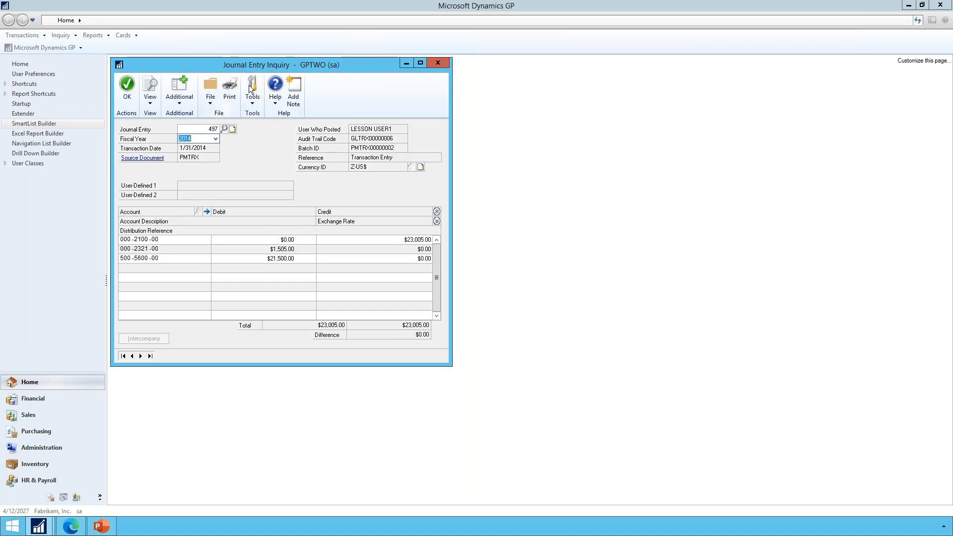
Open the source document of journal entry 497 and place its Payables Transaction Entry Zoom window beside the inquiry.
click(142, 158)
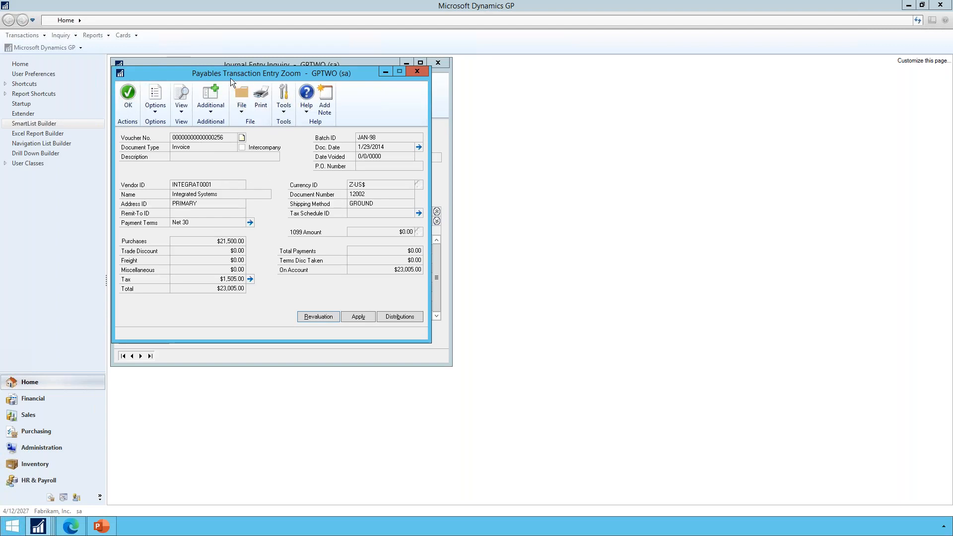
drag(236, 79, 479, 111)
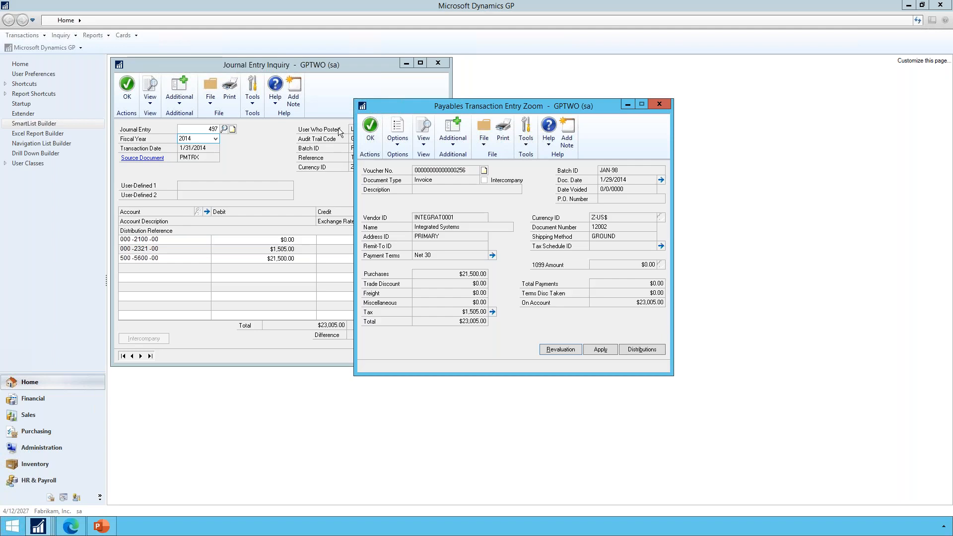
Show the Table Finder slide in PowerPoint, then return to the Journal Entry Inquiry window in Microsoft Dynamics GP.
click(101, 526)
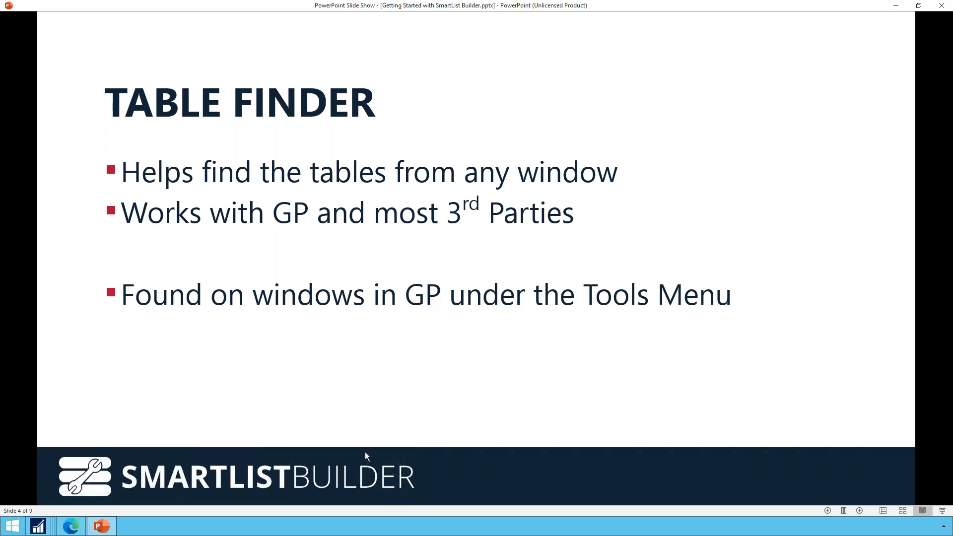
click(31, 530)
click(158, 491)
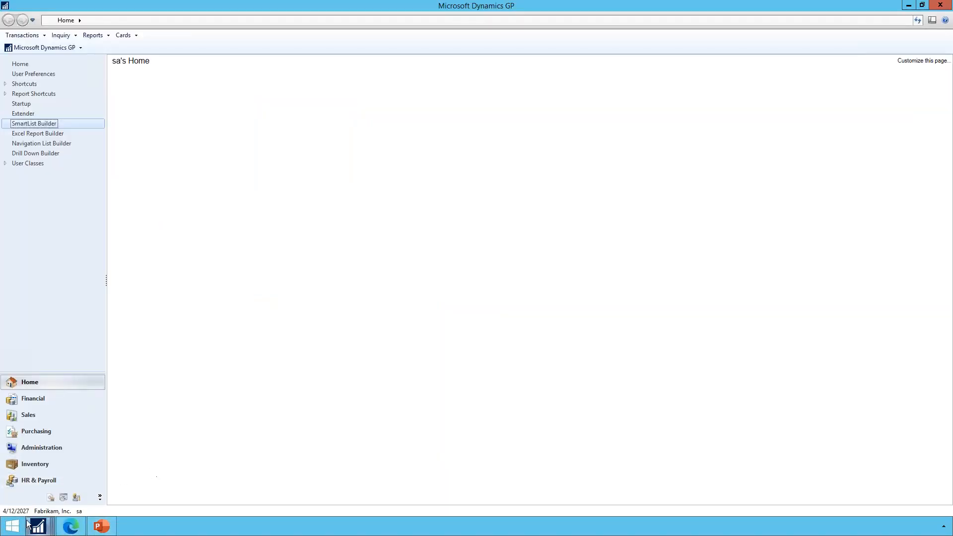
click(38, 527)
click(128, 490)
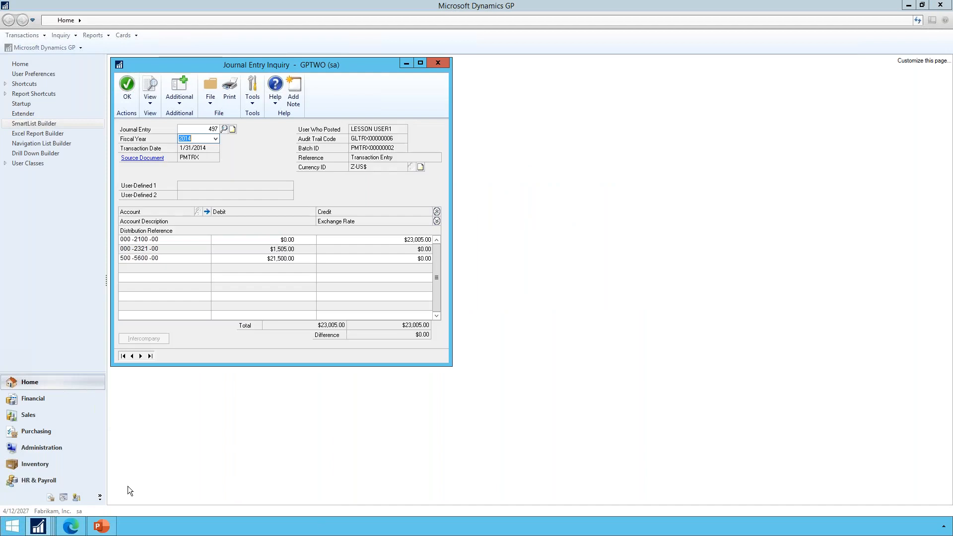
Open Table Finder for the Journal Entry Inquiry window and place it beside the inquiry.
click(258, 105)
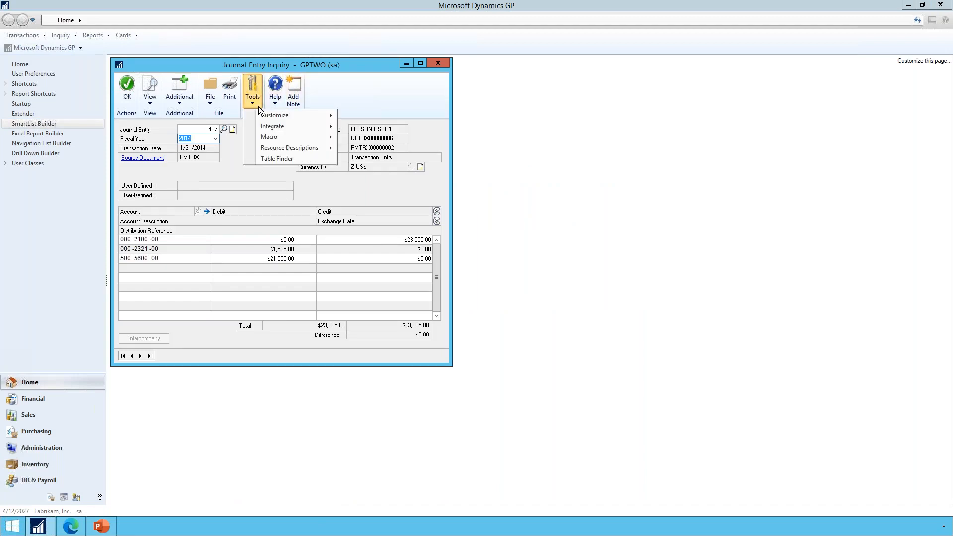
click(278, 158)
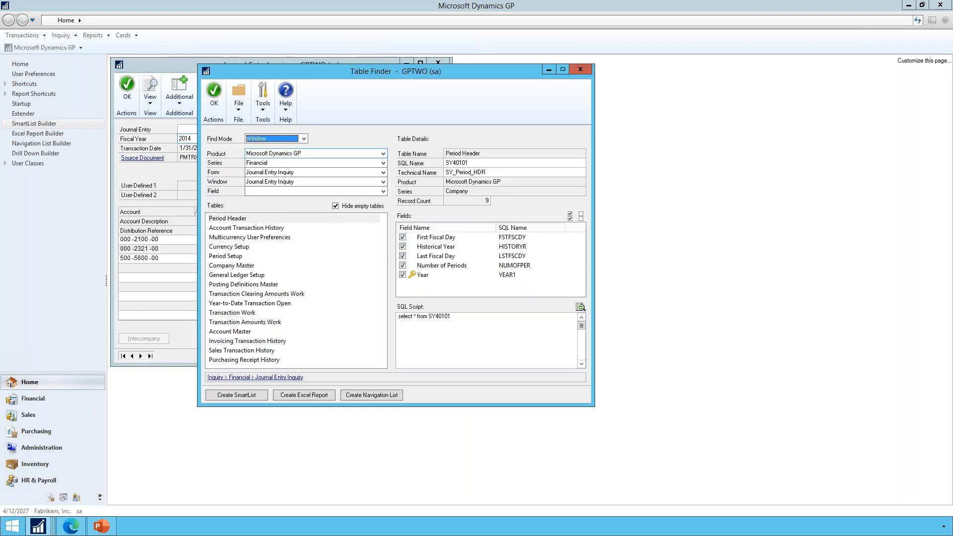
drag(336, 75, 592, 76)
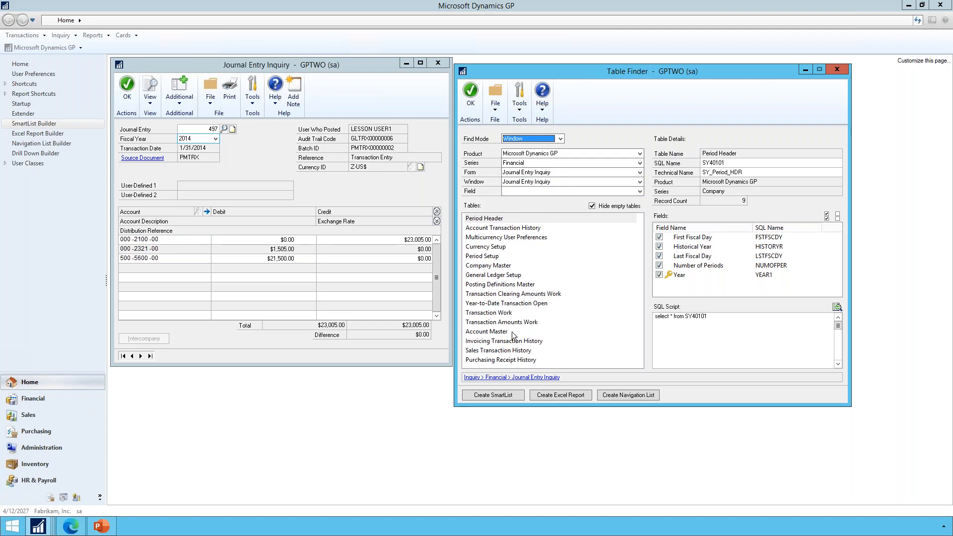
View the Period Setup and Account Master table details and filter the table list by the TRX Date field.
click(501, 256)
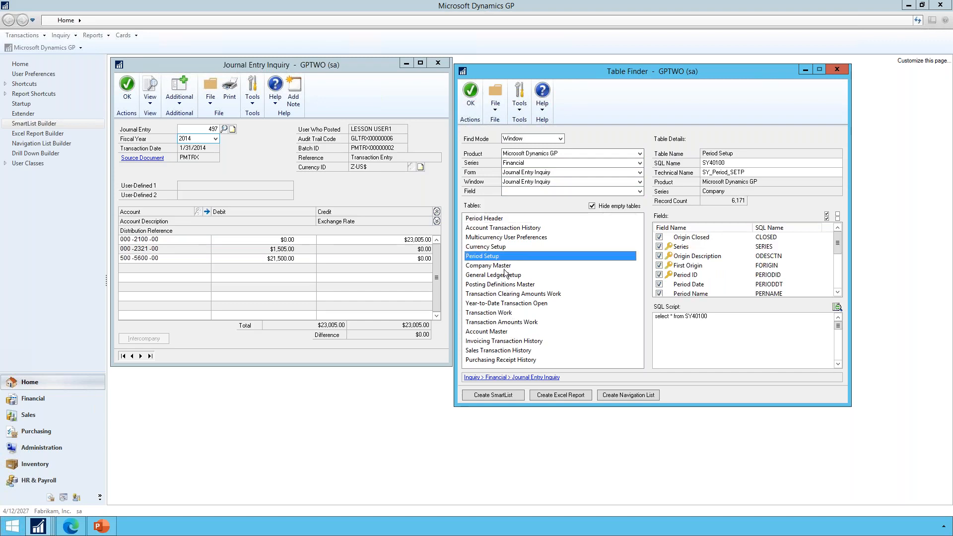
drag(489, 360, 489, 336)
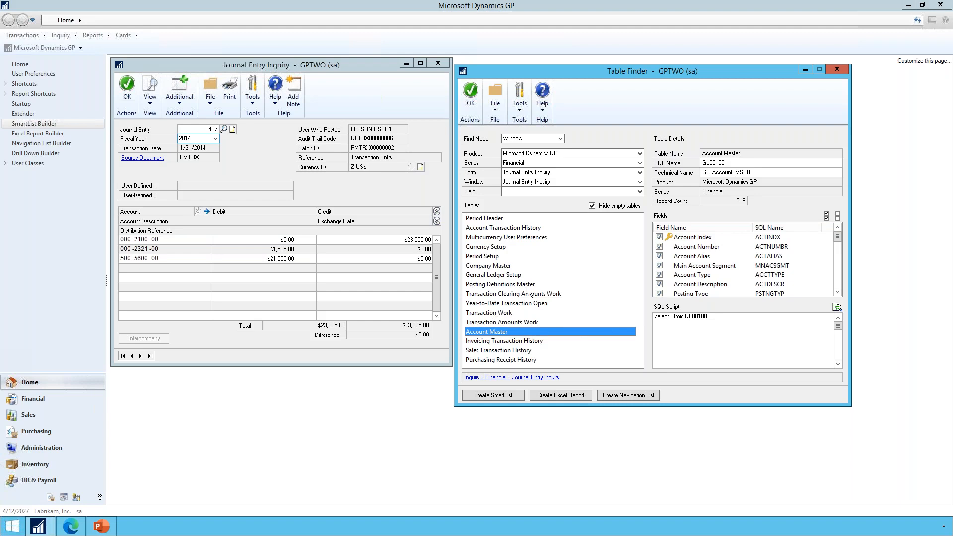
click(530, 191)
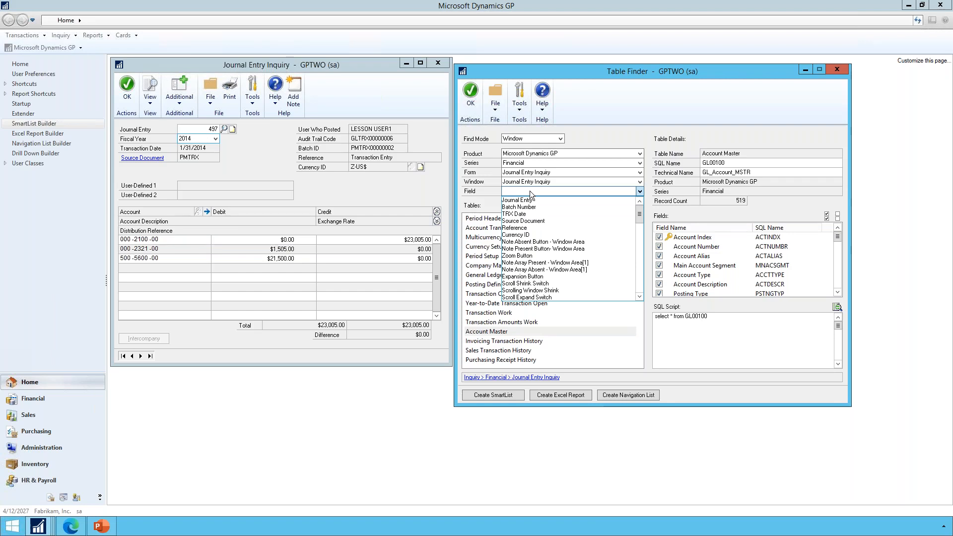
click(515, 213)
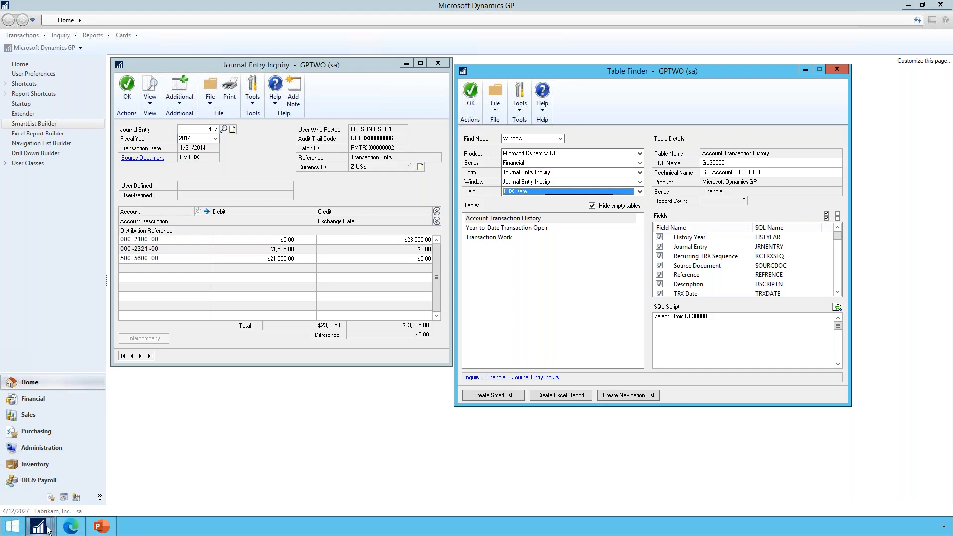
Close the existing Table Finder and reopen it for the Payables Transaction Entry Zoom window.
mouse_move(48, 529)
click(251, 477)
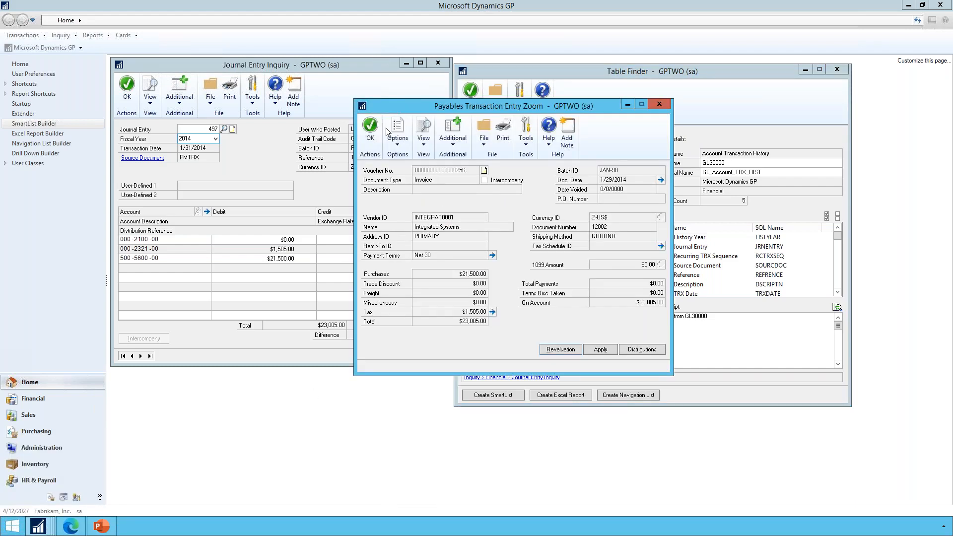
click(533, 145)
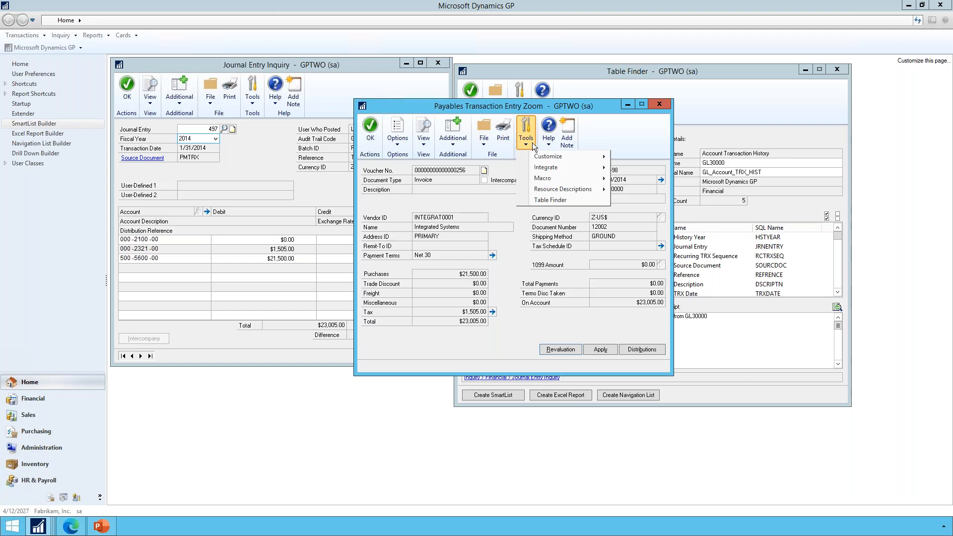
click(550, 200)
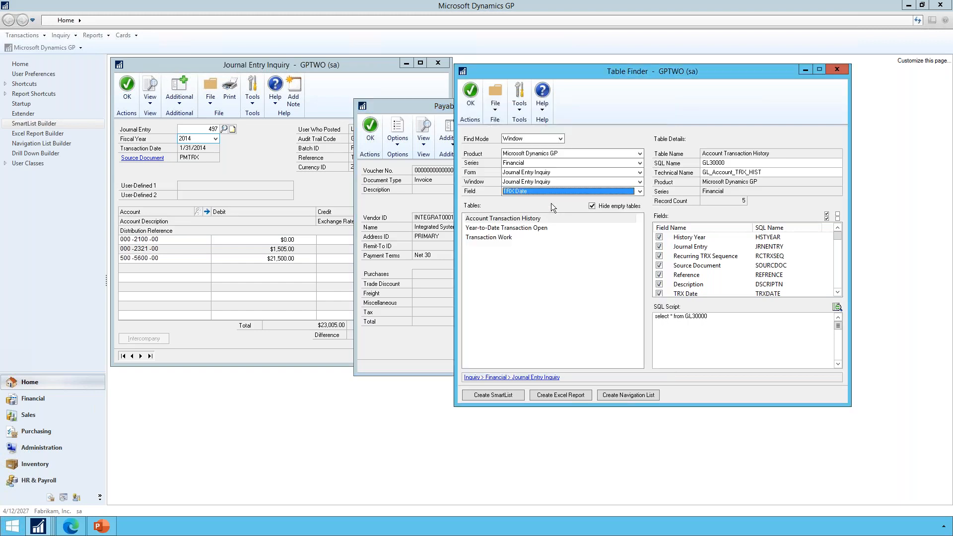
click(470, 91)
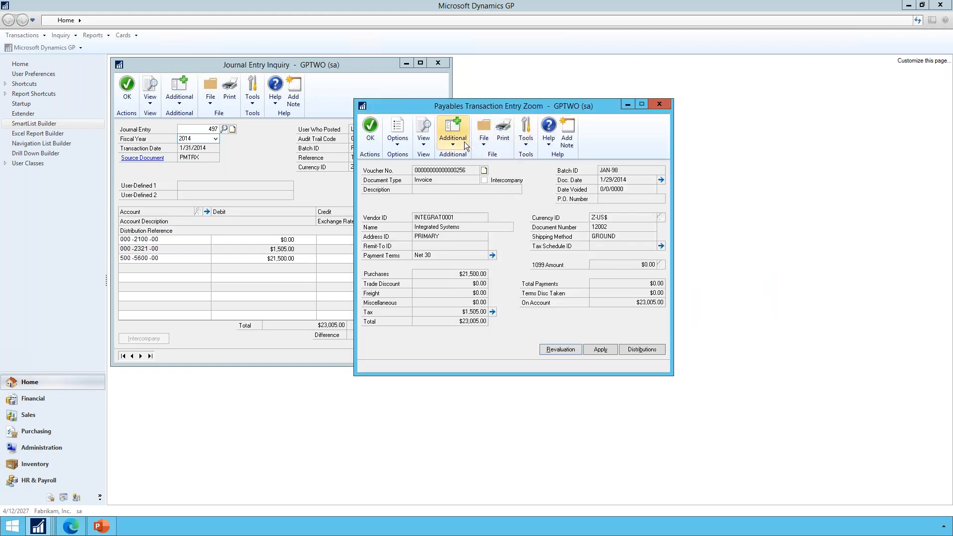
click(523, 144)
click(551, 200)
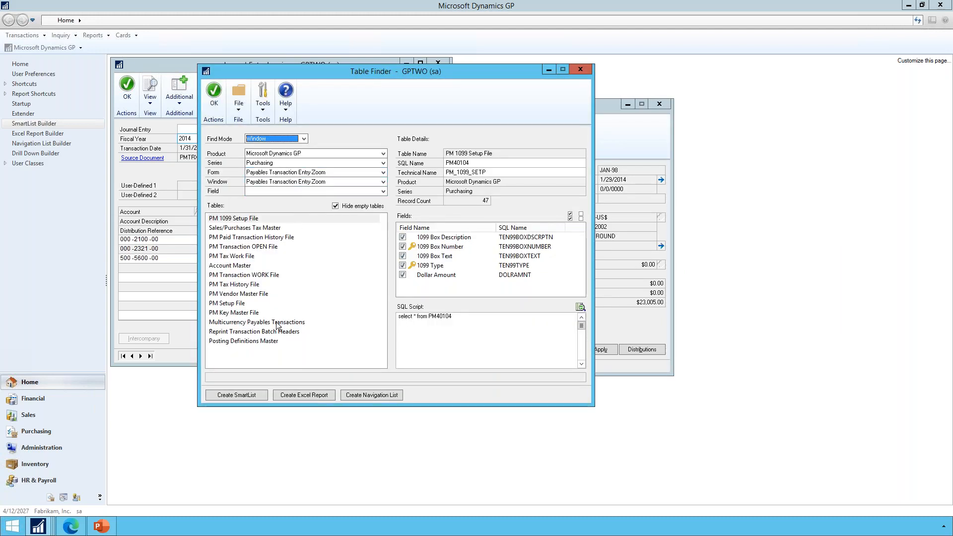
Filter the payables tables by the Document Date field and view the PM Transaction OPEN File details alongside the zoom window.
click(291, 192)
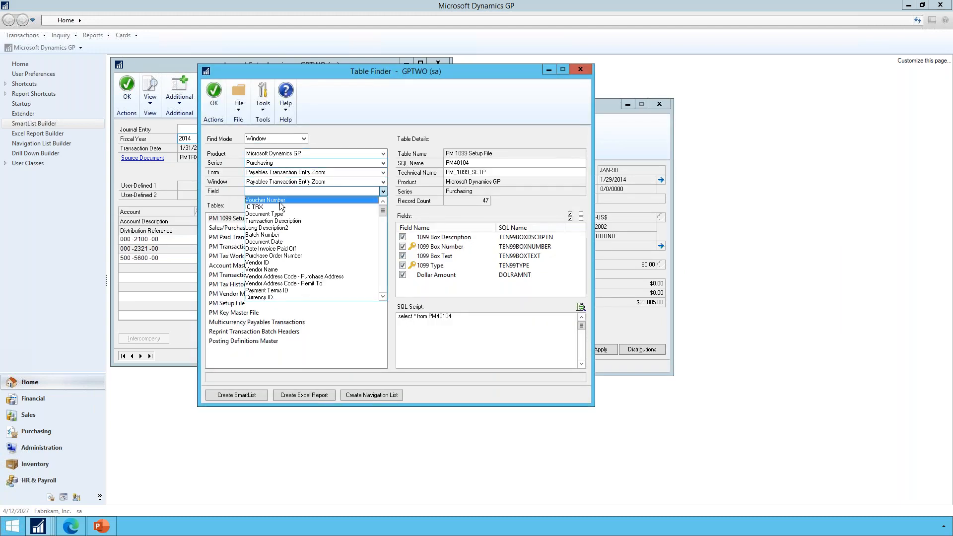
click(278, 242)
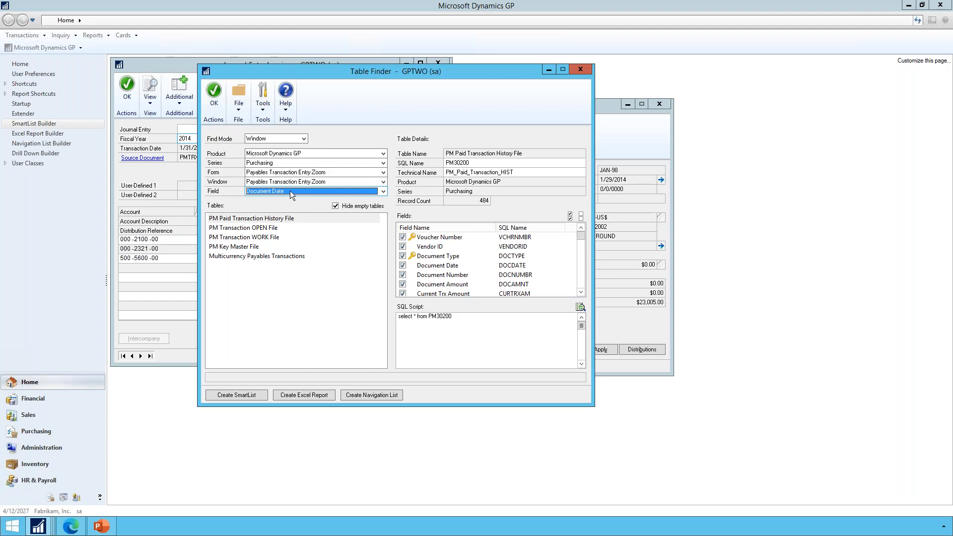
drag(405, 75, 295, 189)
drag(540, 104, 648, 73)
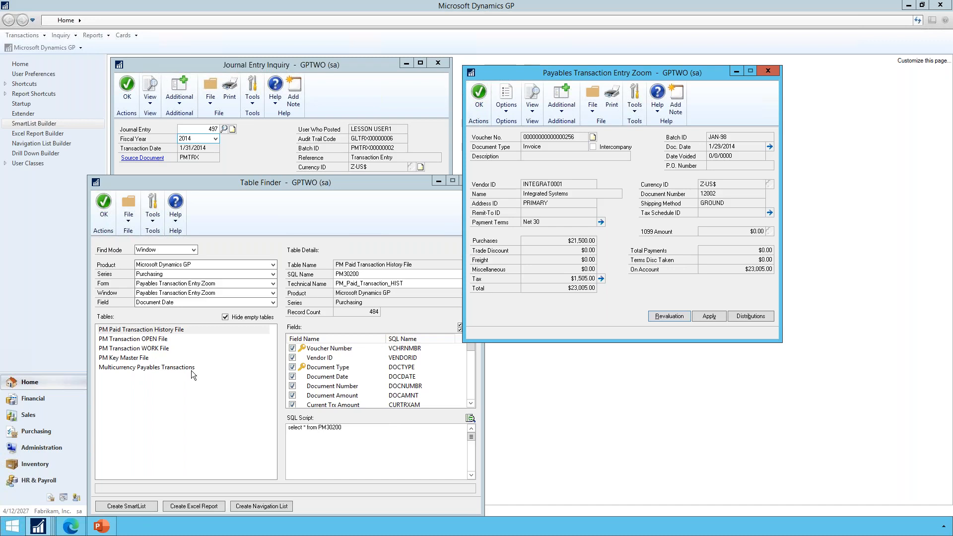
click(159, 339)
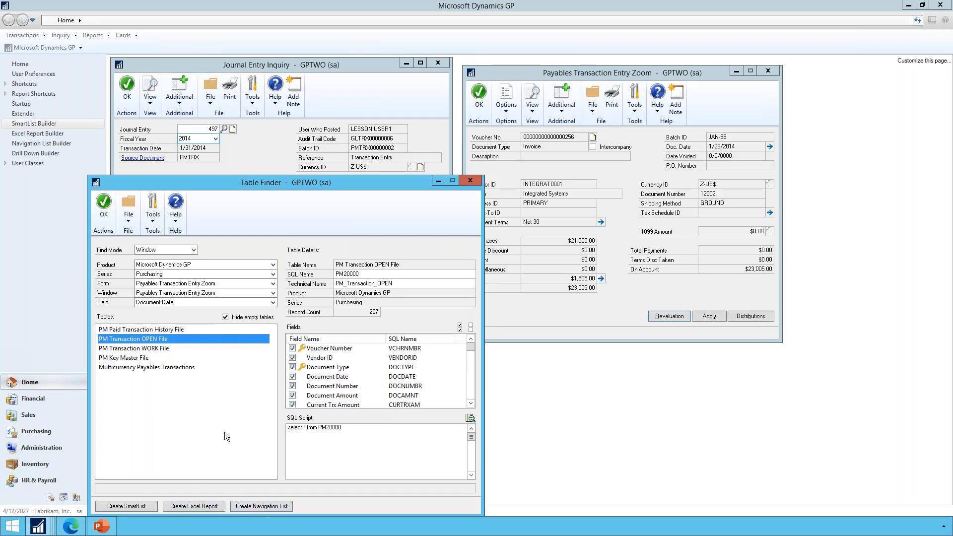
Open the SmartList Builder window from the main Dynamics GP tools.
click(62, 46)
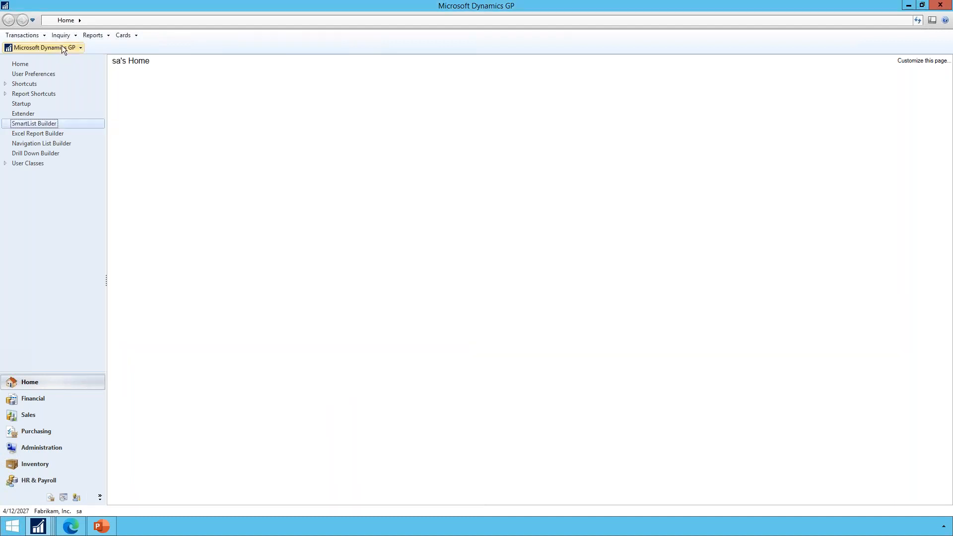
mouse_move(42, 95)
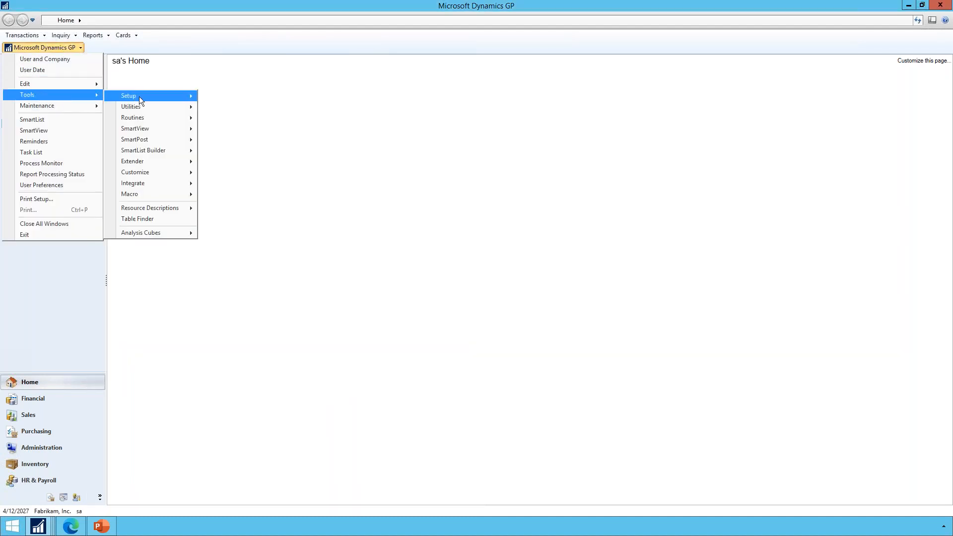
mouse_move(144, 150)
click(229, 152)
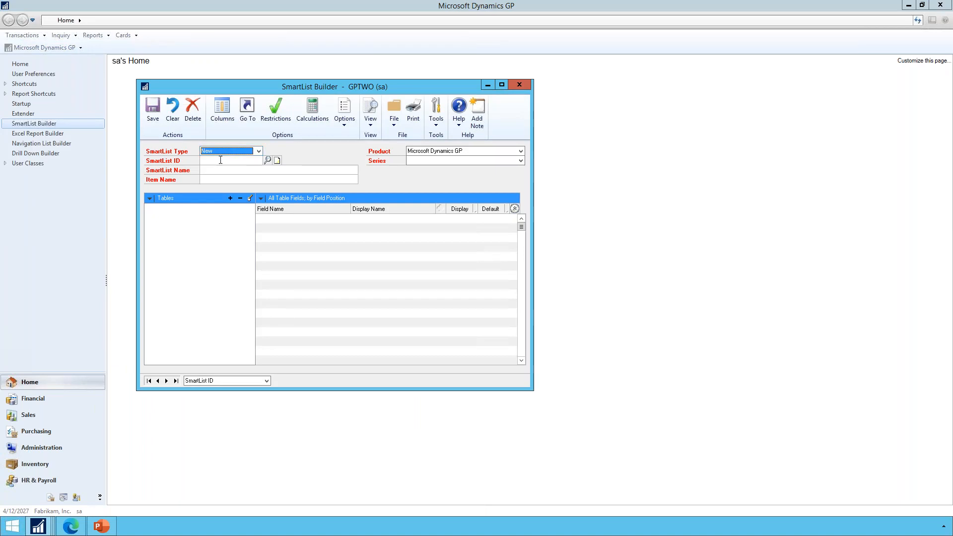
Define a new SmartList with ID PM_WITH_GL, the name "PM Trx with GL" and the Purchasing series.
click(214, 162)
text(PM_WITH_GL)
key(Tab)
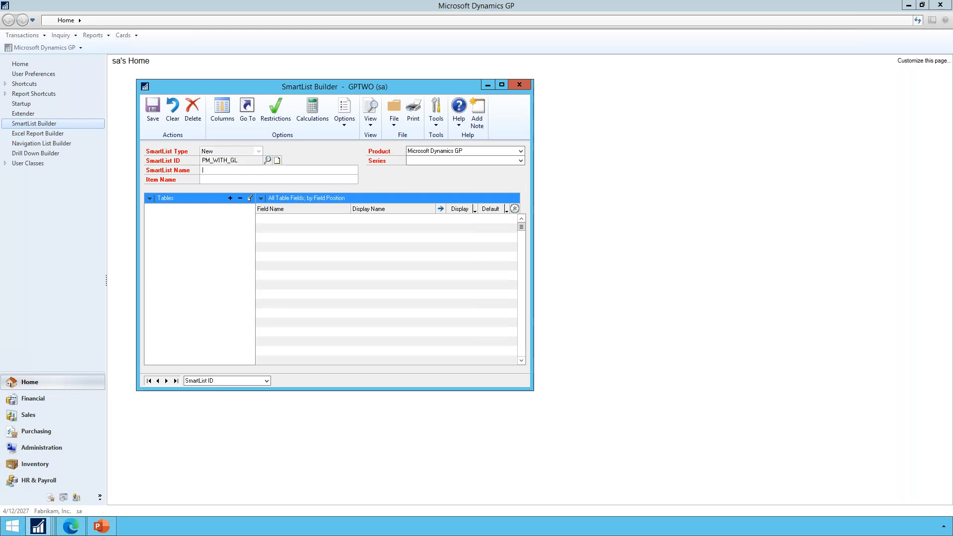
text(PM Trx with GP)
key(Tab)
key(Tab)
key(Tab)
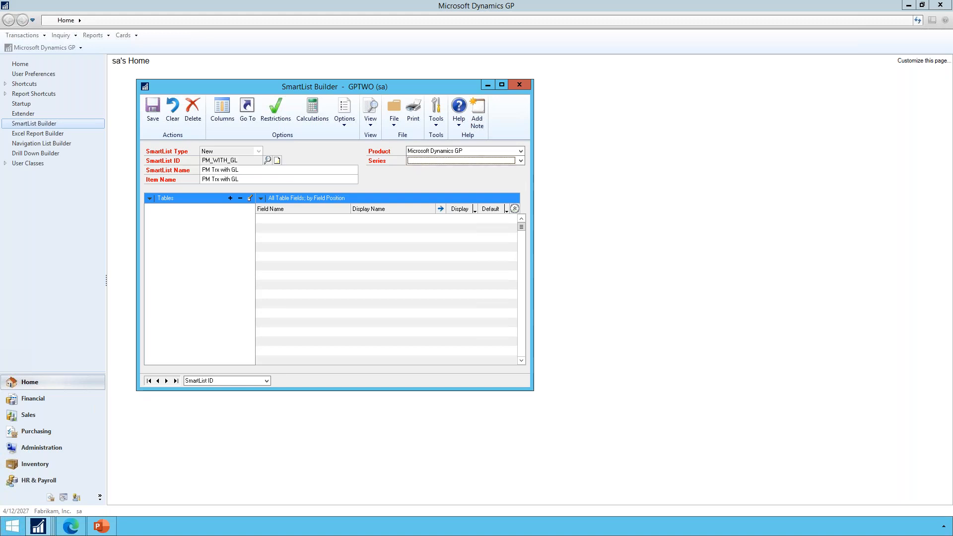
click(420, 159)
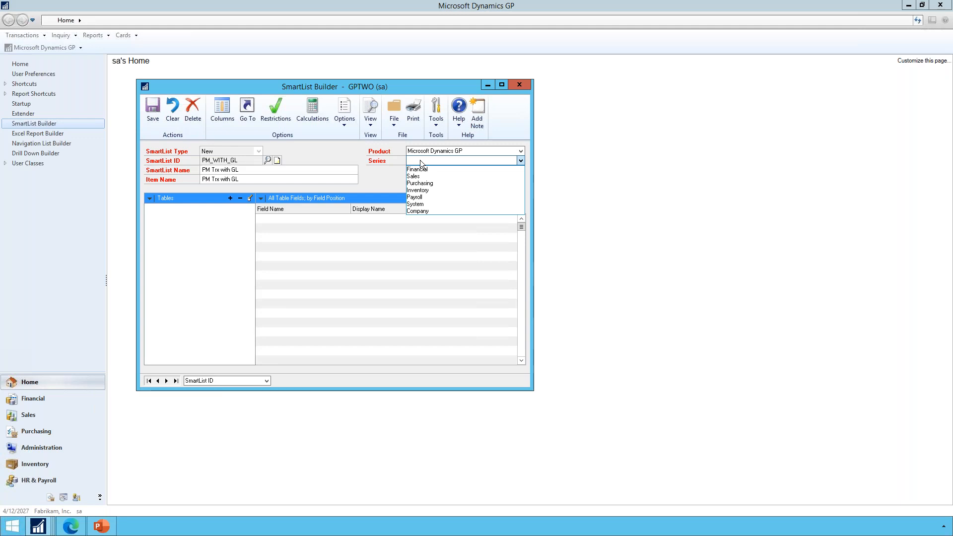
click(430, 185)
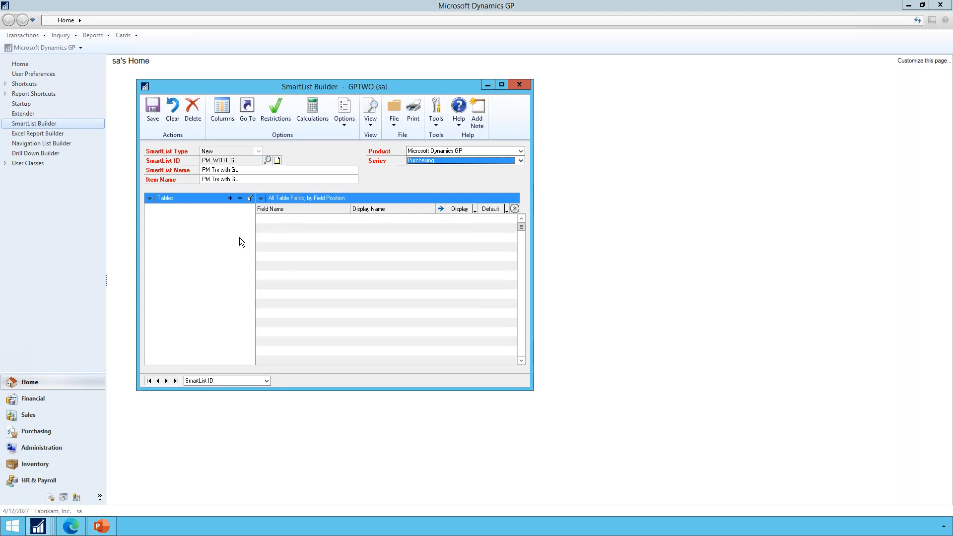
Add the Microsoft Dynamics GP table PM Distribution WORK OPEN from the Purchasing series to the SmartList.
click(231, 199)
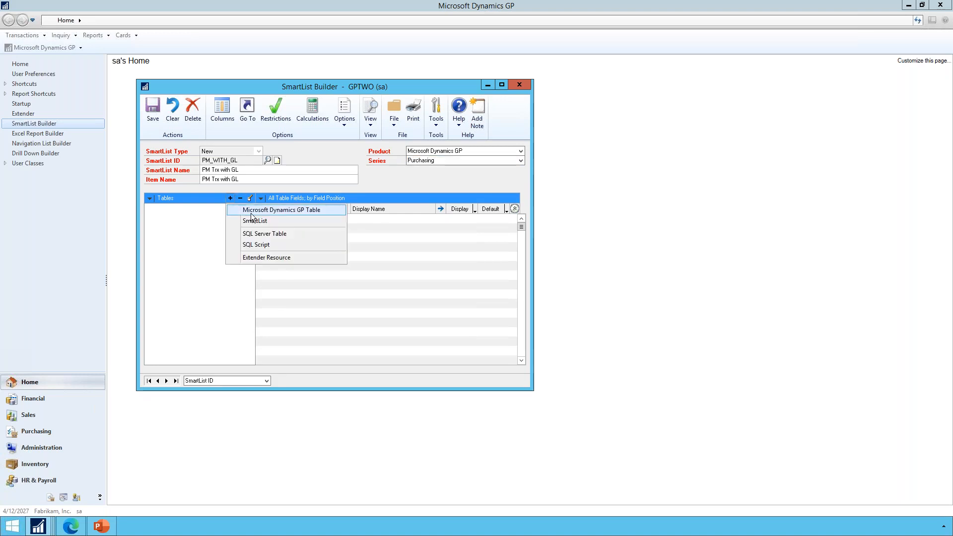
click(251, 213)
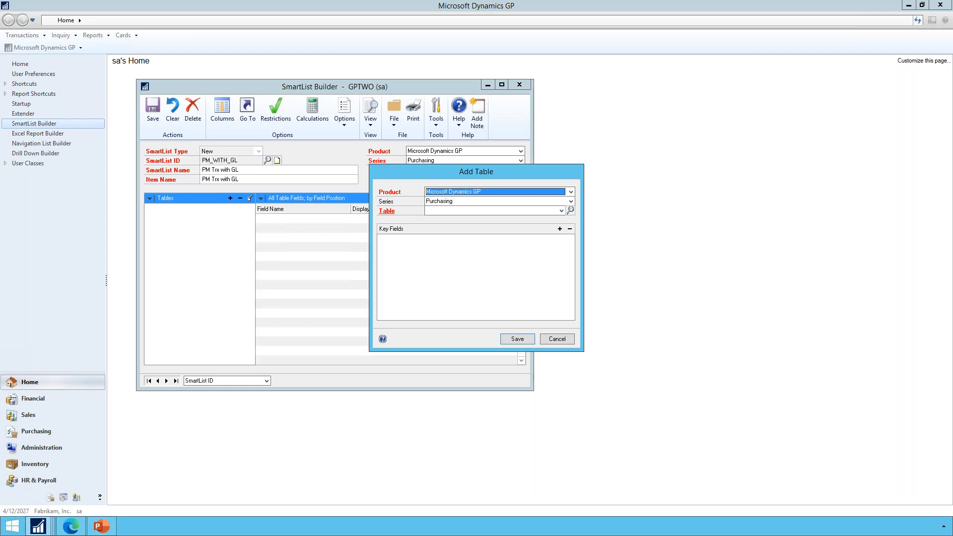
click(455, 213)
text(Payables Apply Document Browse)
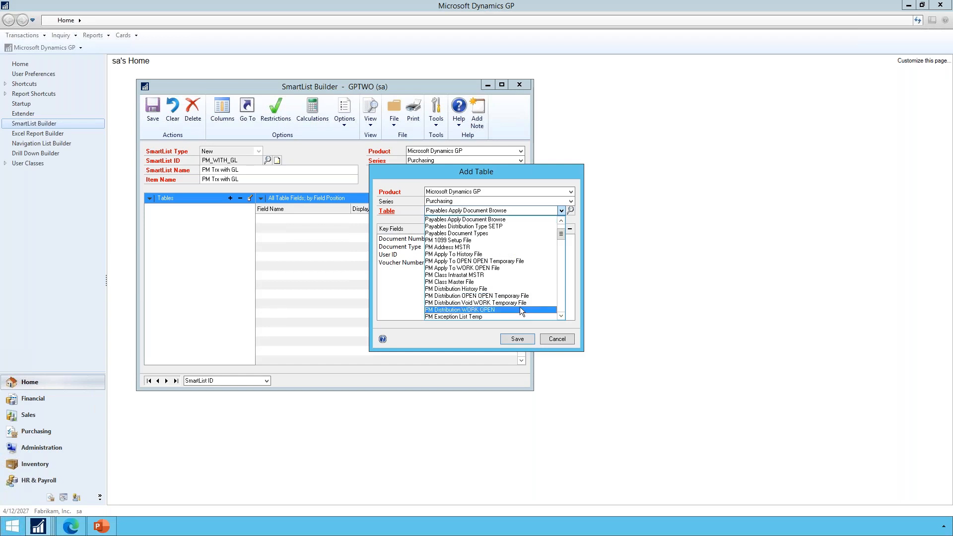
click(498, 309)
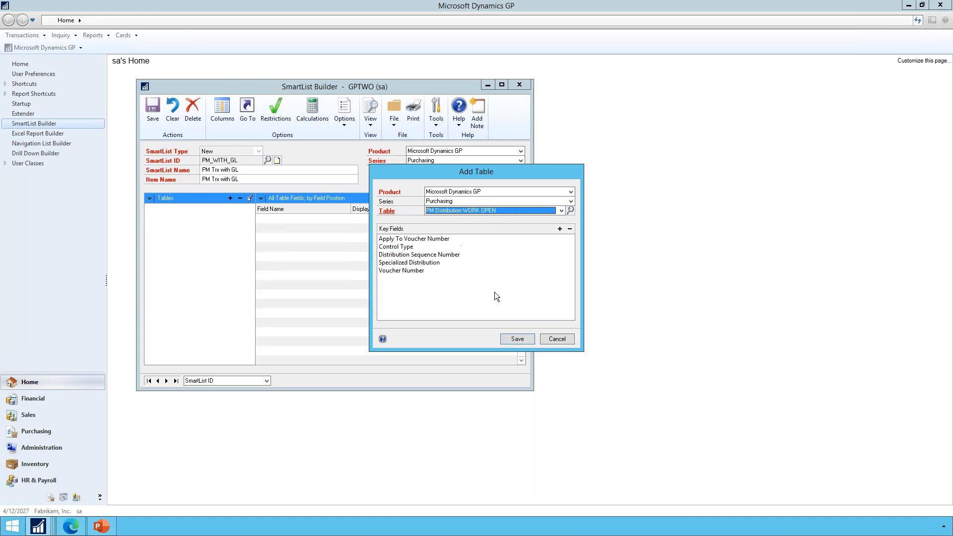
click(517, 340)
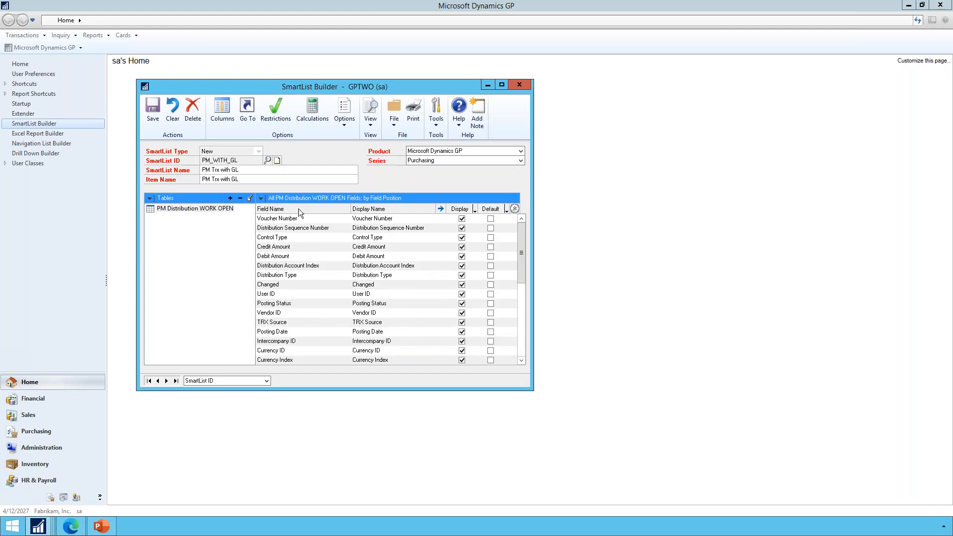
click(229, 198)
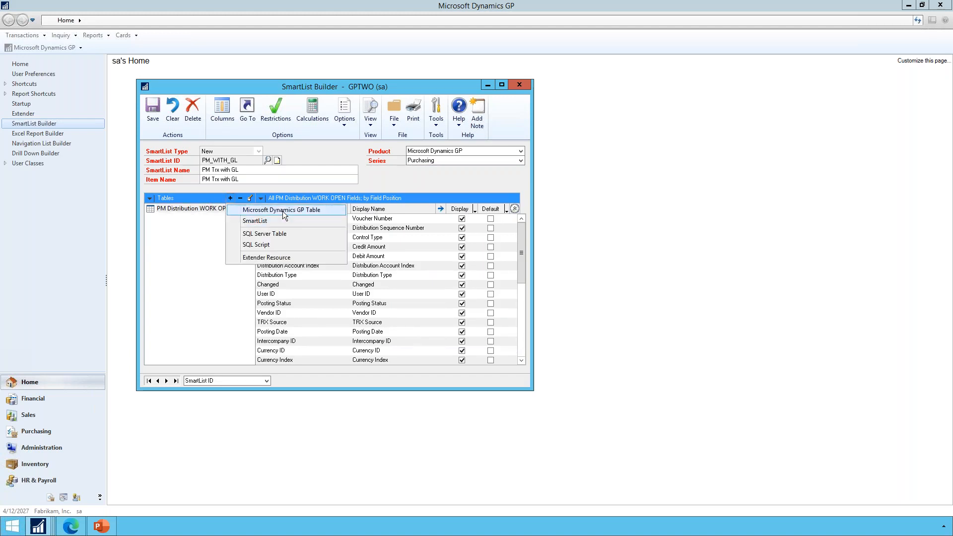
click(282, 210)
click(449, 214)
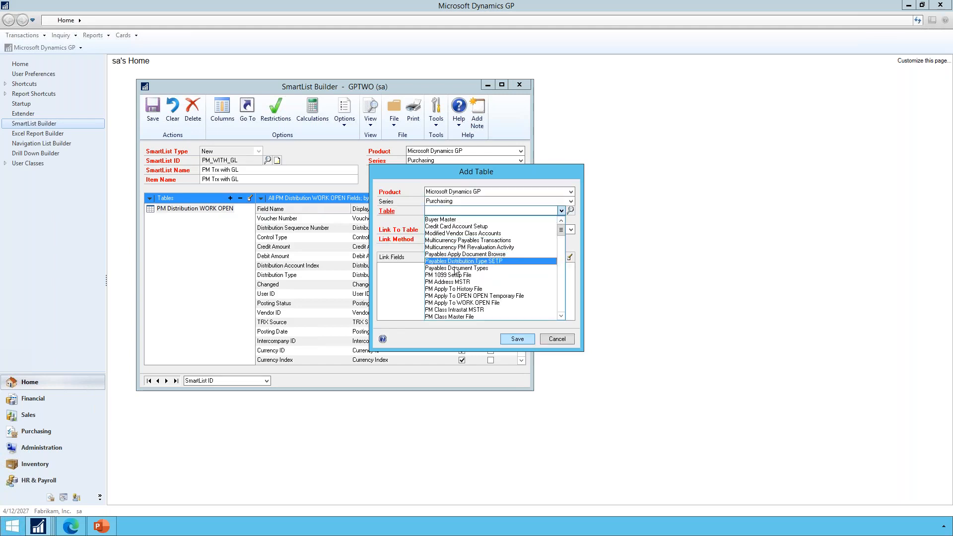
click(461, 196)
click(460, 194)
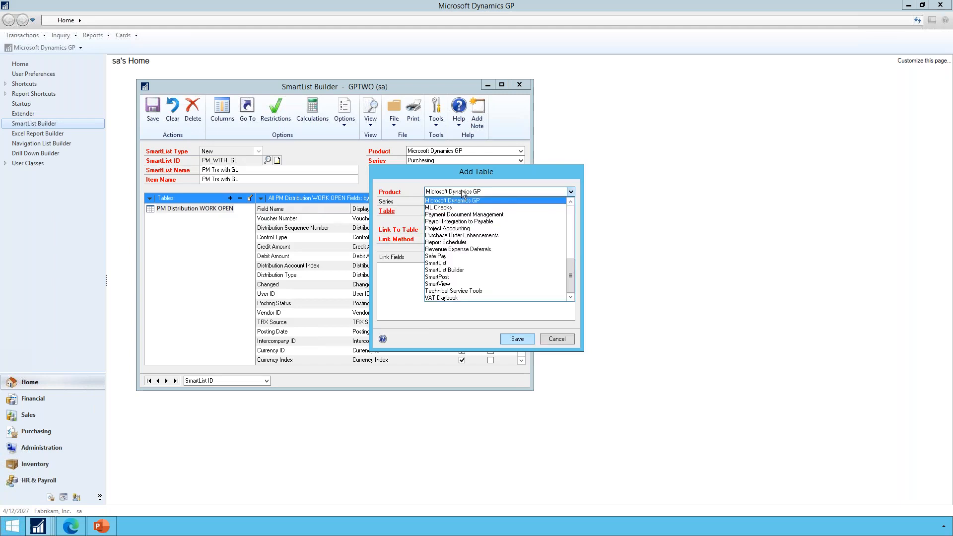
mouse_move(571, 276)
mouse_down()
mouse_move(577, 217)
mouse_move(570, 281)
mouse_up()
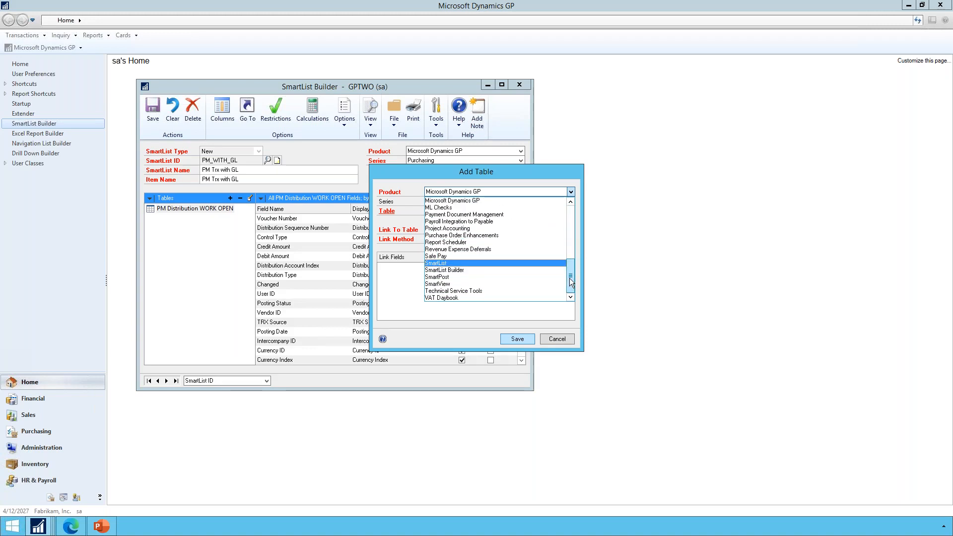
click(558, 339)
click(559, 340)
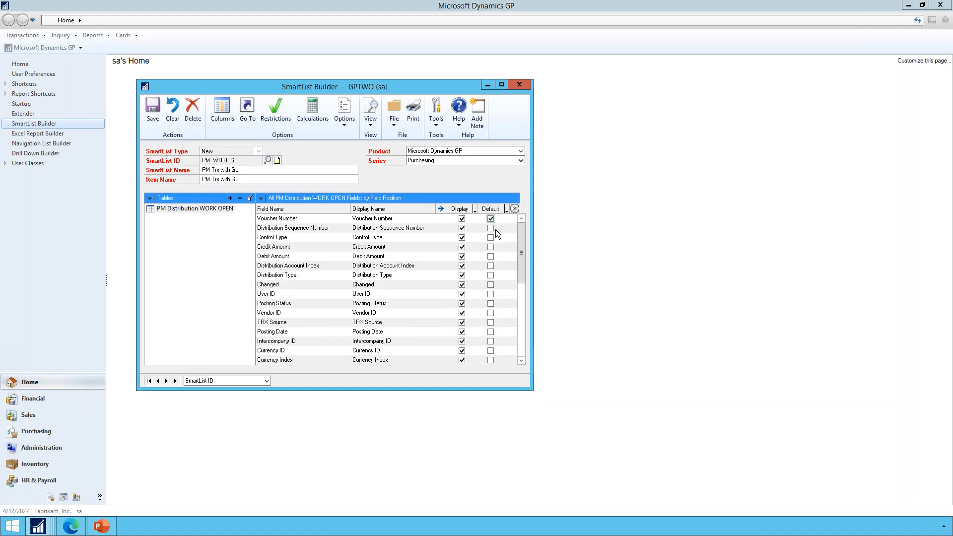
Mark Voucher Number, Credit Amount, Debit Amount and Vendor ID as default columns and save the SmartList.
click(492, 256)
click(492, 313)
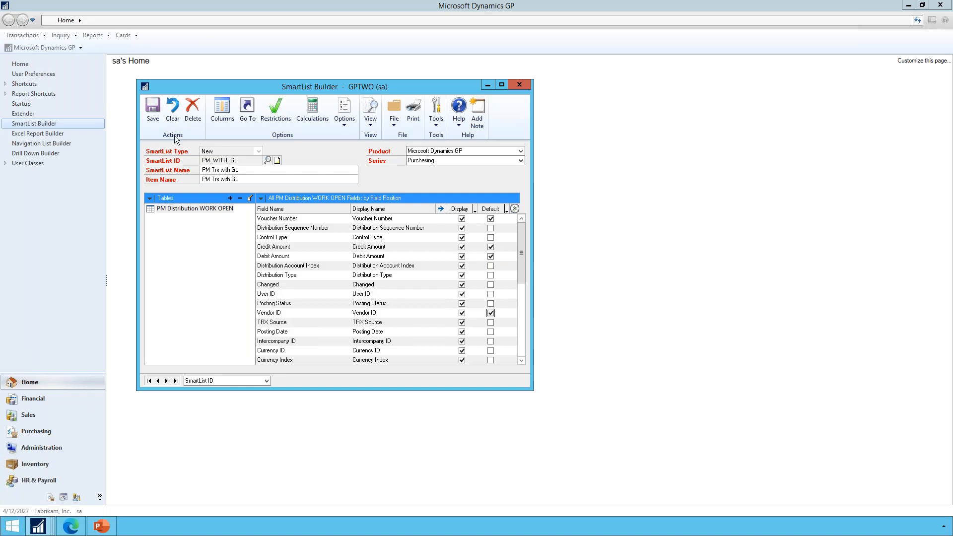
click(153, 114)
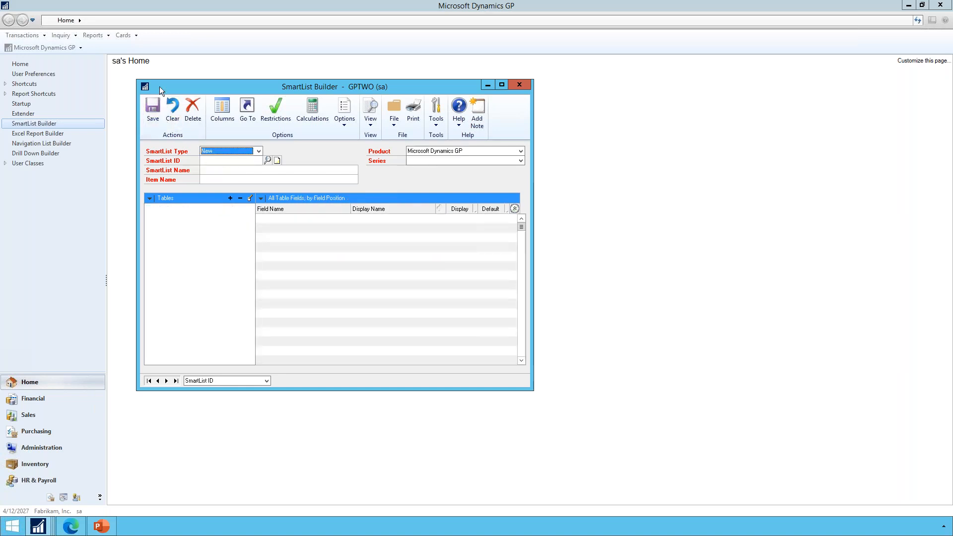
Open SmartList, accept the changes detected by SmartList Builder and maximize the SmartList window.
click(51, 47)
click(49, 47)
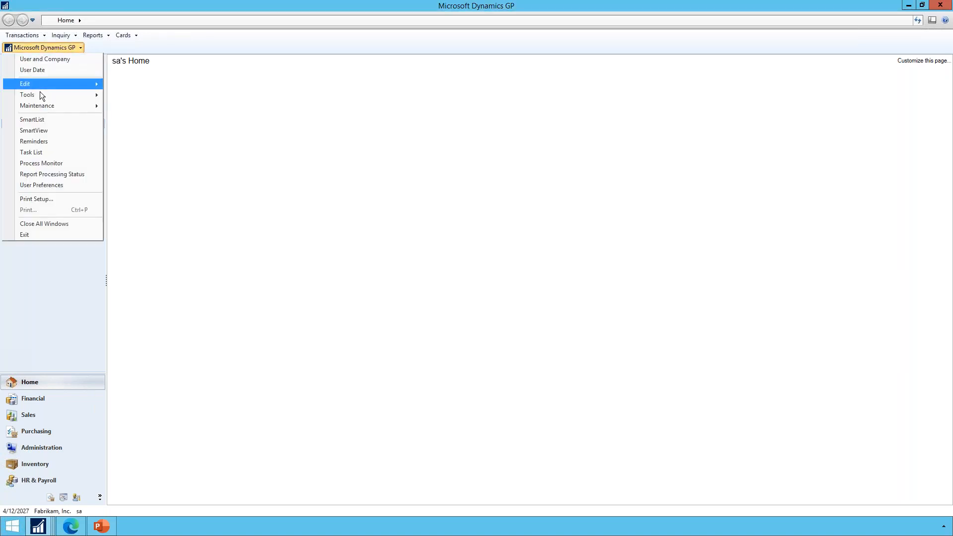
click(34, 119)
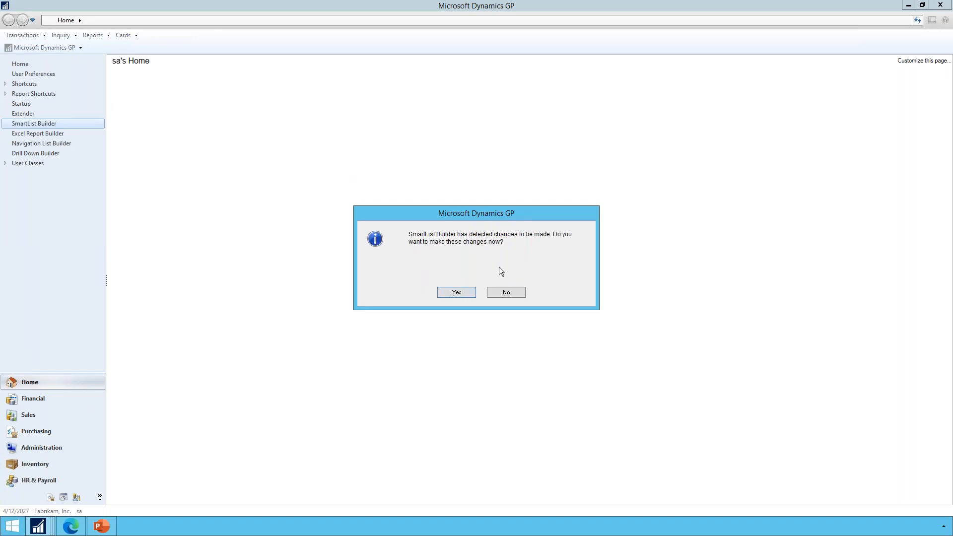
click(457, 293)
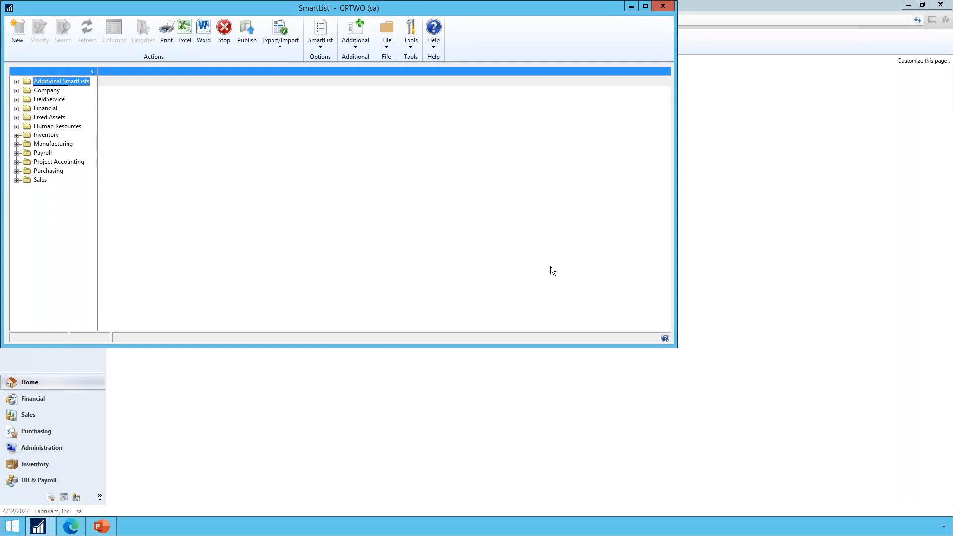
click(645, 6)
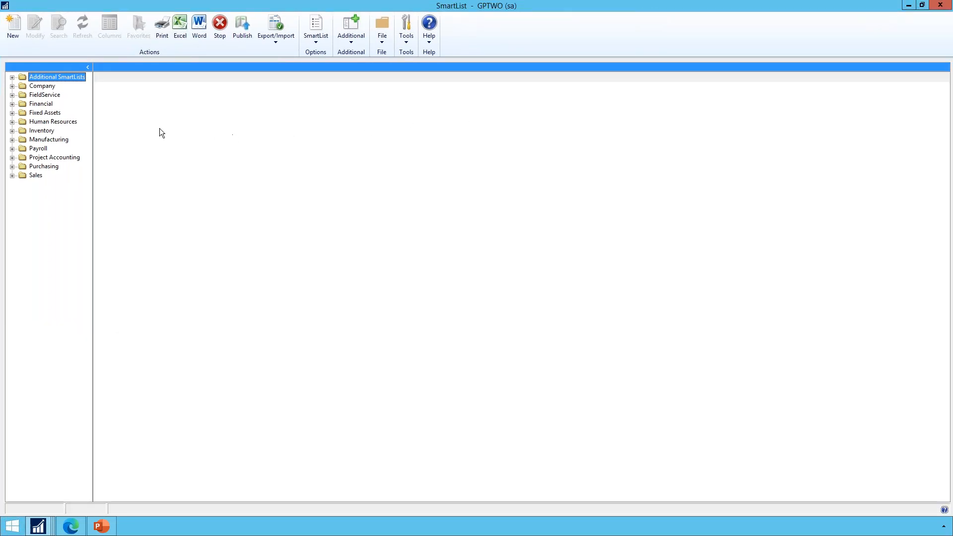
Display the PM Trx with GL list from the Purchasing folder and look through its records.
click(12, 167)
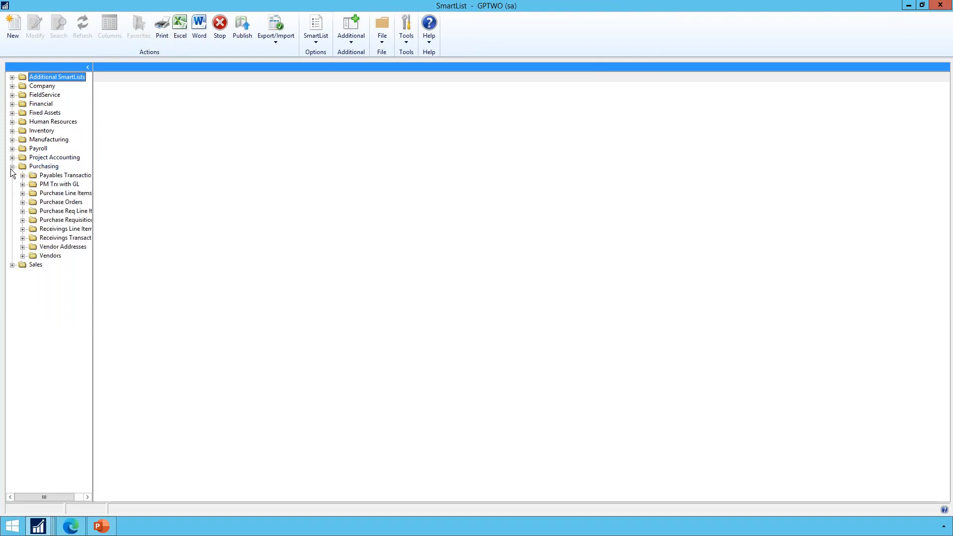
click(69, 184)
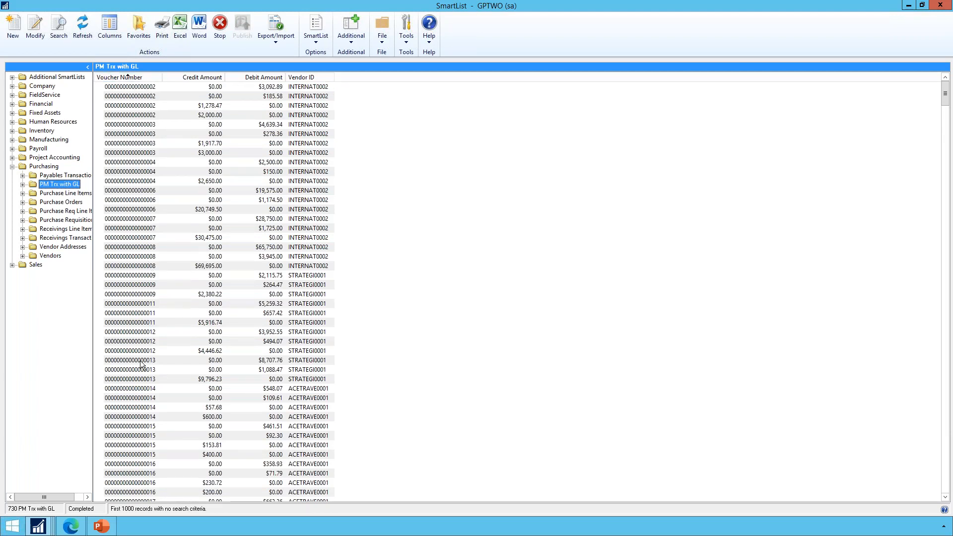
scroll(271, 346, right, 1)
scroll(271, 346, left, 1)
click(271, 345)
scroll(273, 346, down, 7)
scroll(272, 344, down, 5)
scroll(272, 344, up, 12)
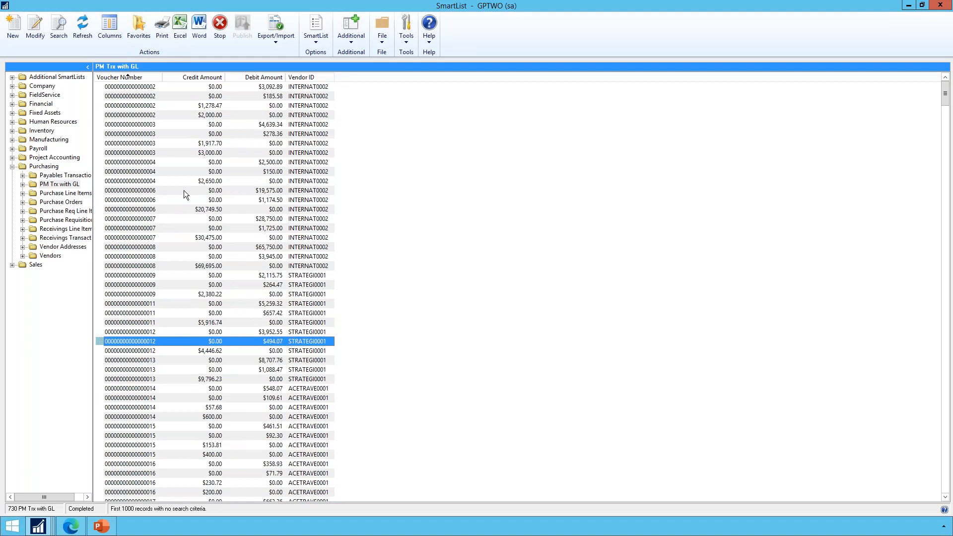
Open the PM Trx with GL SmartList for modification and start adding another Microsoft Dynamics GP table.
click(36, 29)
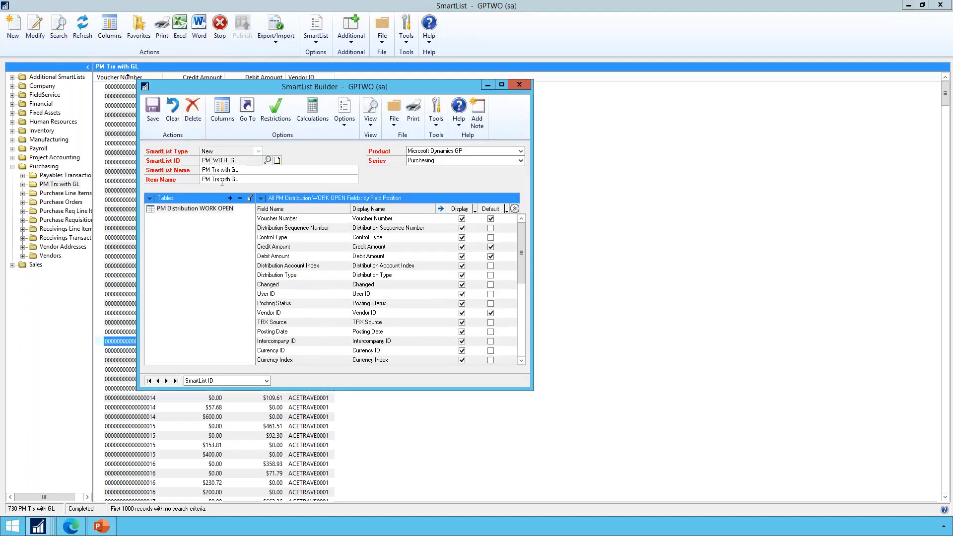
click(231, 198)
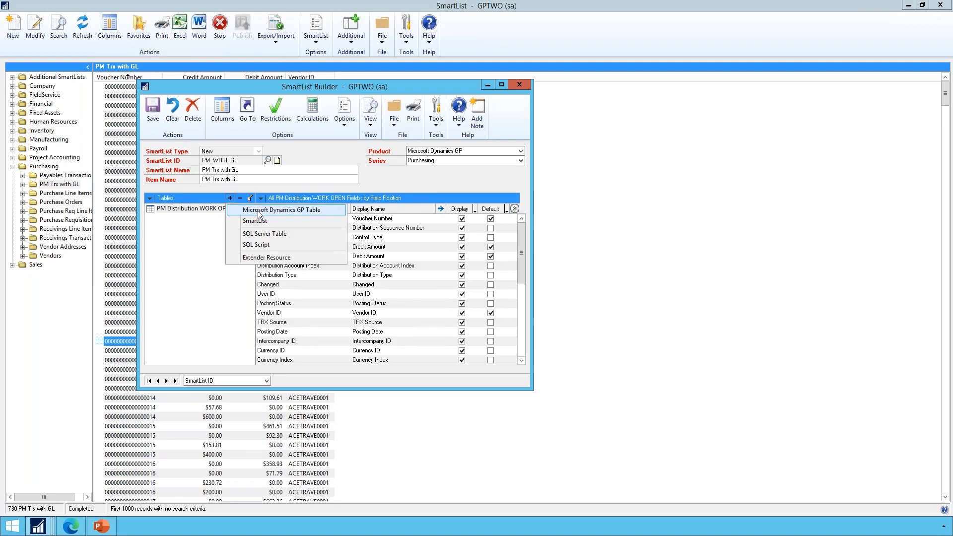
click(258, 212)
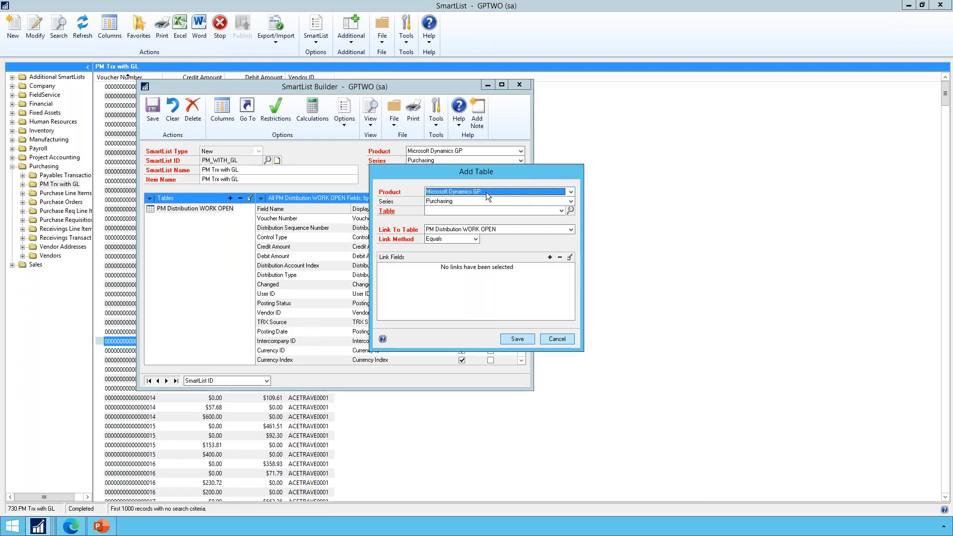
Choose PM Transaction WORK File as the table to add and link it to PM Distribution WORK OPEN.
click(467, 211)
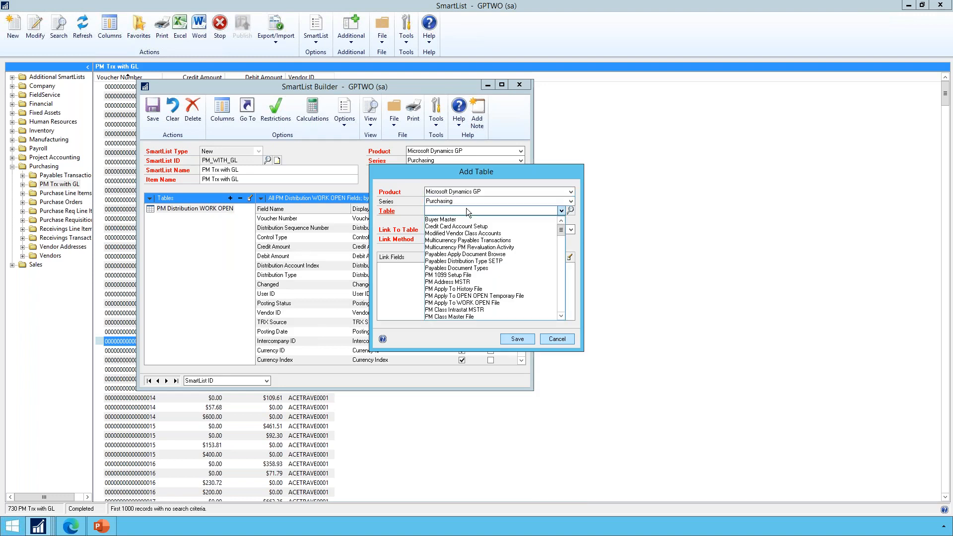
text(pply Document Browse)
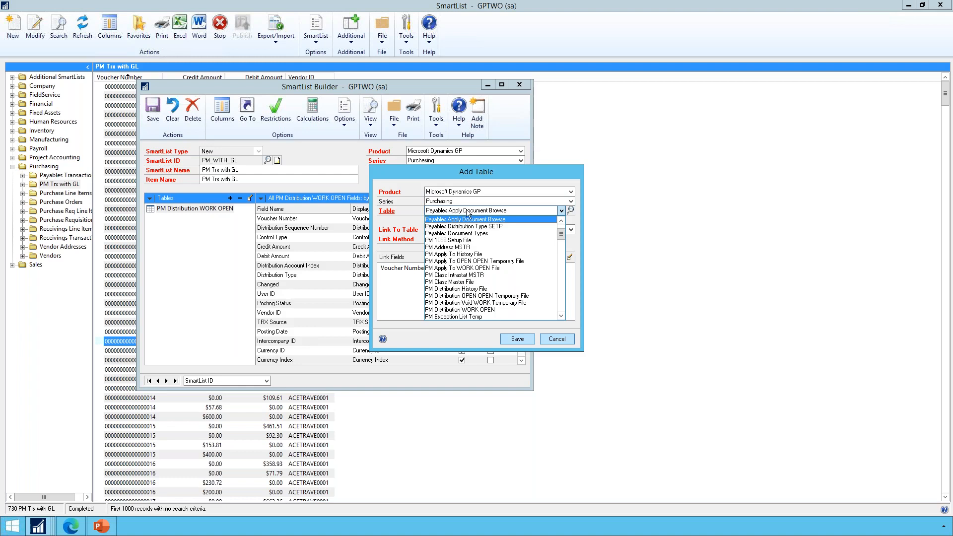
click(560, 304)
click(560, 304)
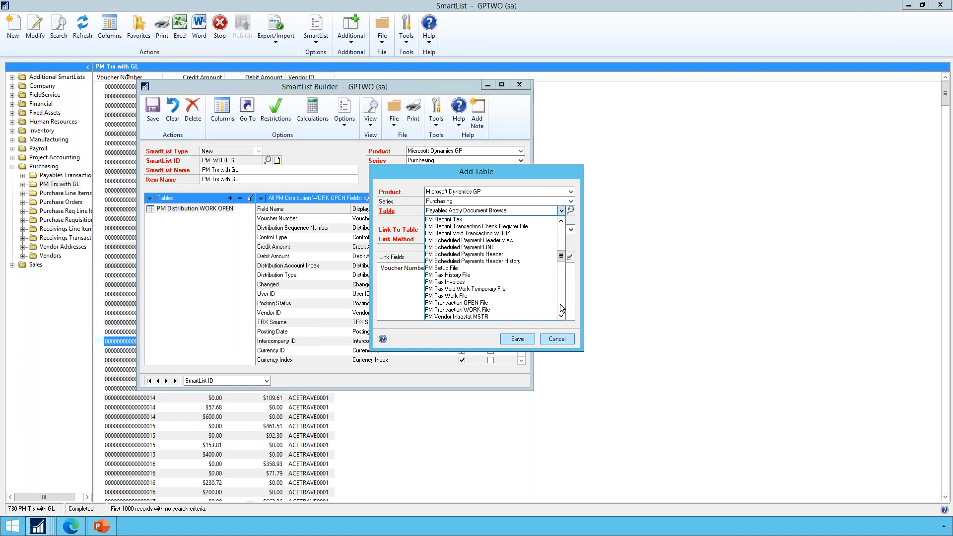
click(560, 304)
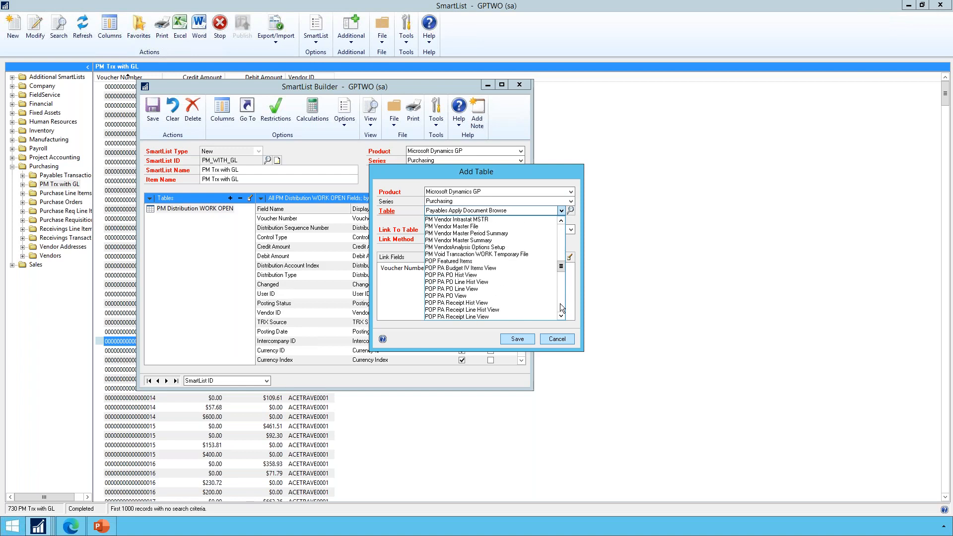
click(560, 243)
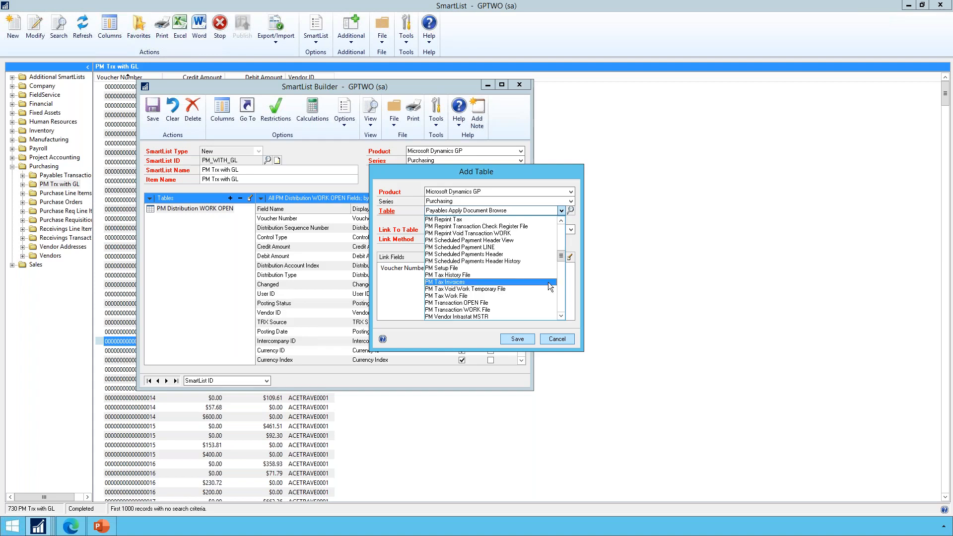
click(544, 310)
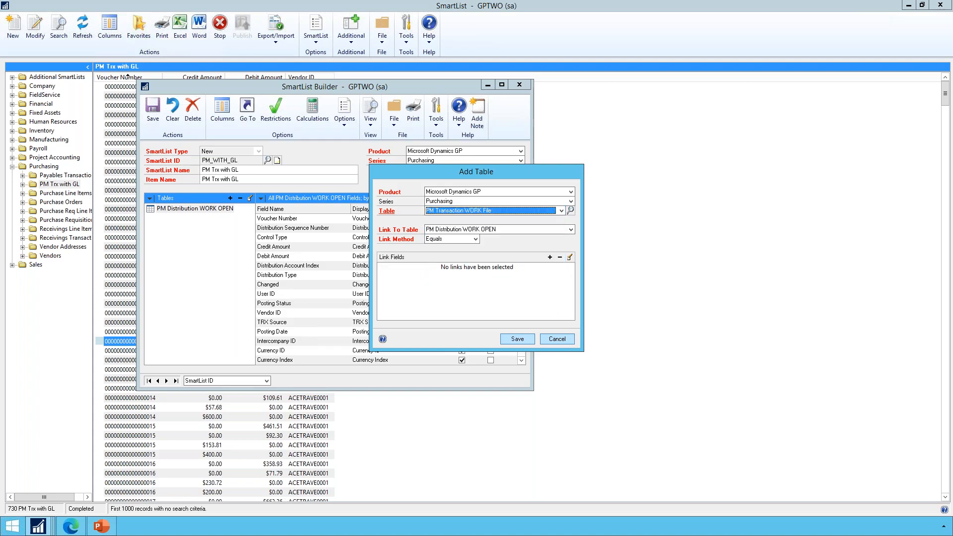
click(461, 230)
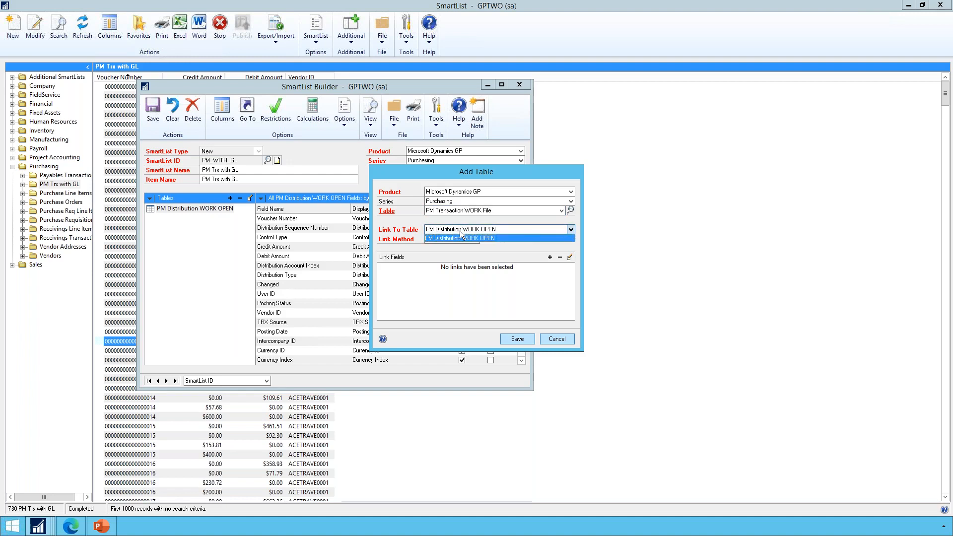
click(460, 238)
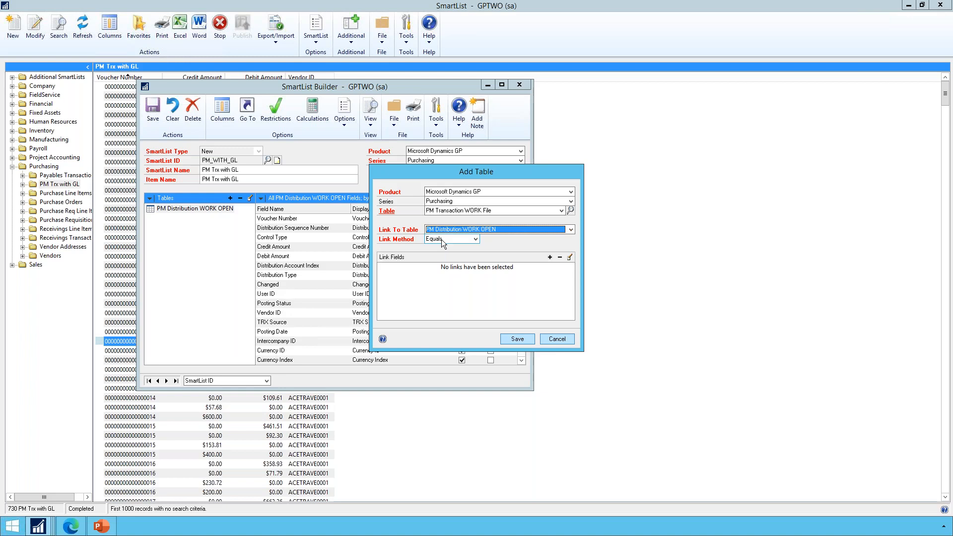
Place Table Finder beside the Add Table window, examine the key fields of PM Transaction OPEN File, and minimize it.
click(55, 529)
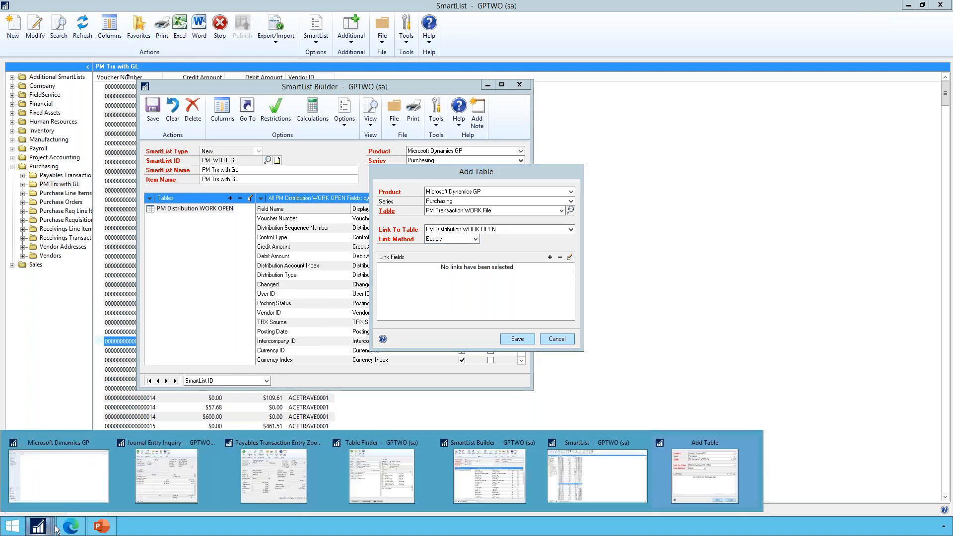
click(374, 476)
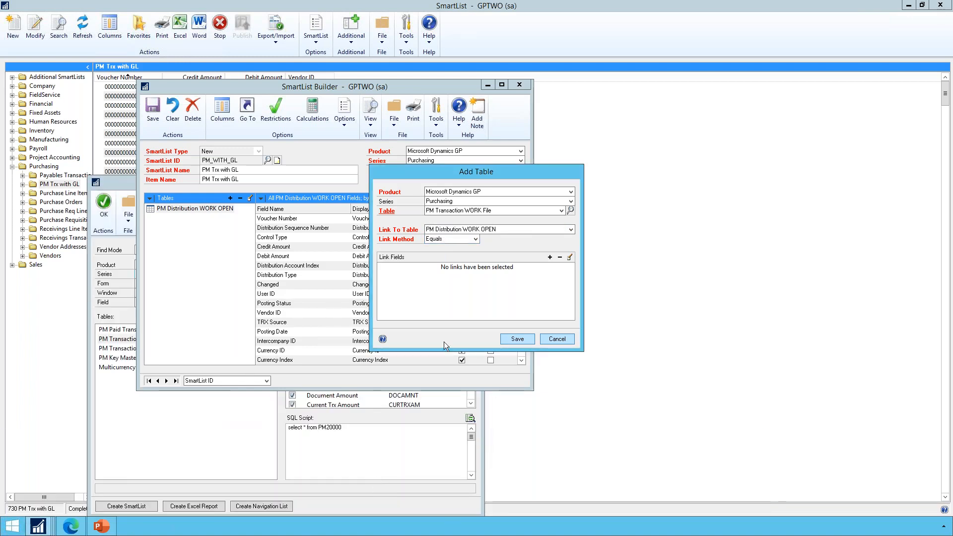
drag(124, 181, 547, 121)
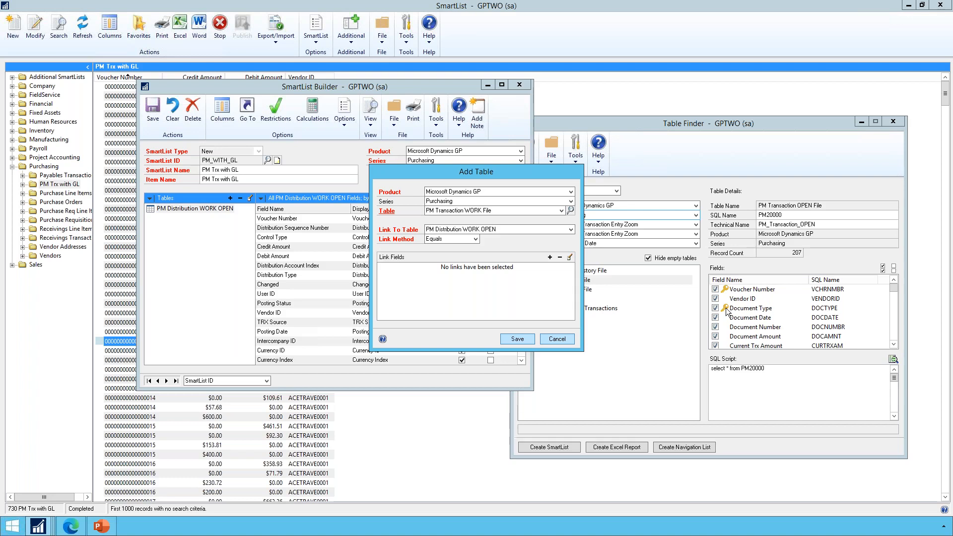
click(862, 122)
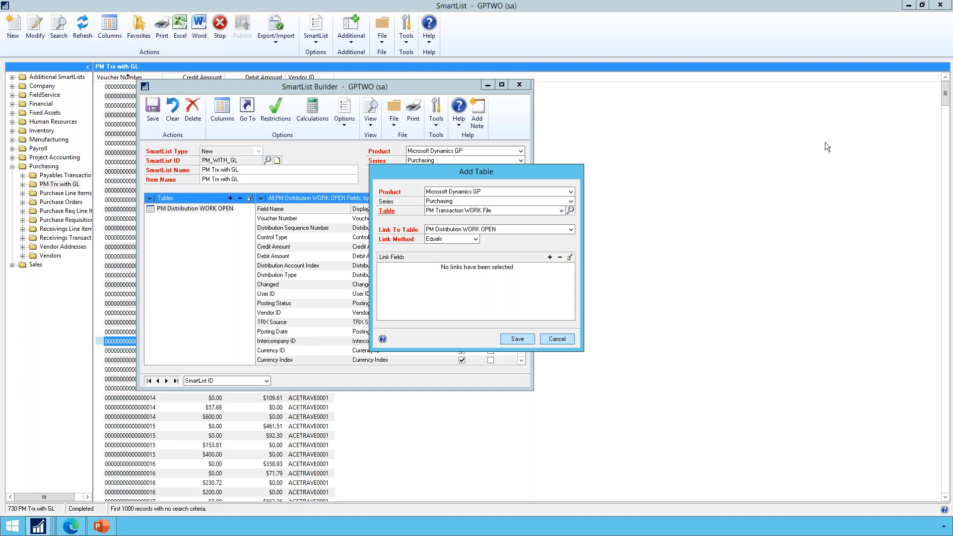
Set the link method for PM Transaction WORK File to Left Outer.
click(454, 239)
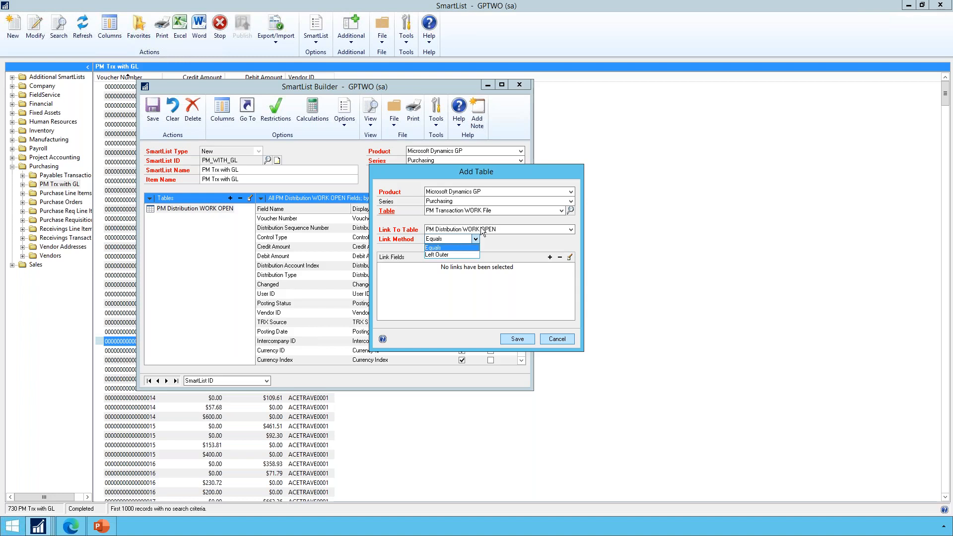
click(443, 255)
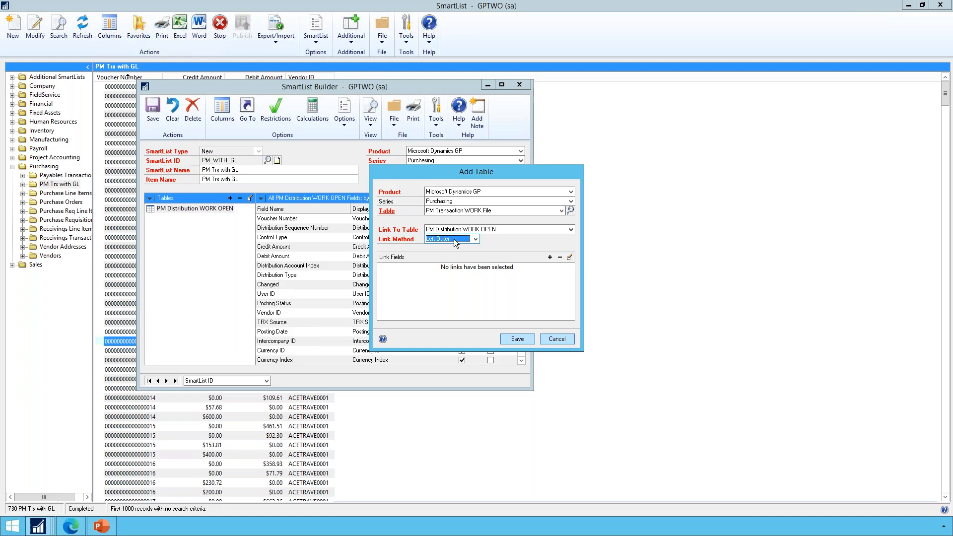
click(454, 239)
click(454, 239)
Link Voucher Number in PM Distribution WORK OPEN to Voucher Number - WORK in PM Transaction WORK File.
click(549, 257)
click(472, 245)
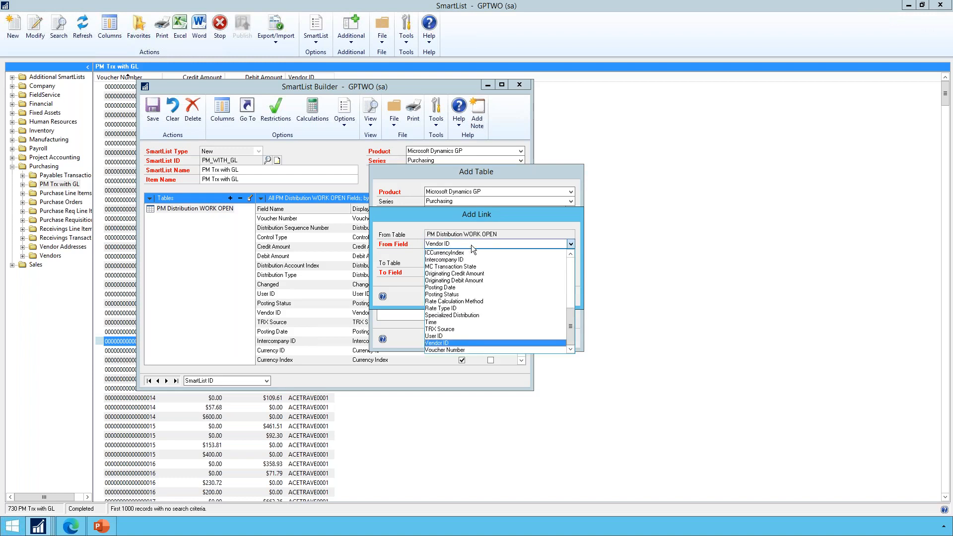
click(454, 343)
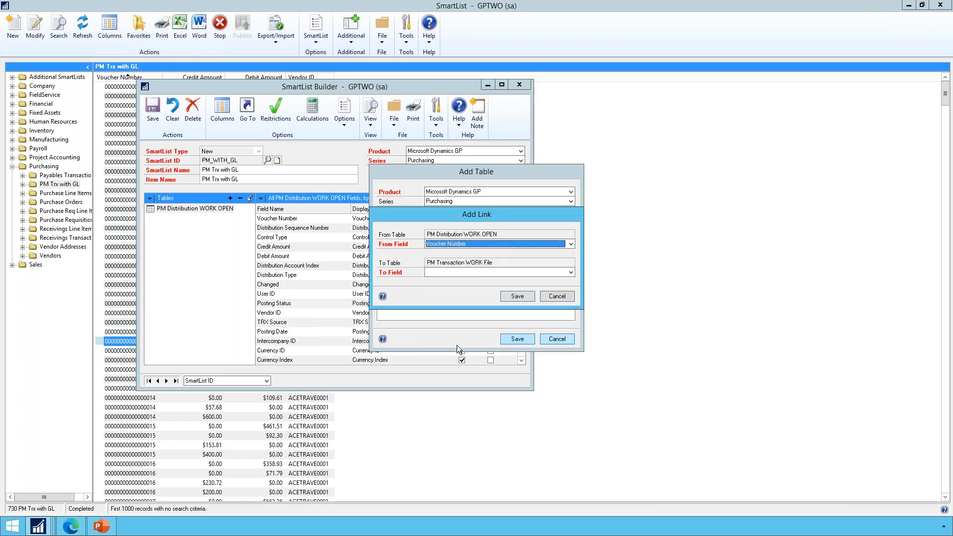
click(461, 270)
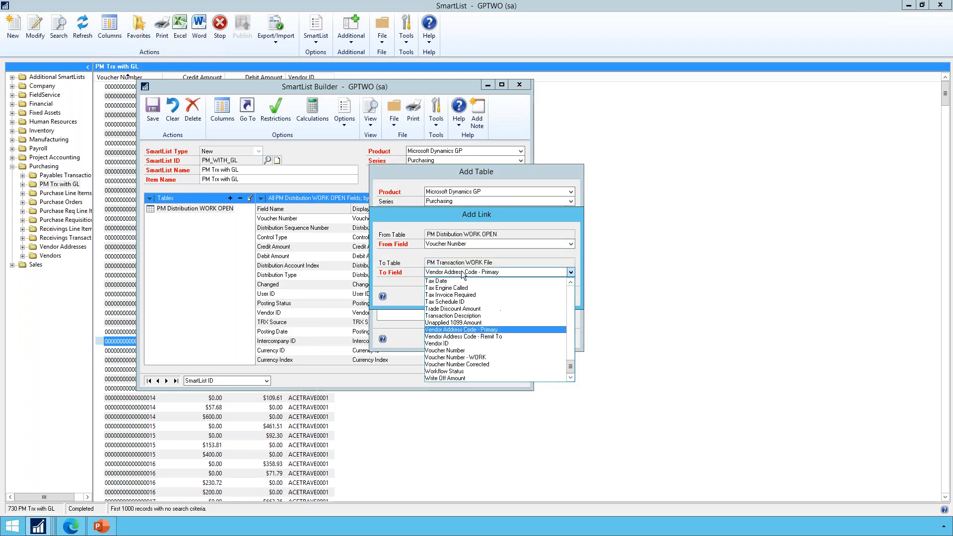
click(465, 358)
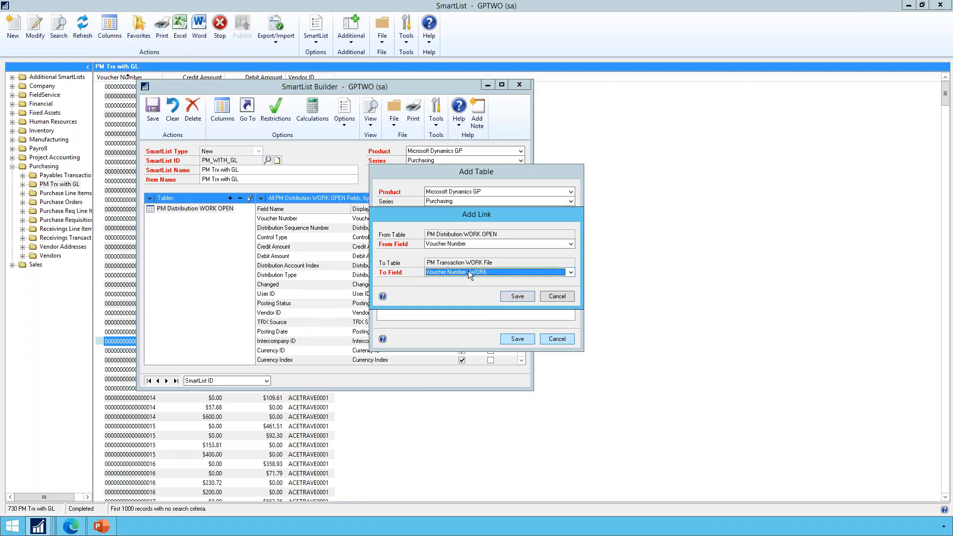
click(473, 245)
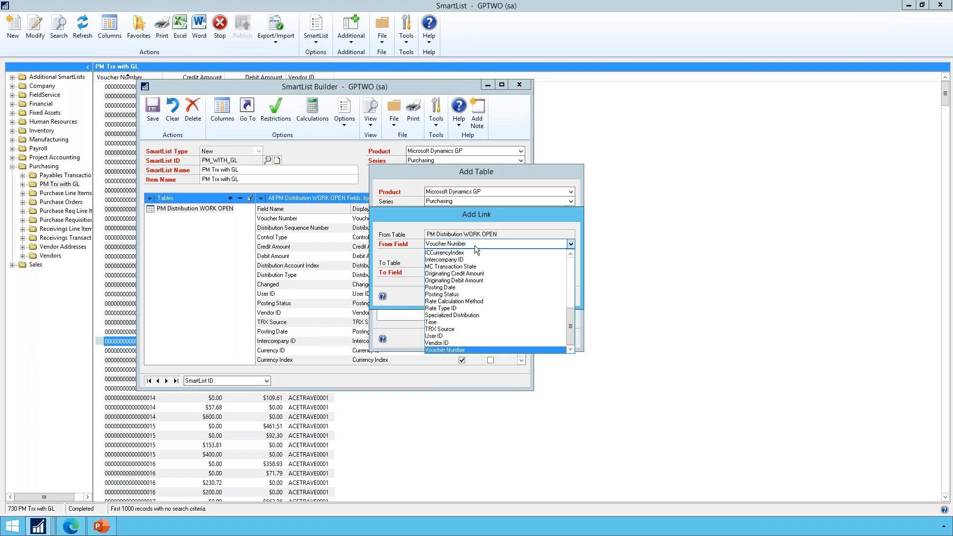
click(449, 351)
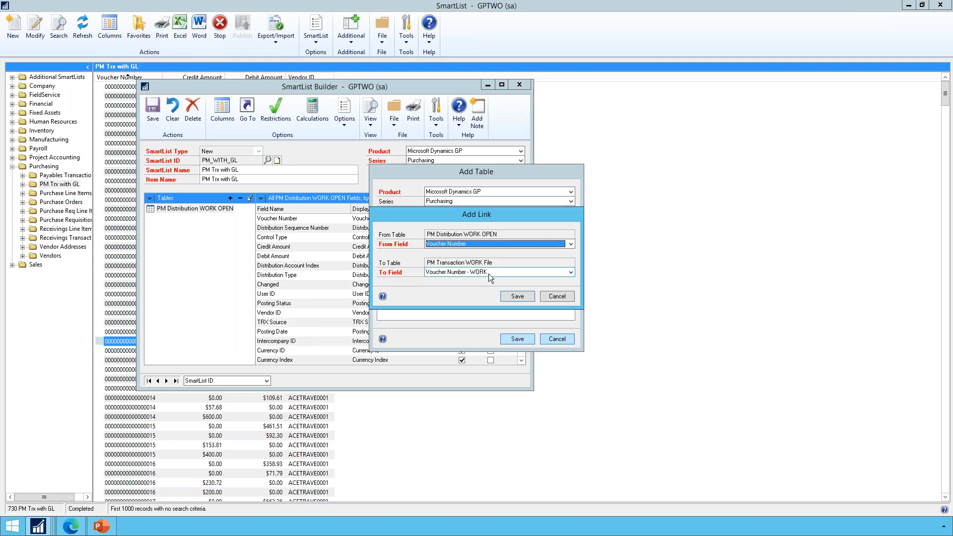
click(516, 296)
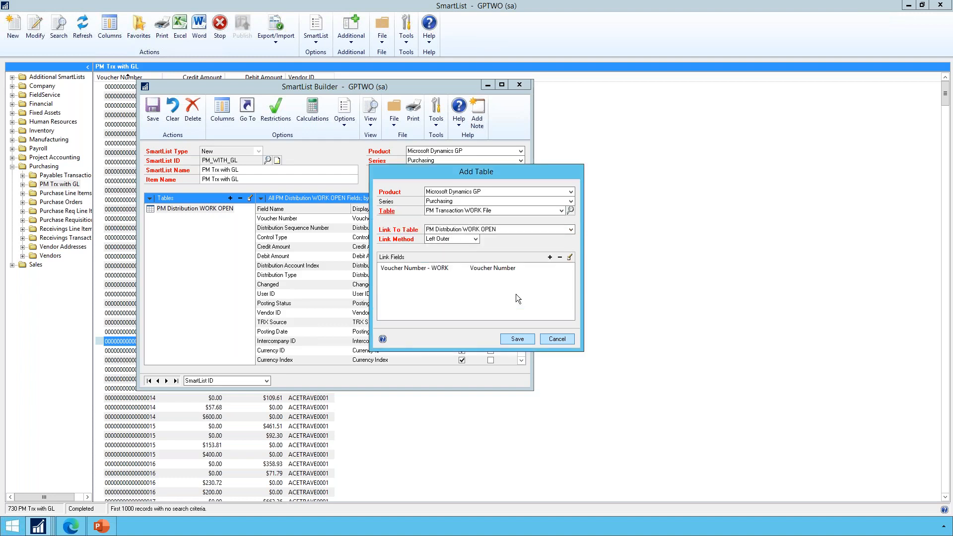
Add a second link matching Control Type in both tables, and save PM Transaction WORK File to the SmartList.
click(552, 257)
click(464, 243)
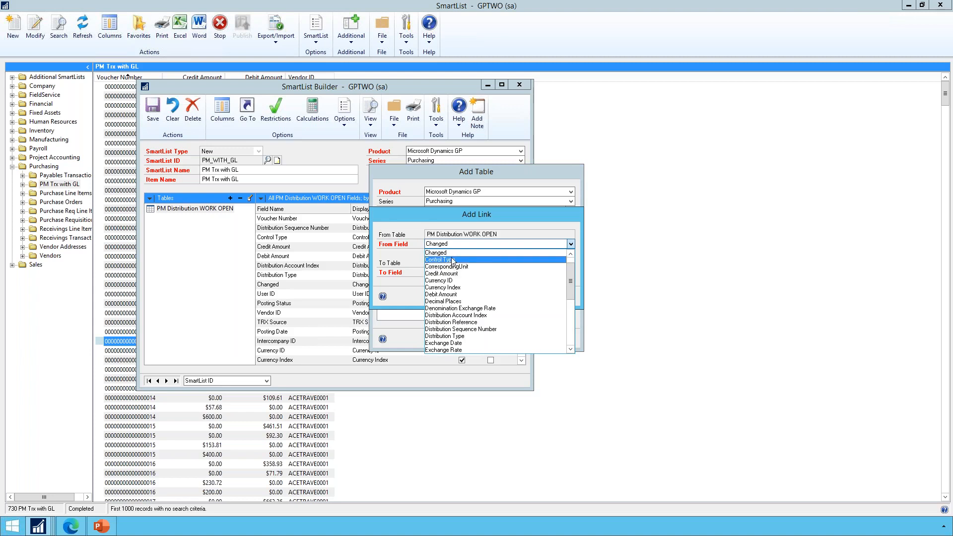
click(453, 259)
click(452, 272)
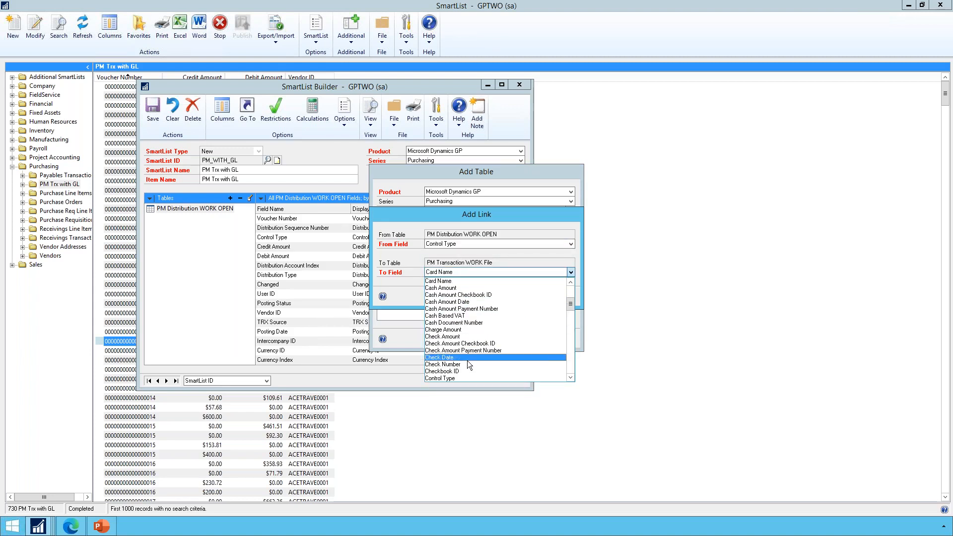
click(449, 378)
click(520, 296)
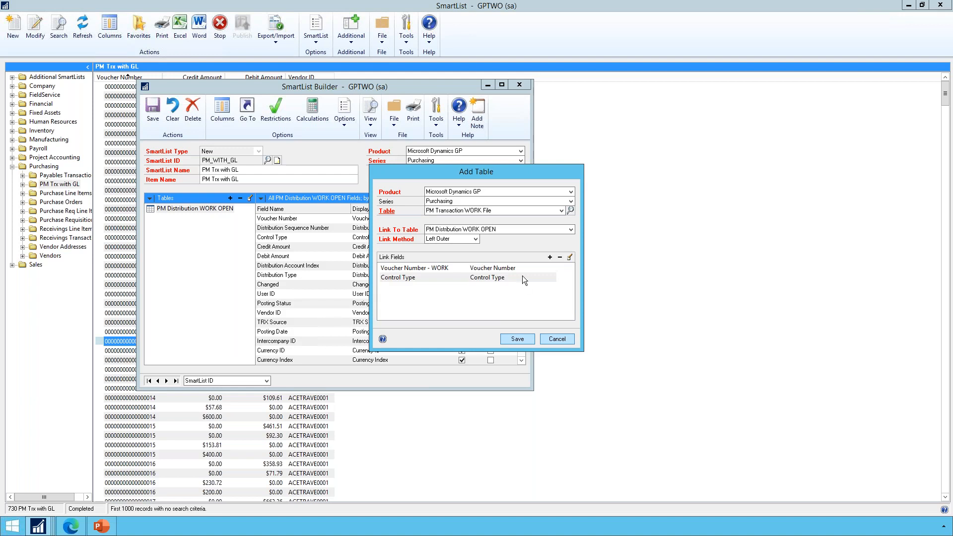
click(517, 340)
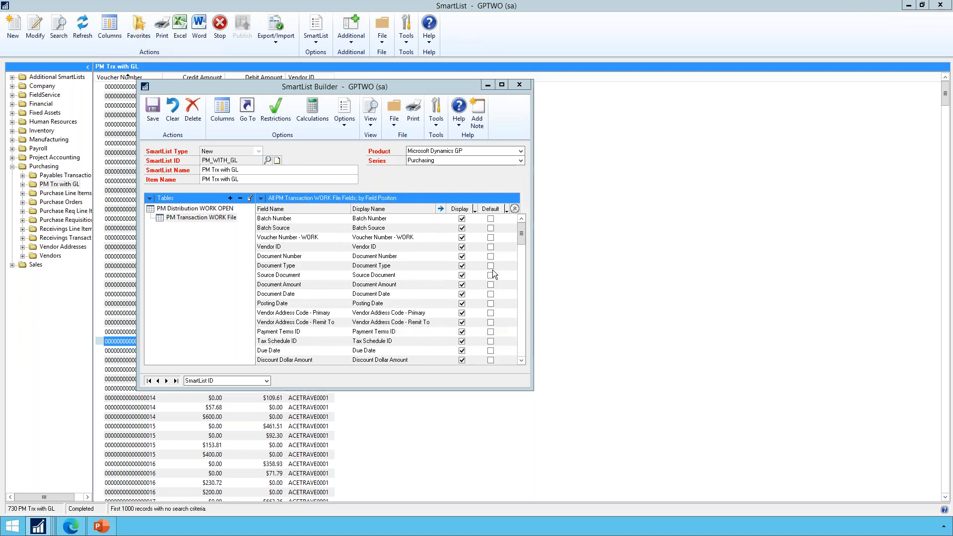
Make Document Number, Document Type and Document Date default columns of PM Transaction WORK File, and save the SmartList.
click(204, 218)
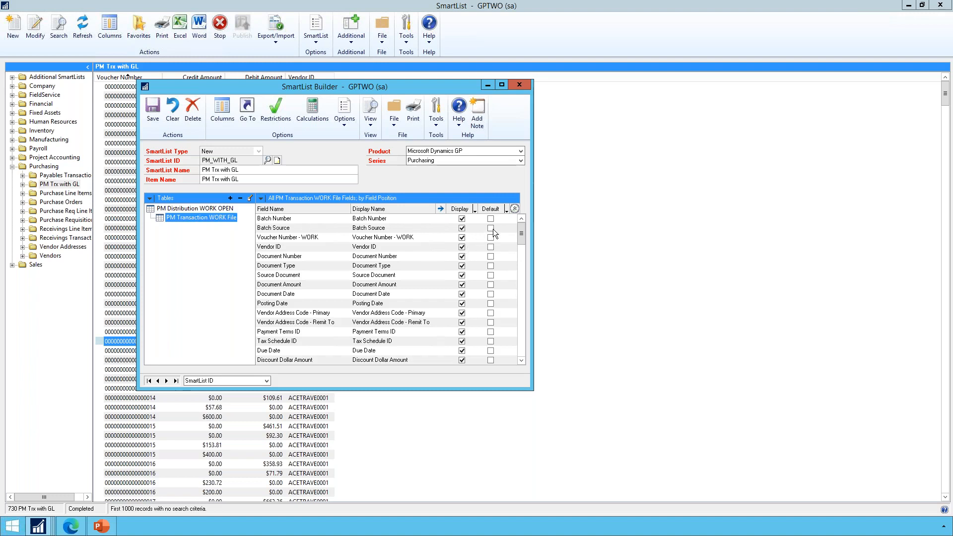
click(491, 257)
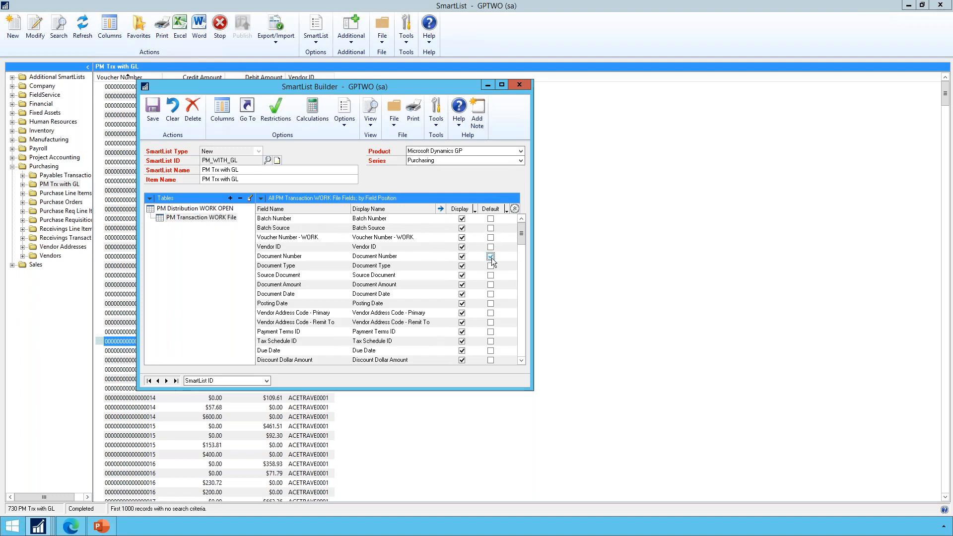
click(490, 266)
click(490, 296)
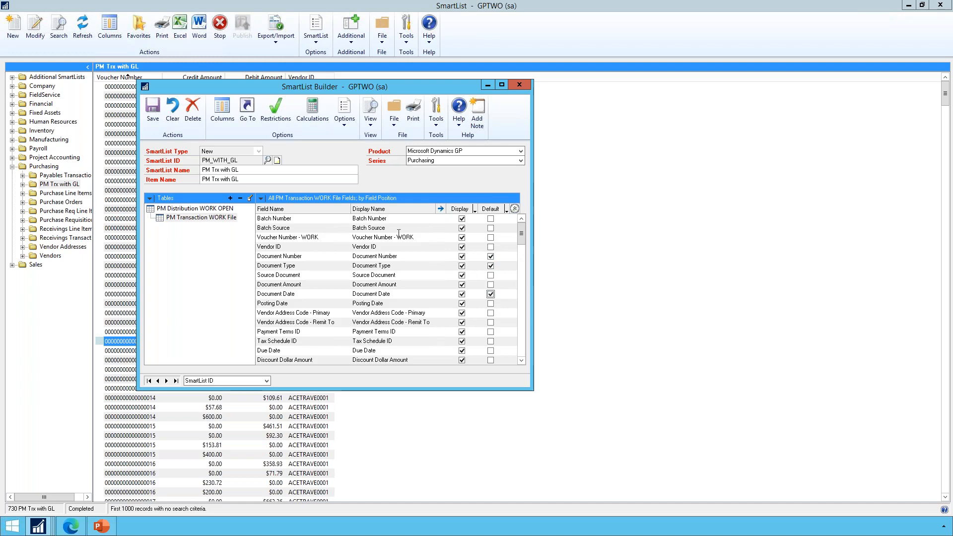
click(156, 120)
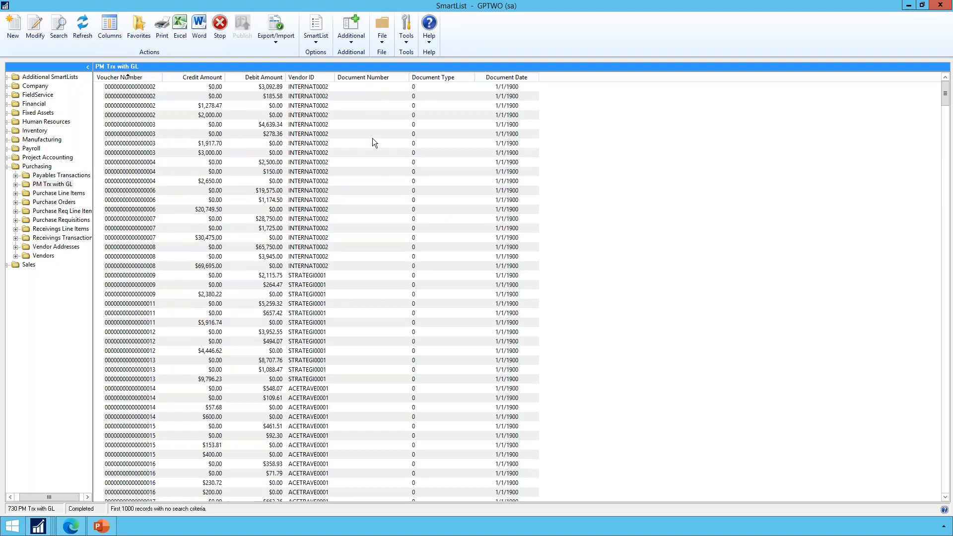
Examine the PM Trx with GL results for vouchers that have document number, type and date filled in.
click(368, 233)
scroll(372, 235, down, 9)
scroll(374, 238, down, 20)
scroll(373, 247, down, 20)
scroll(371, 254, down, 20)
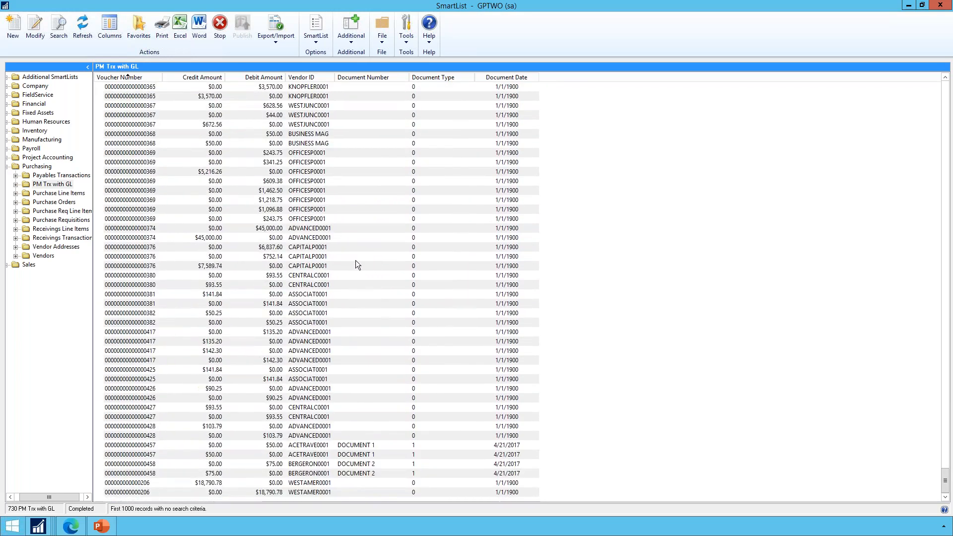
click(372, 446)
click(372, 455)
click(371, 465)
click(371, 470)
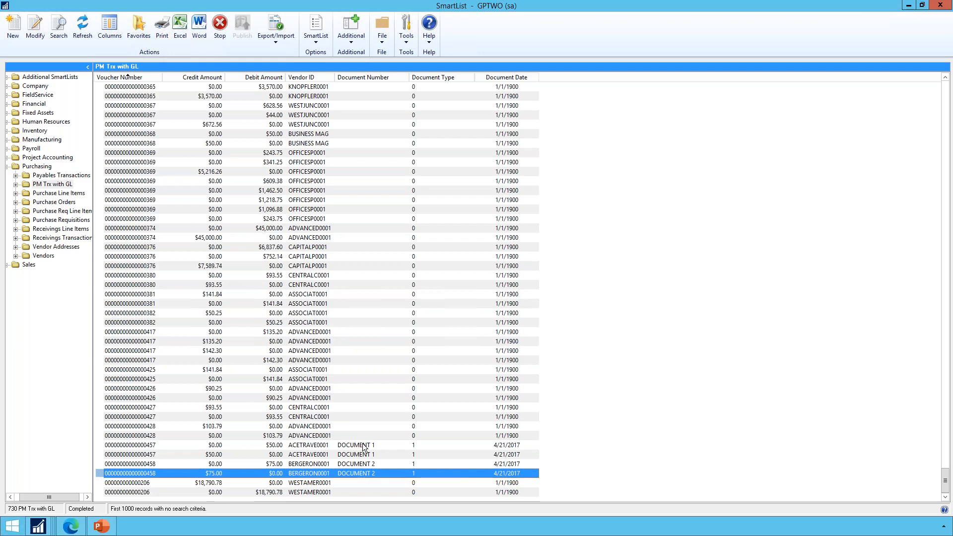
scroll(359, 437, up, 20)
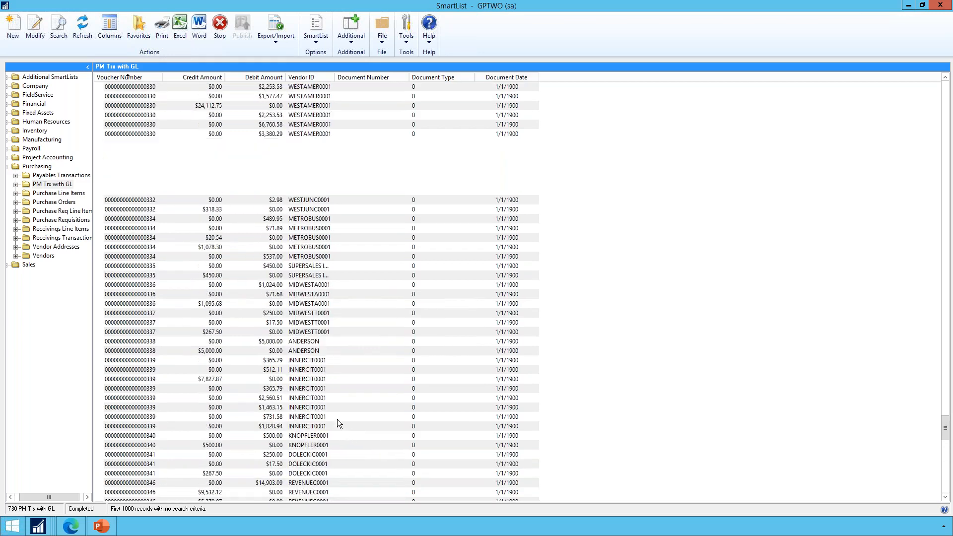
Reopen the SmartList for modification, add PM Vendor Master File as a Microsoft Dynamics GP table and set its link method.
click(35, 27)
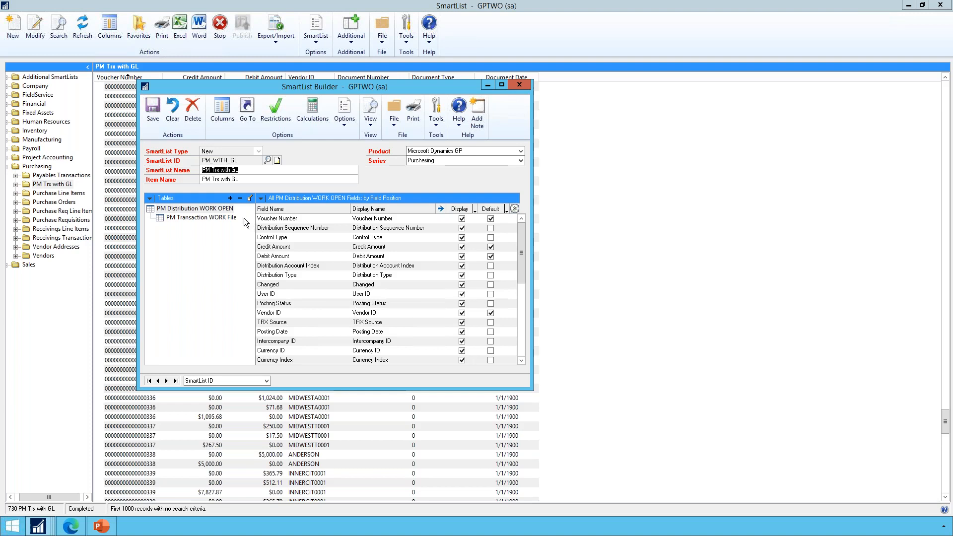
click(229, 198)
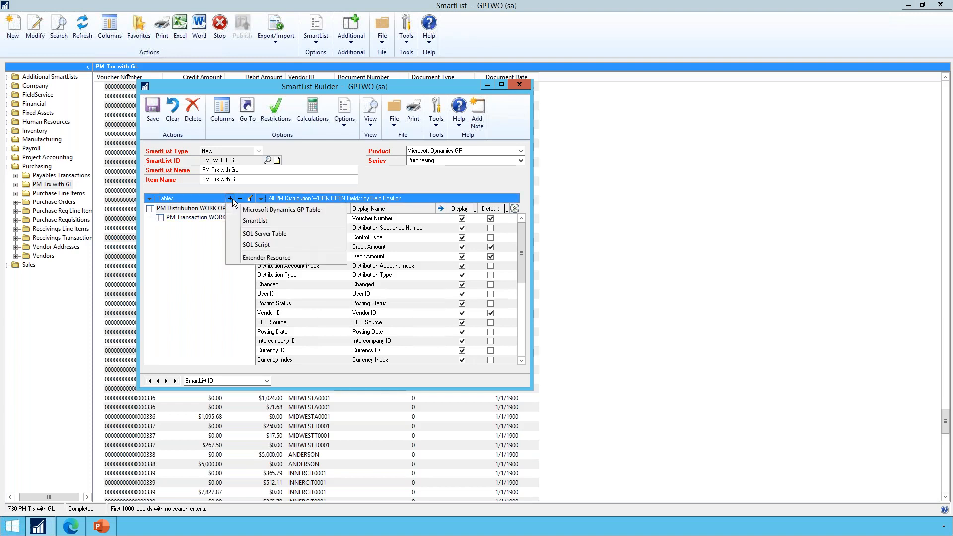
click(281, 208)
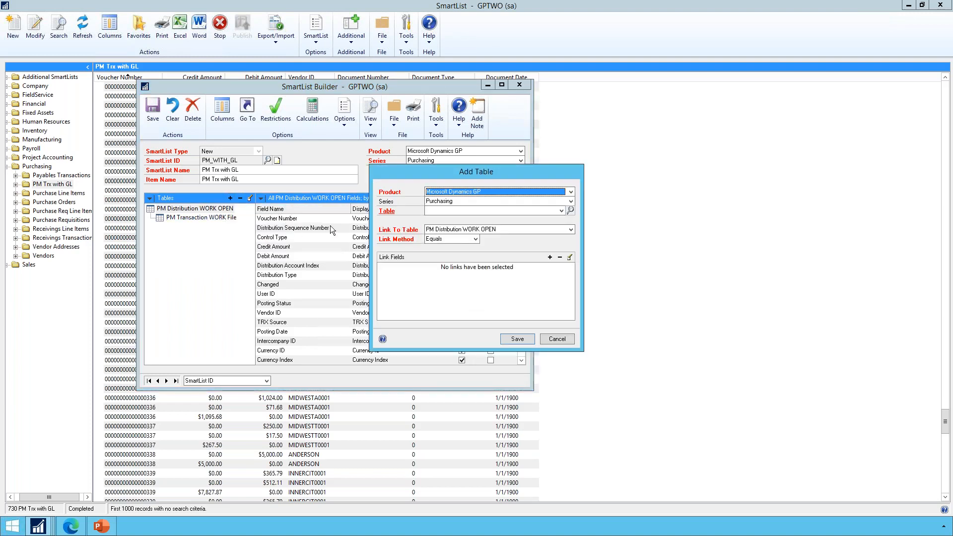
click(479, 210)
key(v)
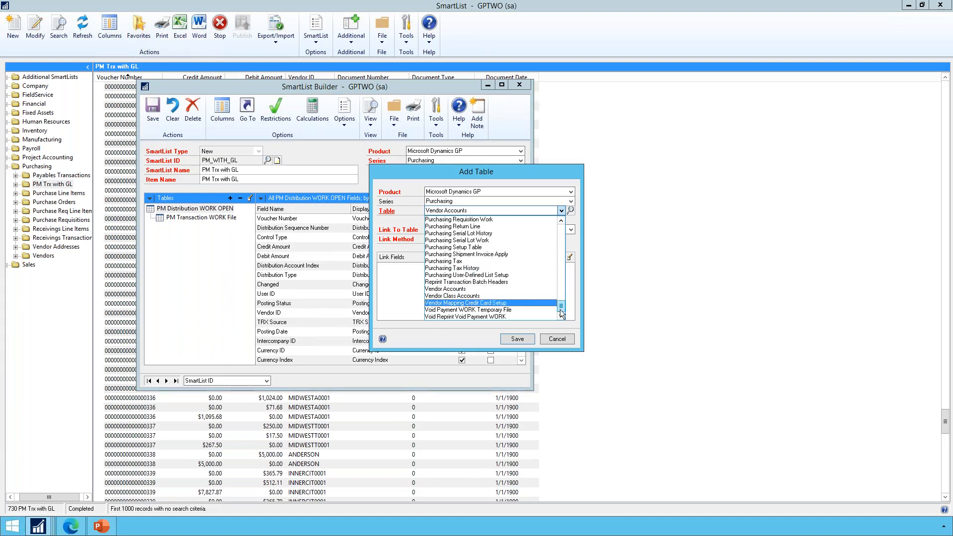
key(p)
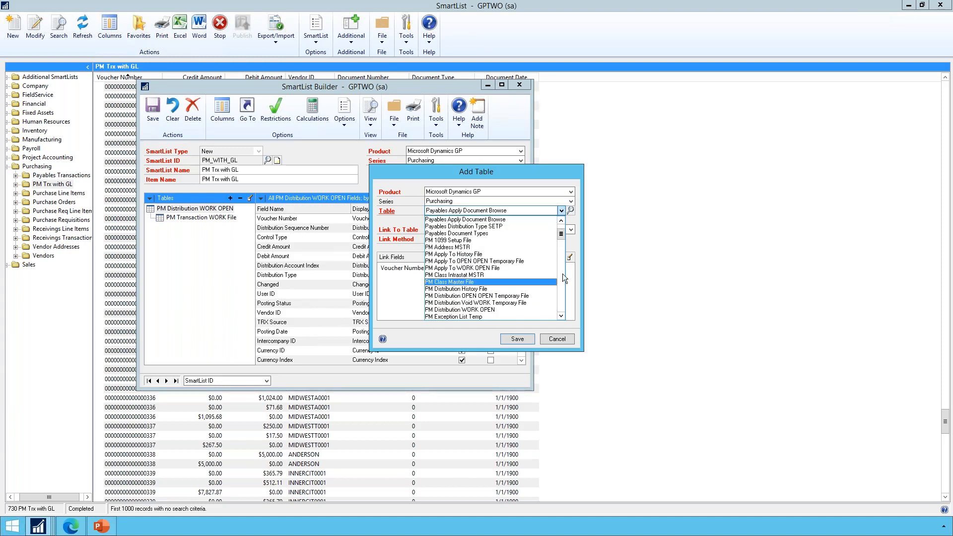
scroll(561, 299, down, 10)
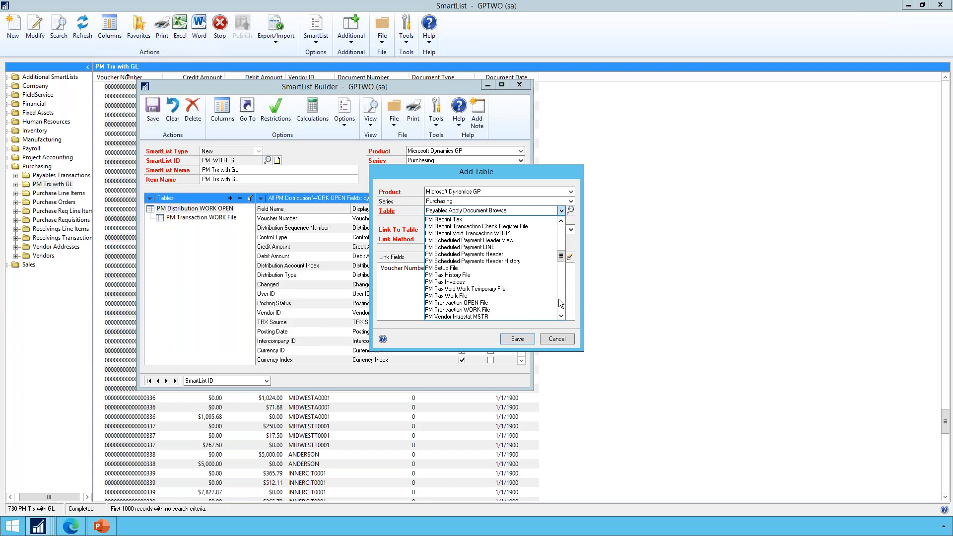
scroll(558, 314, down, 1)
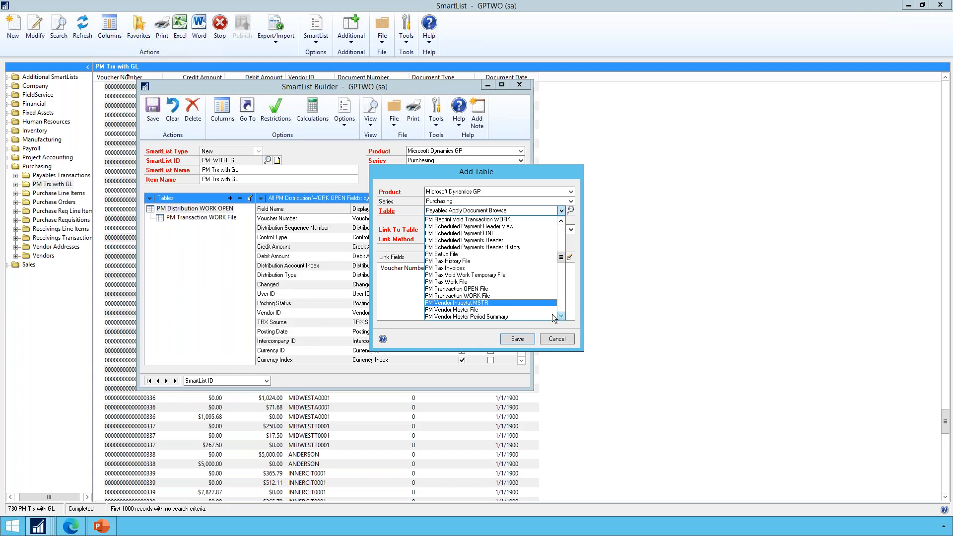
click(496, 312)
click(458, 241)
click(448, 256)
Link PM Distribution WORK OPEN to PM Vendor Master File by Vendor ID, and make Vendor Name a default column.
click(550, 258)
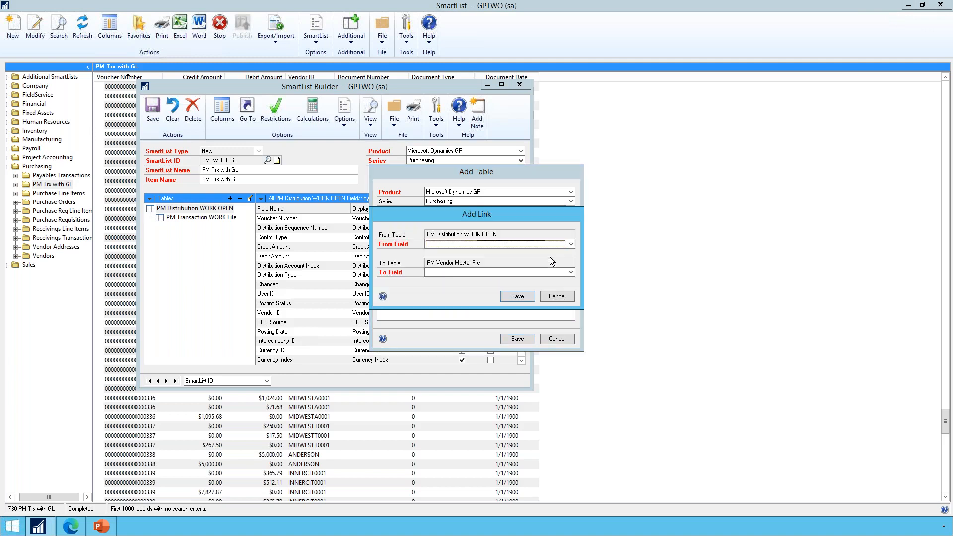
click(455, 245)
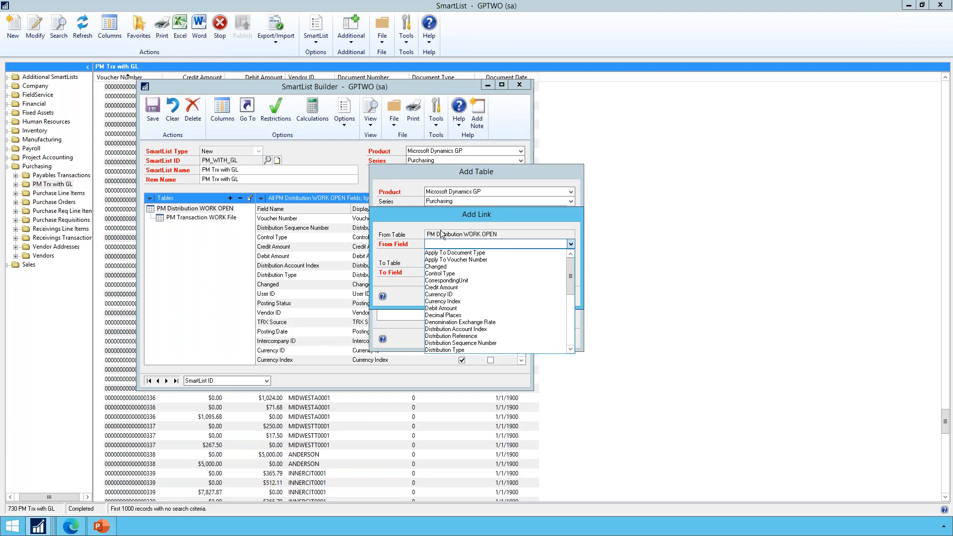
scroll(481, 276, down, 5)
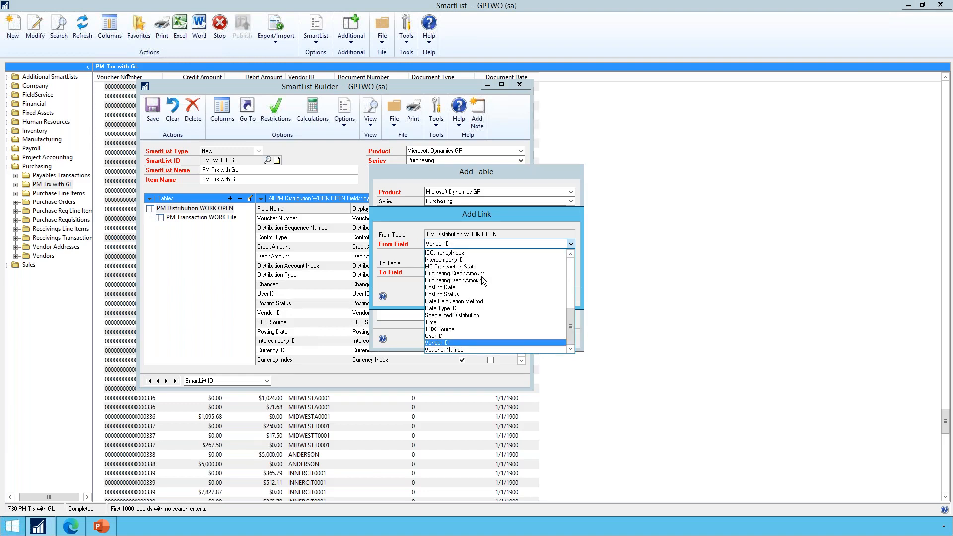
click(451, 342)
click(446, 273)
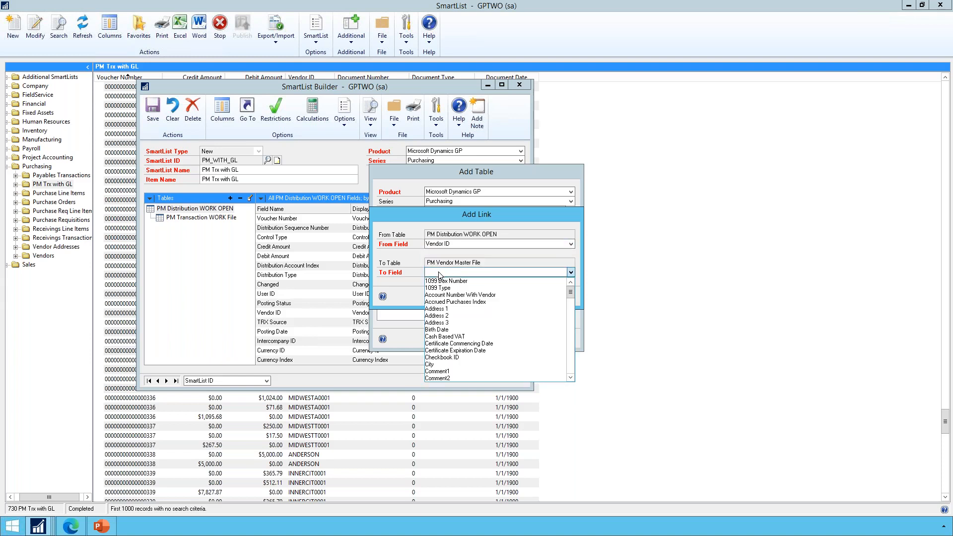
scroll(565, 342, down, 5)
drag(565, 341, 563, 373)
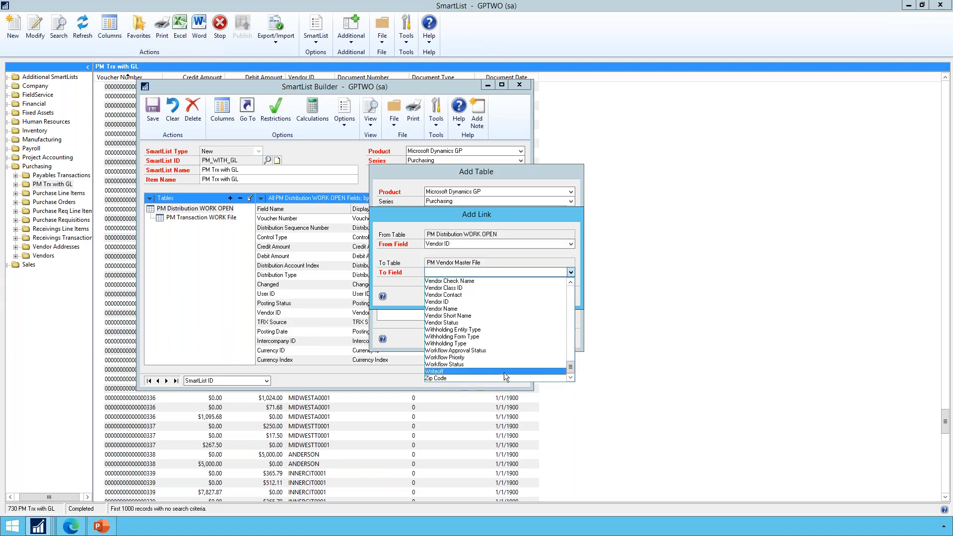
click(442, 303)
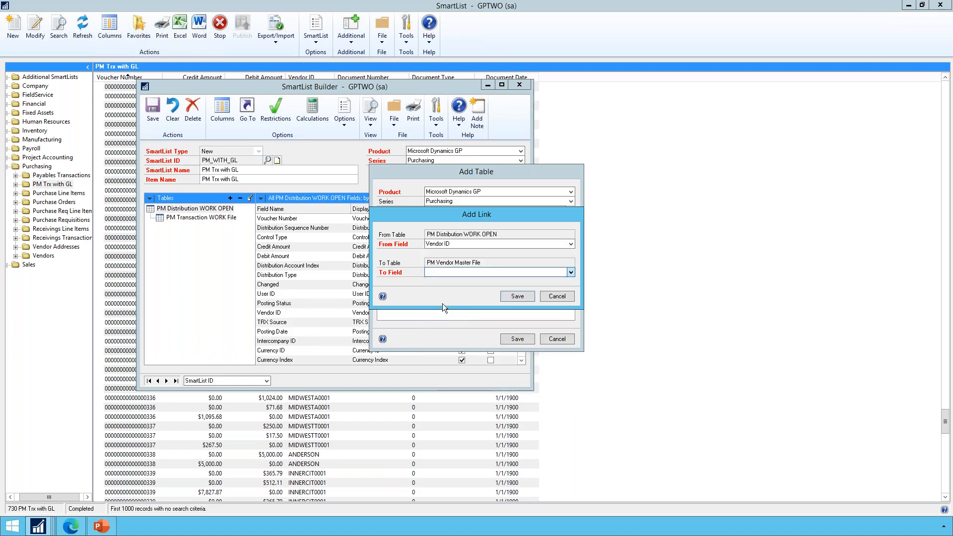
click(513, 297)
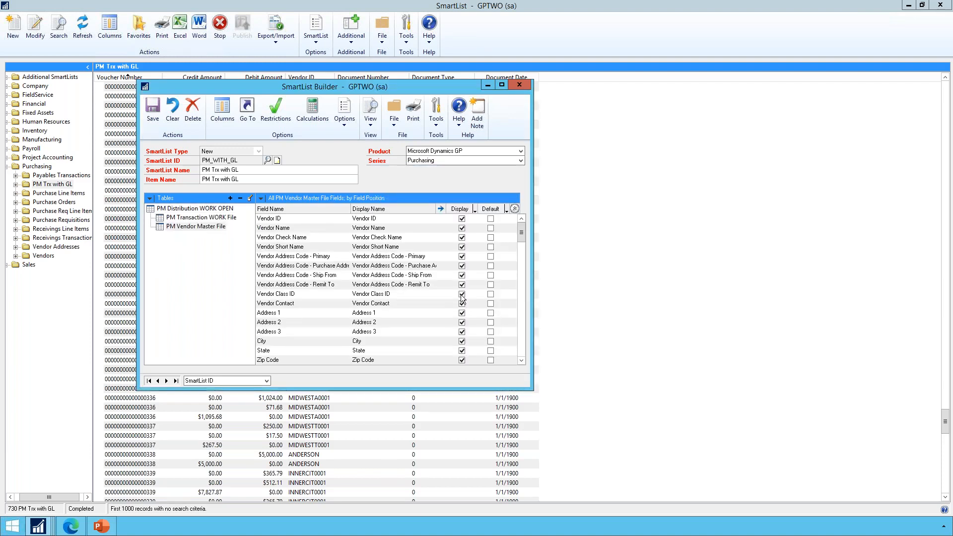
click(491, 228)
Start adding another Microsoft Dynamics GP table and choose Year-to-Date Transaction Open from the Financial series.
click(230, 198)
click(280, 212)
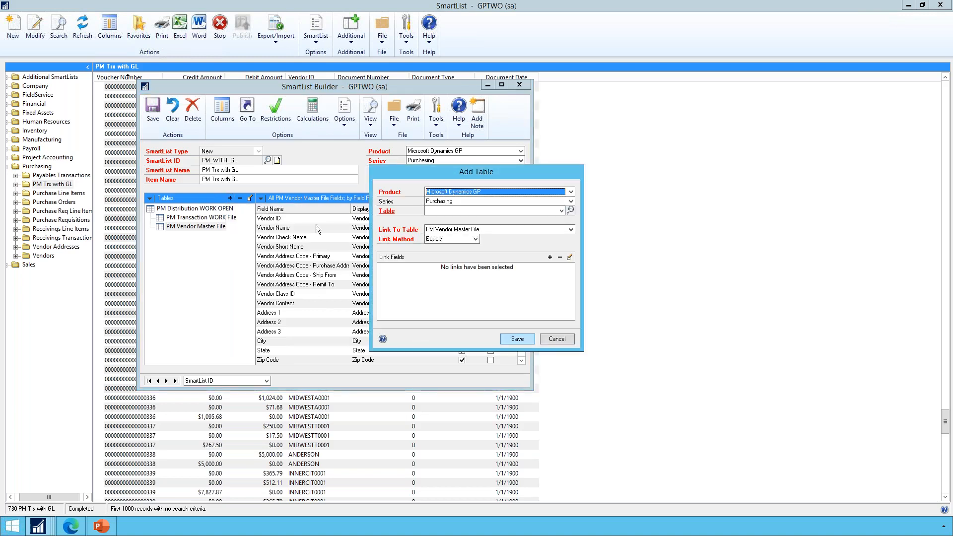
click(454, 201)
click(451, 210)
click(451, 207)
key(y)
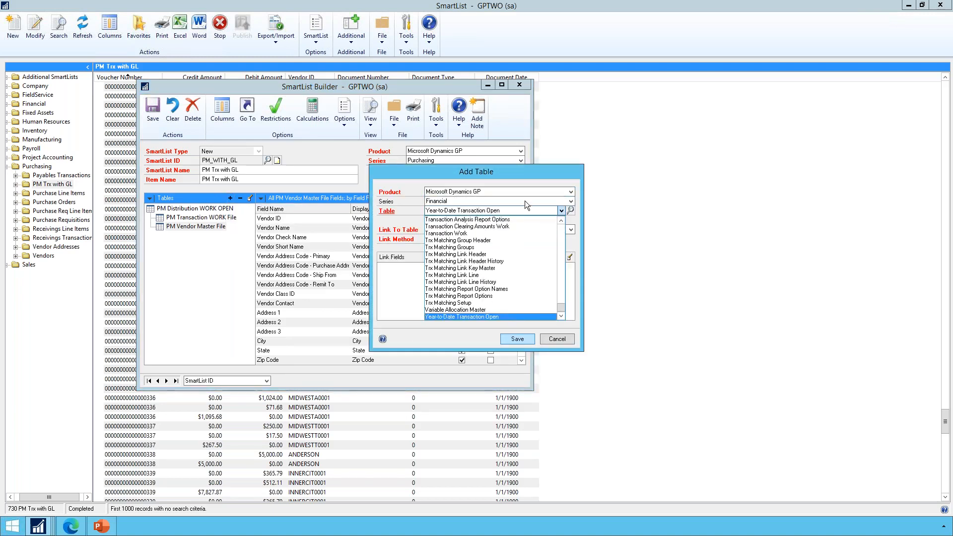
click(481, 317)
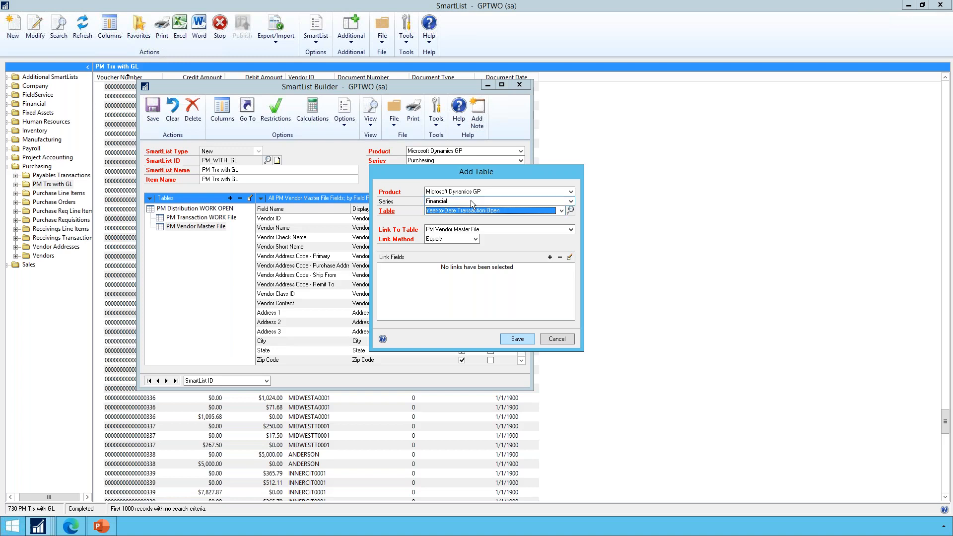
Set the new table to link to PM Distribution WORK OPEN with the Left Outer link method.
click(456, 231)
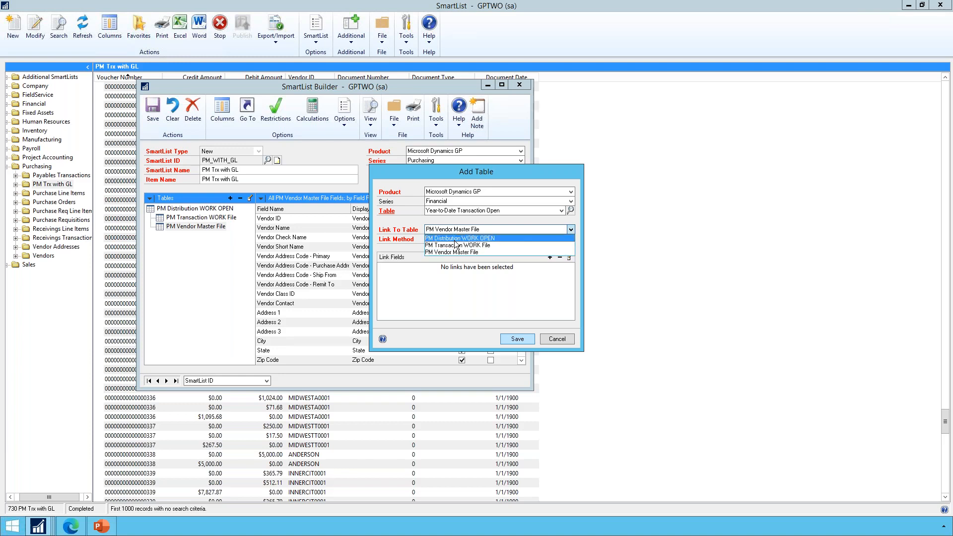
click(454, 239)
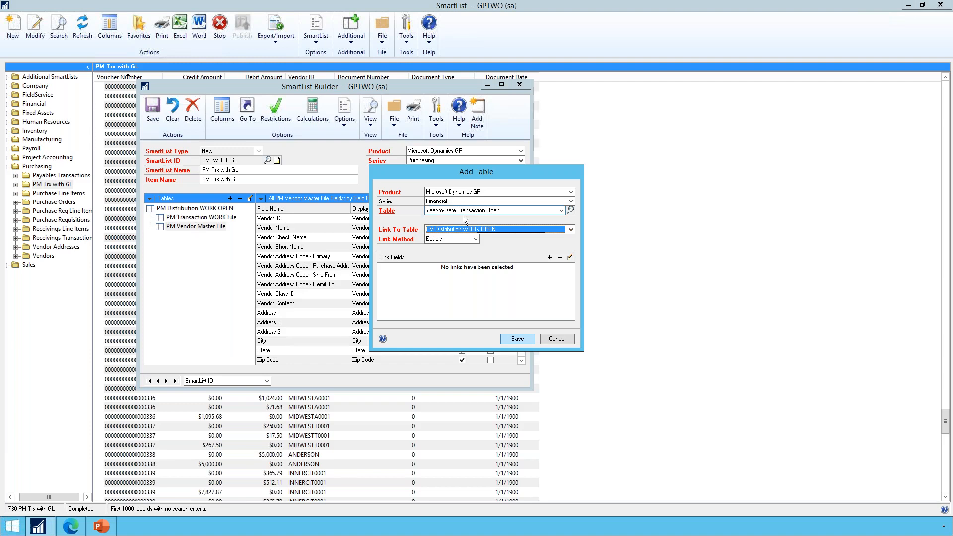
click(451, 240)
click(445, 252)
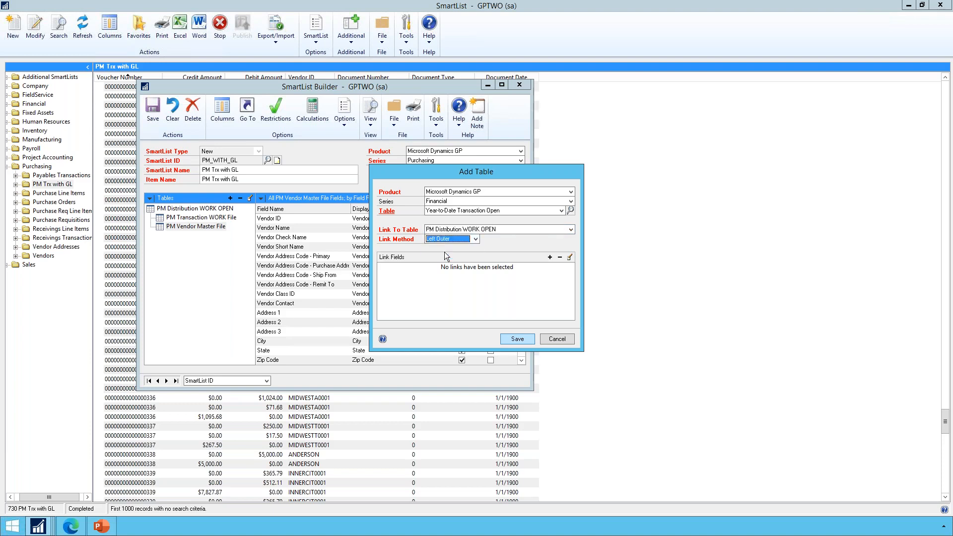
Add a link from TRX Source in PM Distribution WORK OPEN to Originating TRX Source in Year-to-Date Transaction Open.
click(550, 258)
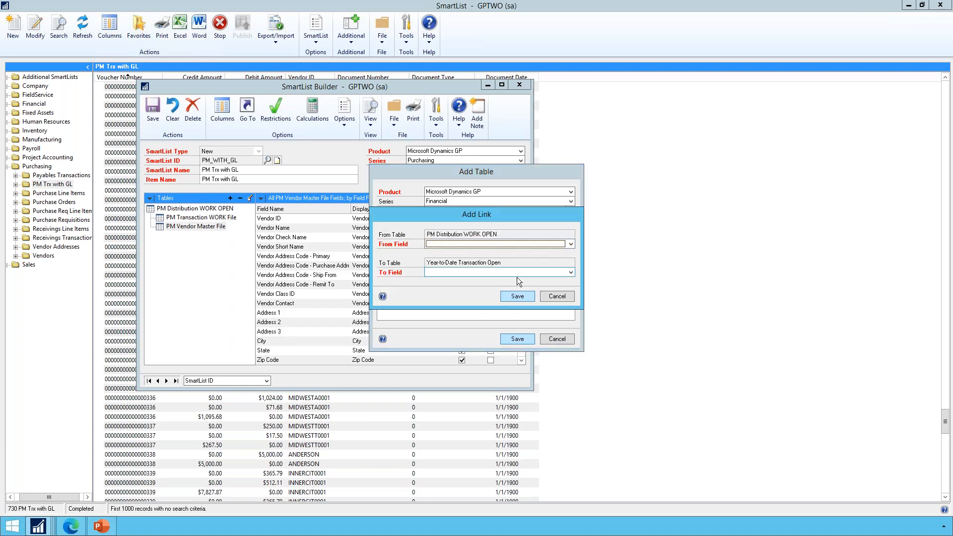
click(464, 243)
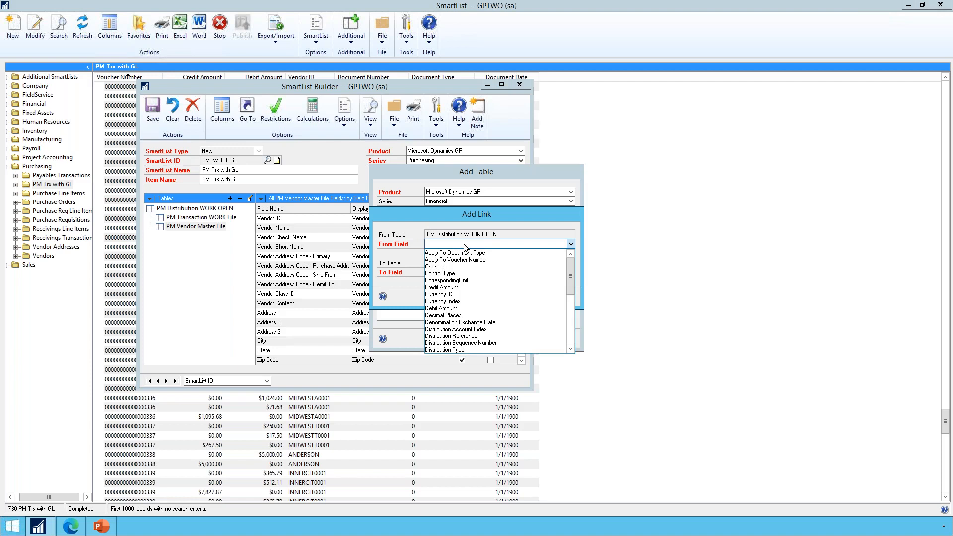
key(o)
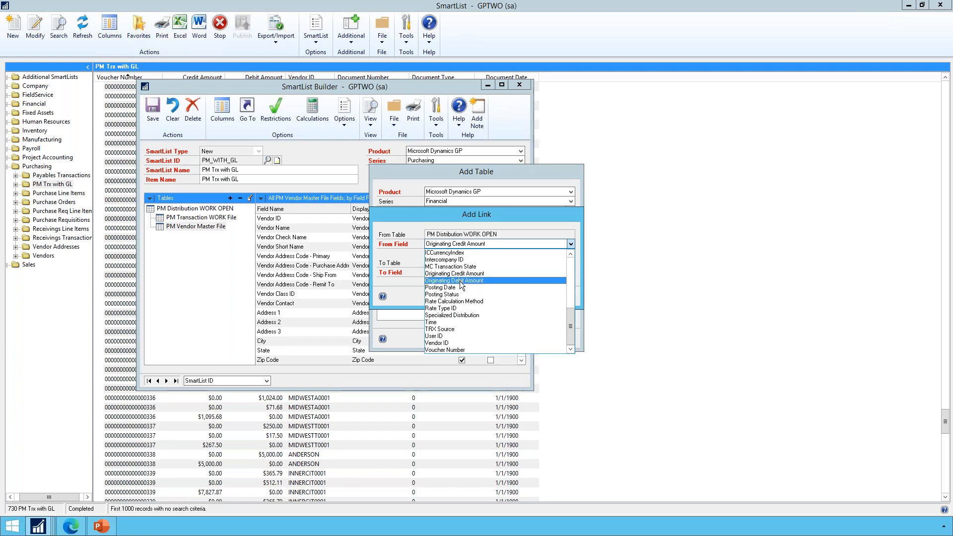
click(452, 329)
click(449, 271)
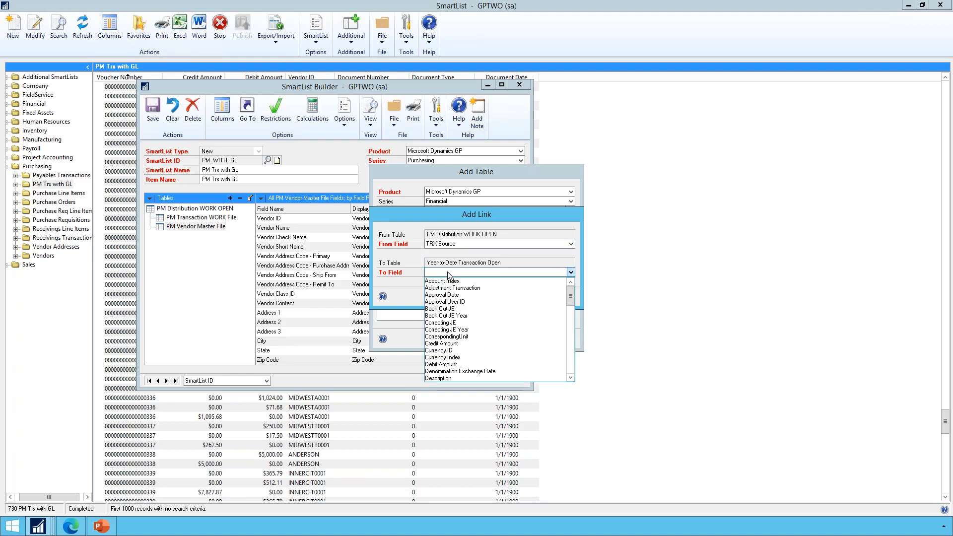
key(o)
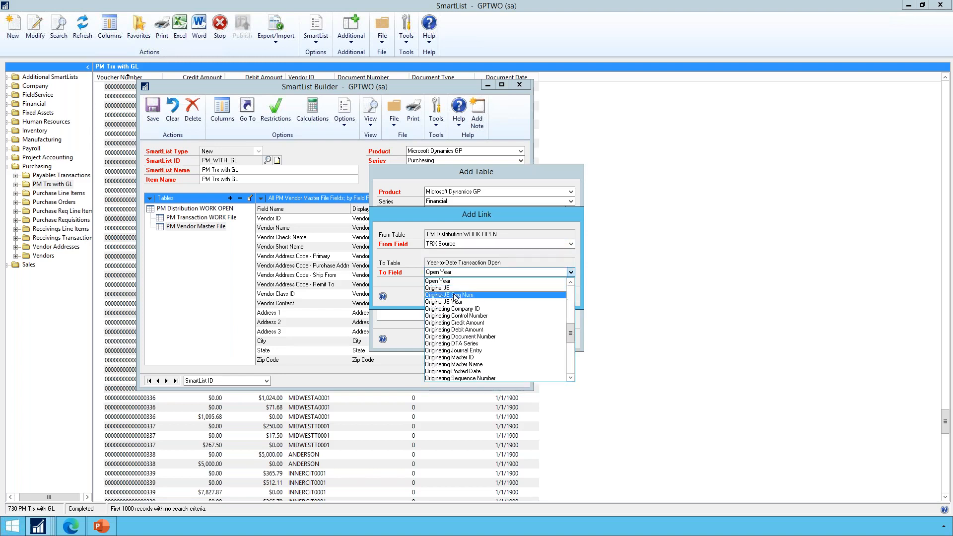
scroll(478, 373, down, 3)
click(478, 371)
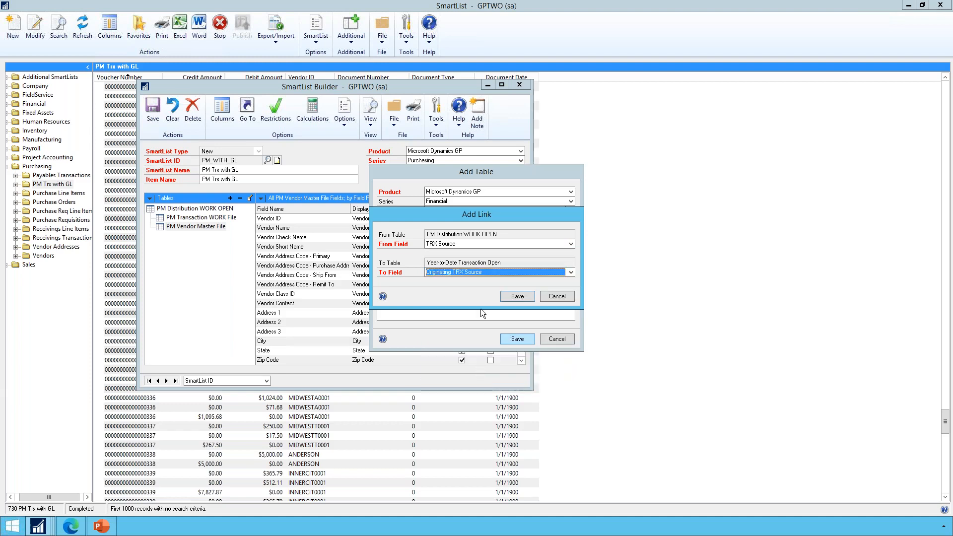
click(510, 295)
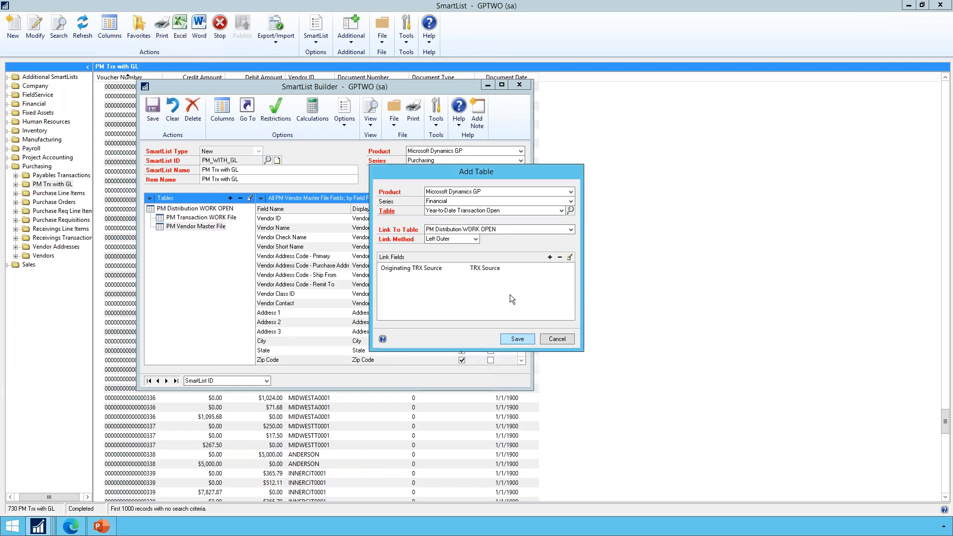
Add a second link from Distribution Account Index to Account Index in Year-to-Date Transaction Open.
click(549, 258)
click(442, 243)
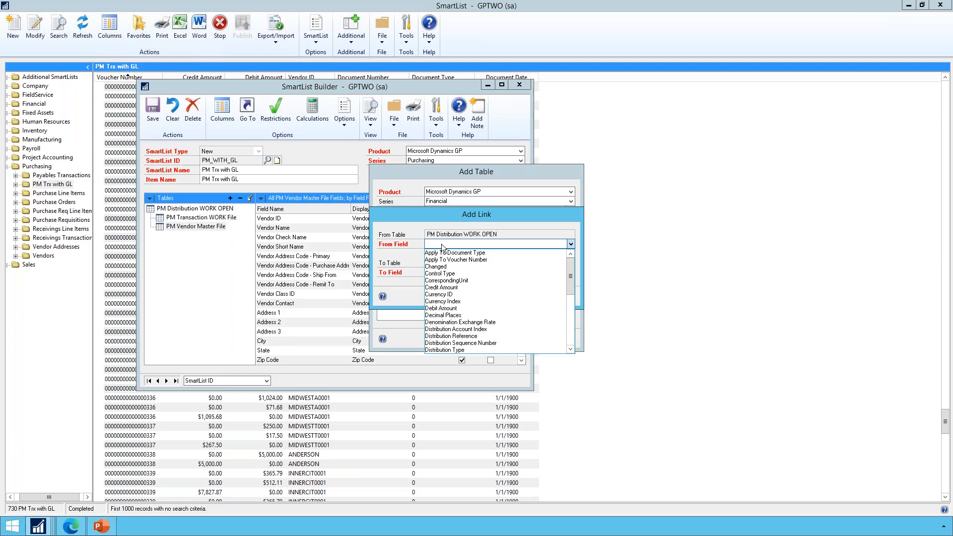
key(d)
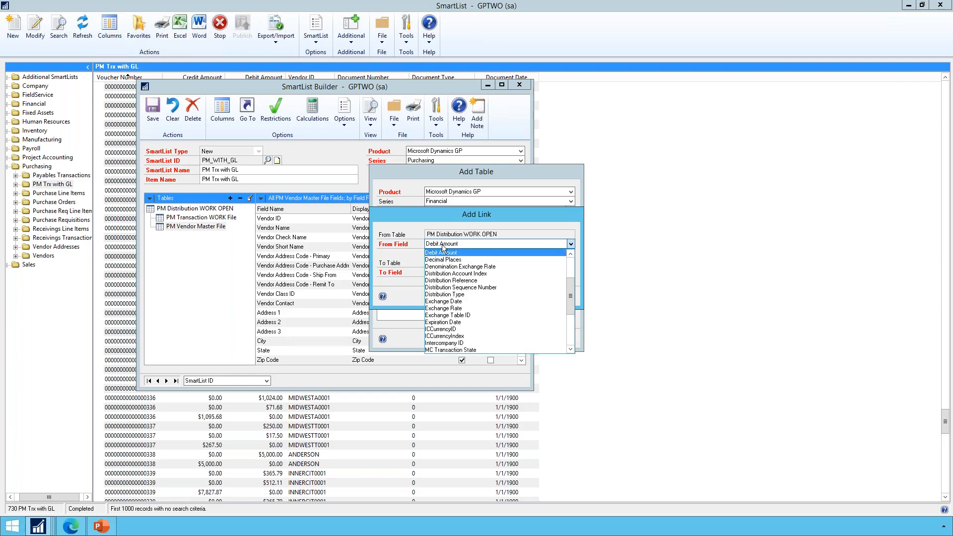
click(450, 274)
click(440, 272)
click(447, 281)
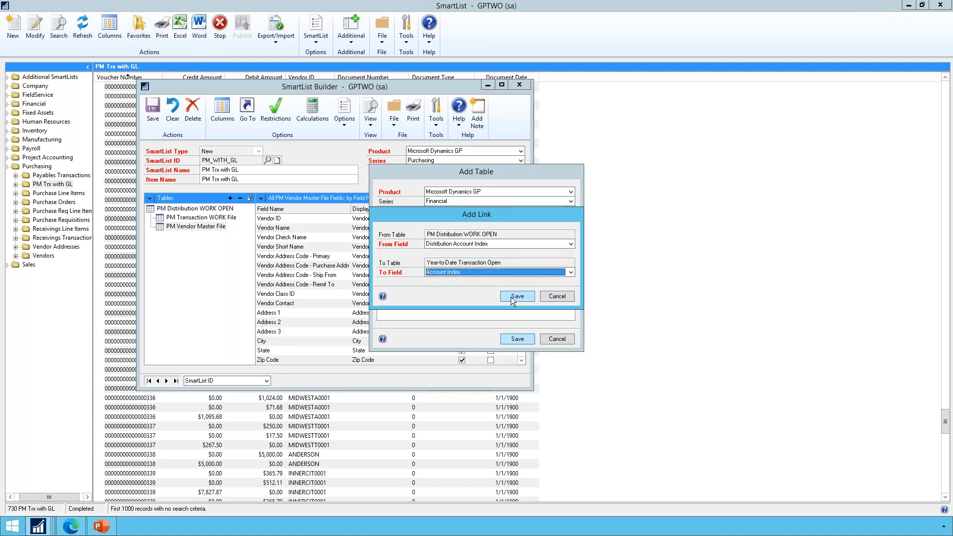
click(517, 297)
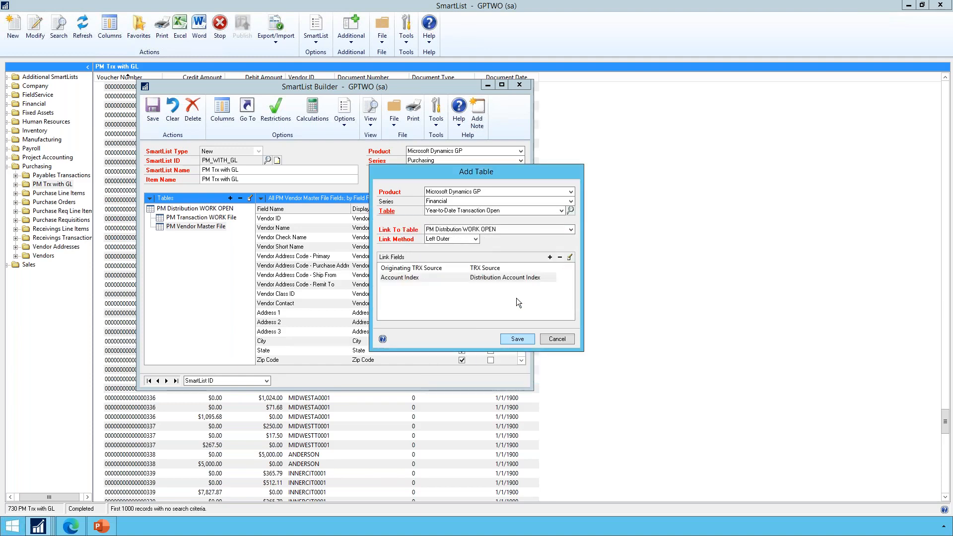
Add a third link from Voucher Number to Originating Control Number, and save the Year-to-Date Transaction Open table.
click(550, 258)
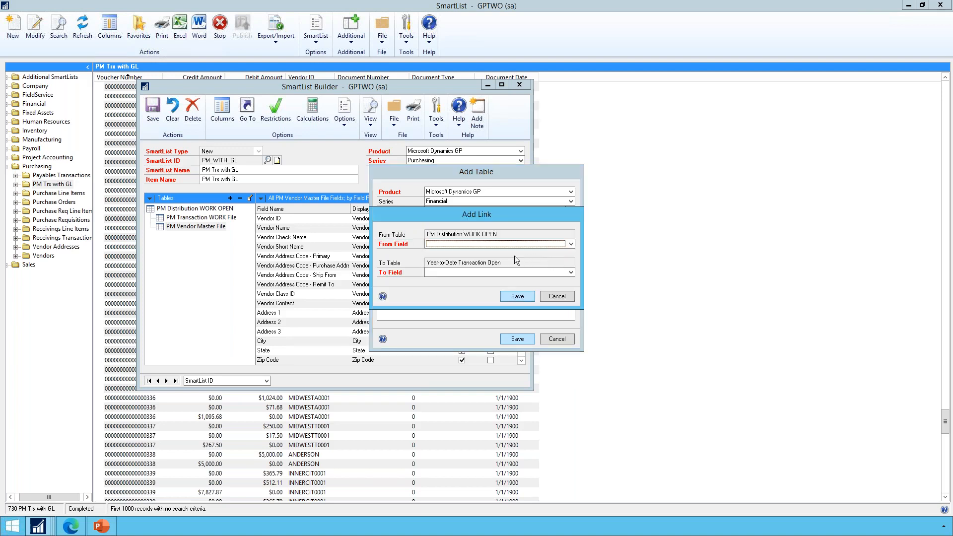
click(458, 244)
key(v)
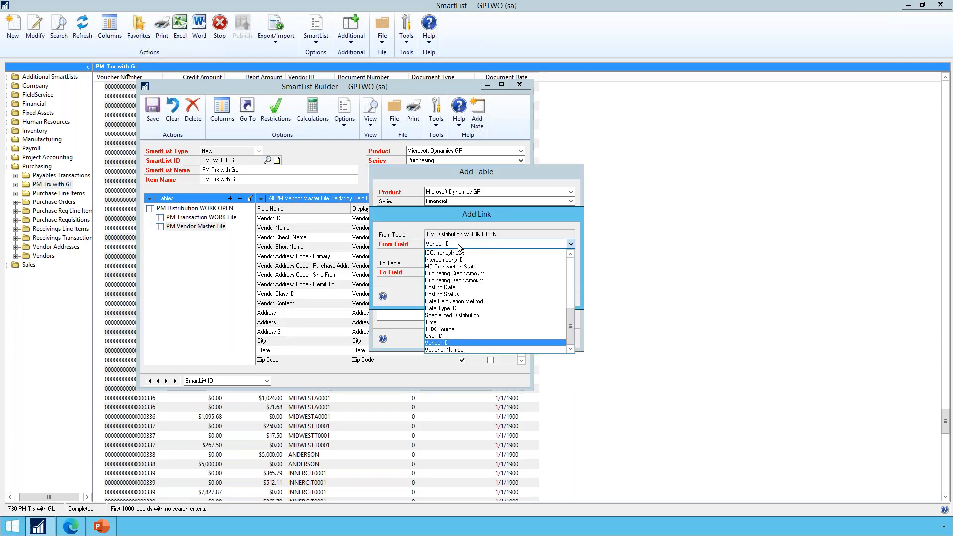
click(446, 350)
click(449, 273)
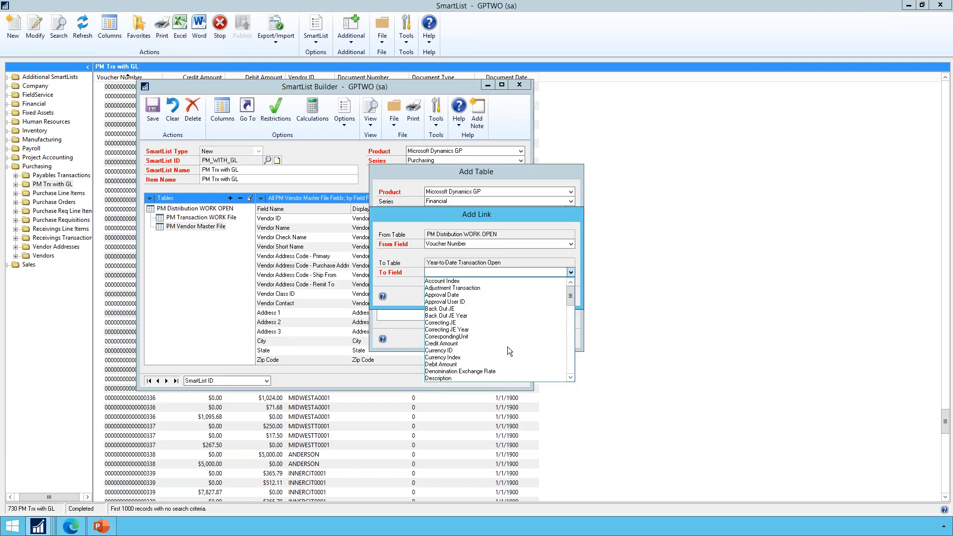
key(o)
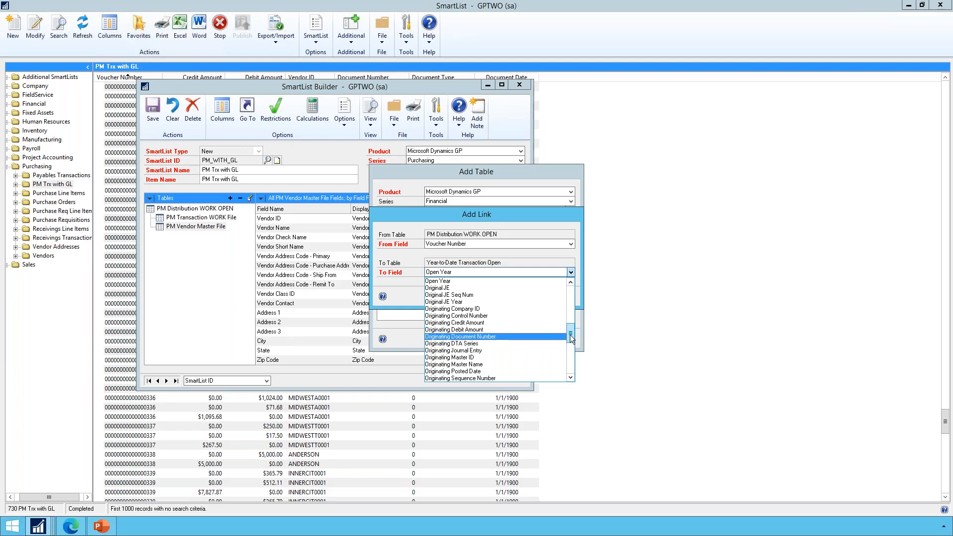
drag(571, 334, 571, 336)
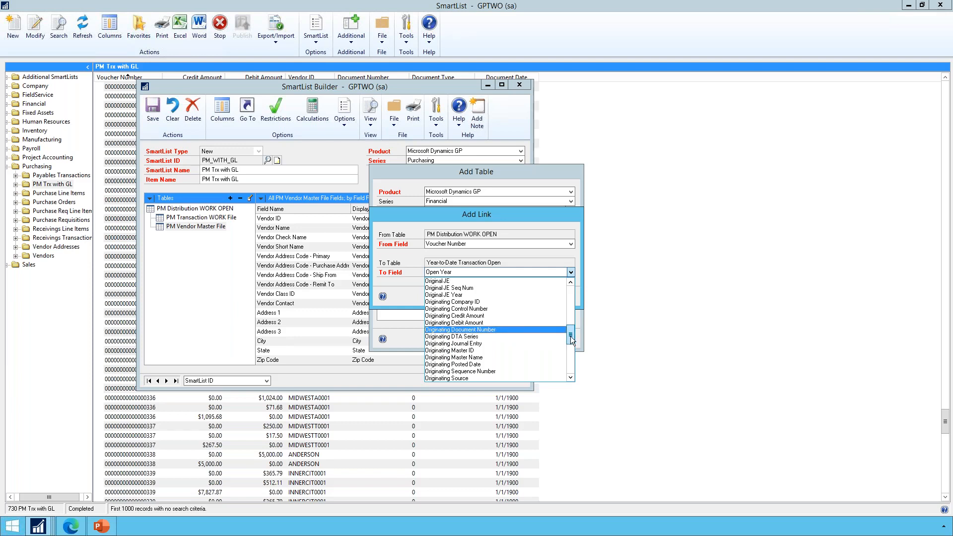
click(484, 308)
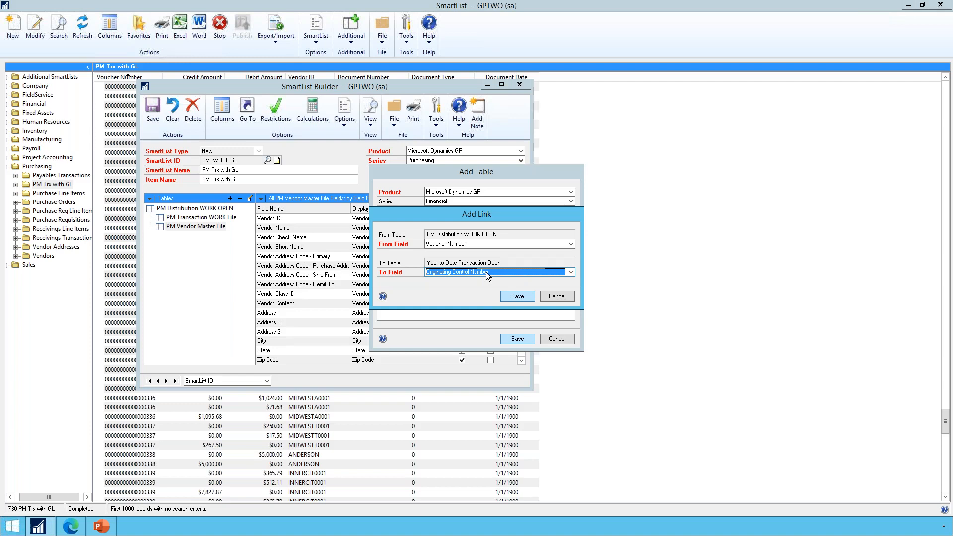
click(512, 299)
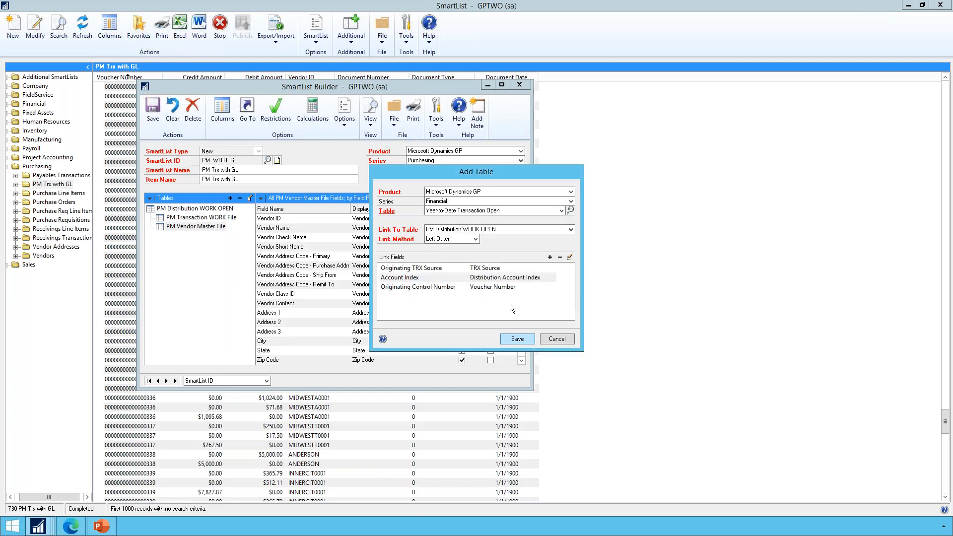
click(517, 339)
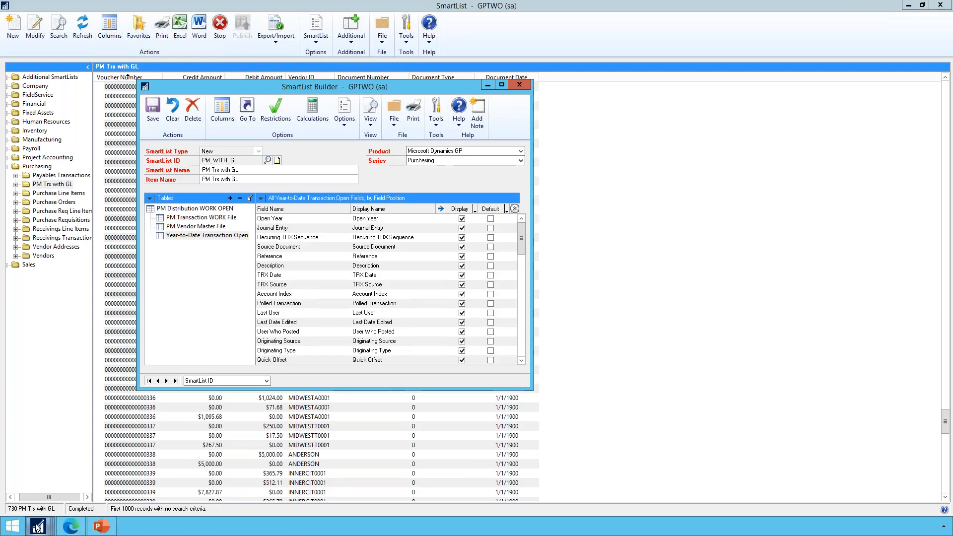
Trace the entry in Journal Entry Inquiry to its source payables transaction, then close both inquiry windows.
mouse_move(39, 525)
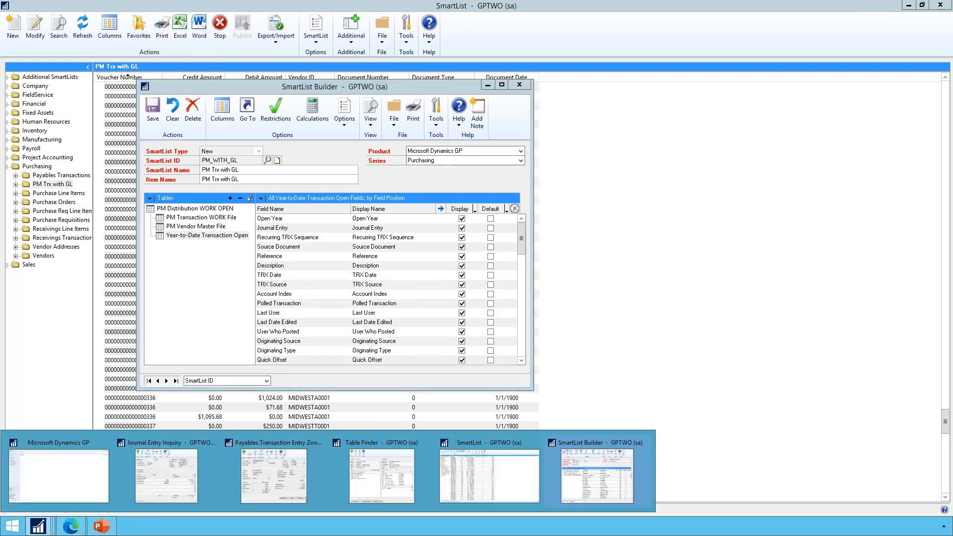
click(162, 491)
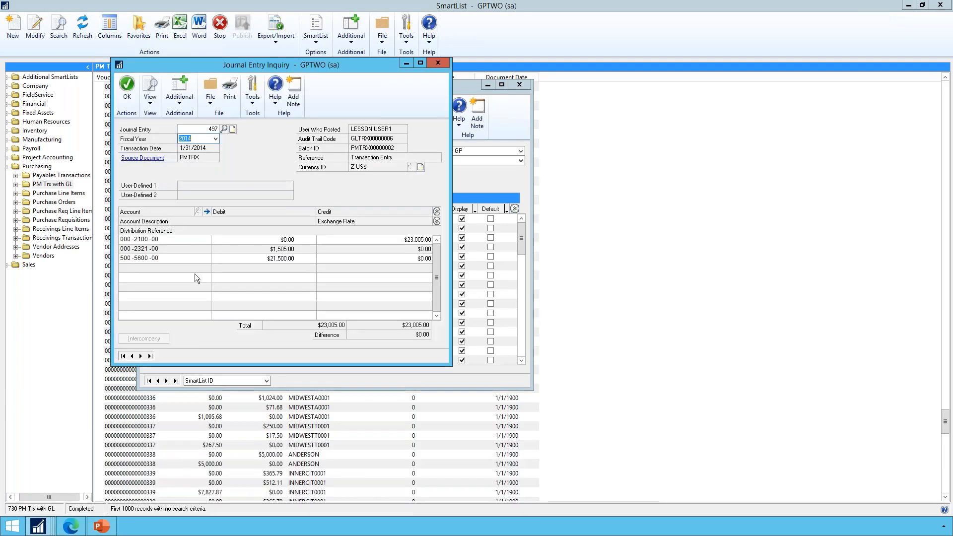
click(135, 159)
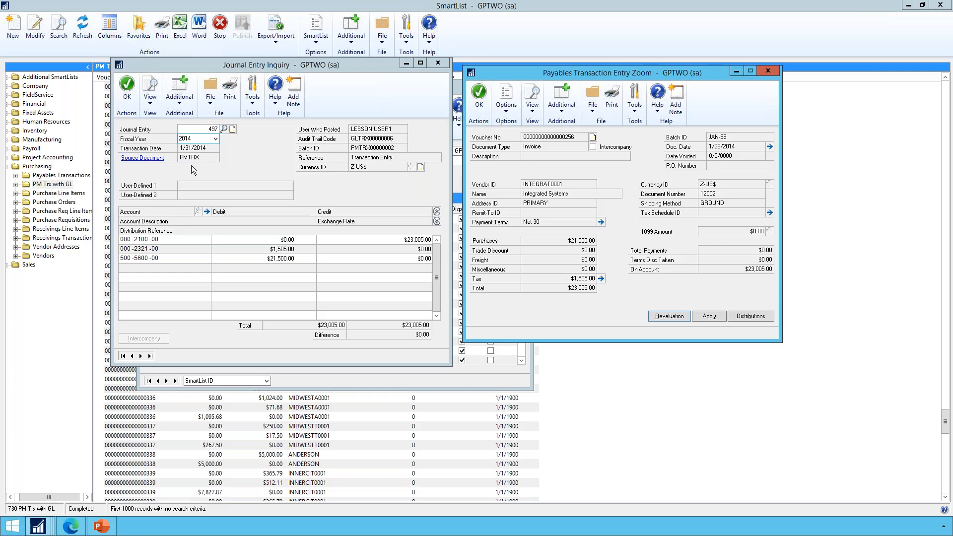
click(773, 72)
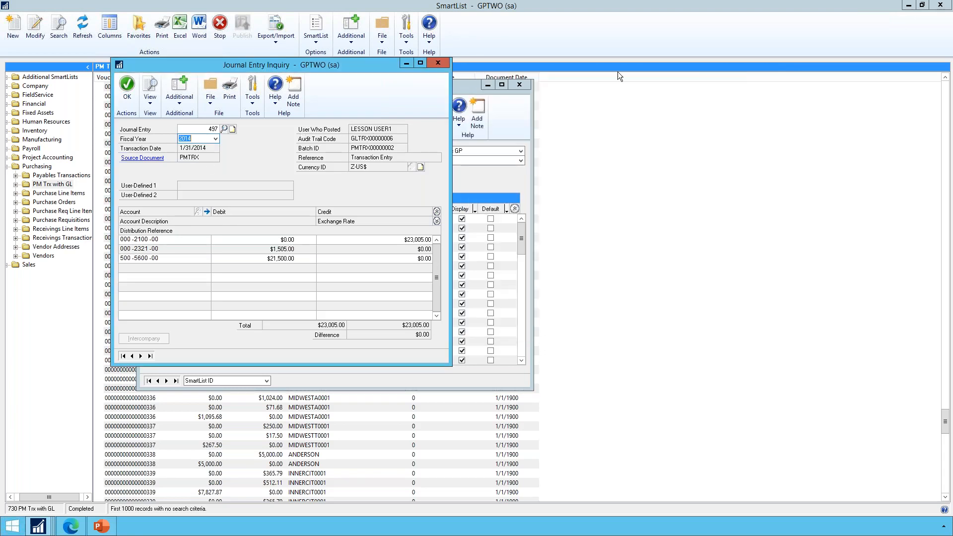
click(463, 85)
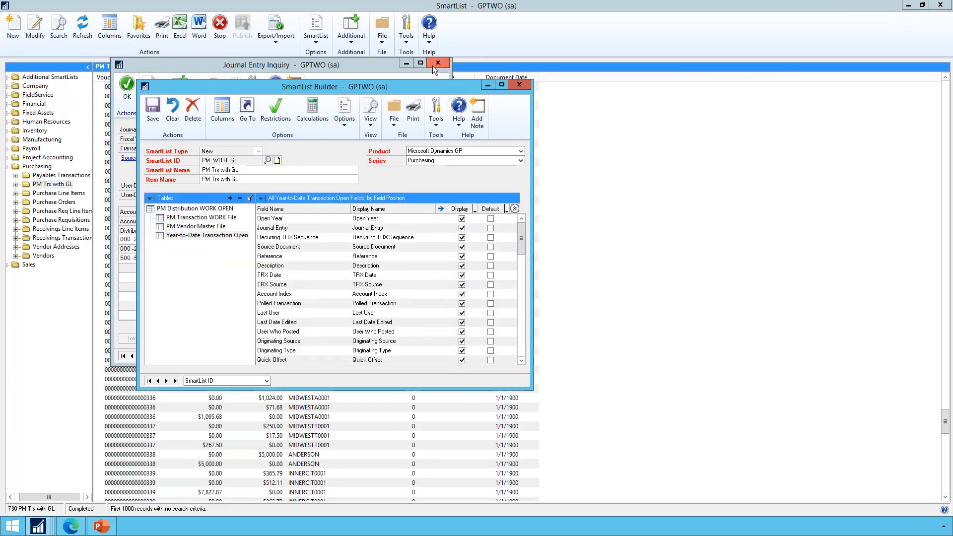
click(433, 66)
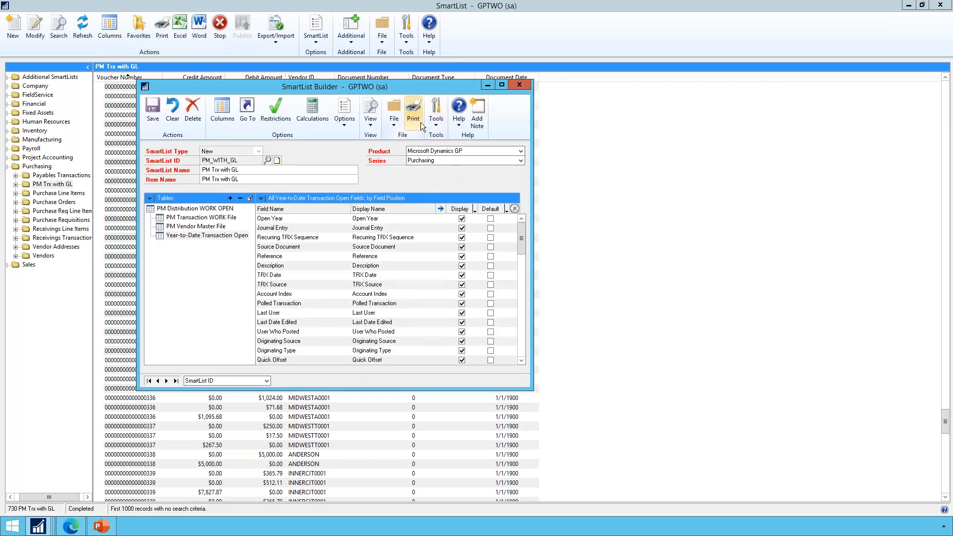
Review the link fields of Year-to-Date Transaction Open and save the PM Trx with GL SmartList.
double_click(215, 234)
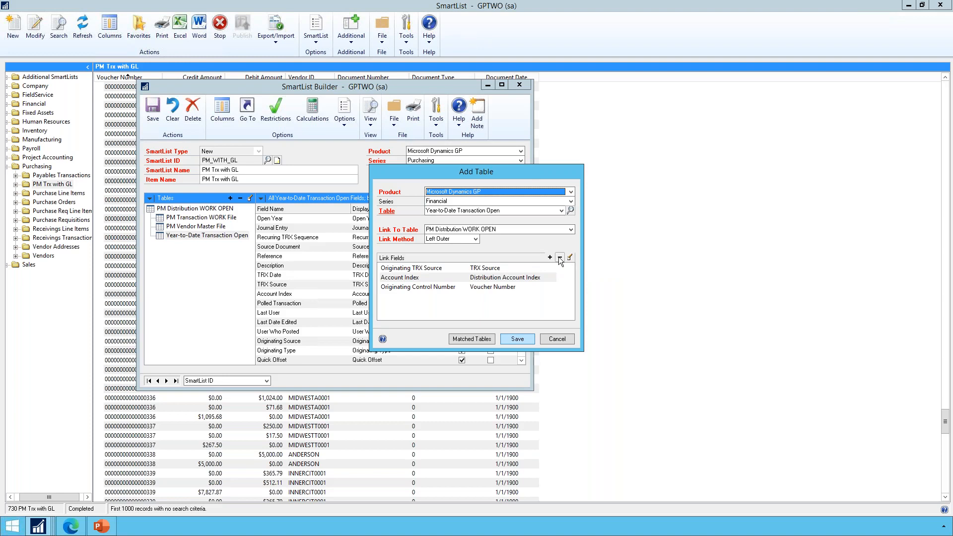
click(549, 341)
click(518, 338)
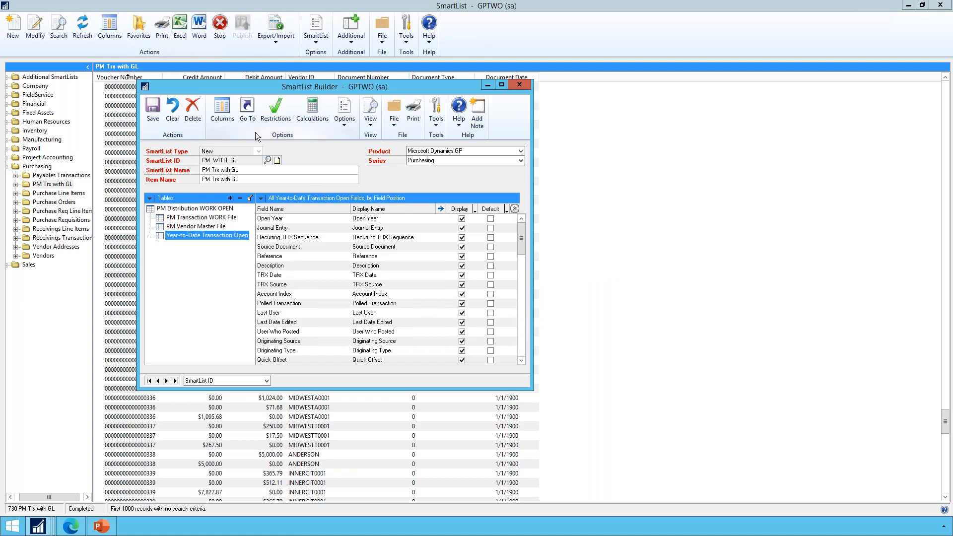
click(152, 113)
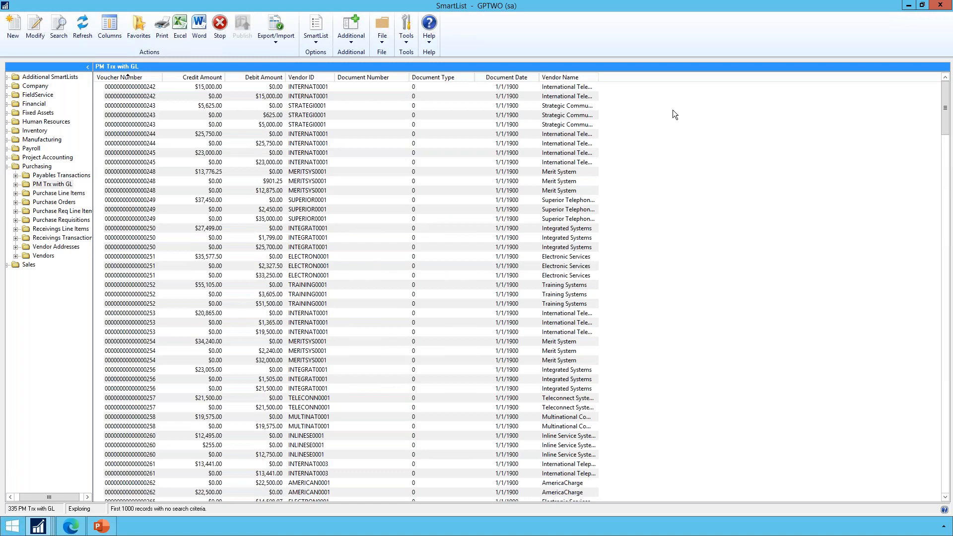
Reopen the SmartList for modification and sort the Year-to-Date Transaction Open fields by display name.
click(34, 34)
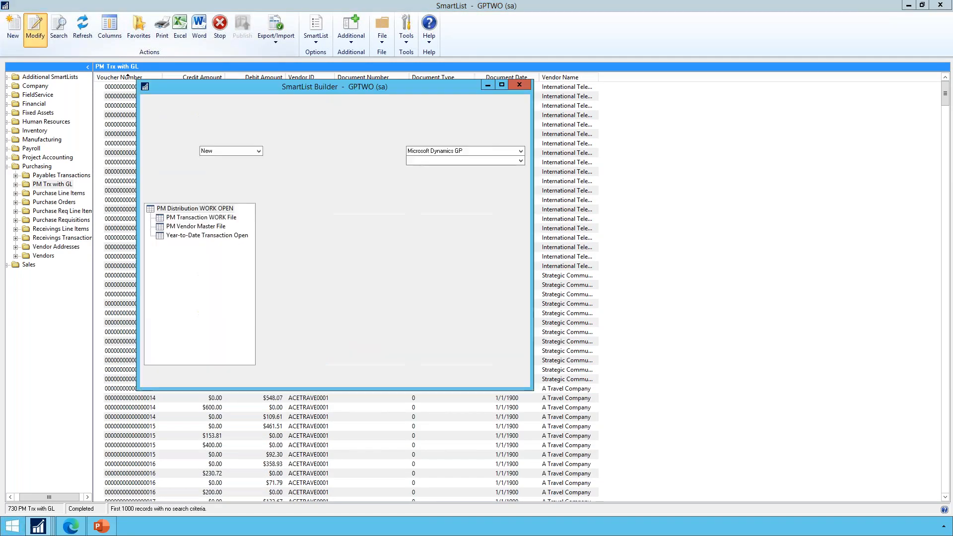
click(207, 237)
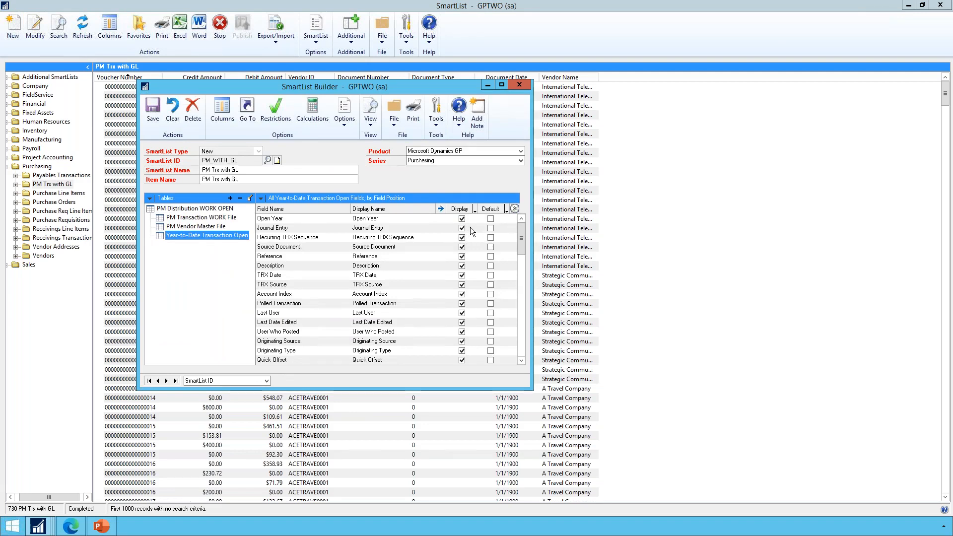
click(262, 198)
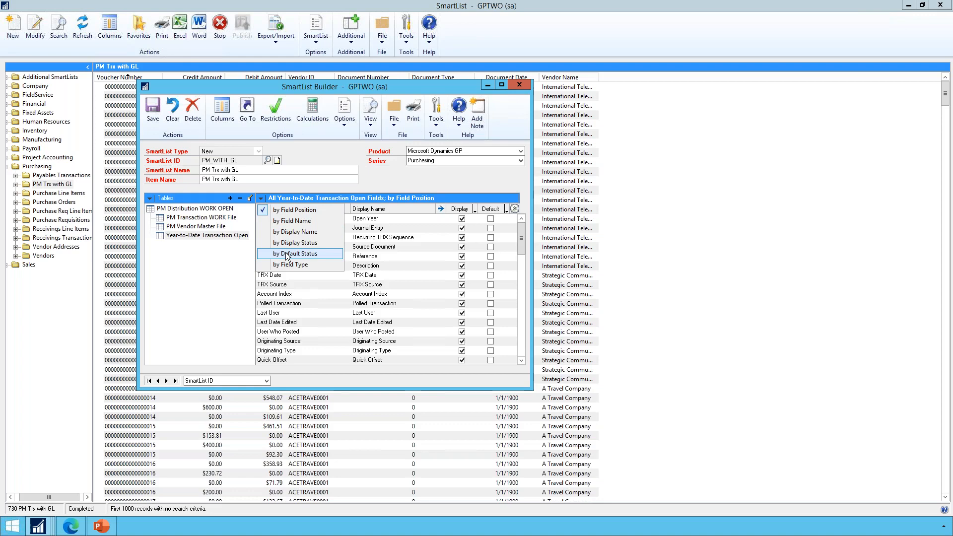
click(300, 232)
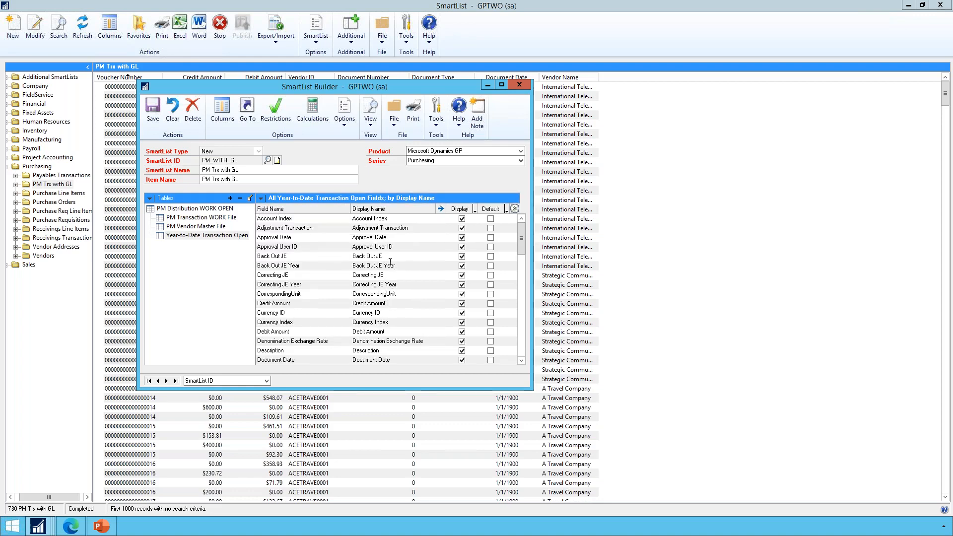
Mark Journal Entry, TRX Date and Account Index of Year-to-Date Transaction Open as default columns.
click(522, 332)
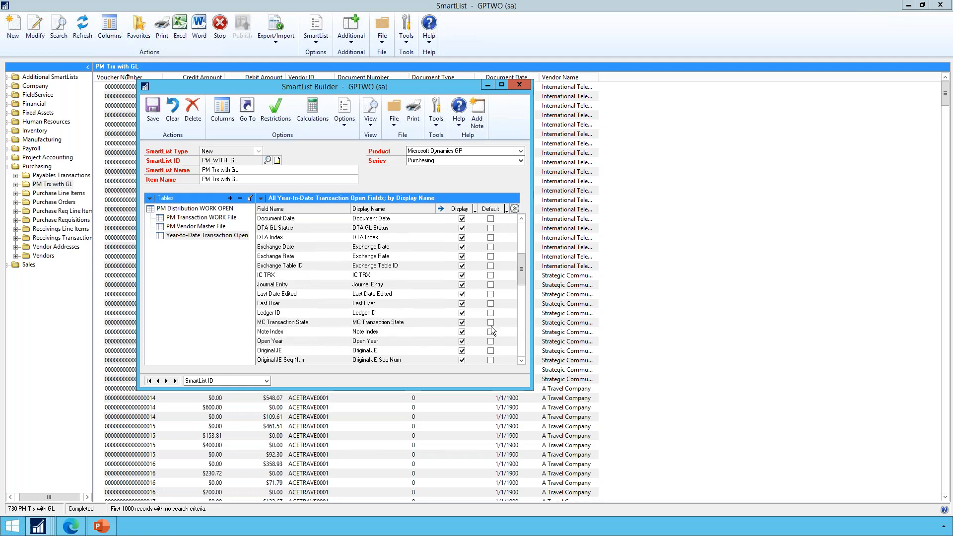
click(491, 285)
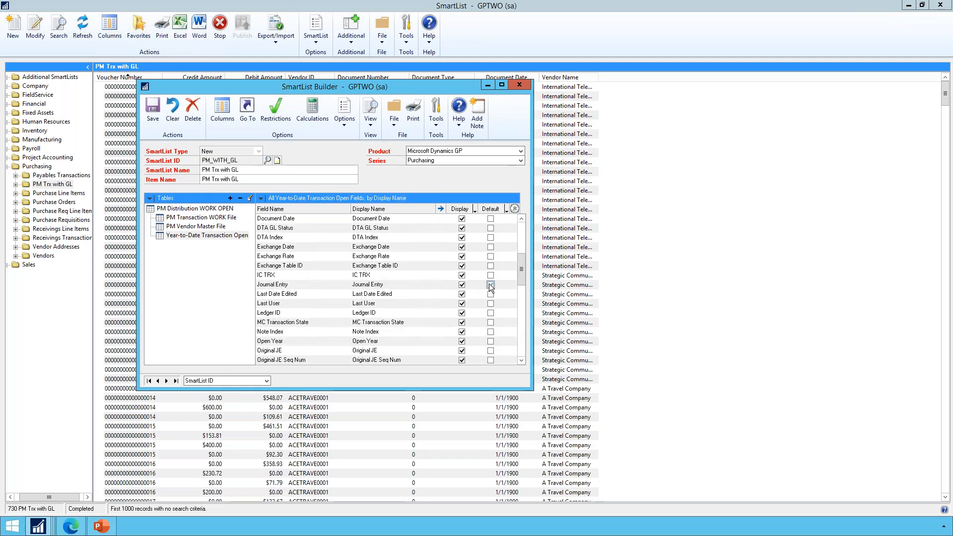
click(523, 333)
click(522, 333)
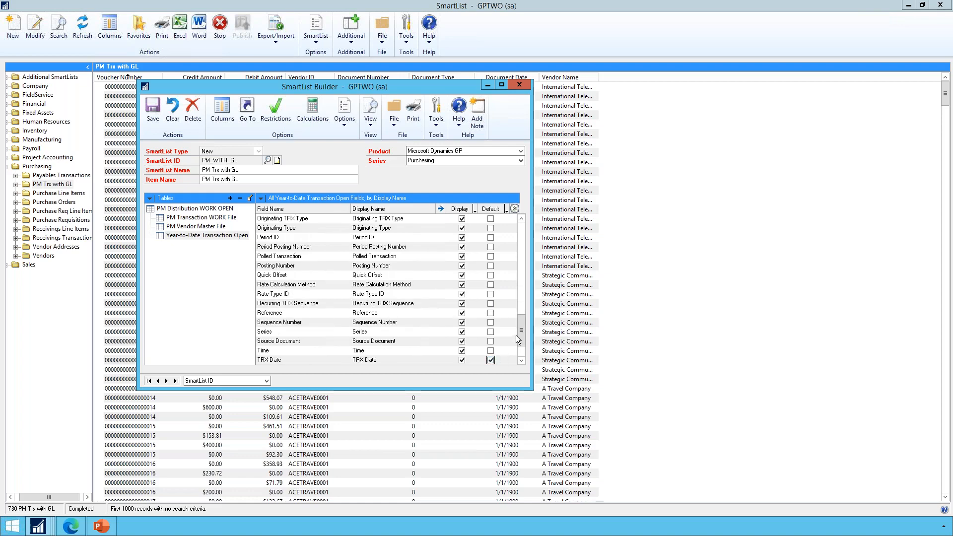
drag(522, 256, 523, 228)
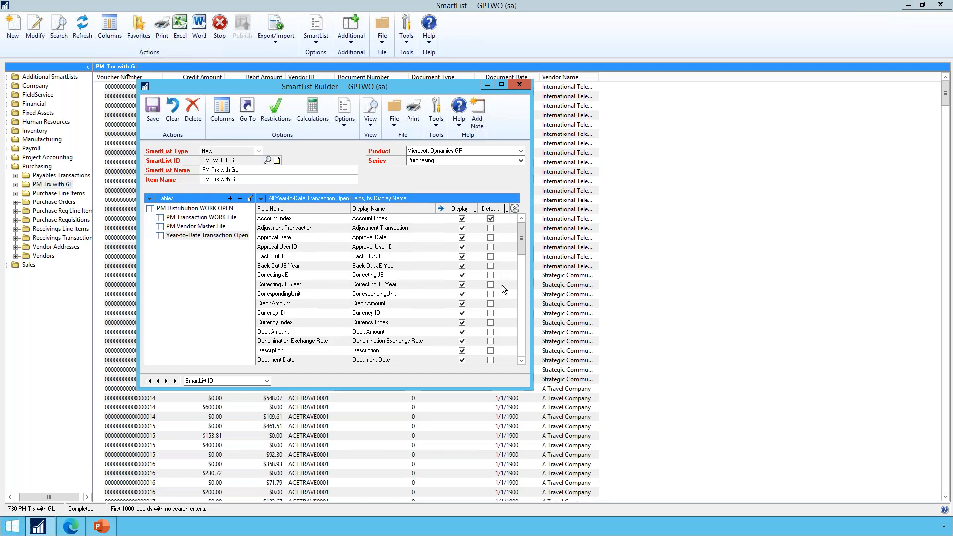
Mark Credit Amount, Debit Amount and Originating TRX Source of Year-to-Date Transaction Open as default columns, and save the SmartList.
click(492, 303)
click(490, 332)
drag(520, 249, 520, 273)
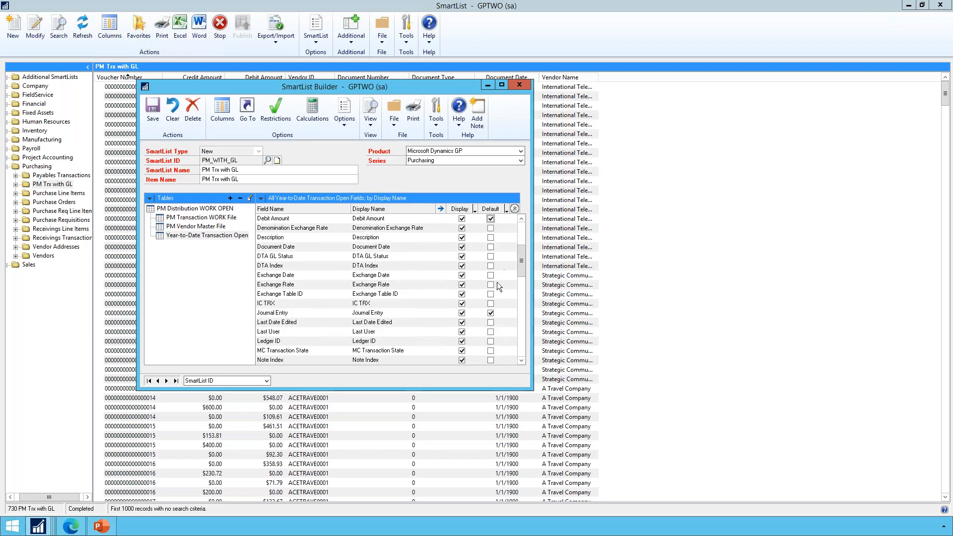
click(520, 346)
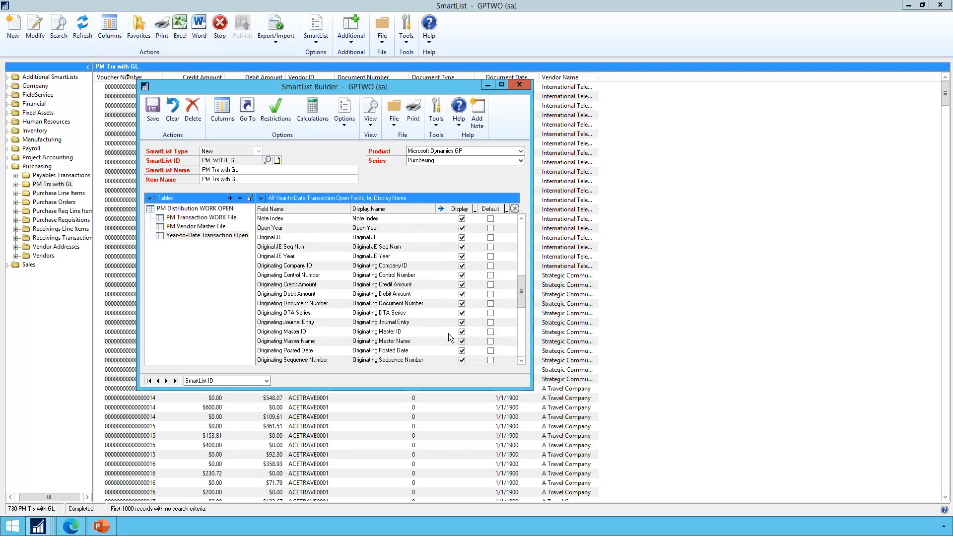
click(521, 361)
click(520, 361)
click(521, 361)
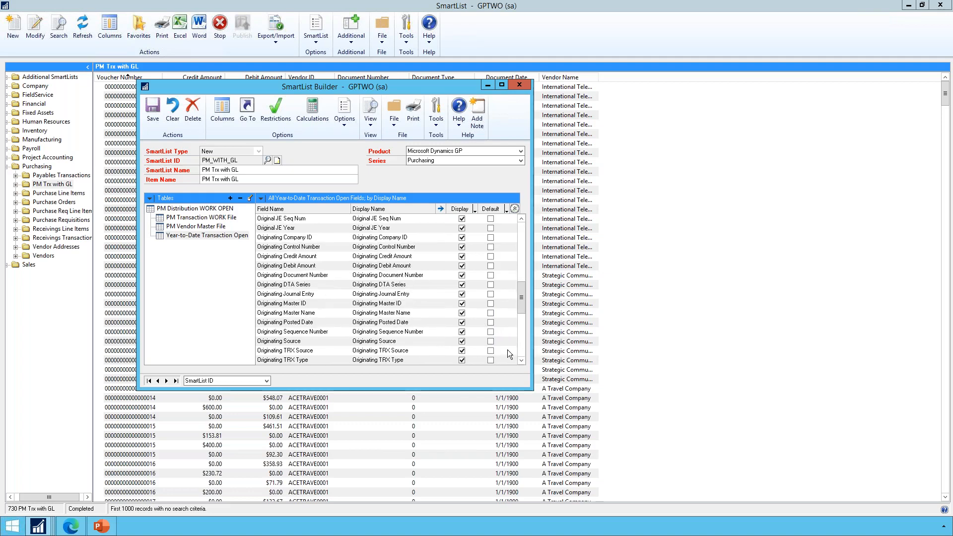
click(491, 351)
click(153, 115)
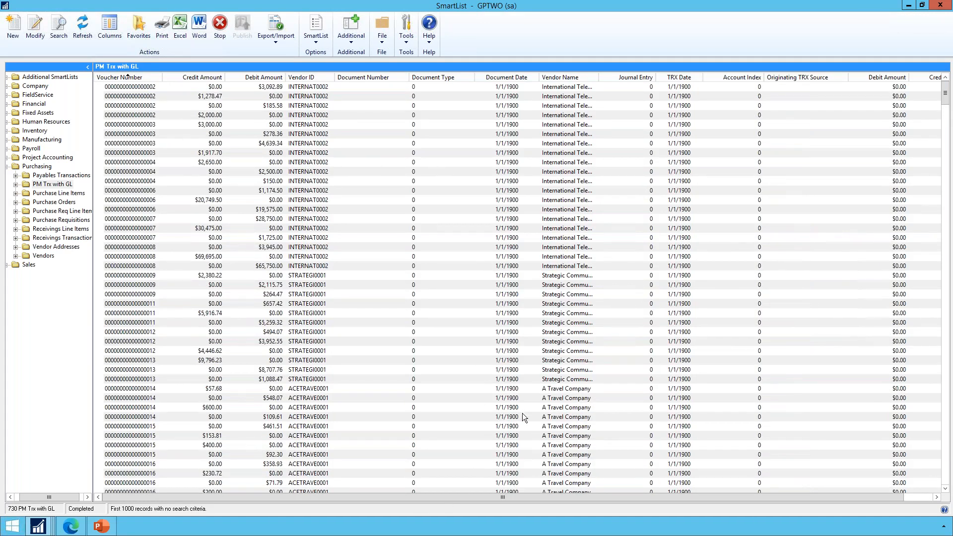
Examine the added general ledger columns across the PM Trx with GL records for matching journal entries.
click(427, 370)
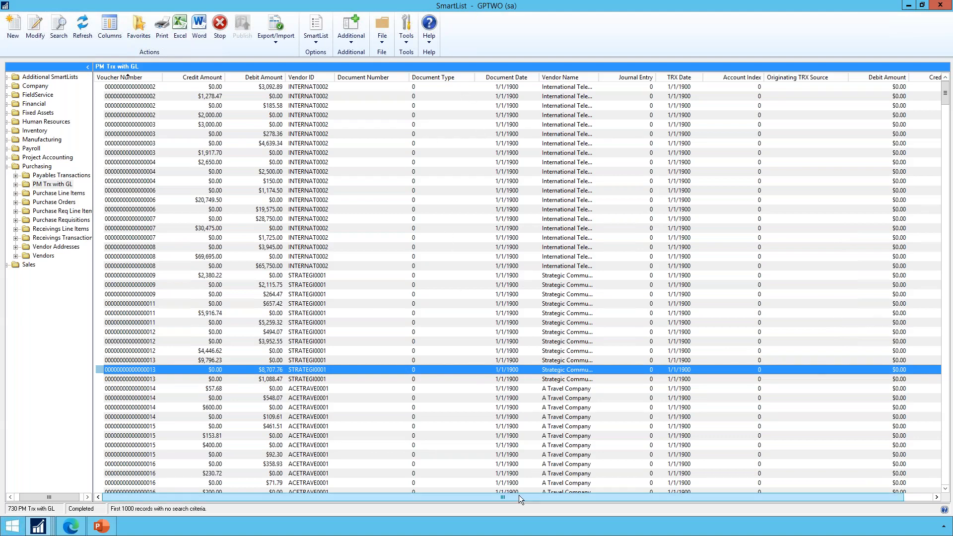
drag(539, 495, 620, 497)
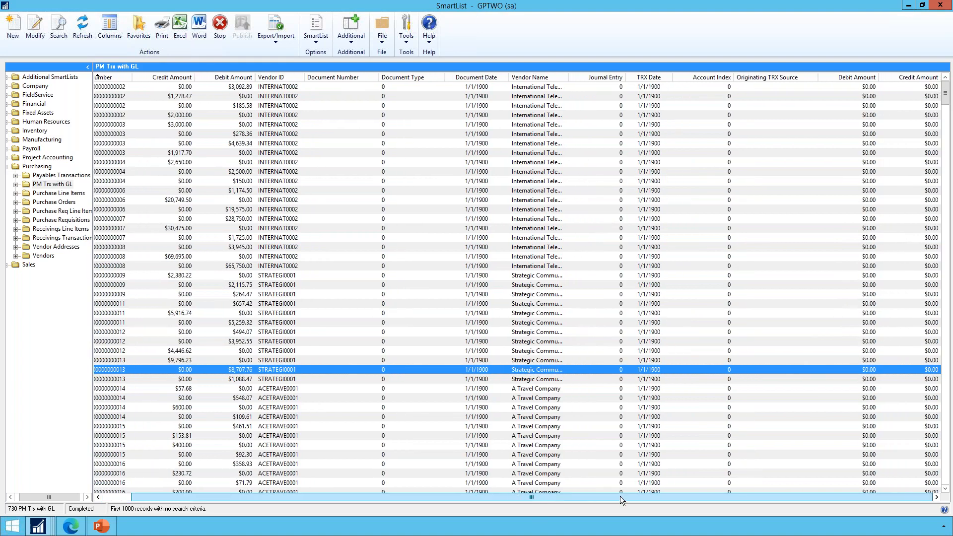
drag(543, 496, 497, 490)
scroll(658, 224, down, 8)
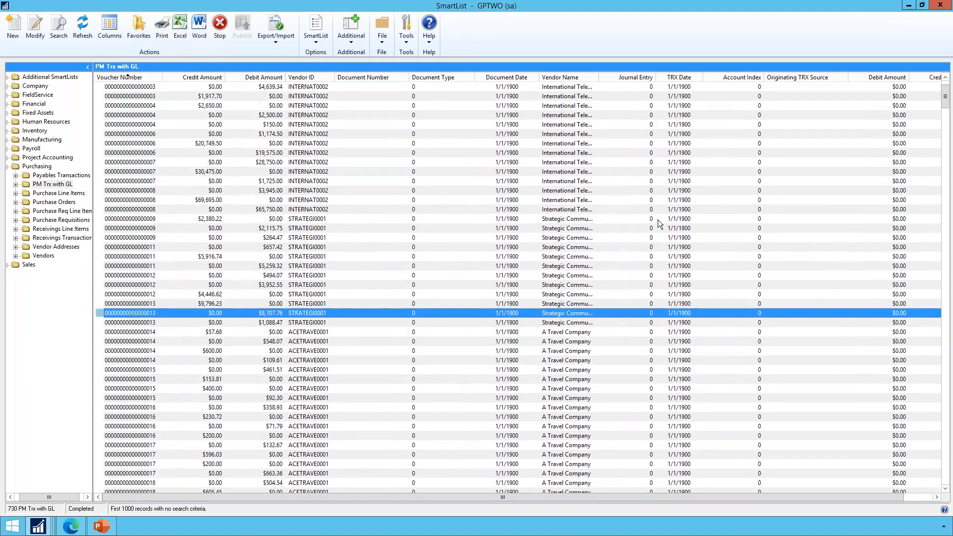
scroll(658, 228, down, 20)
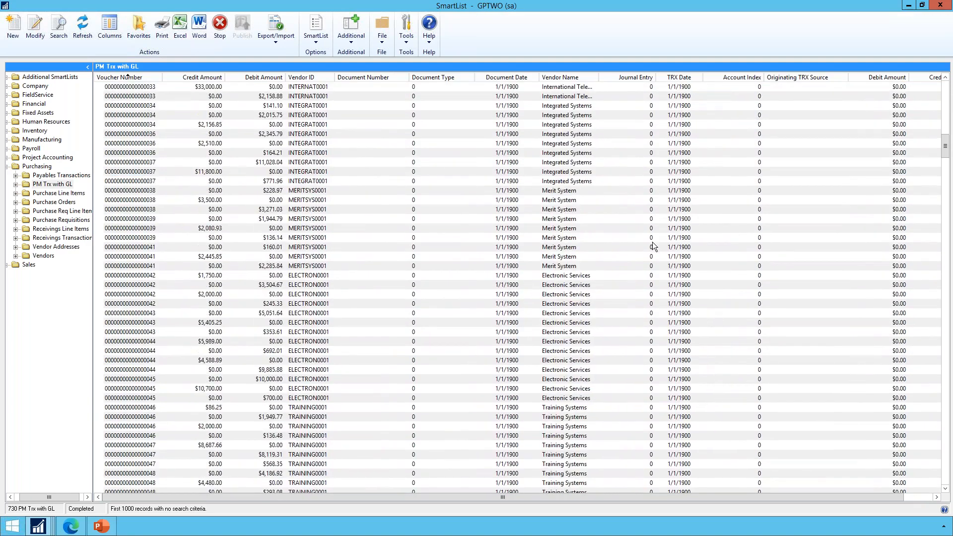
scroll(654, 254, down, 20)
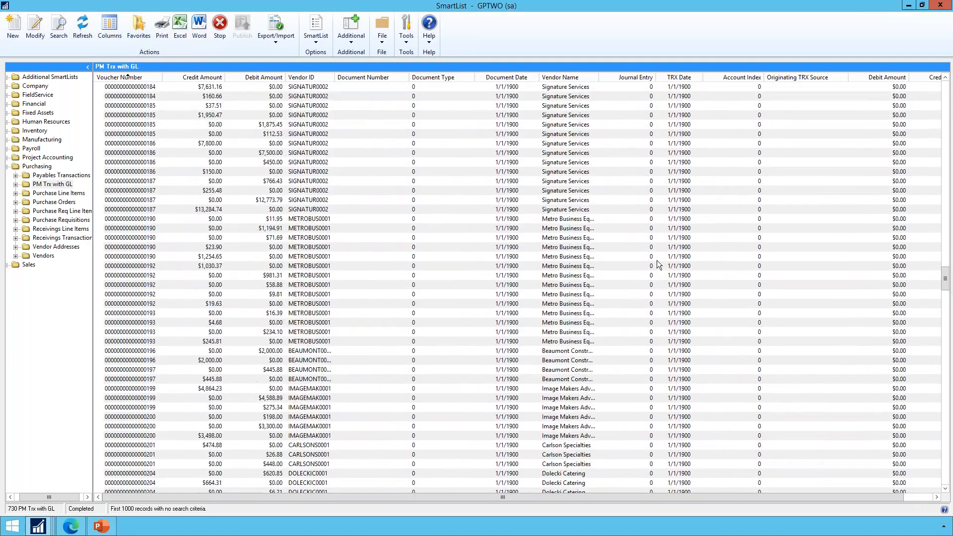
scroll(651, 262, up, 5)
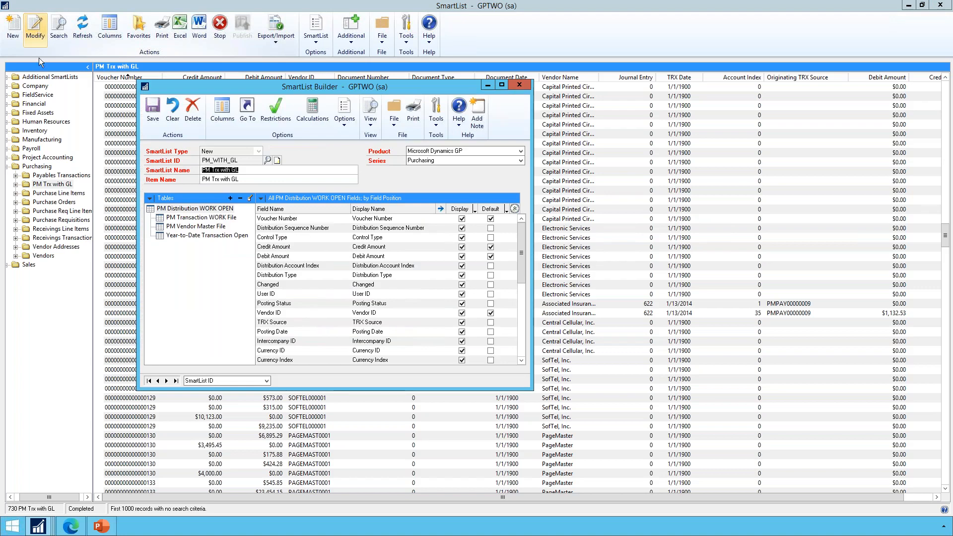
Reopen the SmartList for modification and sort the Year-to-Date Transaction Open fields by default status.
click(210, 237)
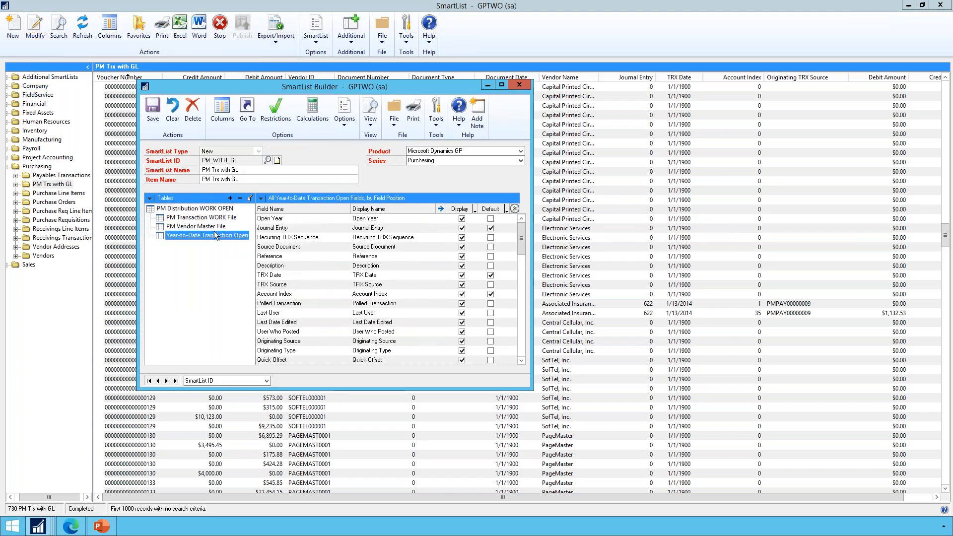
click(260, 198)
click(288, 252)
Set the TRX Date field to display '1/1/1900' as blank, and save the SmartList.
click(373, 229)
click(441, 209)
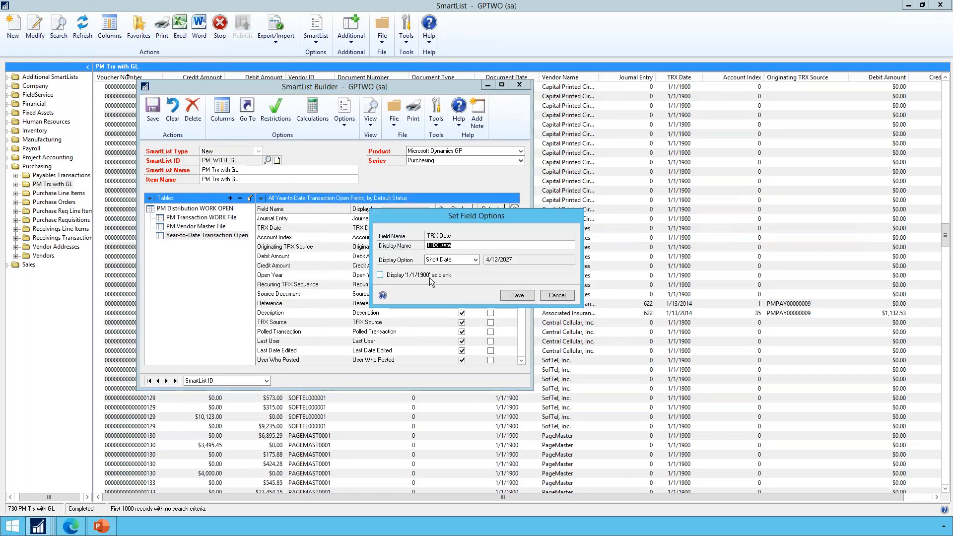
drag(499, 221, 496, 253)
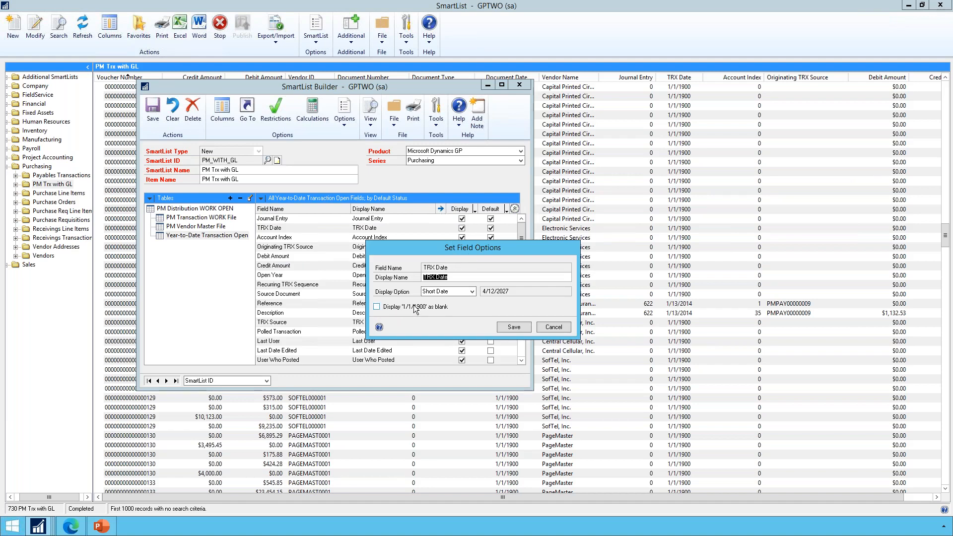
click(376, 308)
click(511, 327)
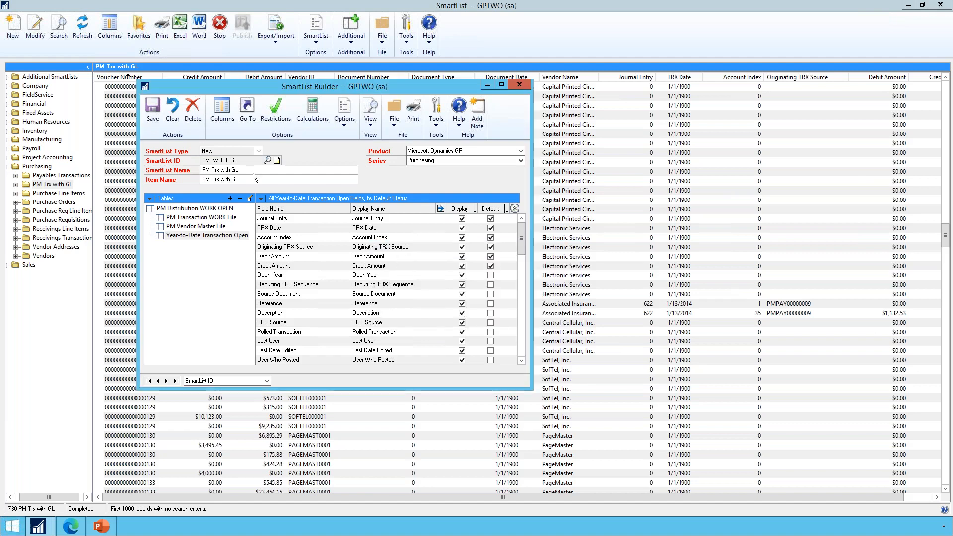
click(153, 119)
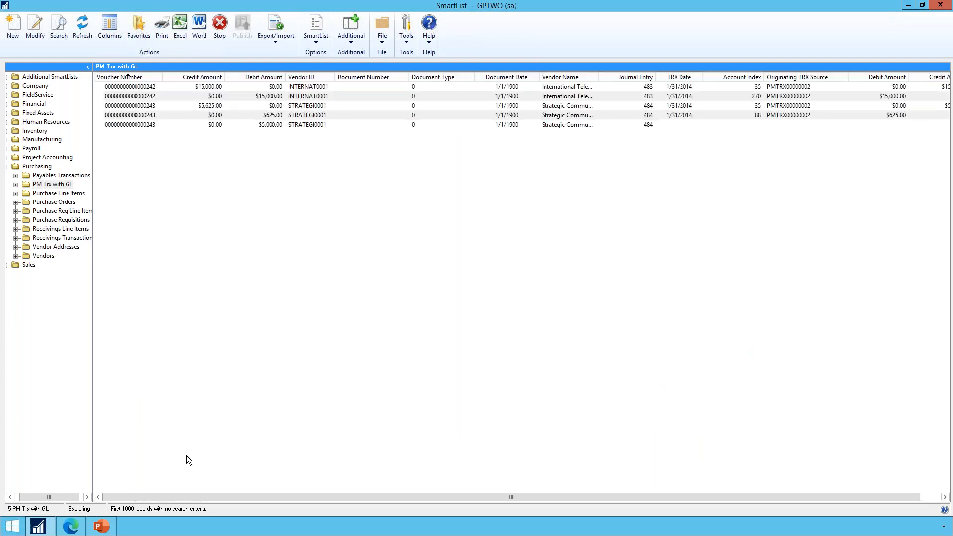
Check the TRX Date column of the refreshed PM Trx with GL records.
drag(180, 497, 386, 509)
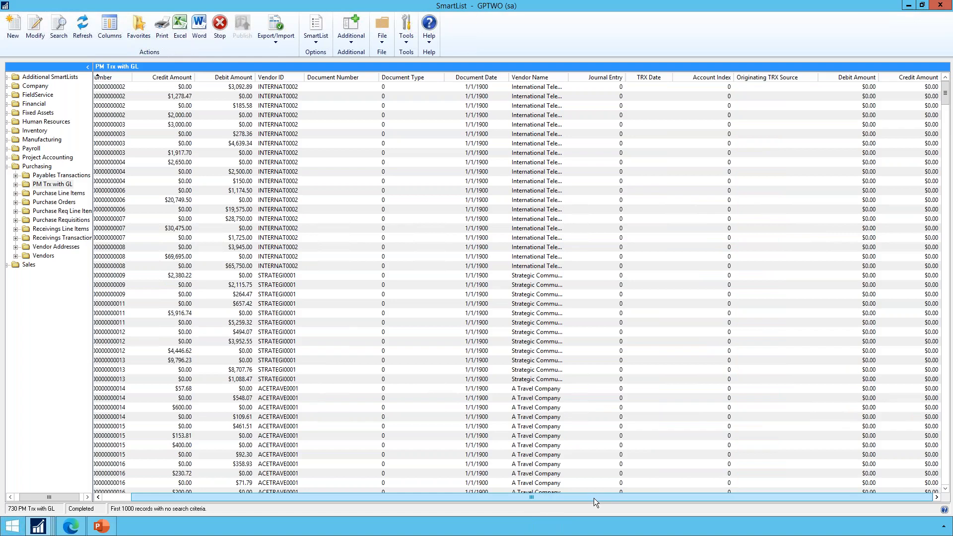
click(652, 89)
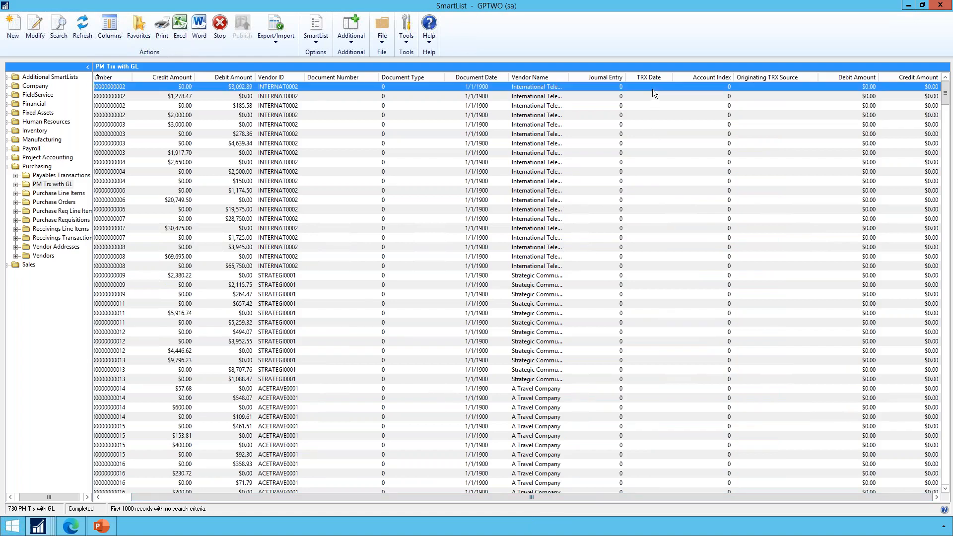
scroll(668, 318, down, 20)
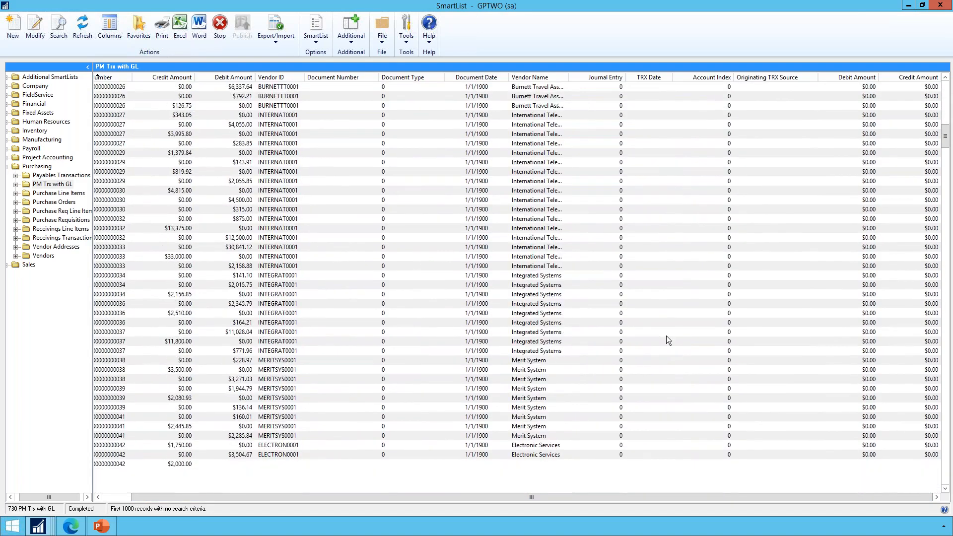
scroll(669, 332, down, 20)
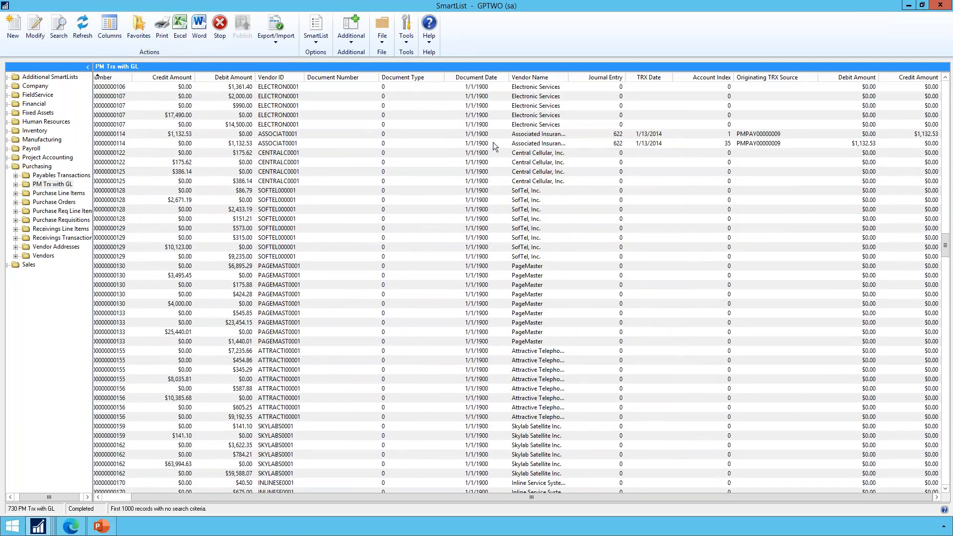
Reopen the SmartList, set all date fields at once to display '1/1/1900' as blank, and save it.
click(37, 28)
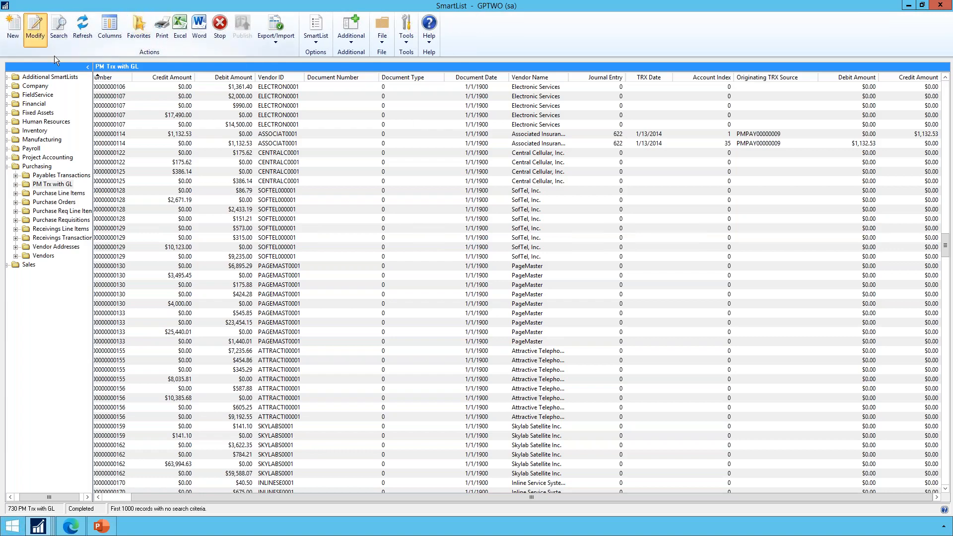
click(341, 123)
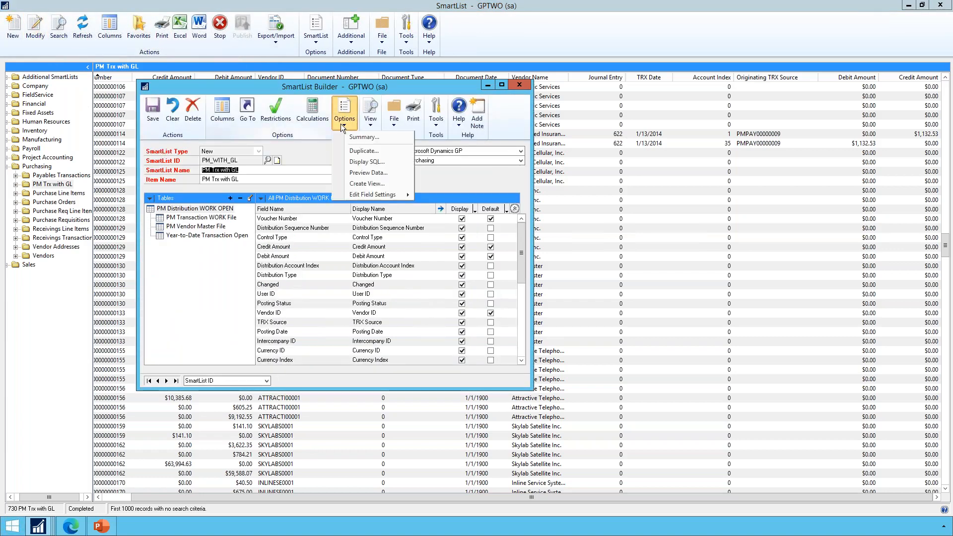
mouse_move(362, 198)
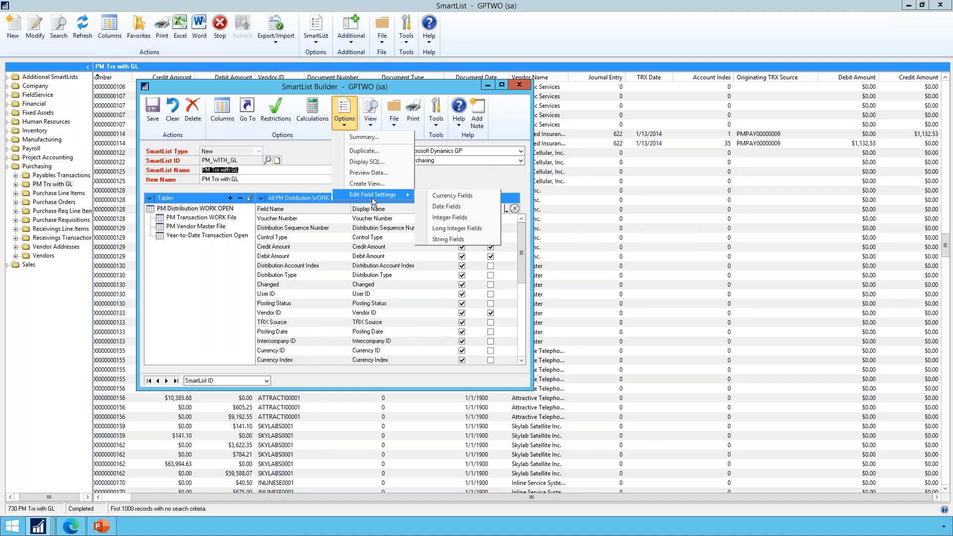
click(435, 208)
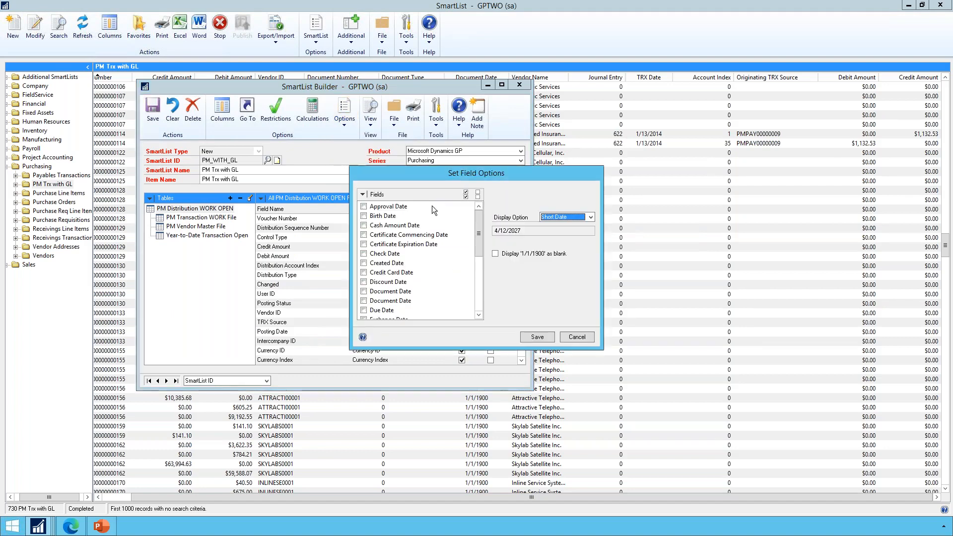
click(467, 194)
click(496, 254)
click(538, 338)
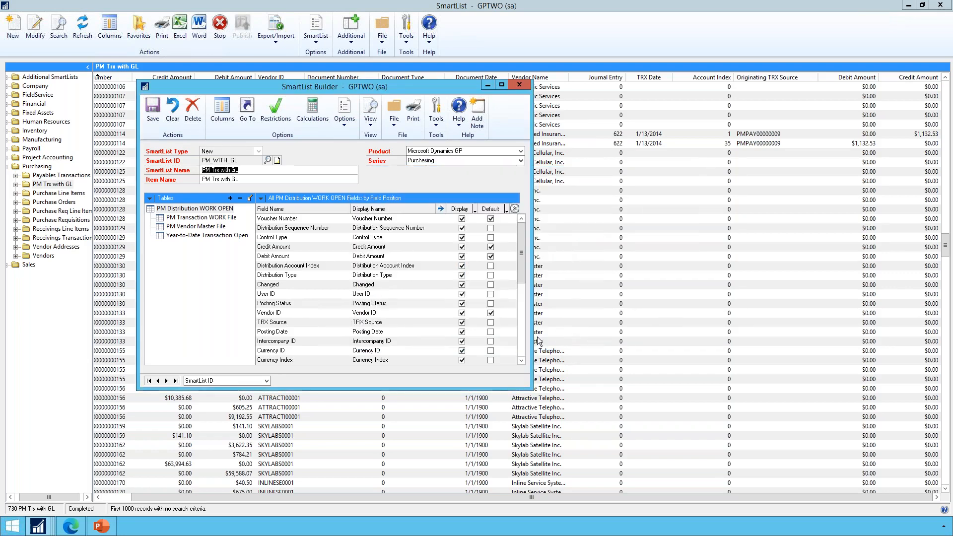
click(152, 118)
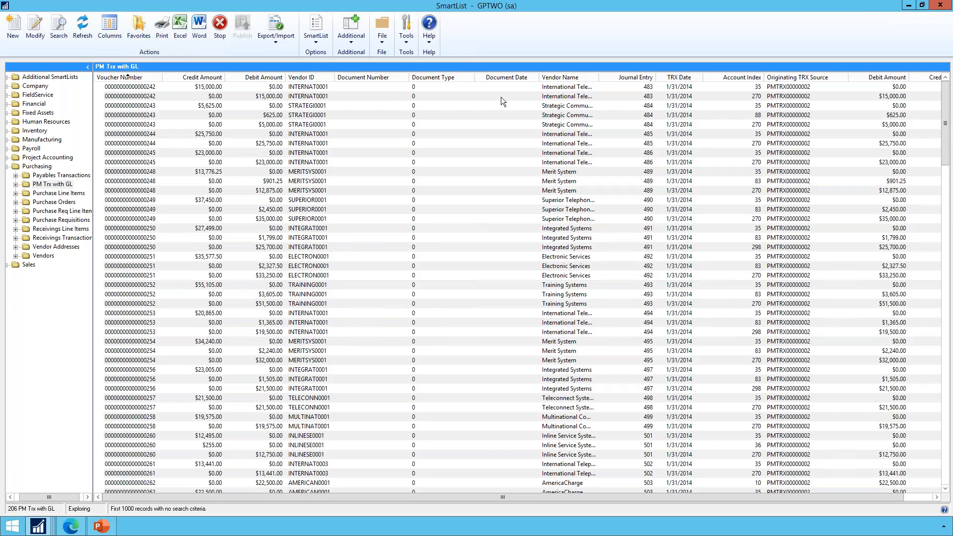
Check the Document Date and TRX Date columns down to the last PM Trx with GL records.
scroll(512, 227, down, 10)
scroll(511, 228, down, 10)
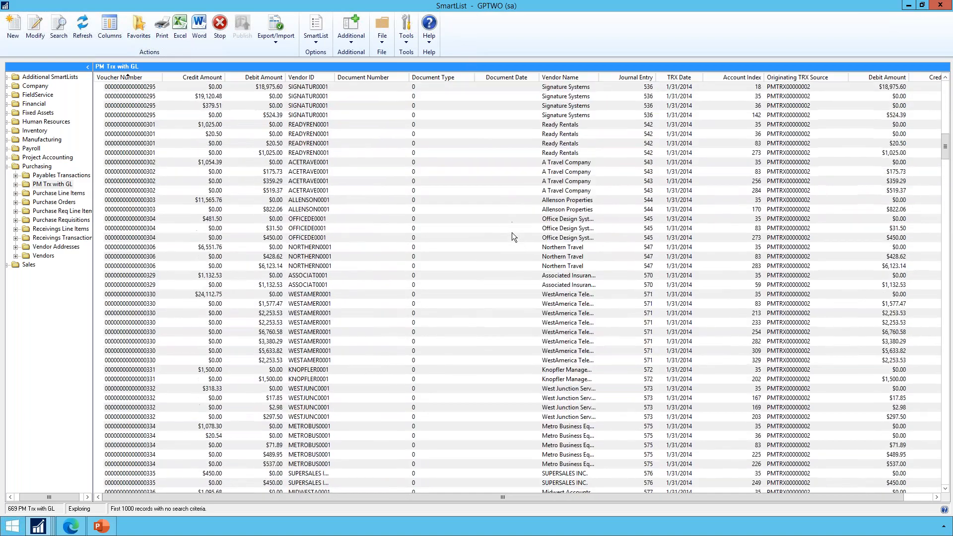
drag(947, 203, 946, 472)
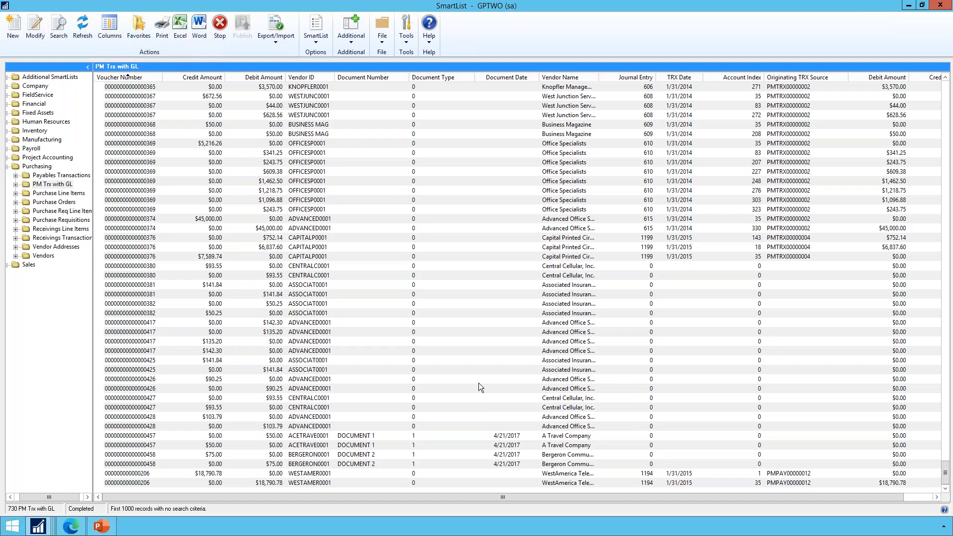
Reopen the SmartList for modification and sort the PM Distribution WORK OPEN fields by default status.
click(37, 27)
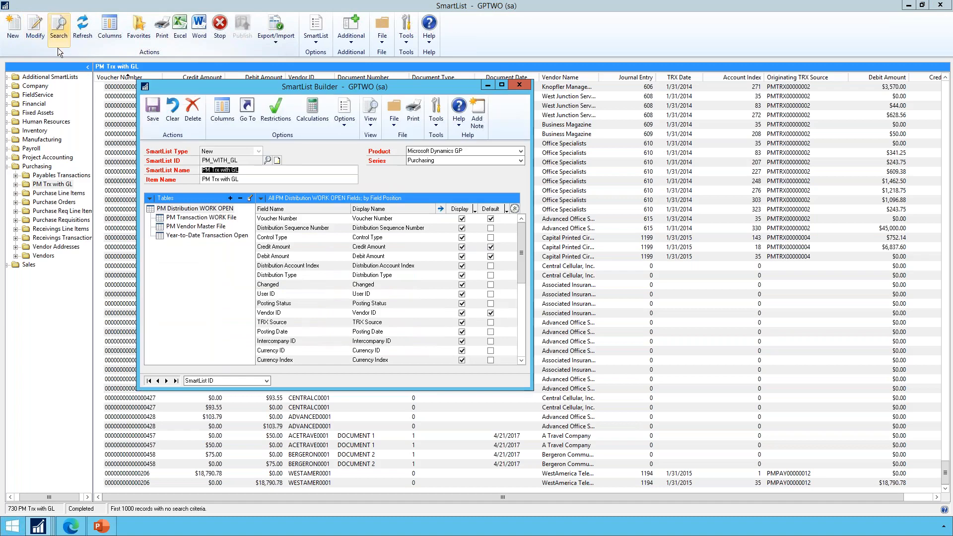
click(261, 198)
click(297, 254)
Review the string format choices in the Voucher Number field options, then close them without saving.
click(405, 219)
click(441, 209)
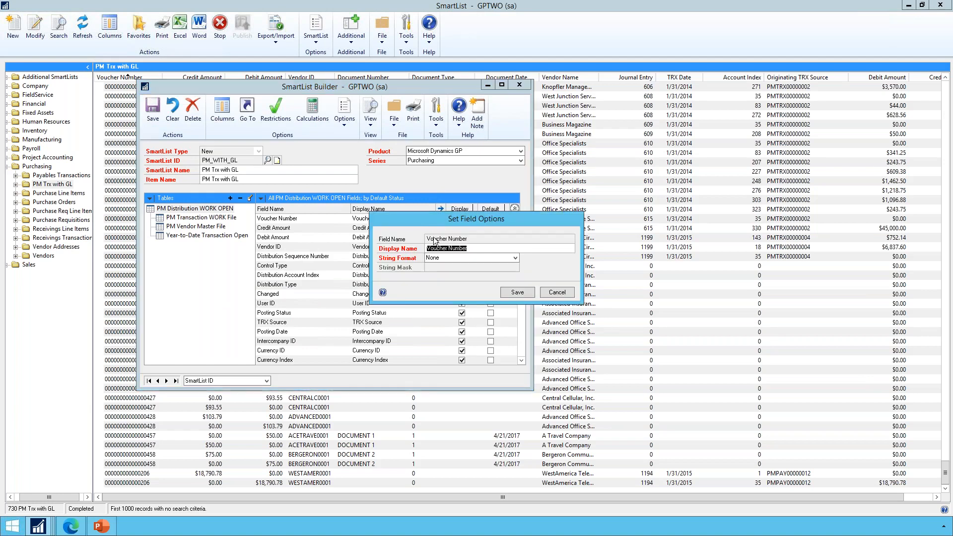
click(451, 257)
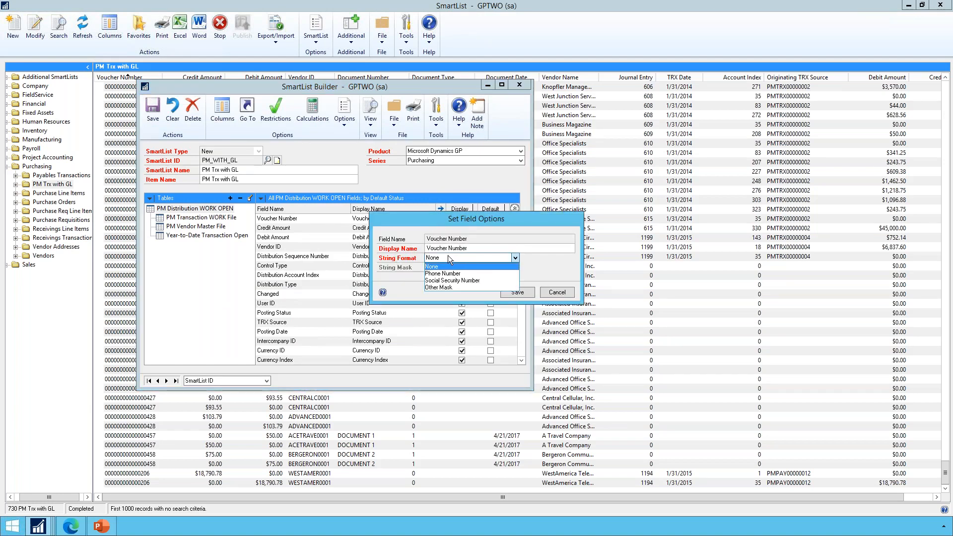
click(533, 267)
click(557, 292)
Review the Credit Amount field's display, decimal places and negative value options, then close them without saving.
click(392, 232)
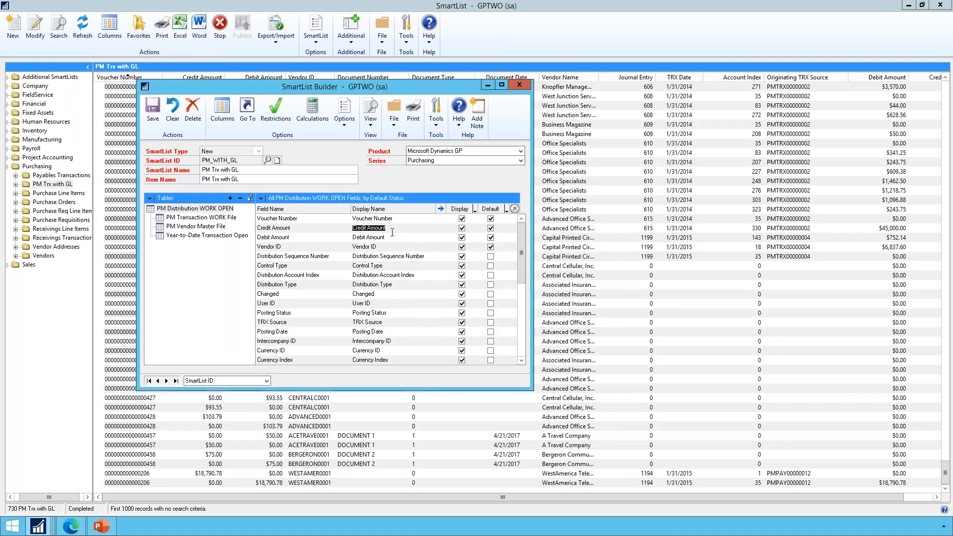
click(441, 210)
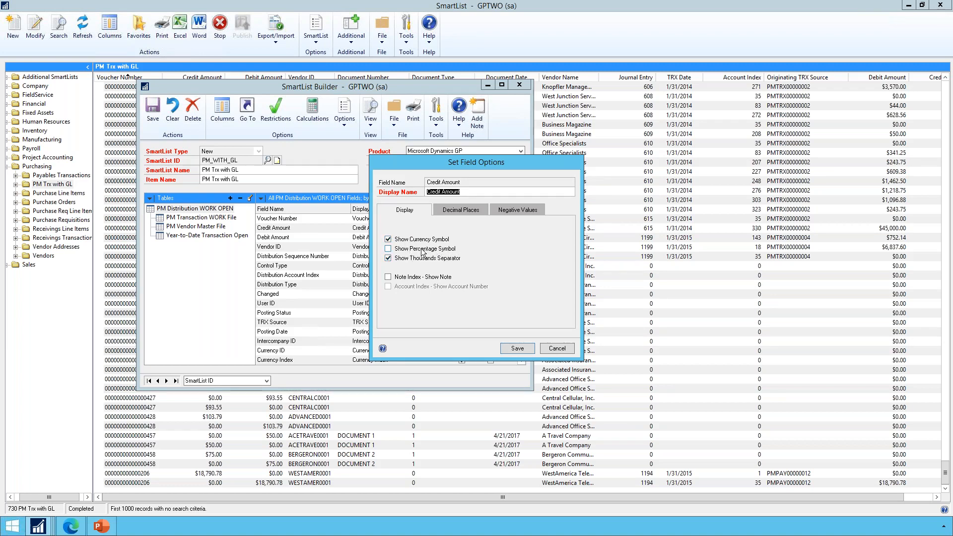
click(466, 210)
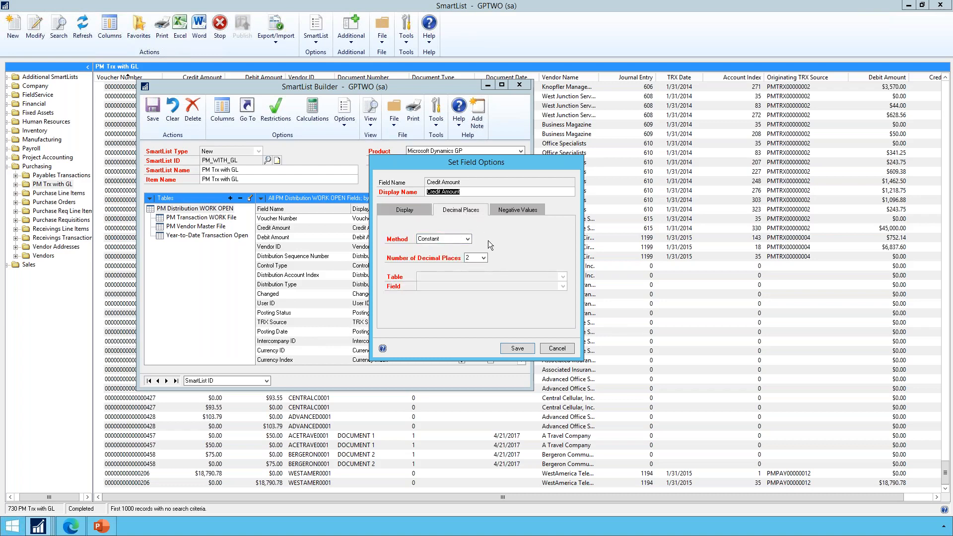
click(513, 212)
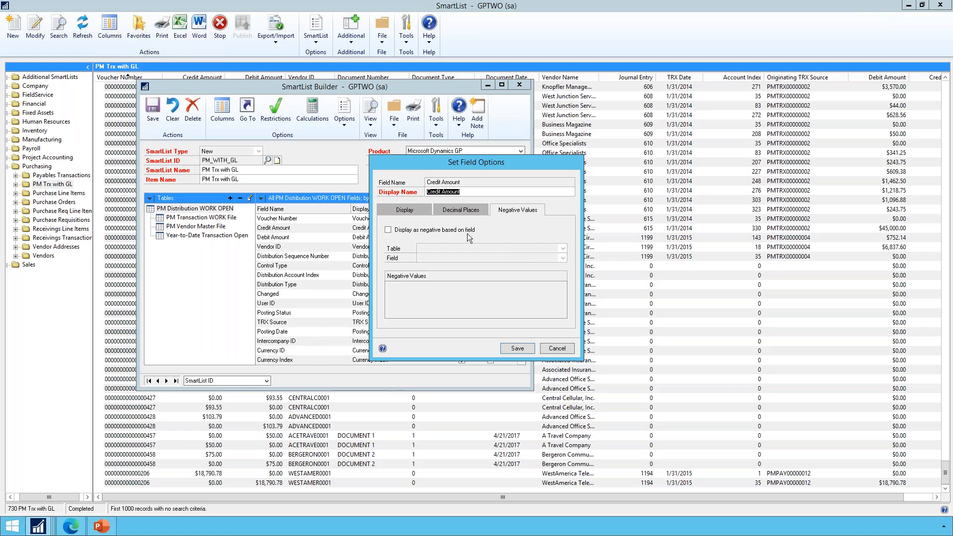
click(562, 350)
Set the Account Index field of the Year-to-Date Transaction Open table to show the account number, and save the field options.
key(Down)
key(Down)
key(Down)
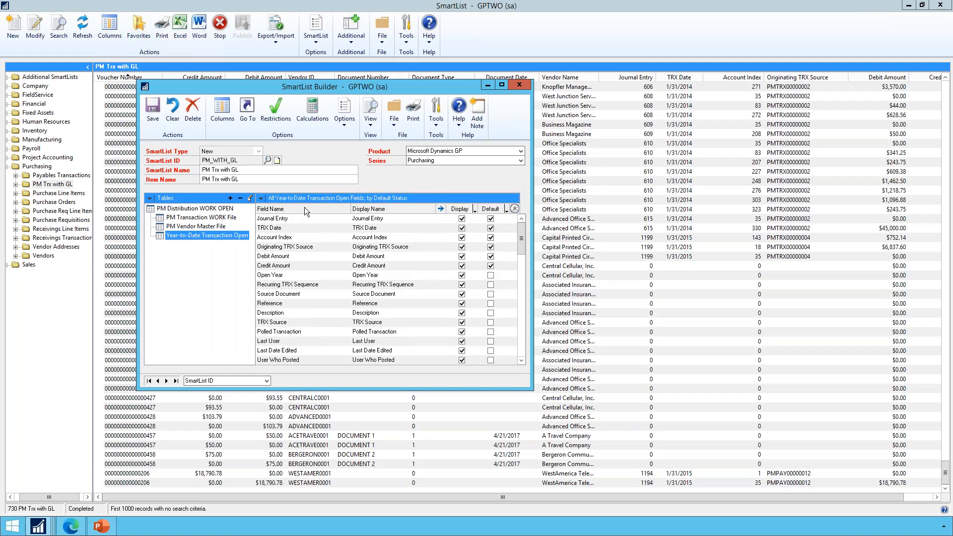
click(391, 238)
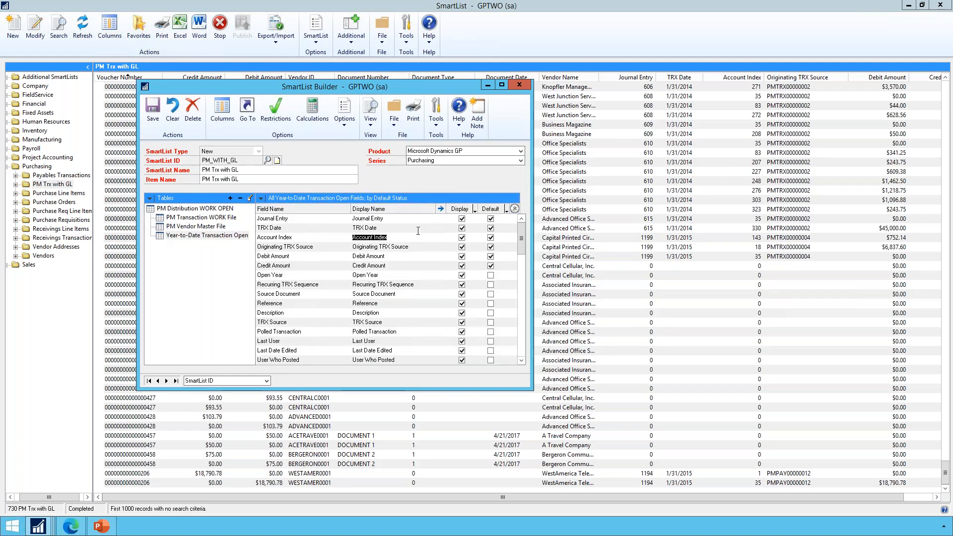
click(440, 209)
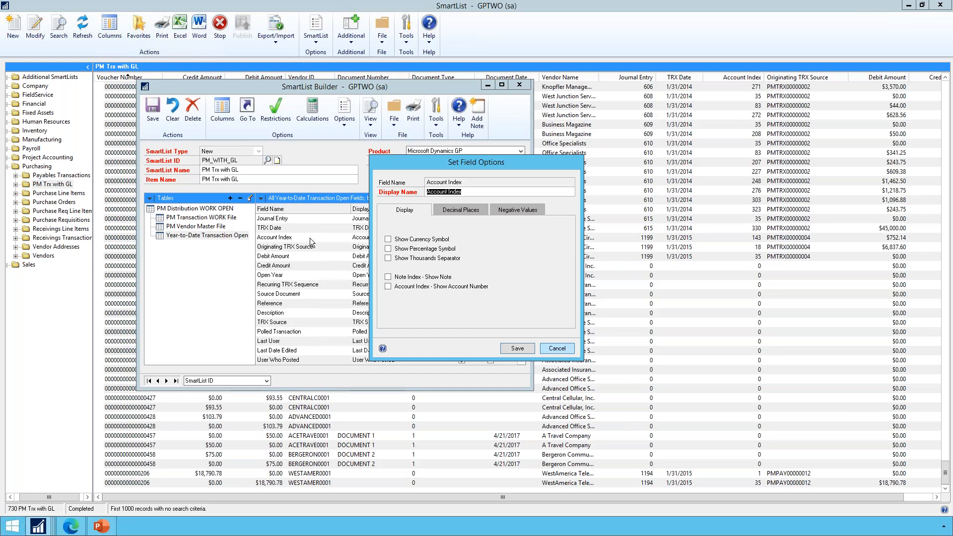
drag(425, 161, 567, 163)
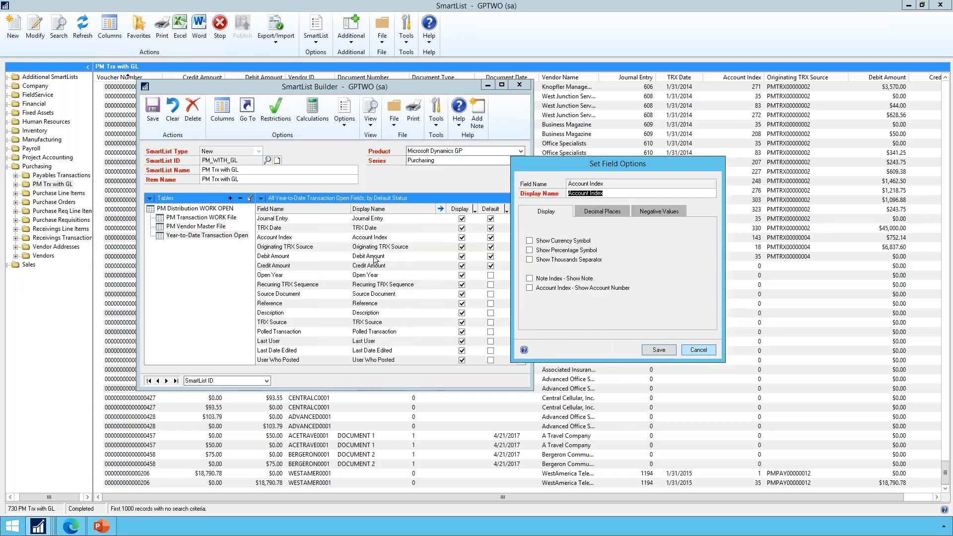
click(531, 289)
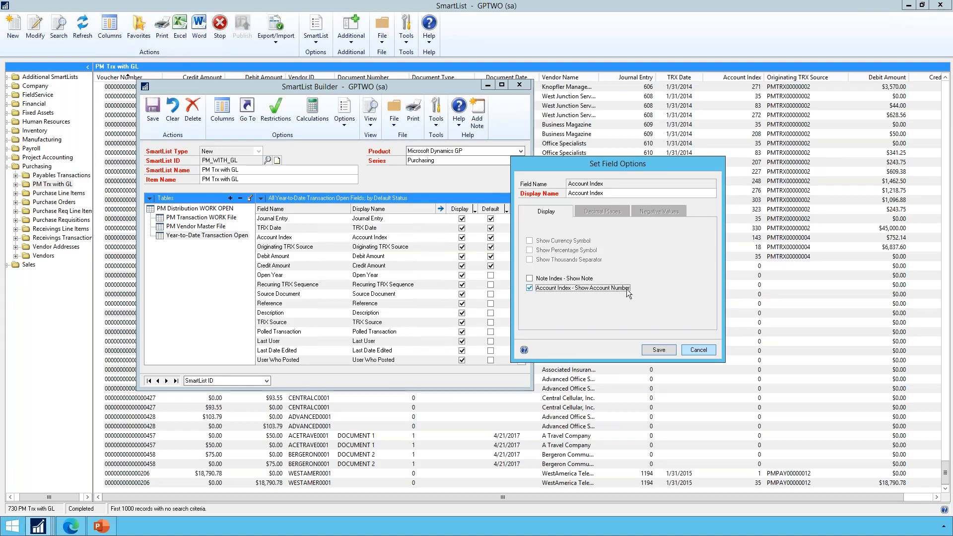
click(665, 353)
Save the SmartList and sort the PM Trx with GL results by the Account Index column.
click(146, 110)
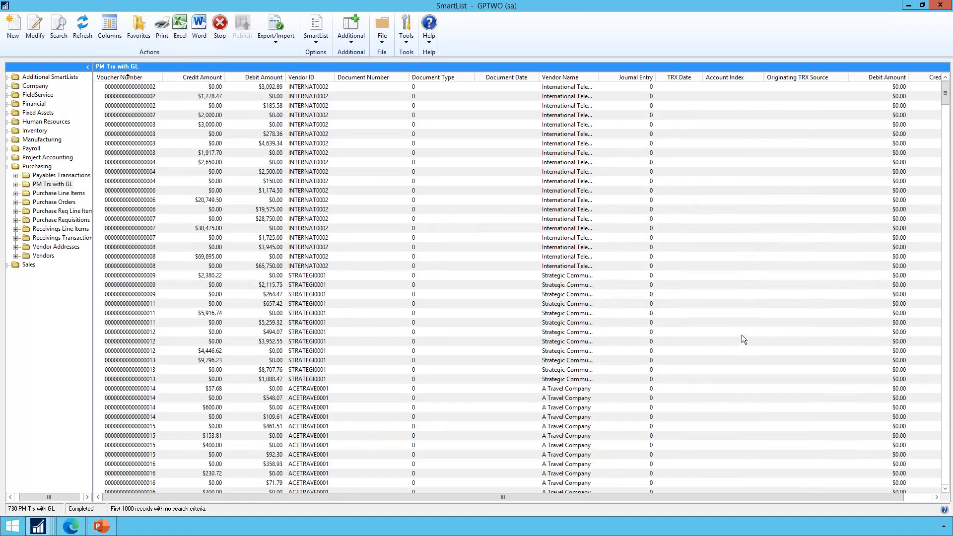
click(725, 78)
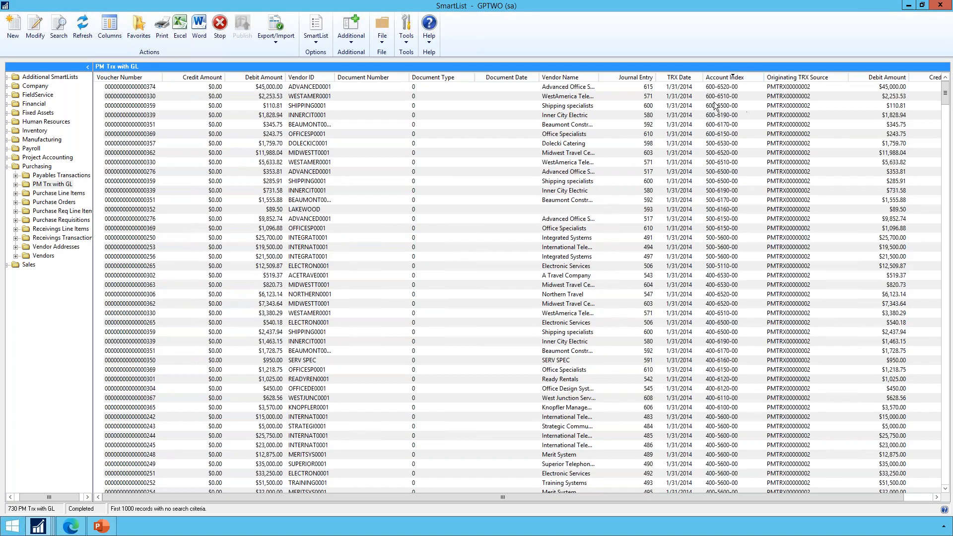
Reopen the SmartList for modification and rename the Year-to-Date Transaction Open table's Account Index display name to 'Account #'.
click(46, 35)
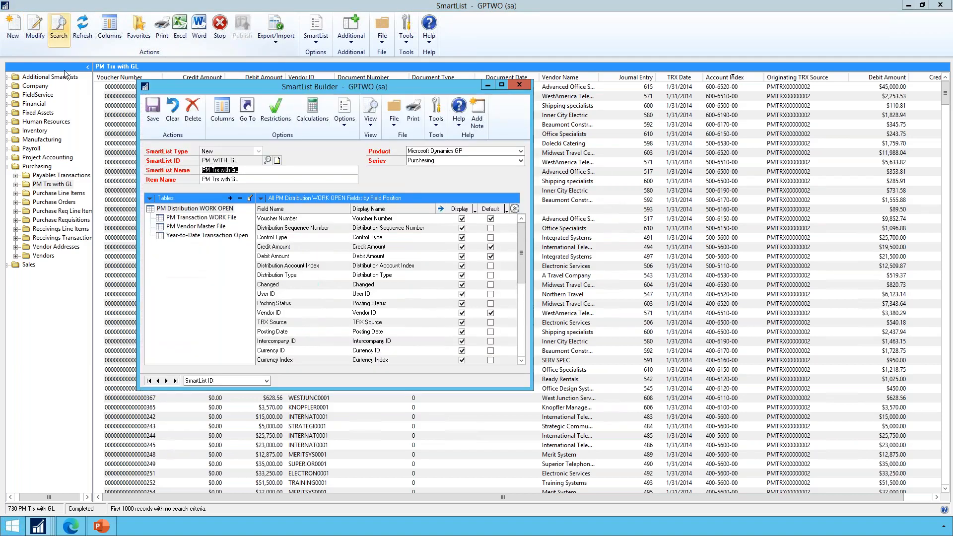
click(207, 236)
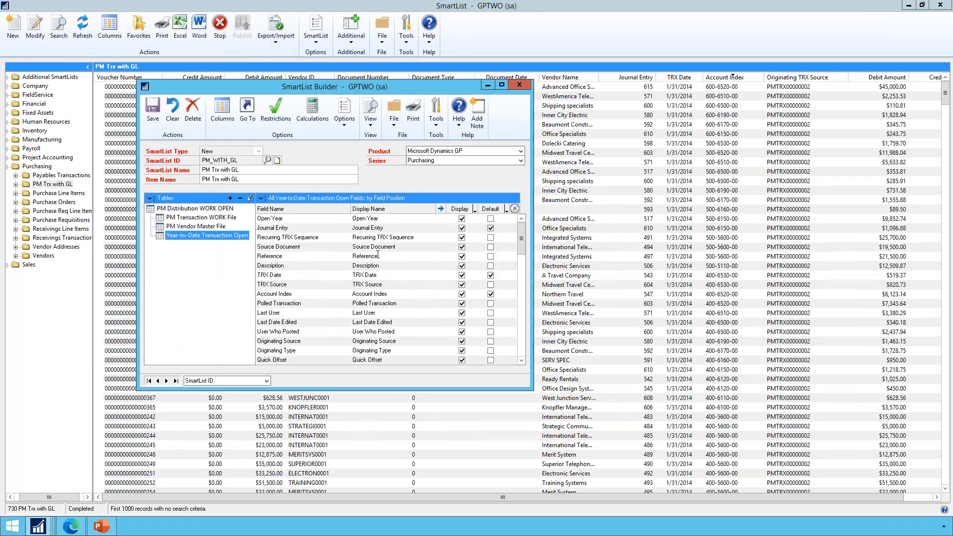
click(380, 292)
click(426, 293)
key(BackSpace)
key(BackSpace)
key(BackSpace)
key(BackSpace)
key(BackSpace)
key(BackSpace)
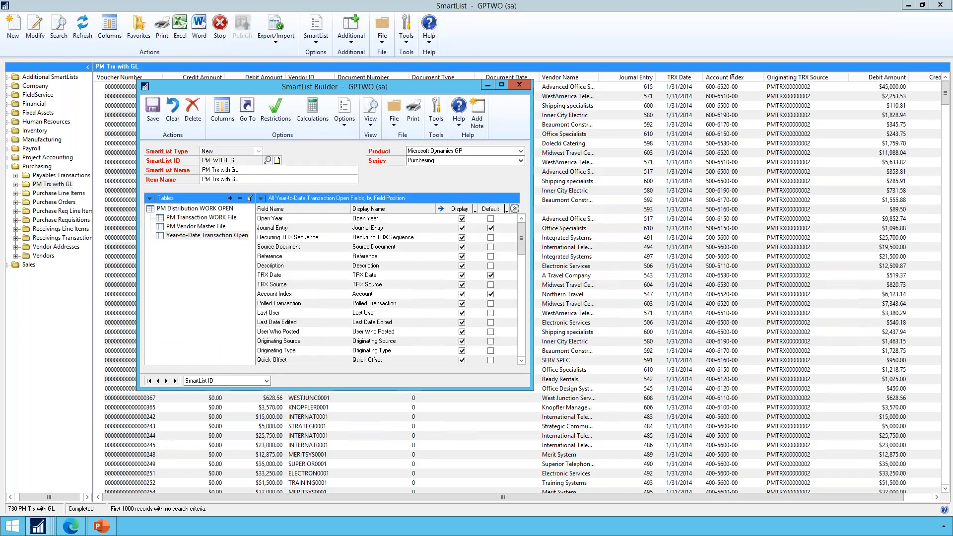
click(440, 208)
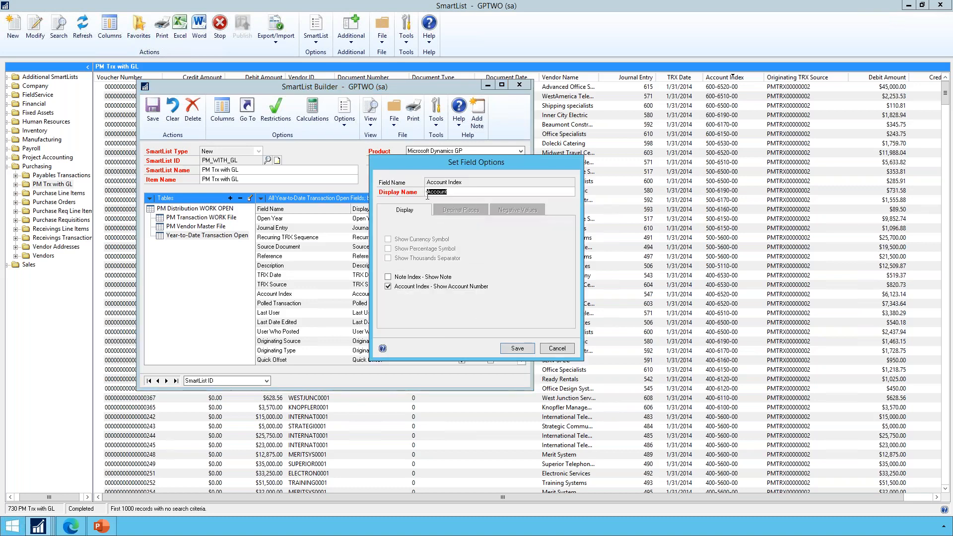
click(517, 347)
click(398, 294)
text(#)
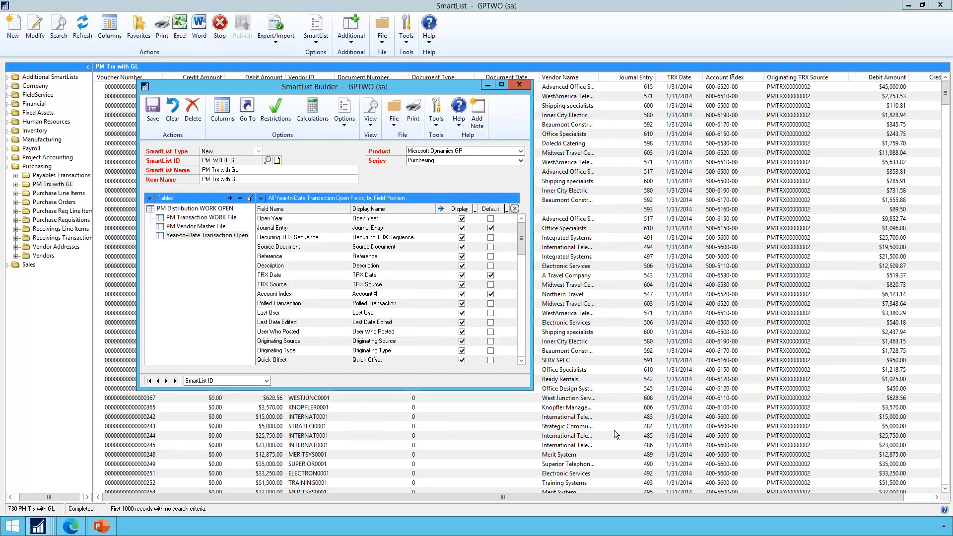
Move the last Debit Amount column below the last Credit Amount in the default column order and save the ordering.
click(230, 122)
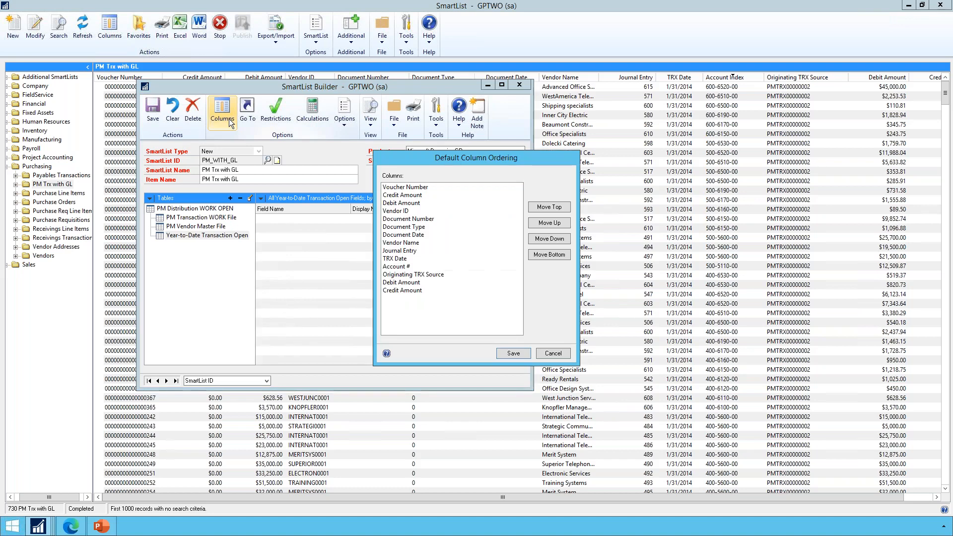
click(407, 282)
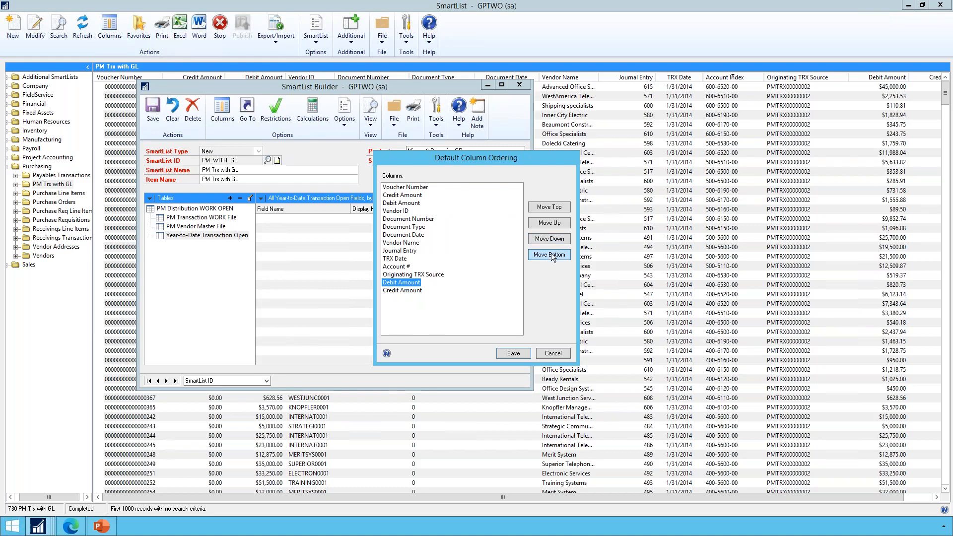
click(550, 240)
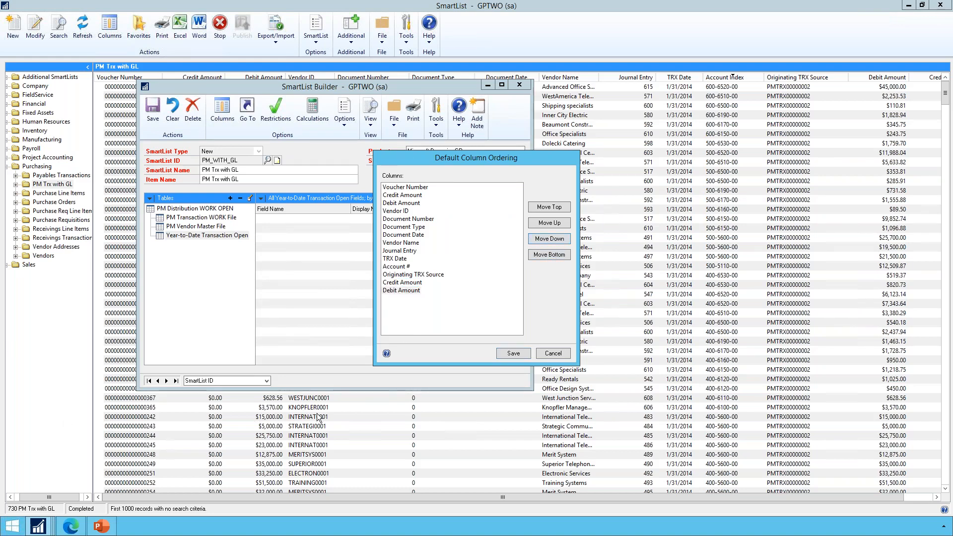
click(517, 353)
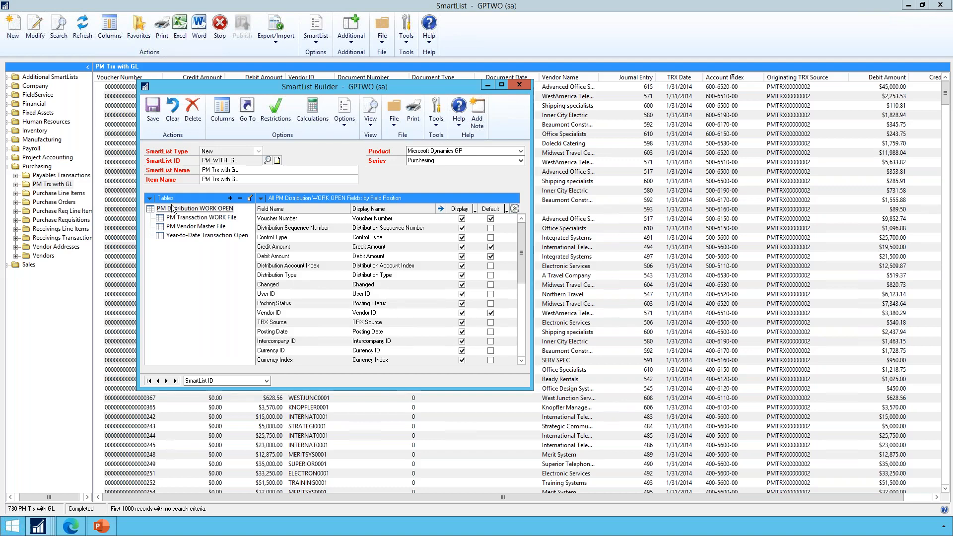
click(230, 199)
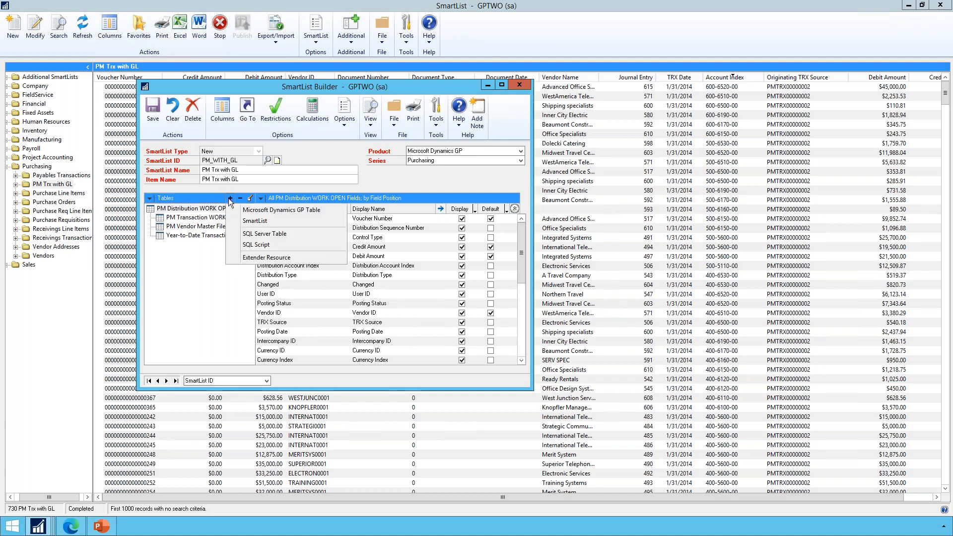
click(264, 211)
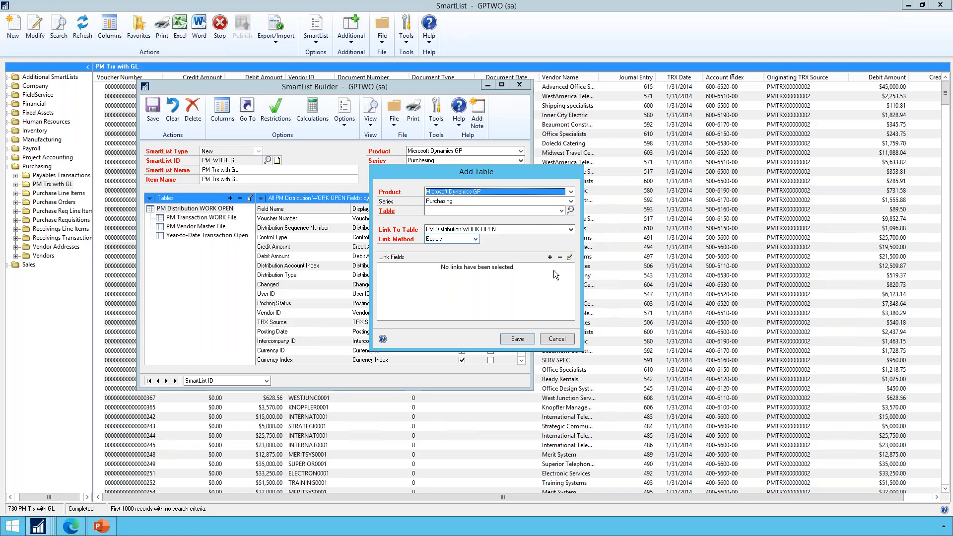
click(555, 340)
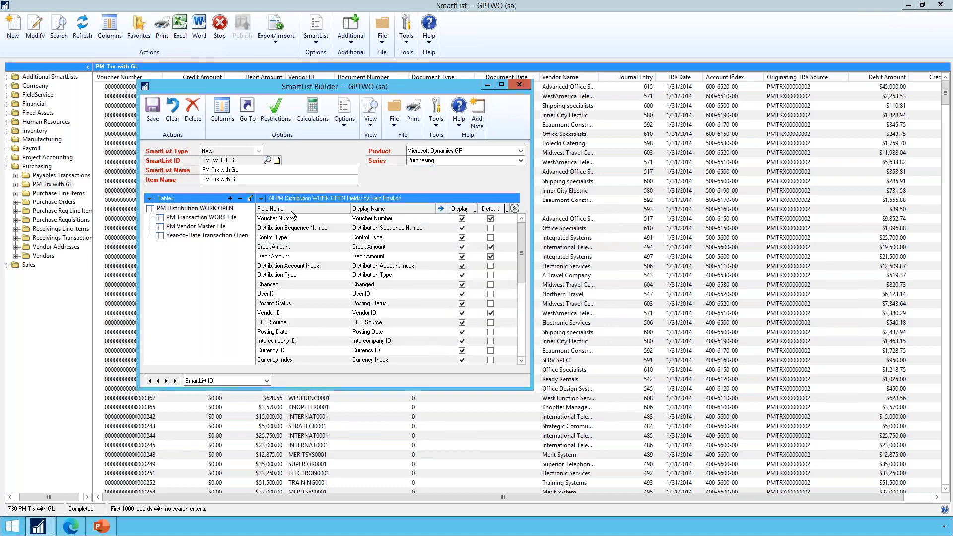
Add the Purchasing series table PM Distribution History File as a matched table to the PM Distribution WORK OPEN table.
double_click(210, 209)
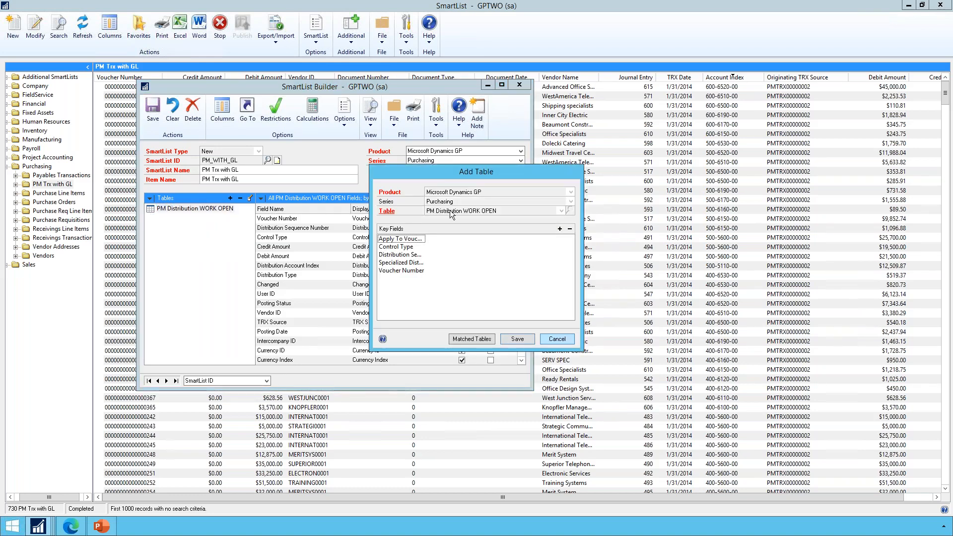
click(475, 338)
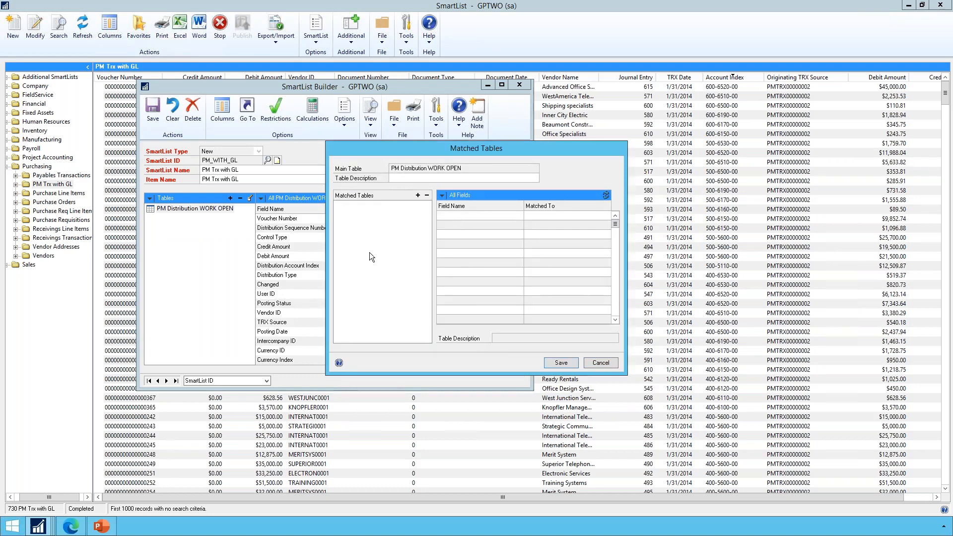
click(418, 195)
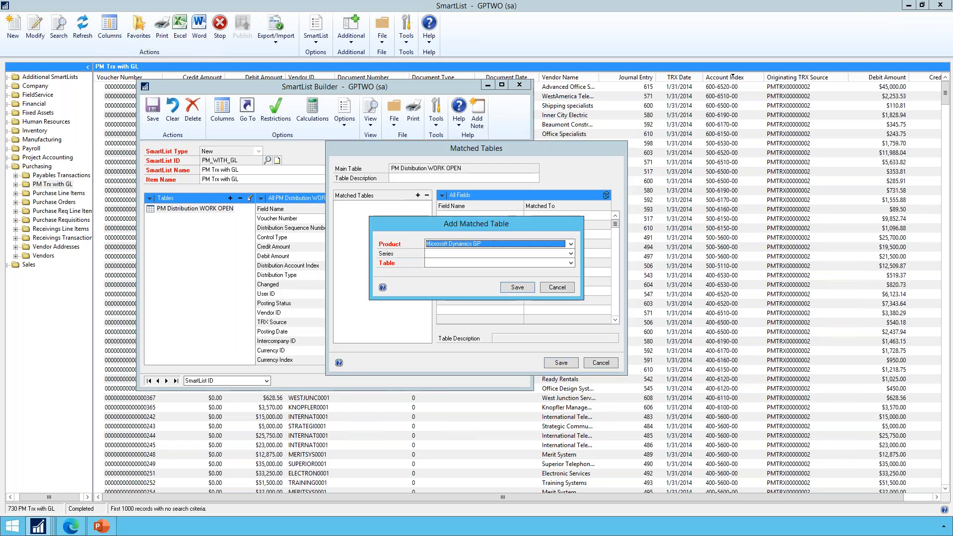
click(450, 254)
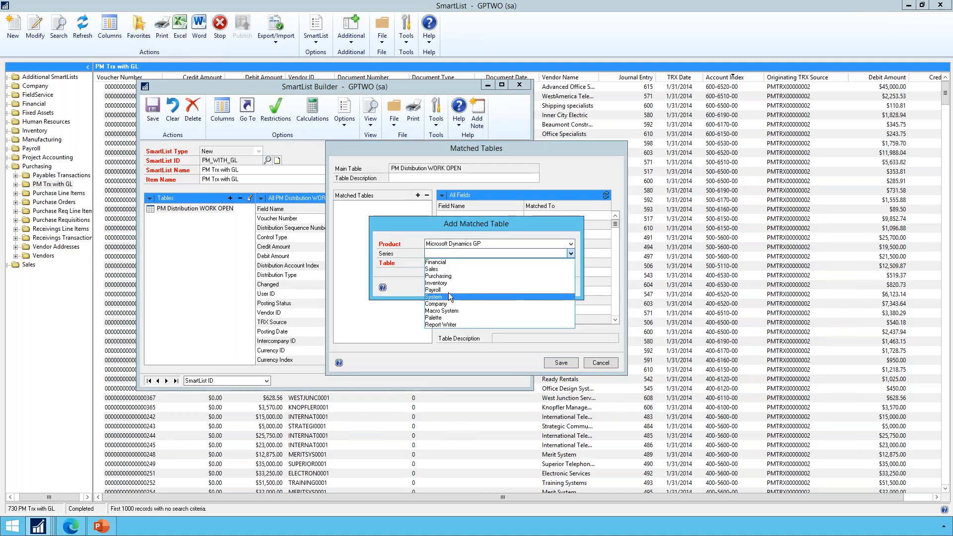
click(448, 276)
click(444, 264)
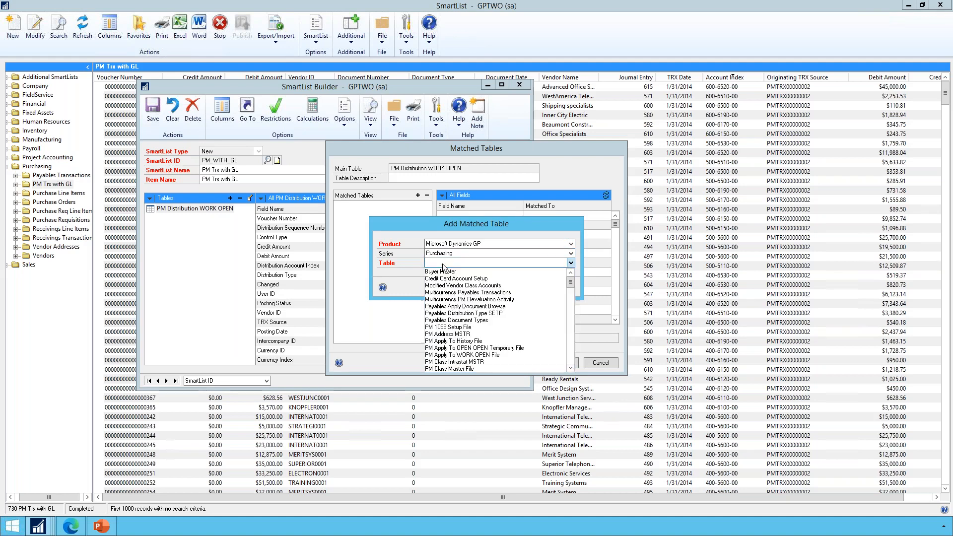
key(p)
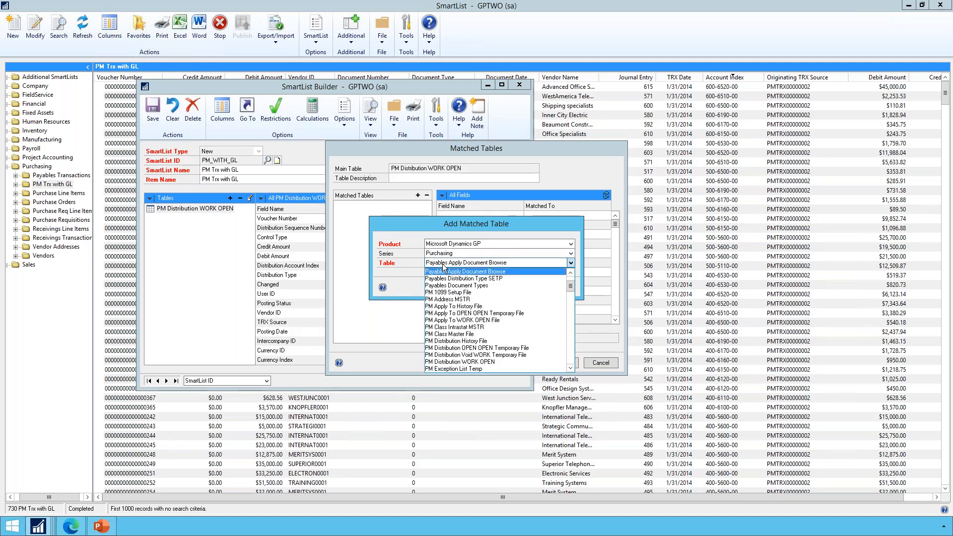
click(477, 341)
click(517, 288)
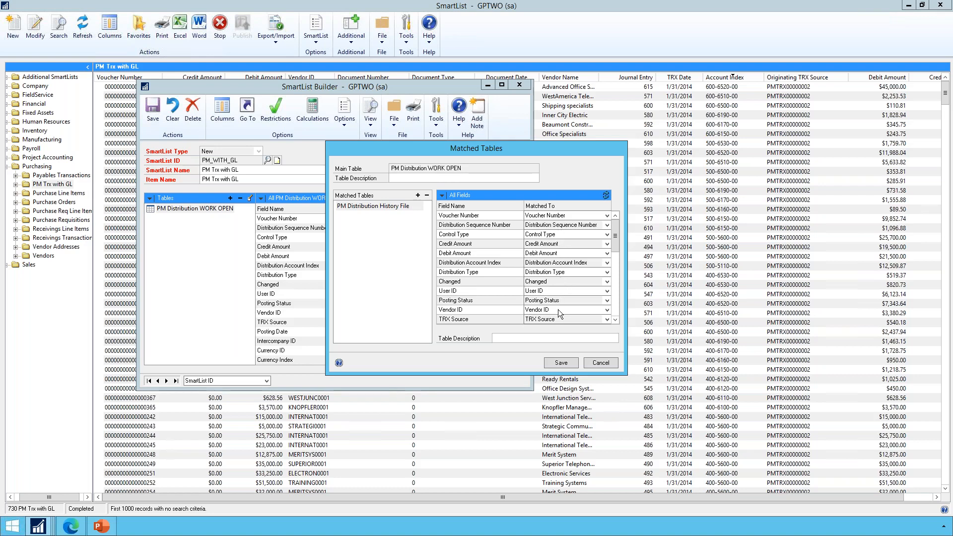
Match the Rate Type ID field to (Blank) for the PM Distribution History File.
click(618, 311)
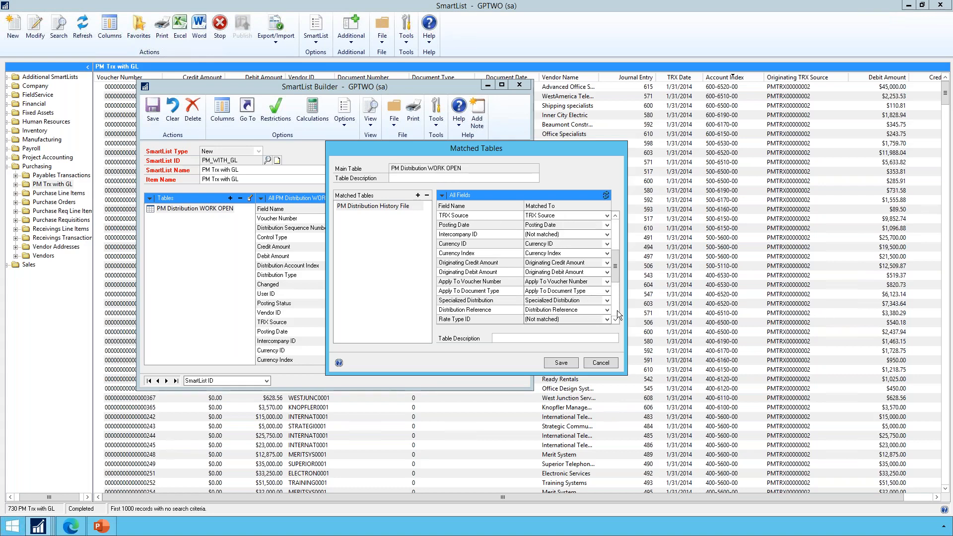
click(549, 319)
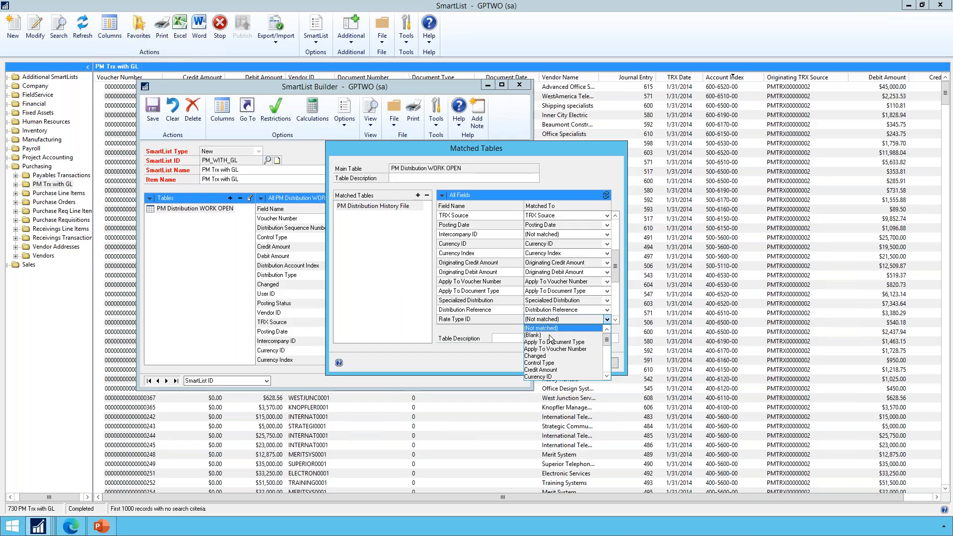
scroll(607, 350, down, 5)
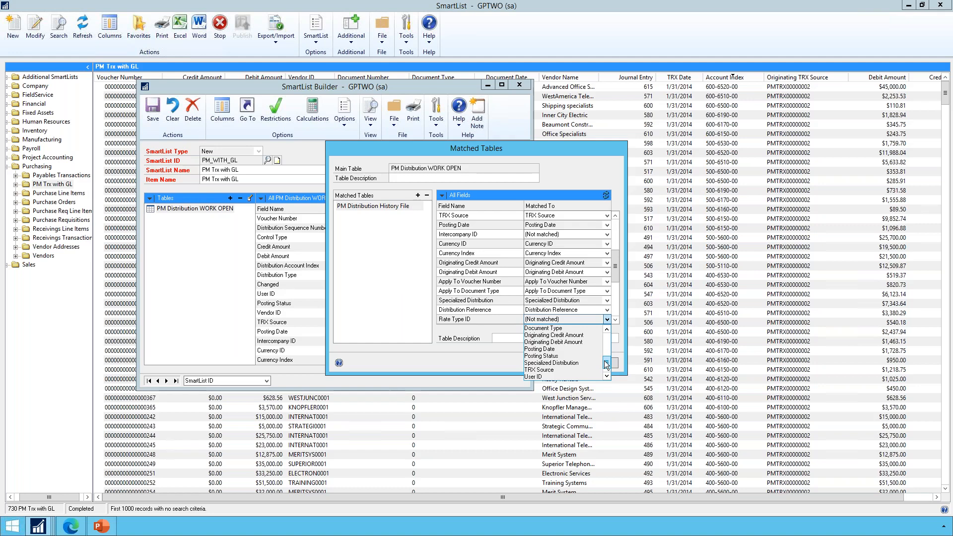
drag(606, 364, 607, 337)
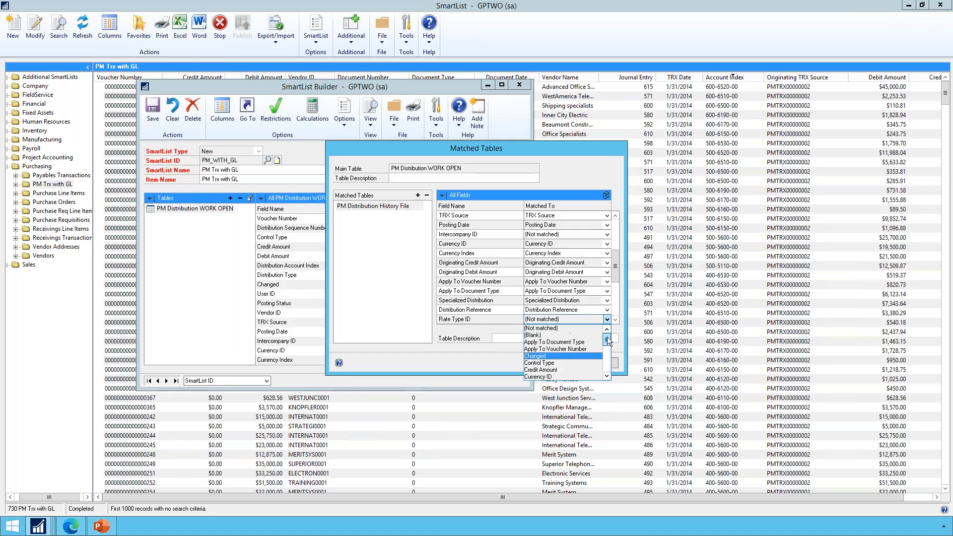
click(536, 335)
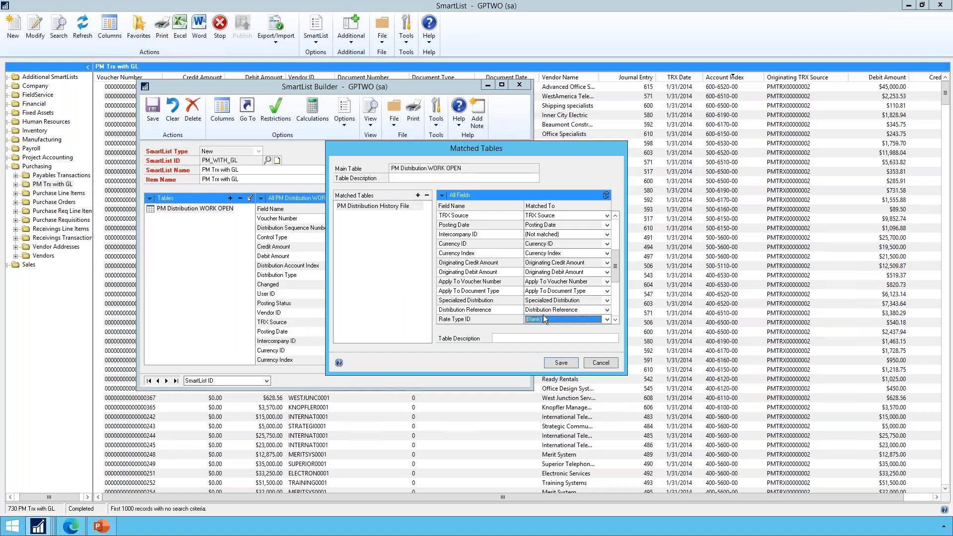
Describe the main PM Distribution WORK OPEN table as 'Work Open' and its matched history table as 'History', then save both table setups.
click(408, 178)
click(619, 291)
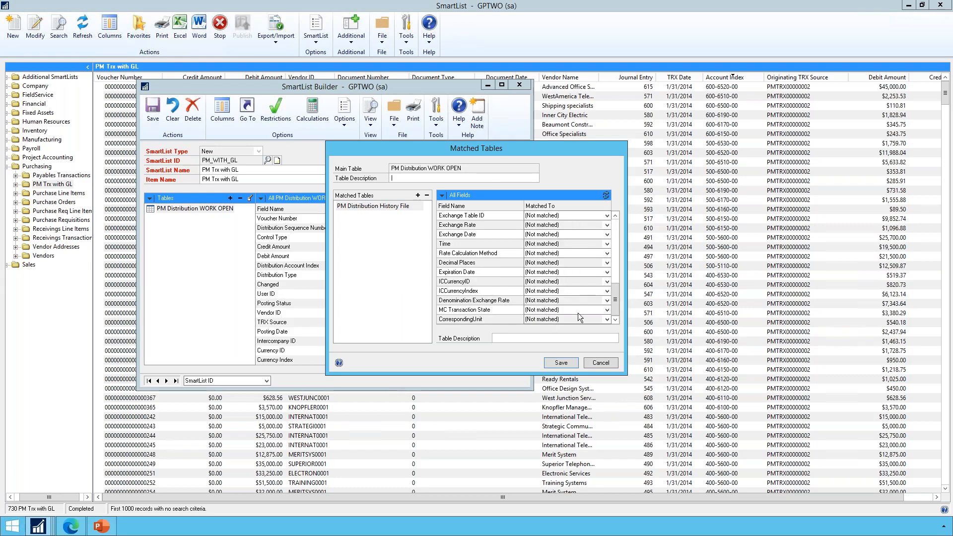
scroll(616, 293, up, 1)
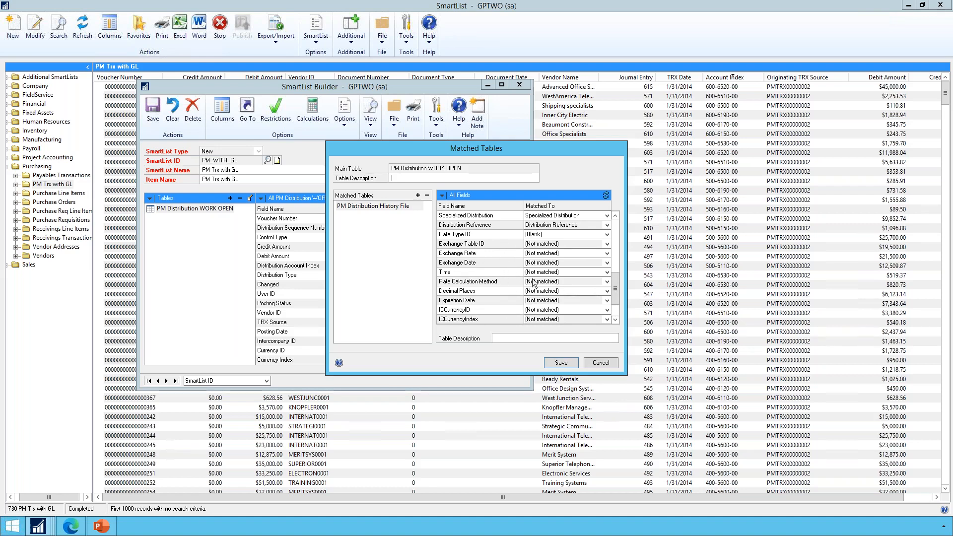
scroll(615, 319, down, 1)
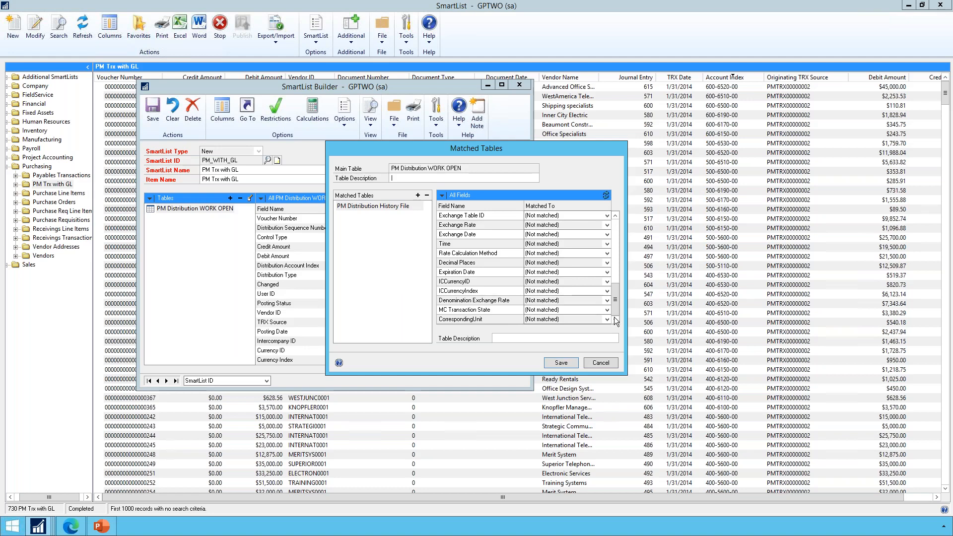
drag(619, 293, 615, 227)
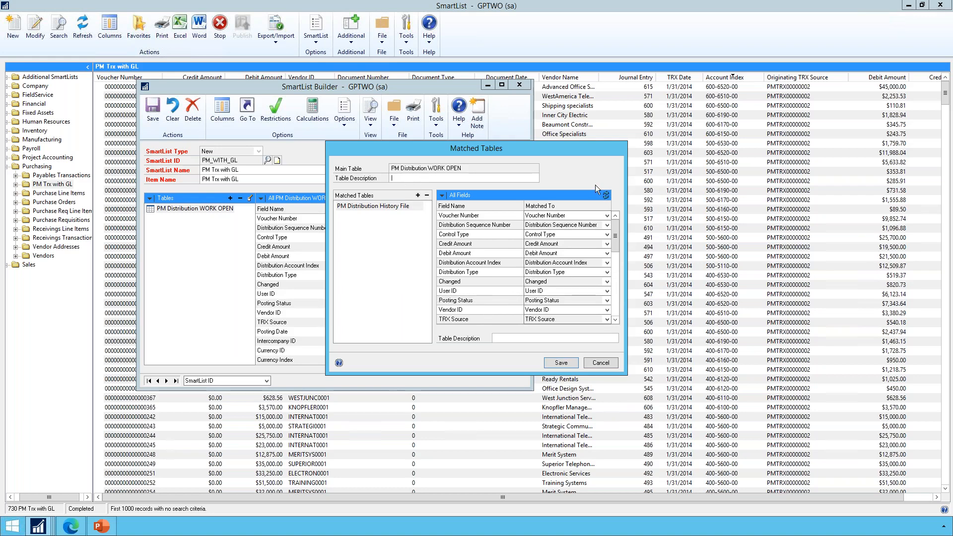
text(work)
key(BackSpace)
key(BackSpace)
text(Work Open)
text(Hisot)
key(BackSpace)
text(tor)
click(561, 363)
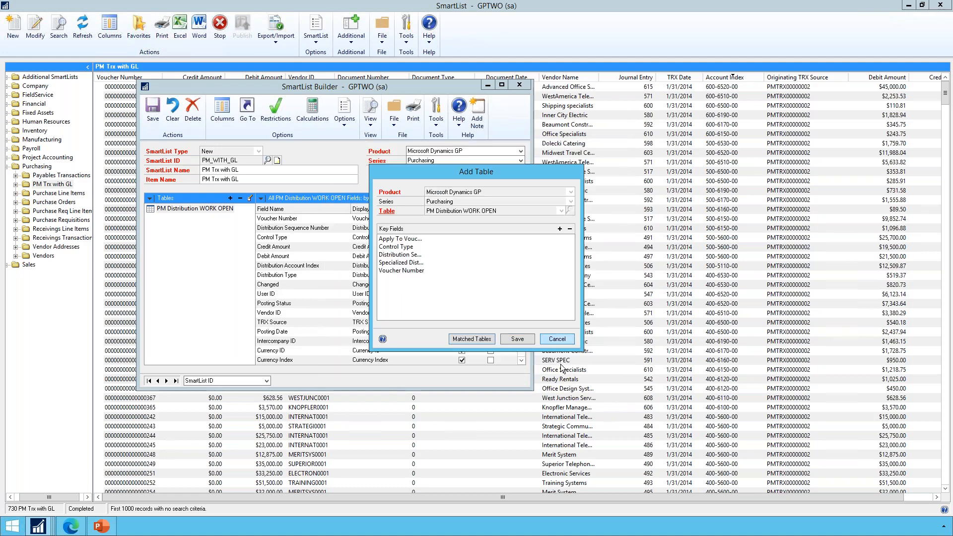
click(517, 339)
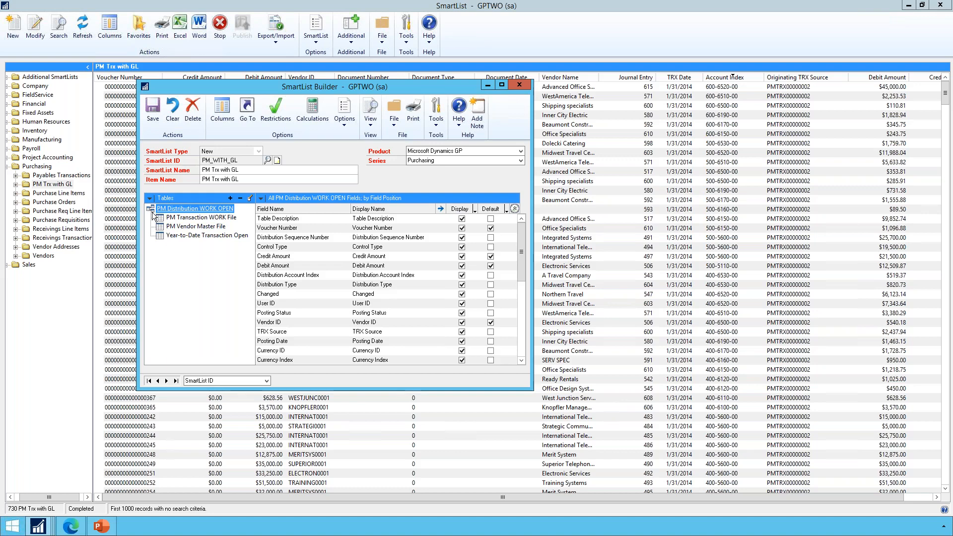
Make the Table Description field of PM Distribution WORK OPEN a default column and save the SmartList.
click(360, 219)
click(490, 218)
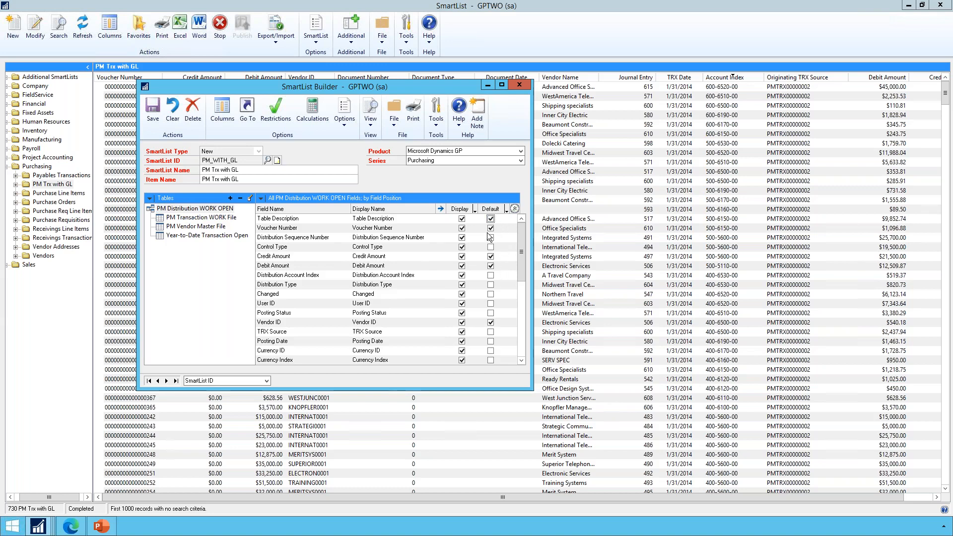
click(150, 119)
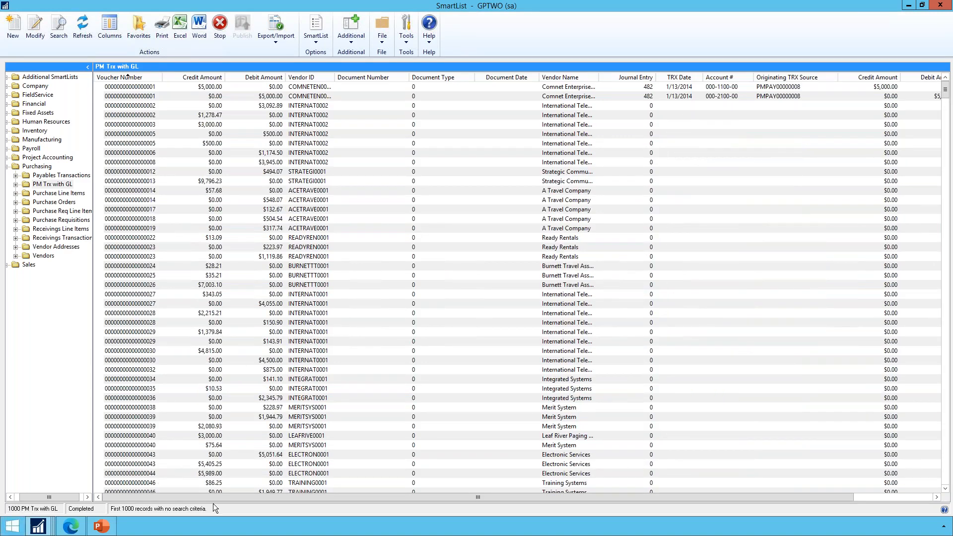
Examine the Table Description column in the PM Trx with GL results to see which source table each record comes from.
drag(235, 496, 458, 499)
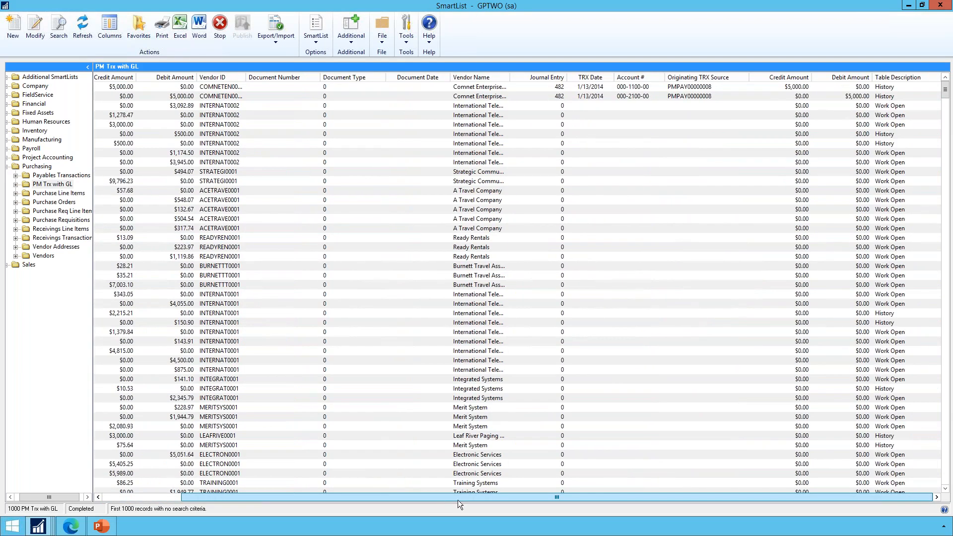
click(897, 86)
click(907, 107)
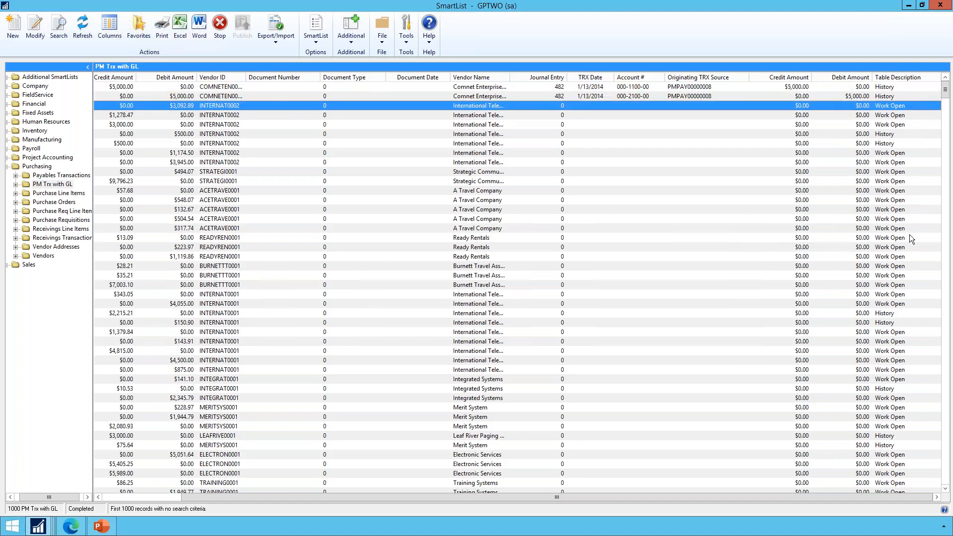
click(908, 163)
click(902, 237)
click(897, 314)
click(891, 388)
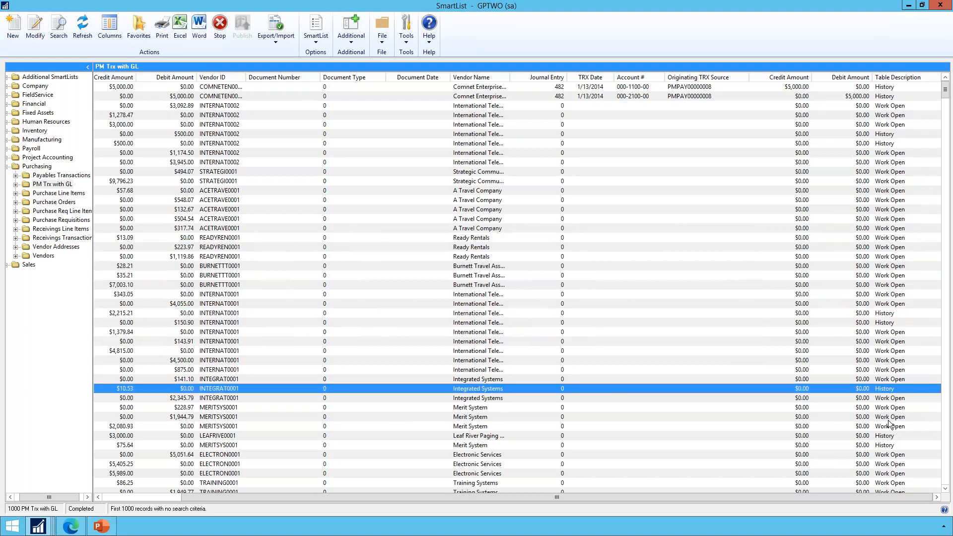
click(886, 438)
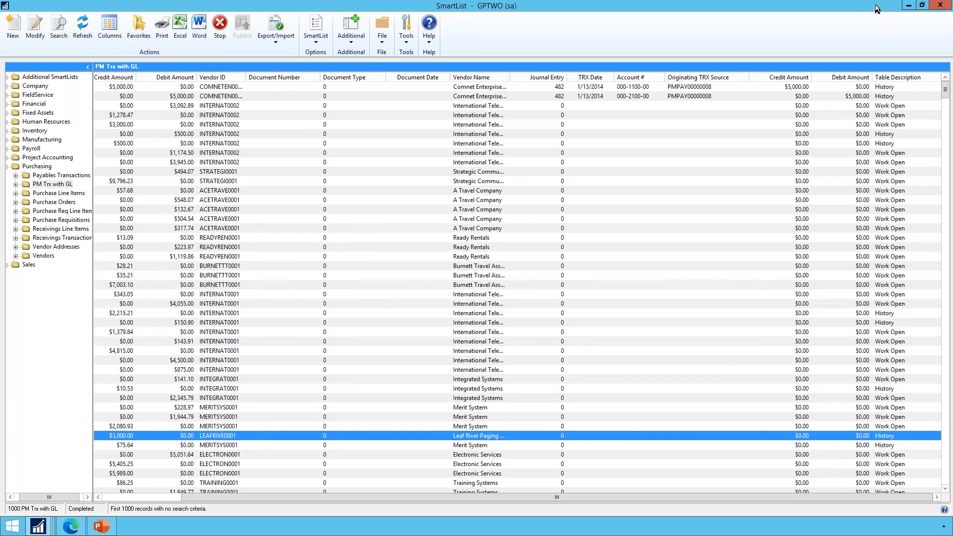
click(116, 495)
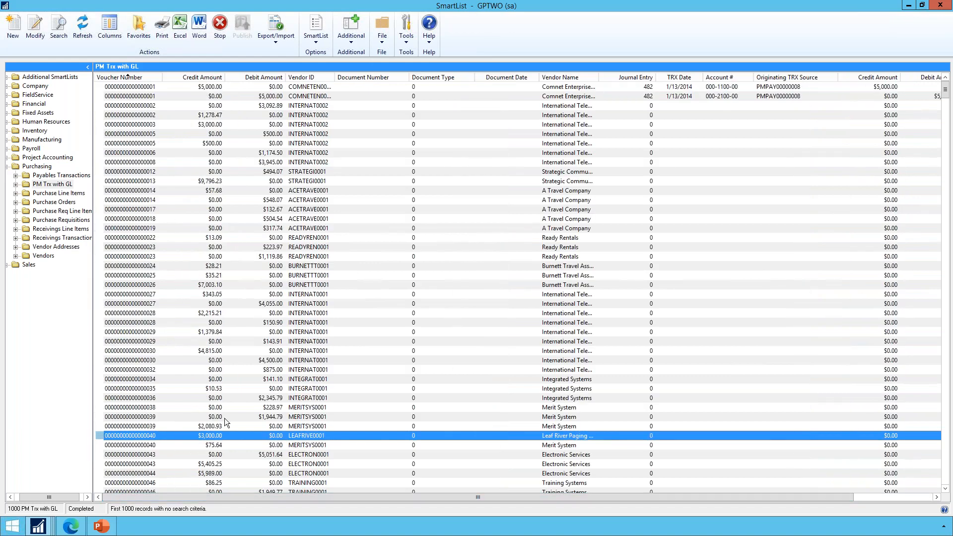
Reopen the PM Trx with GL SmartList and inspect the PM Transaction WORK File's matched tables without saving changes.
click(30, 34)
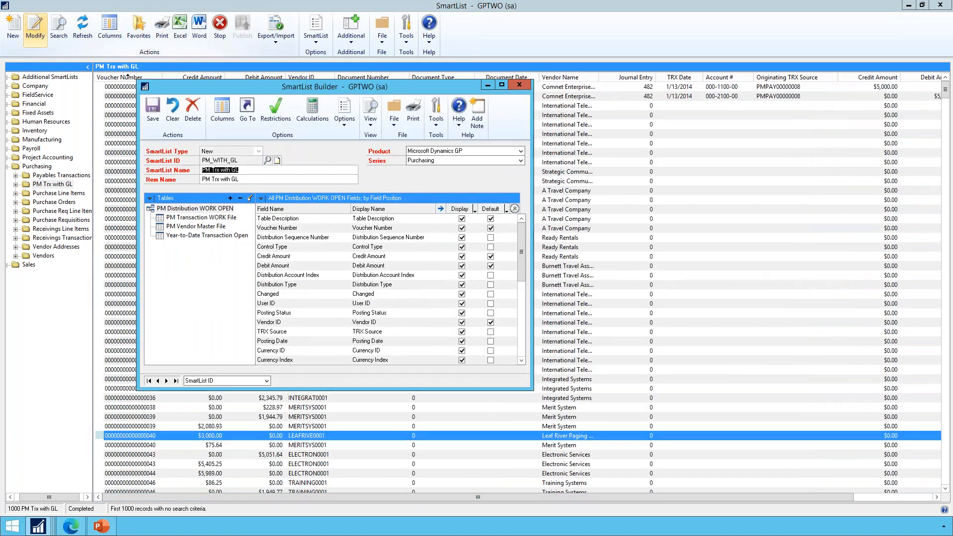
click(204, 218)
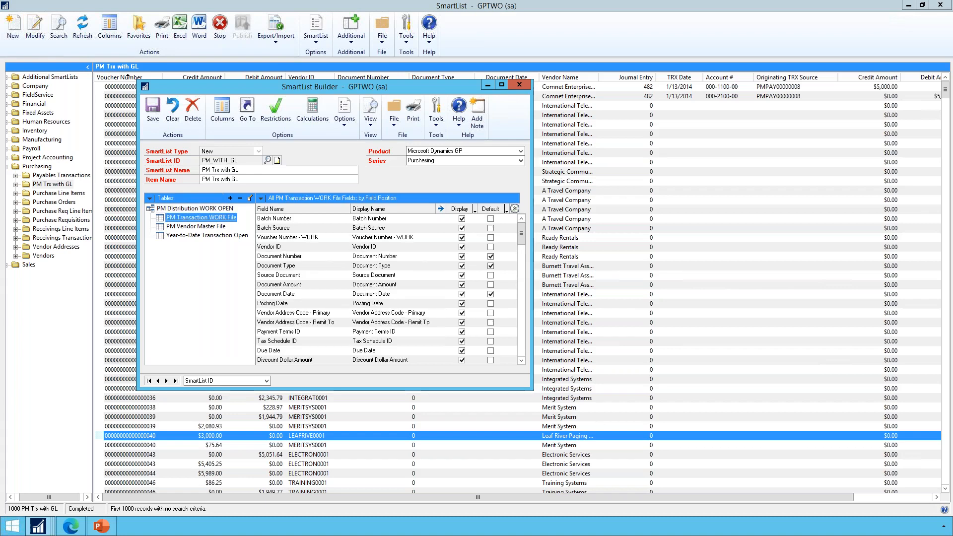
double_click(212, 219)
click(467, 341)
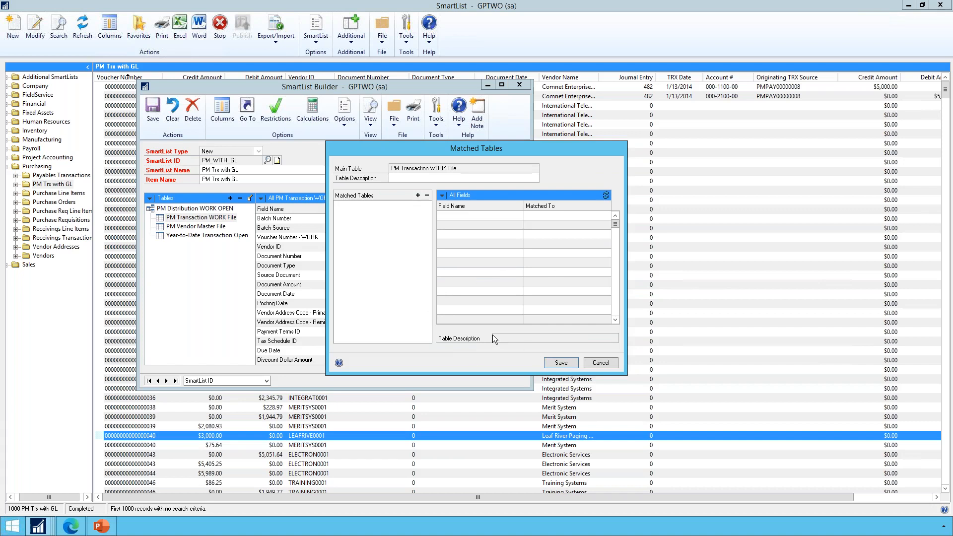
click(609, 363)
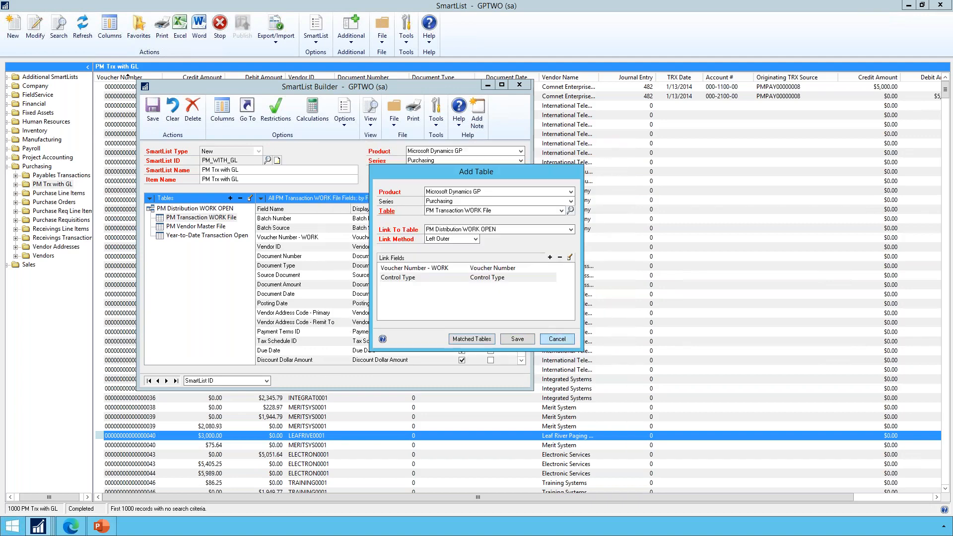
click(558, 339)
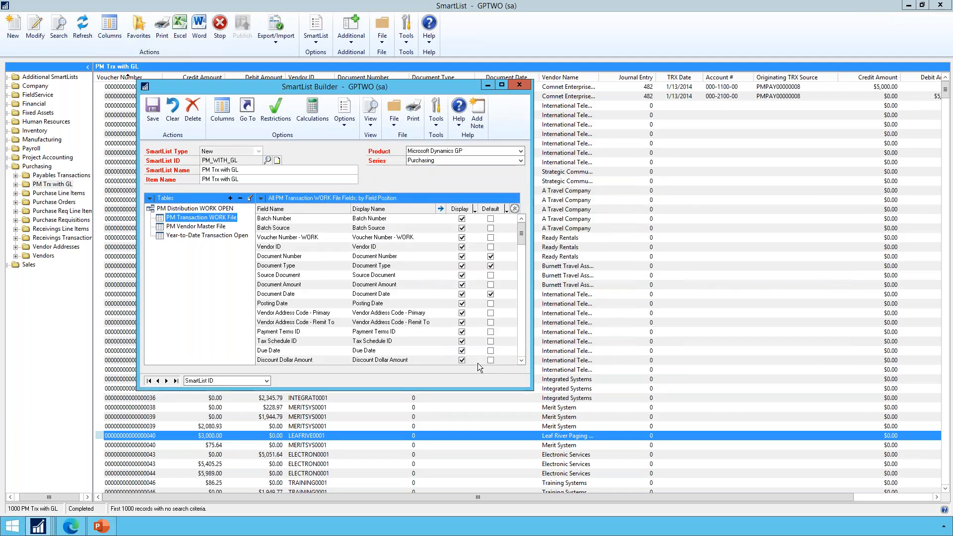
Clear the current definition and load the existing SmartList PM_DIST_GL_DTL.
click(172, 116)
click(267, 159)
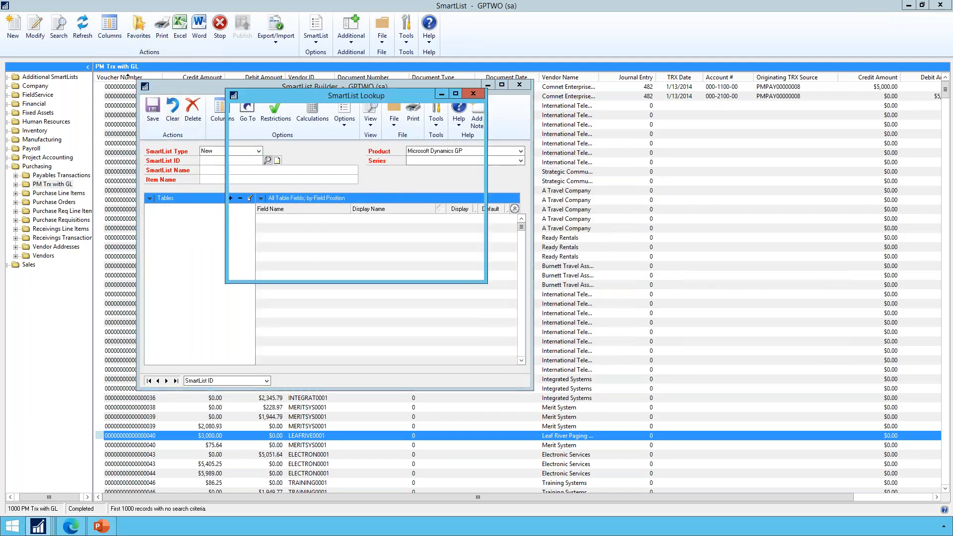
double_click(302, 247)
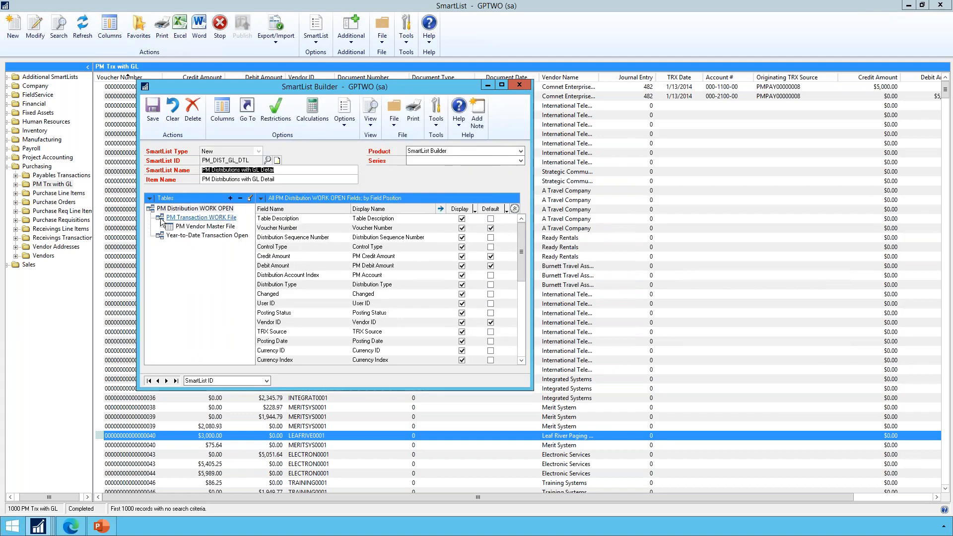
Review the link fields and matched tables of the Year-to-Date Transaction Open table, leaving them unchanged.
double_click(169, 237)
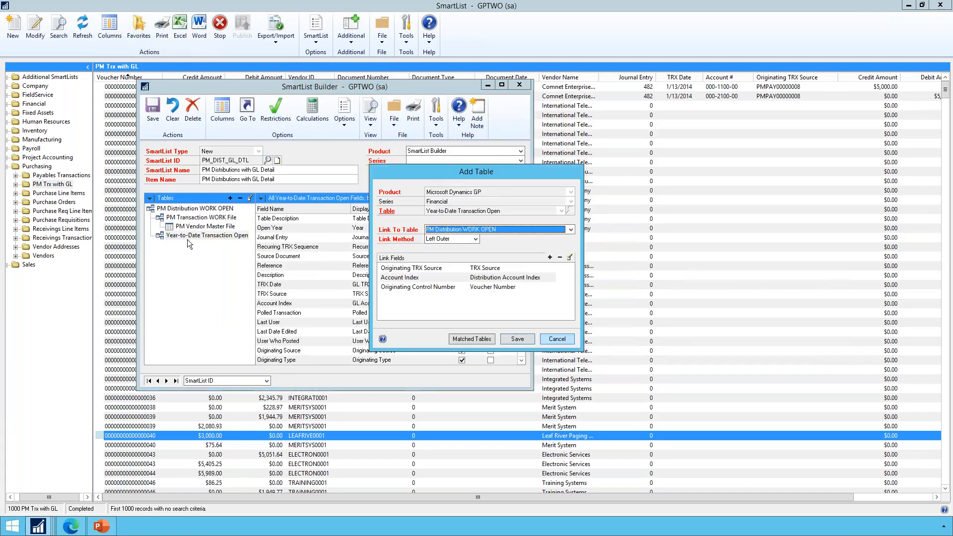
click(472, 339)
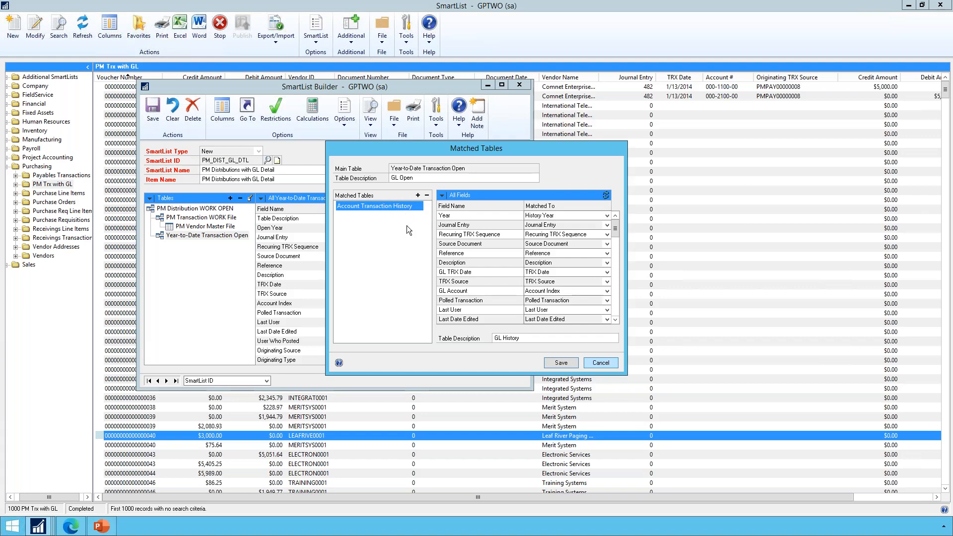
click(603, 364)
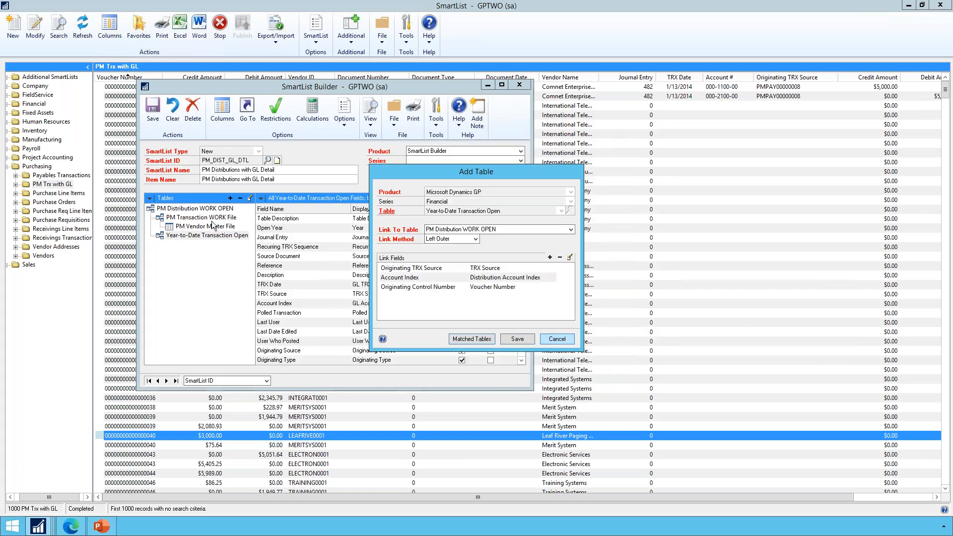
click(565, 340)
Review the matched tables and field matches of the PM Transaction WORK File, leaving them unchanged.
click(221, 218)
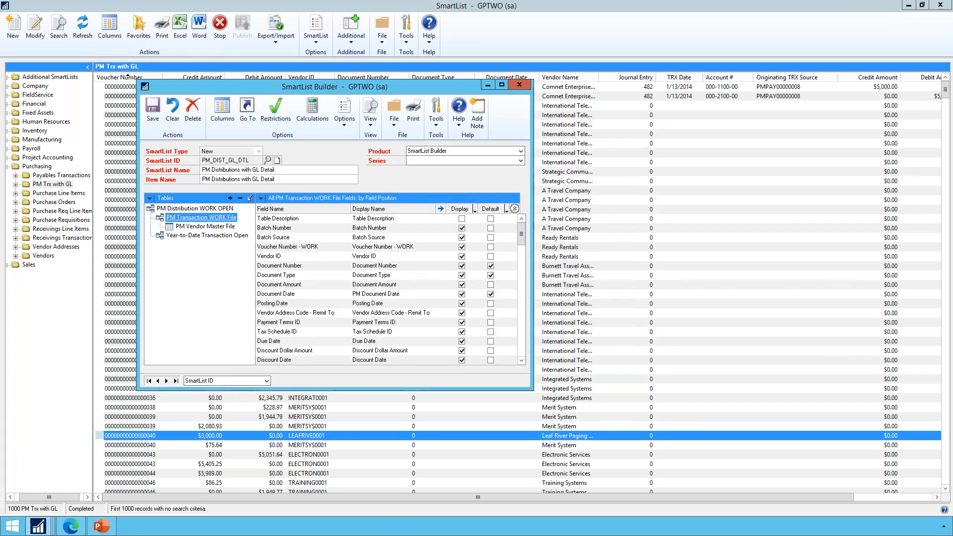
double_click(222, 218)
click(467, 338)
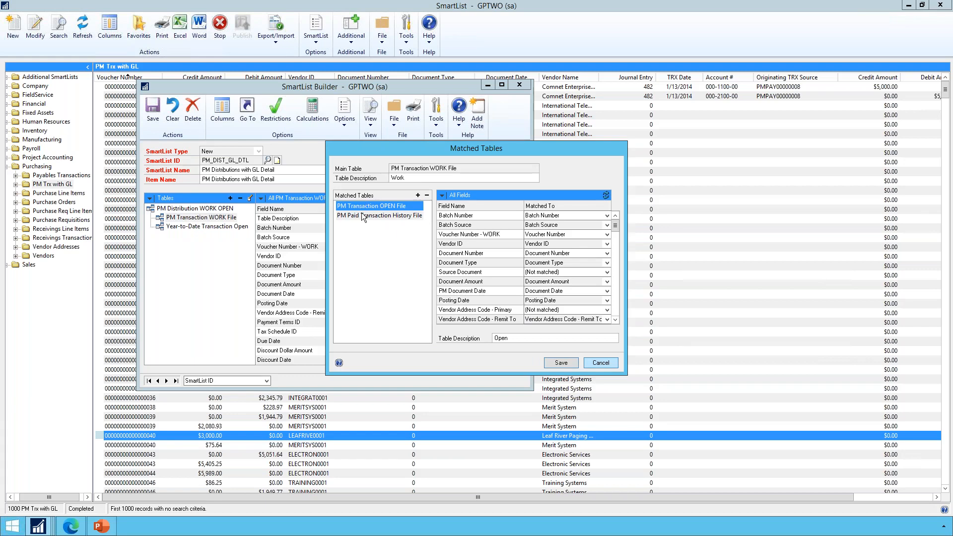
click(606, 363)
click(557, 341)
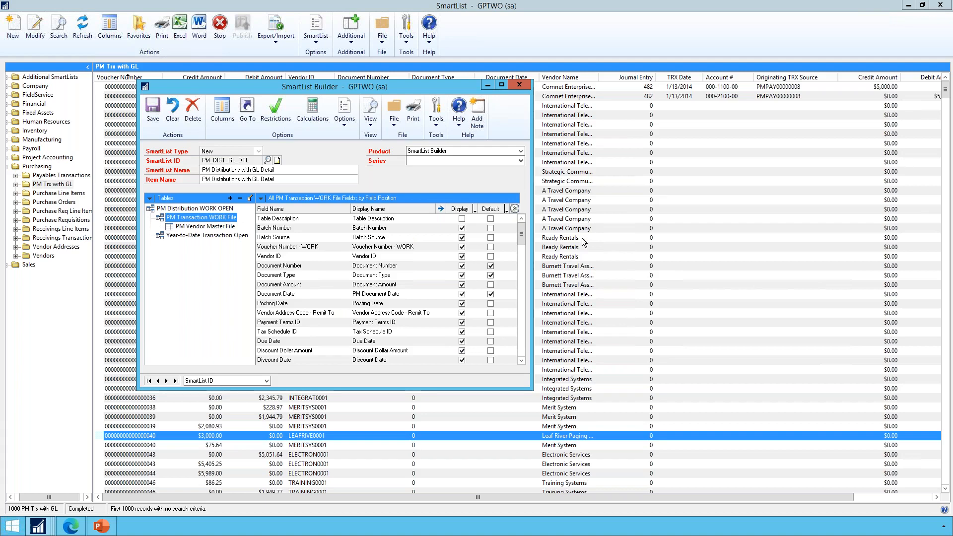
Keep SmartList Builder as the product, set the series to Additional SmartList, and save the PM Distributions with GL Detail SmartList.
click(467, 151)
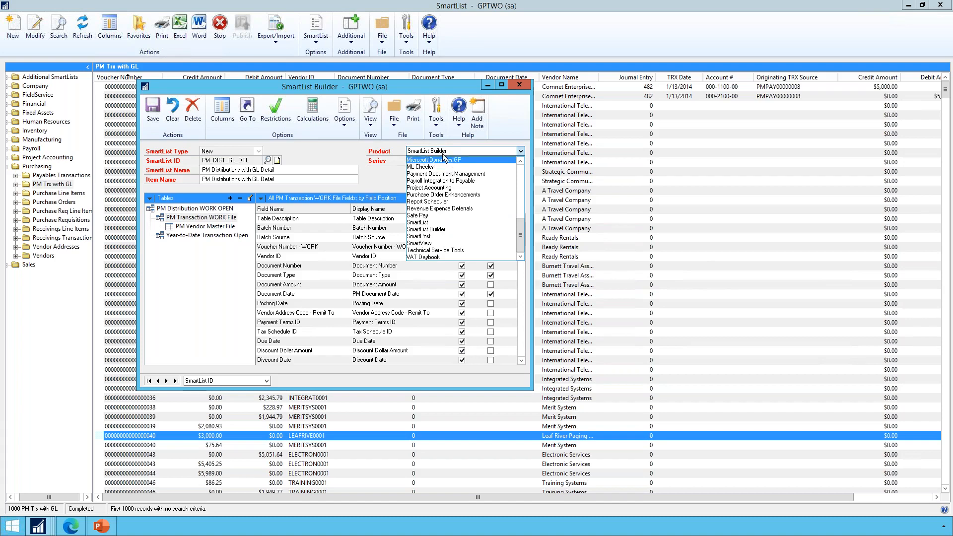
click(357, 150)
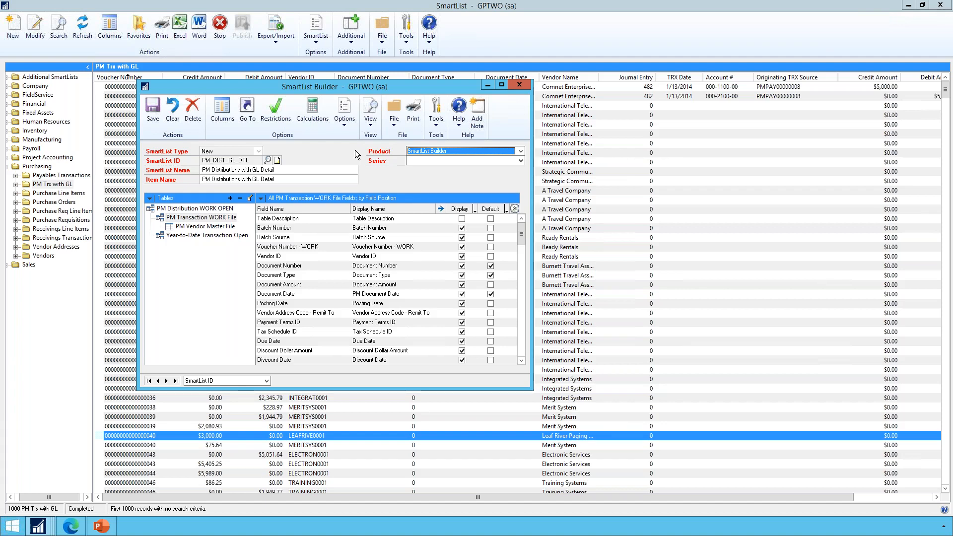
click(155, 110)
click(487, 294)
click(437, 160)
click(434, 172)
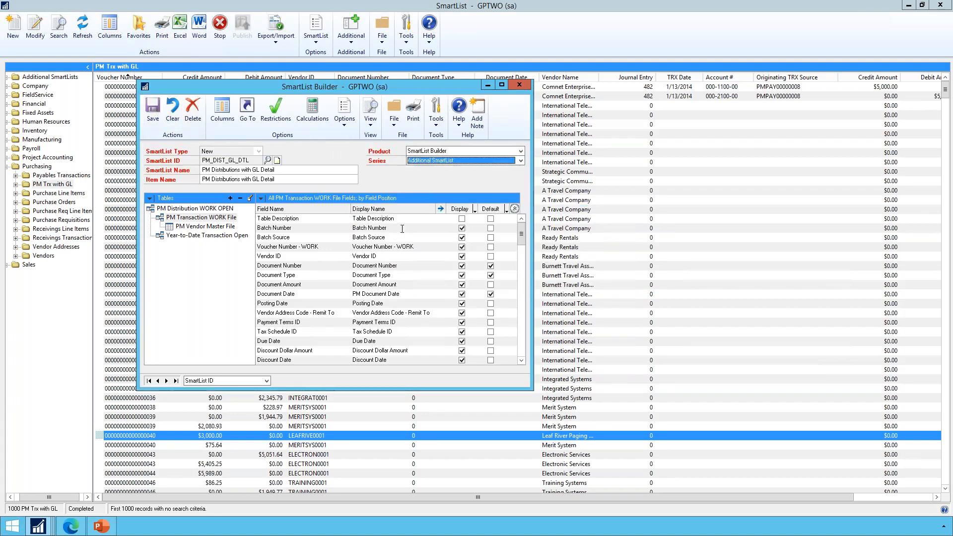
click(152, 121)
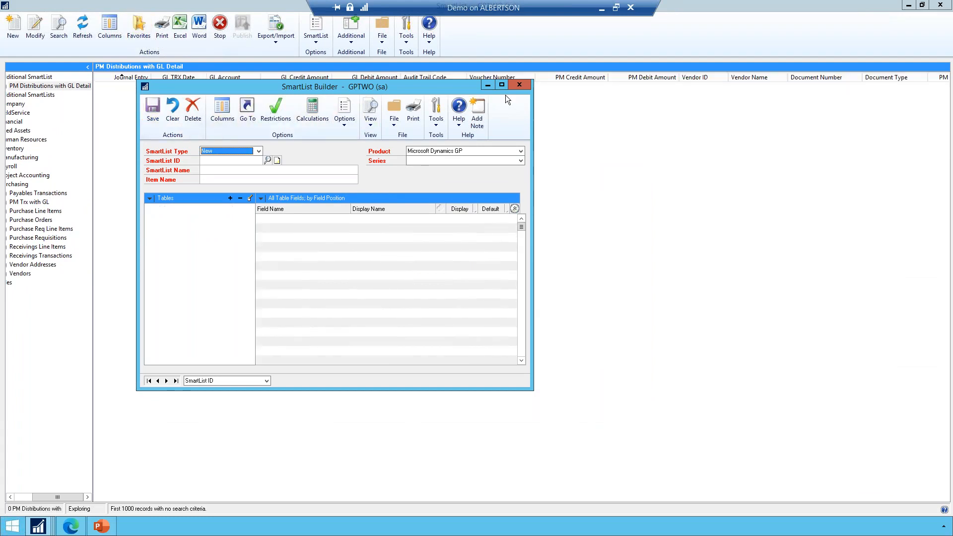
Minimize the builder window and examine the PM Distributions with GL Detail results down to the records with GL journal entries.
click(488, 85)
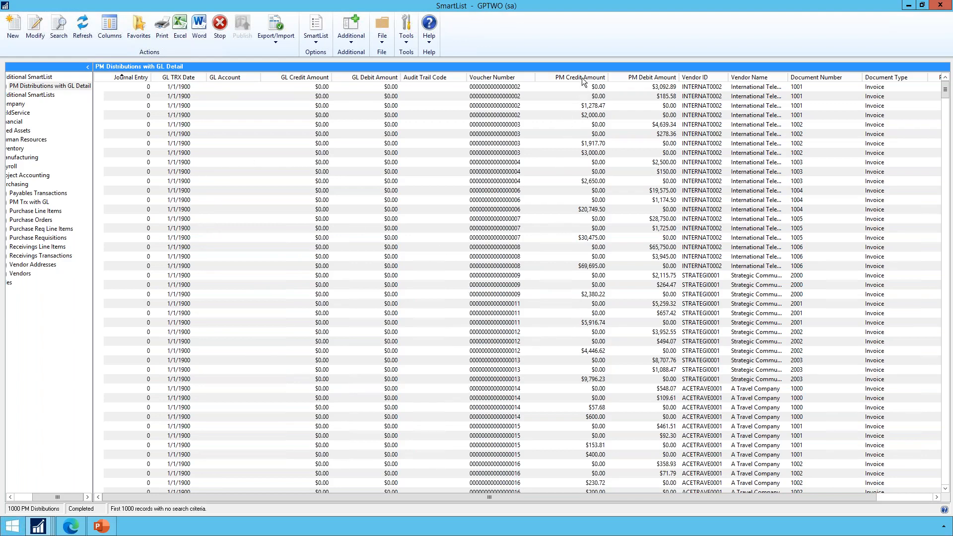
click(590, 106)
scroll(587, 243, down, 20)
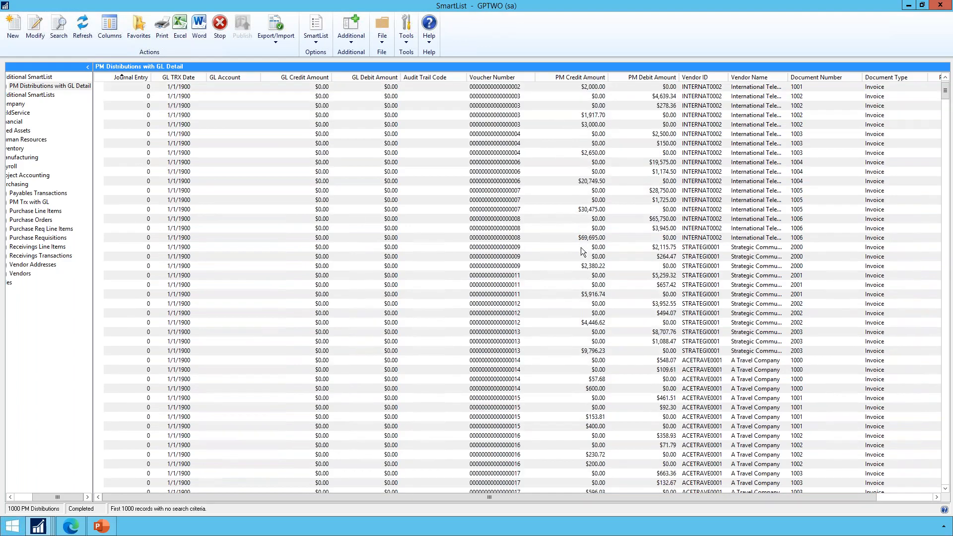
scroll(579, 253, down, 20)
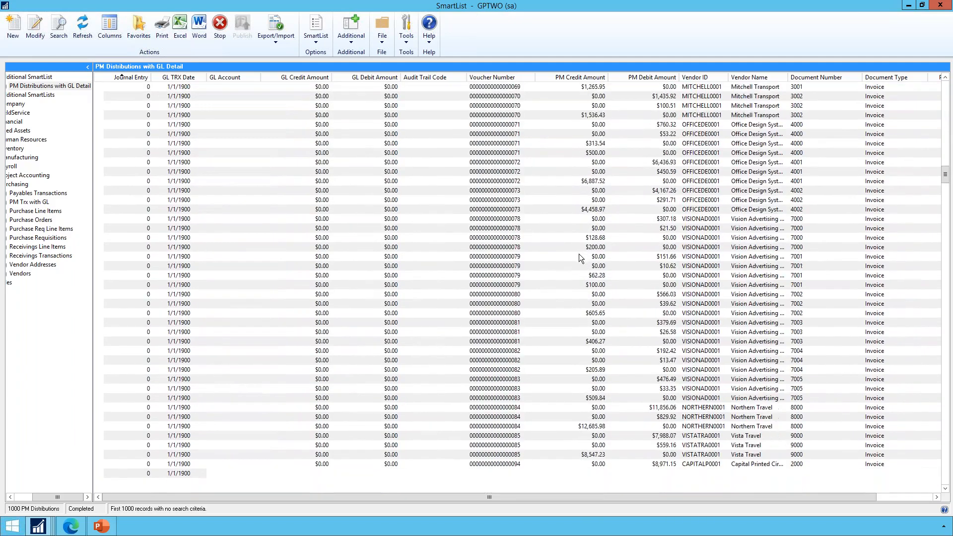
scroll(576, 252, down, 20)
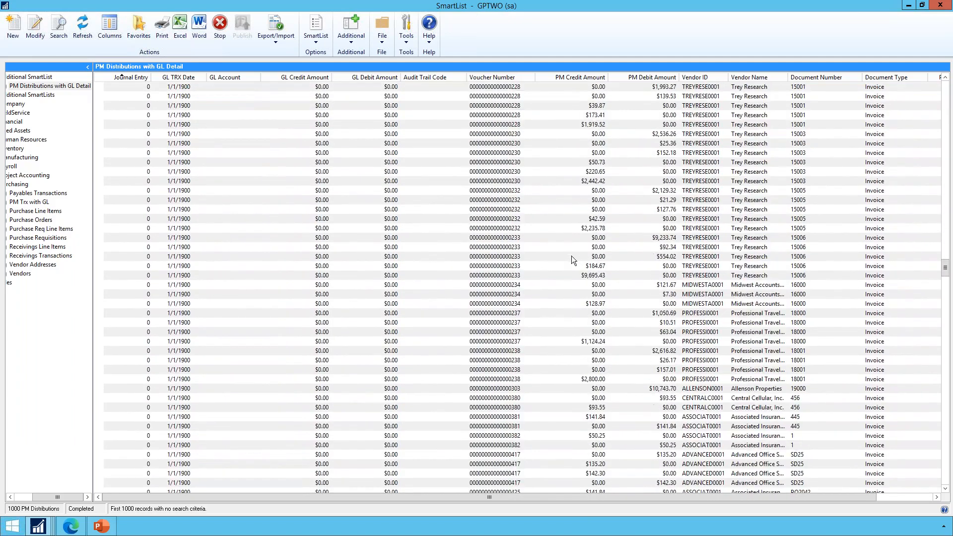
drag(947, 282, 948, 420)
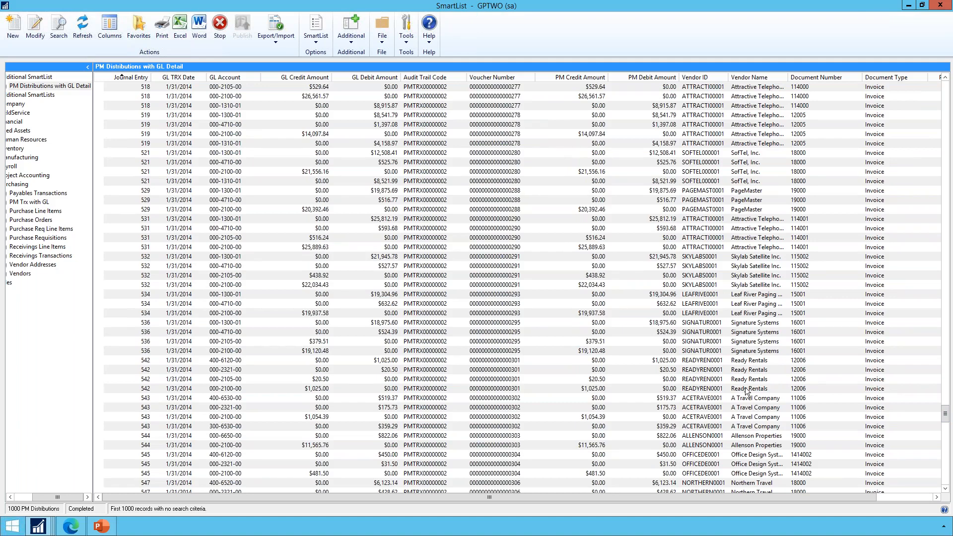
Minimize the PM Distributions with GL Detail results window and open the SmartList Builder import window.
drag(947, 416, 933, 91)
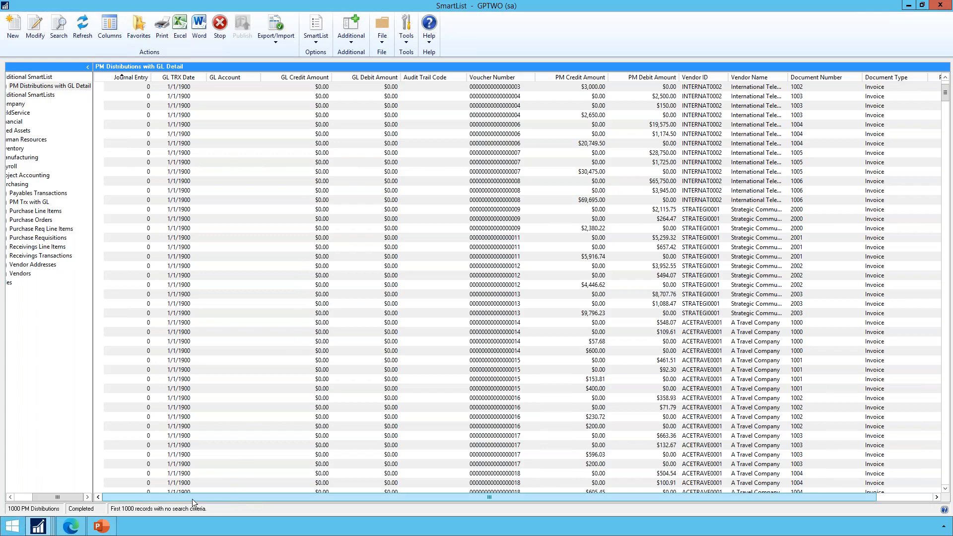
drag(44, 498, 18, 497)
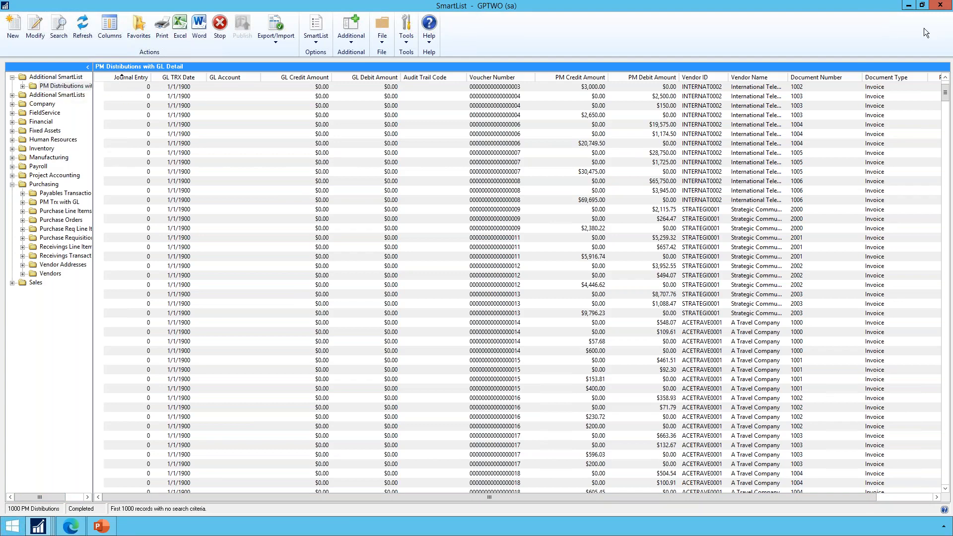
click(908, 7)
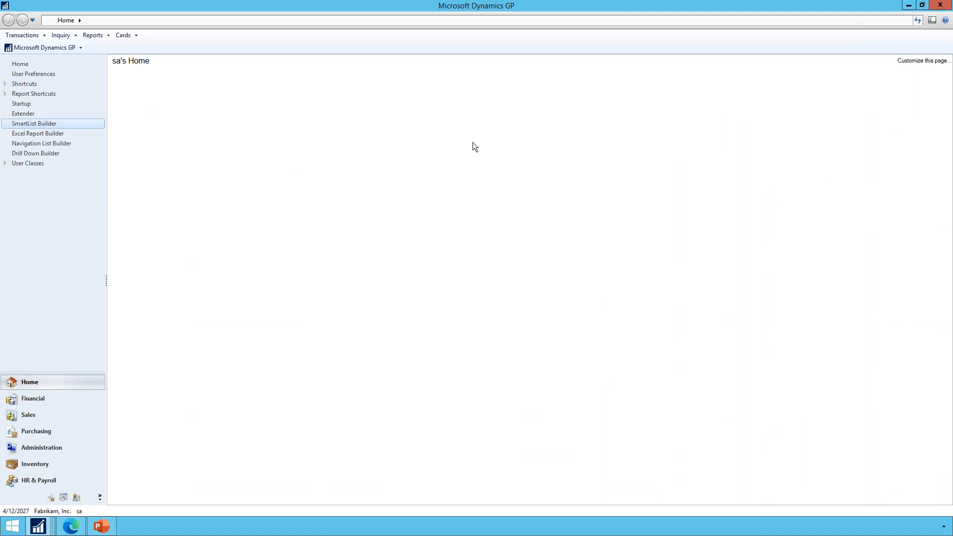
click(70, 48)
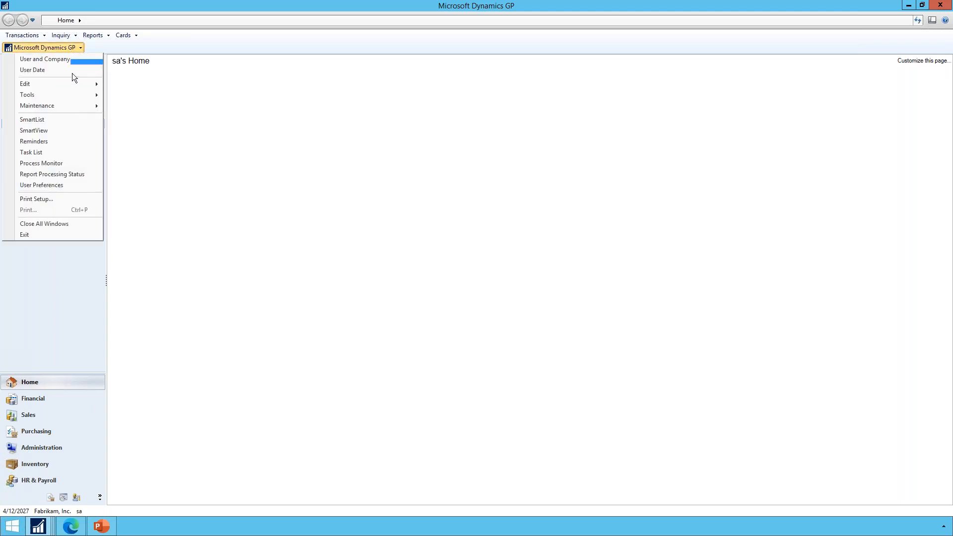
mouse_move(69, 96)
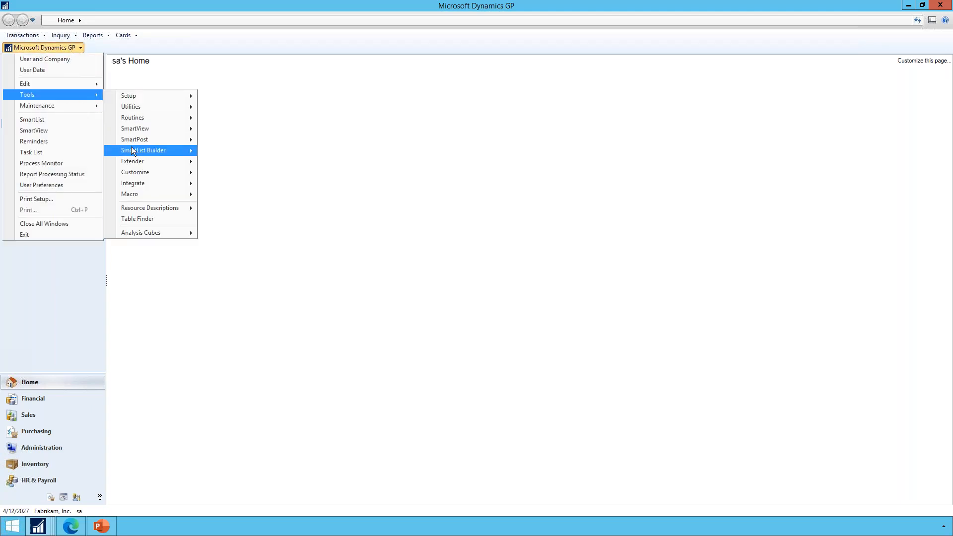
mouse_move(151, 149)
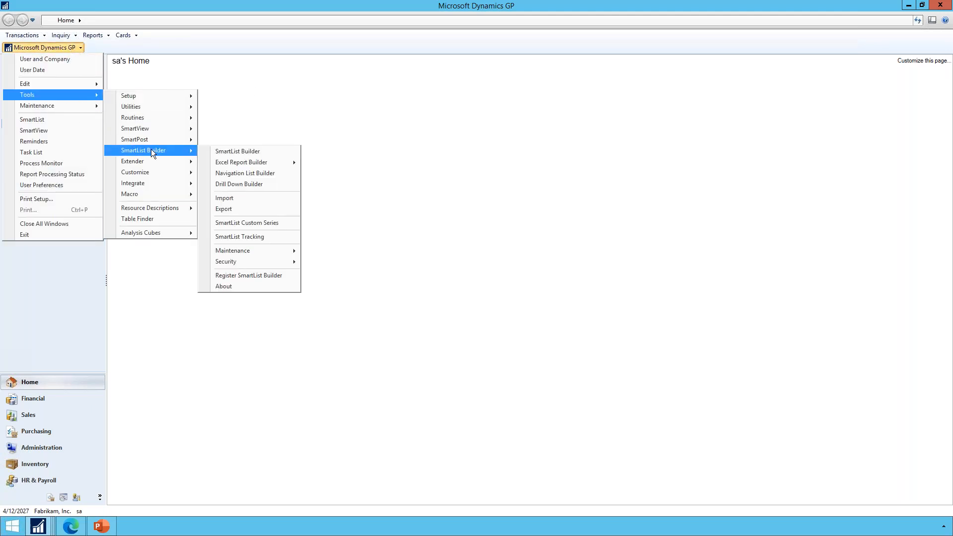
click(232, 198)
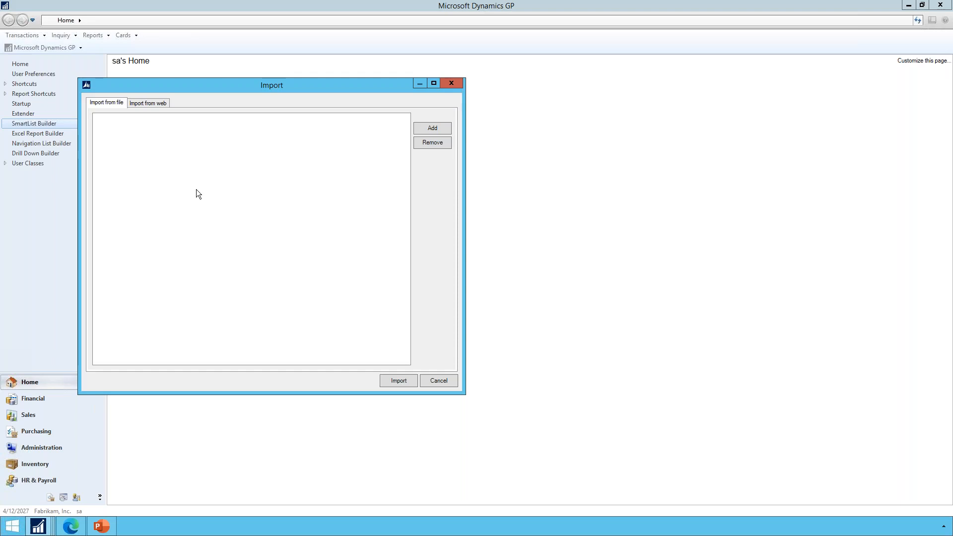
Choose to import from the web and list the templates for product Microsoft Dynamics GP and series Purchasing.
click(150, 104)
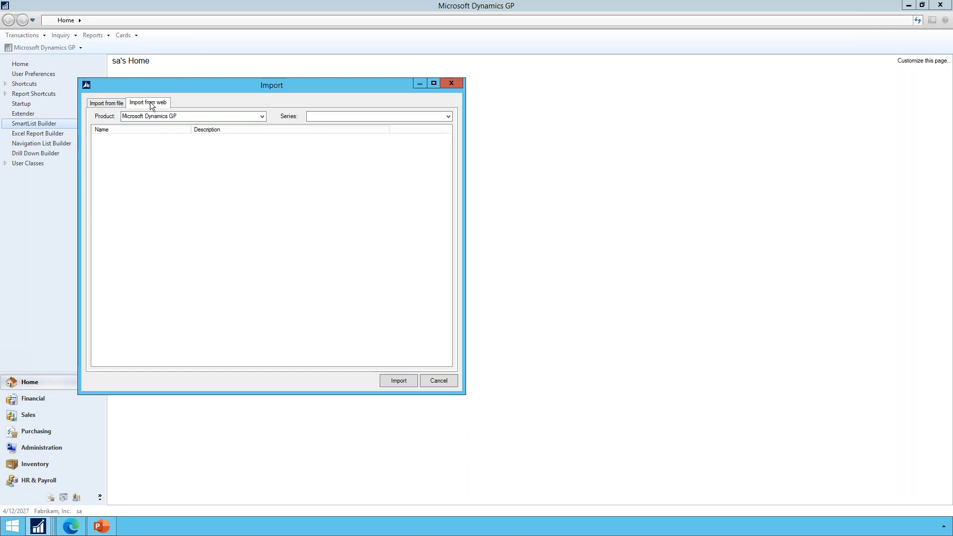
click(151, 116)
click(263, 116)
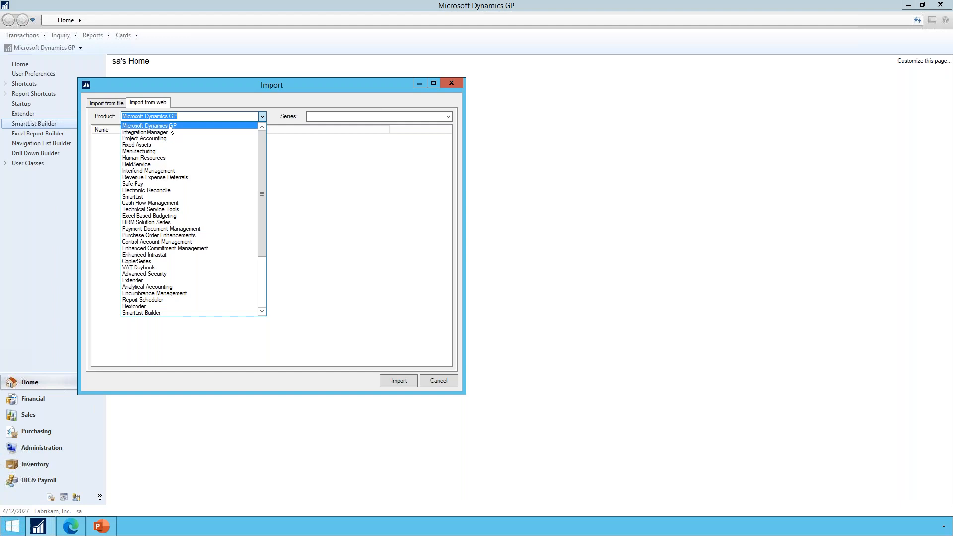
click(207, 107)
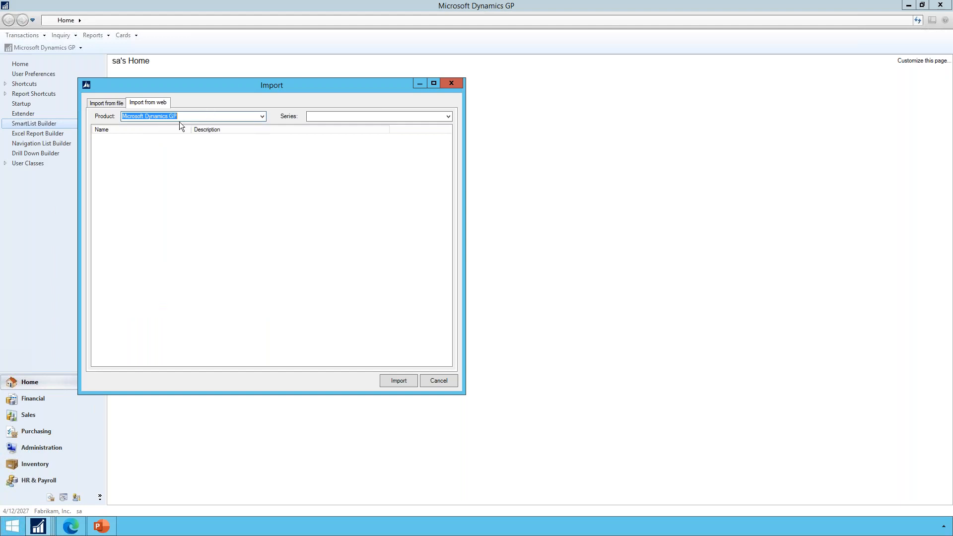
click(326, 120)
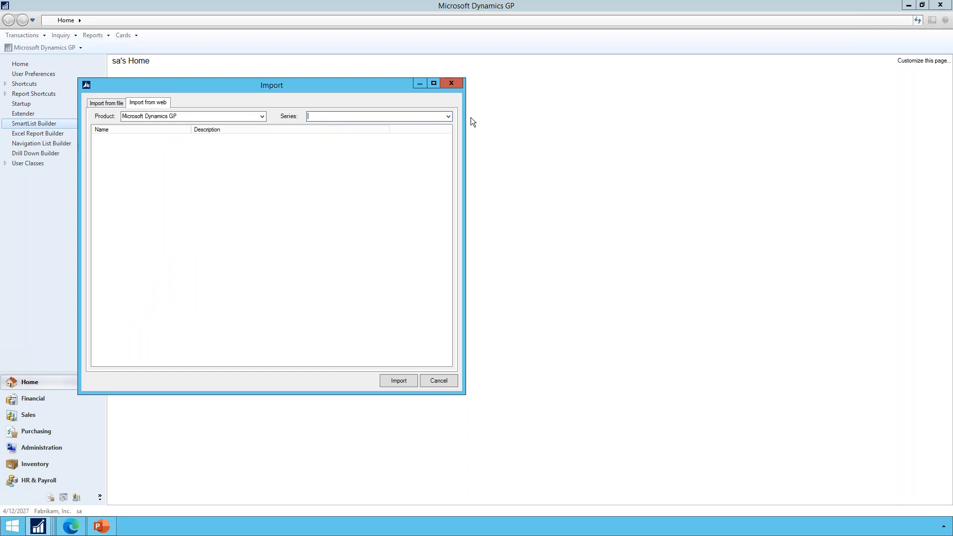
click(446, 117)
click(329, 138)
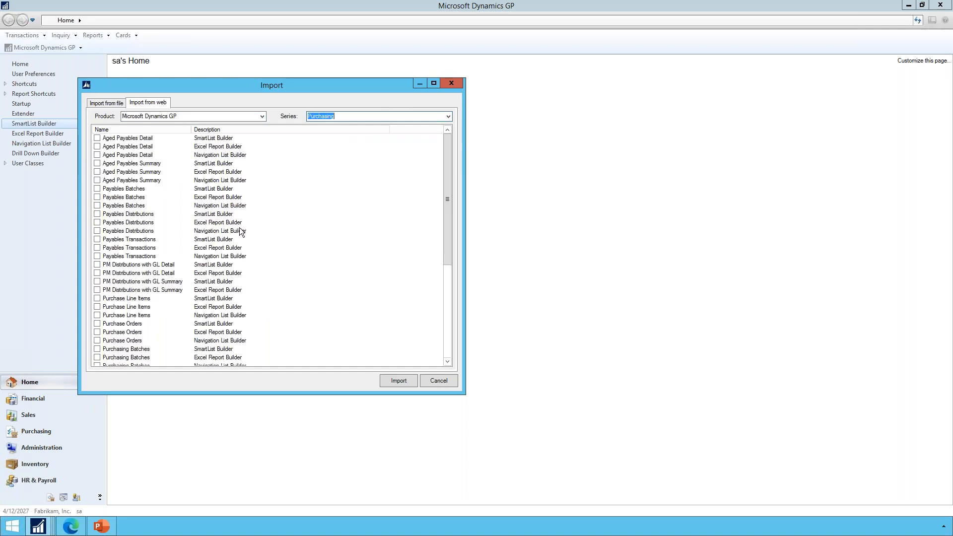
Import the Excel Report Builder version of the PM Distributions with GL Detail template.
click(127, 265)
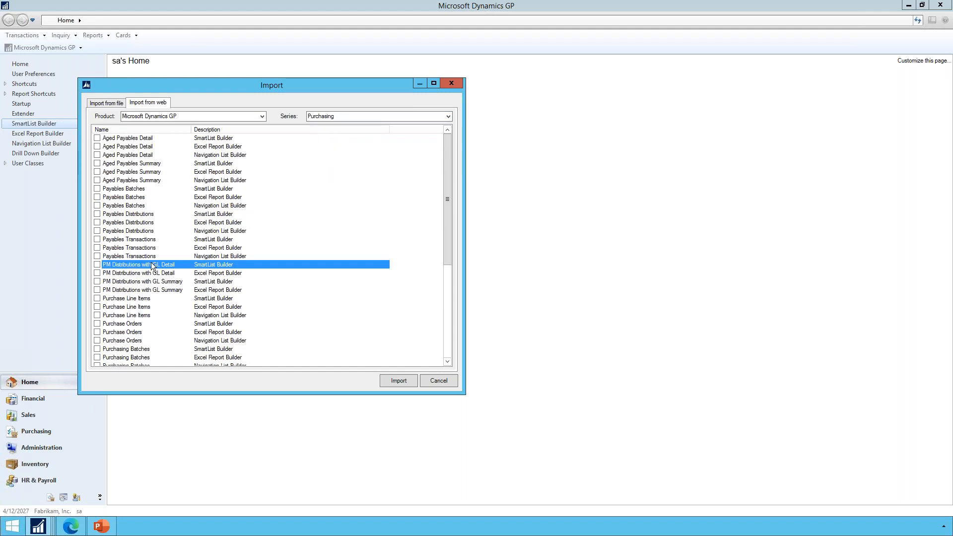
click(221, 273)
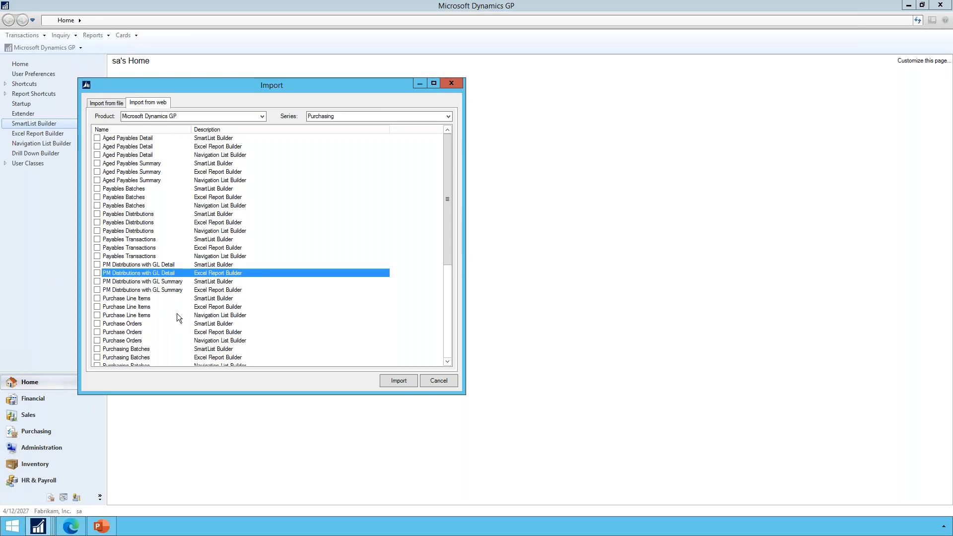
click(181, 282)
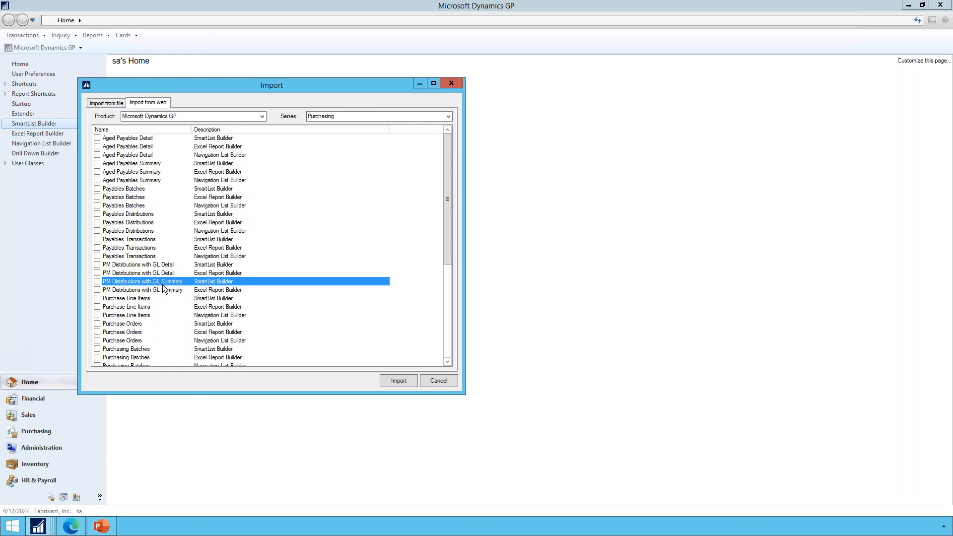
click(97, 266)
click(397, 381)
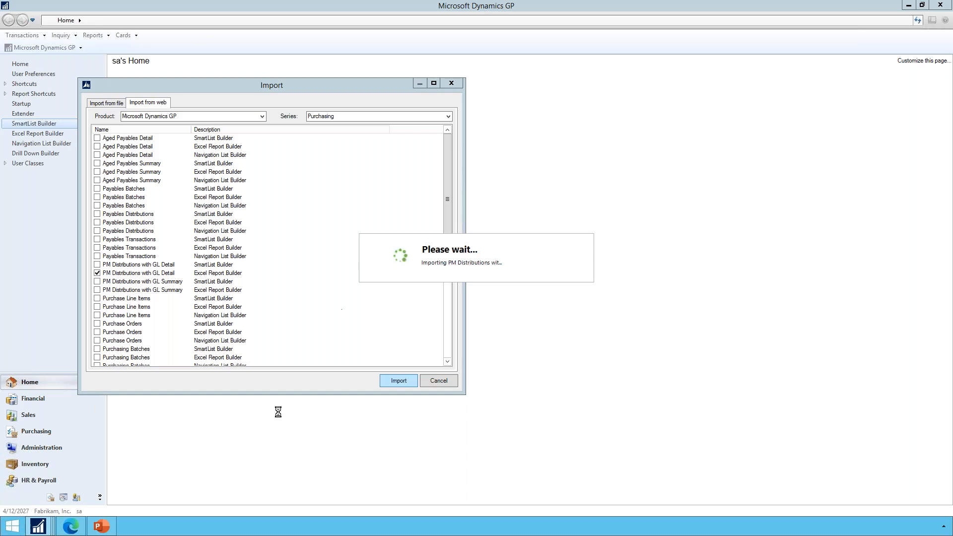
Switch to the Edge browser and display the Purchasing templates among the SmartList Builder downloads on the eOne website.
click(74, 529)
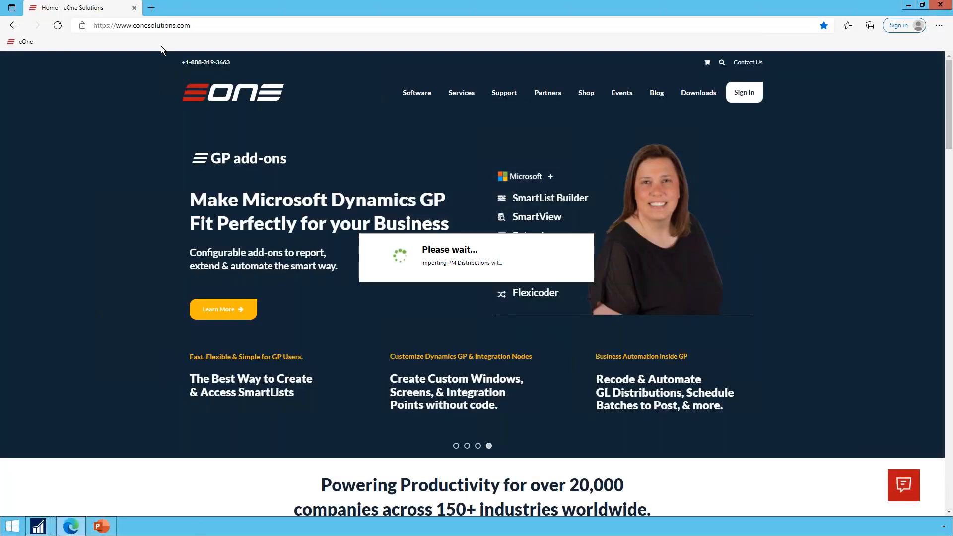
click(694, 95)
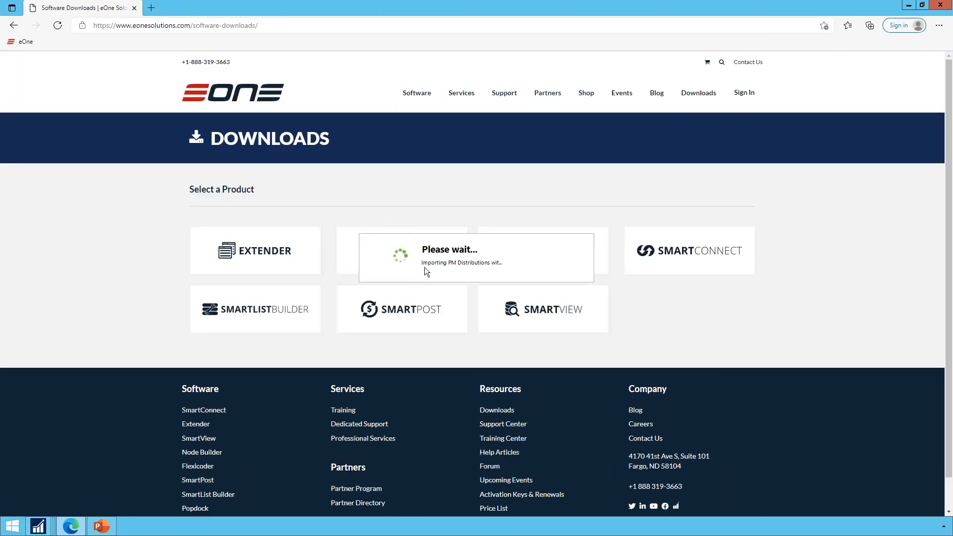
click(255, 309)
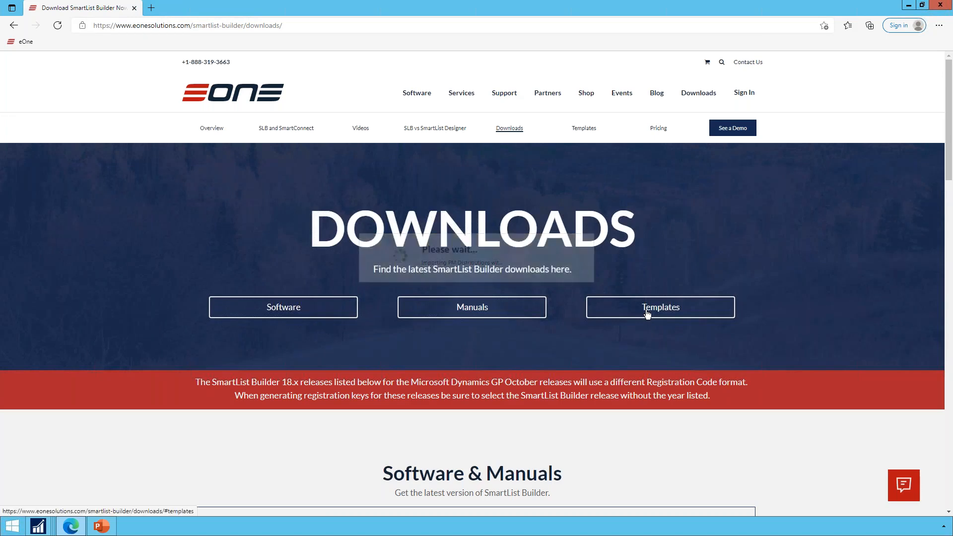
click(648, 318)
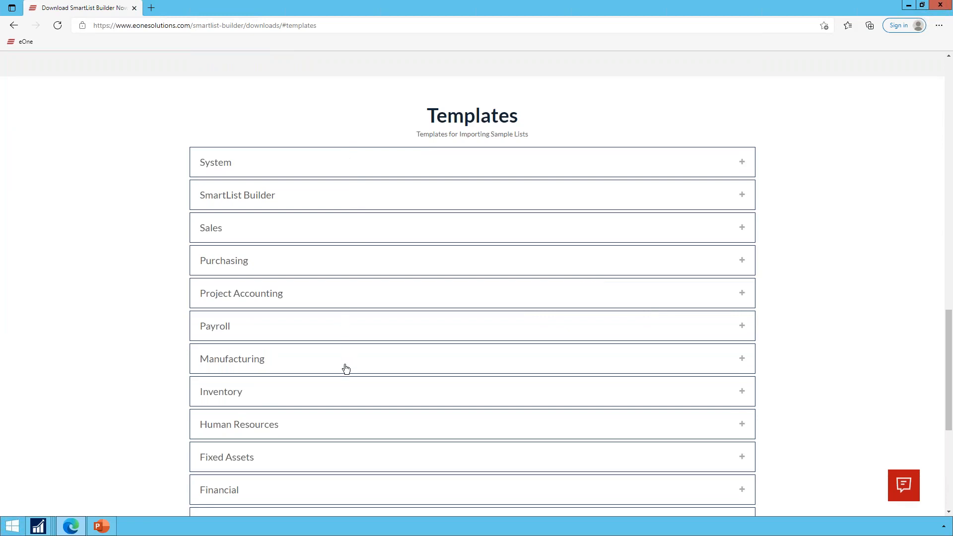
scroll(342, 434, down, 2)
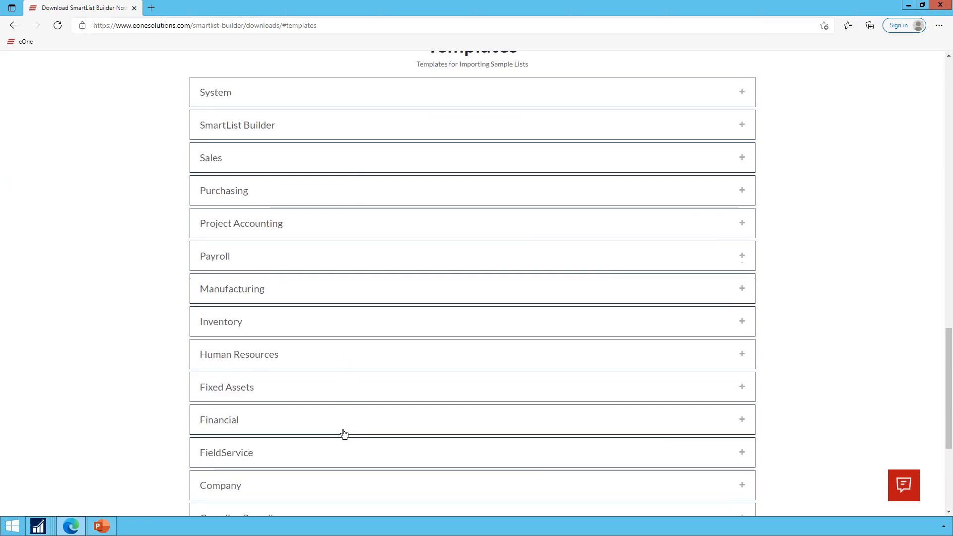
click(242, 197)
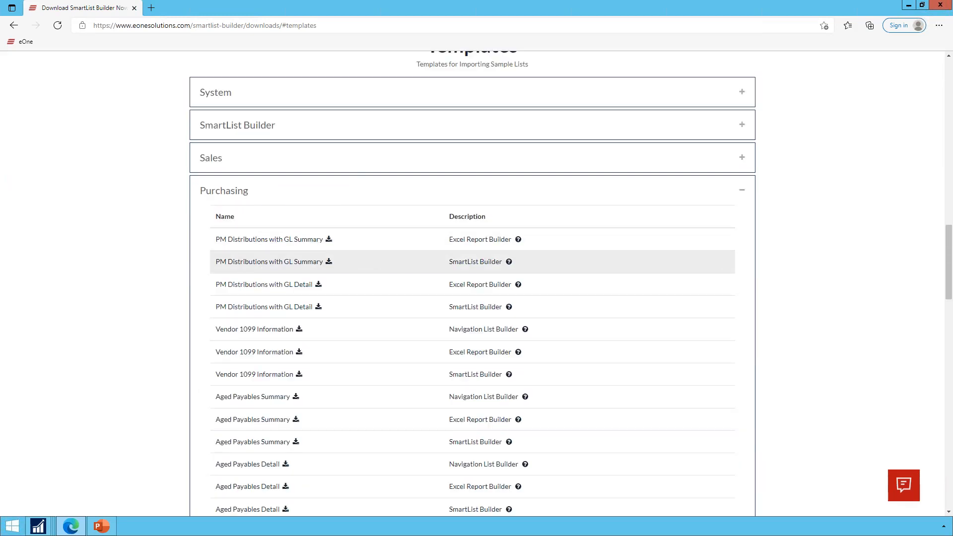
Examine the help article for the PM Distributions with GL Summary SmartList Builder template, and return to the template downloads page.
scroll(299, 344, down, 10)
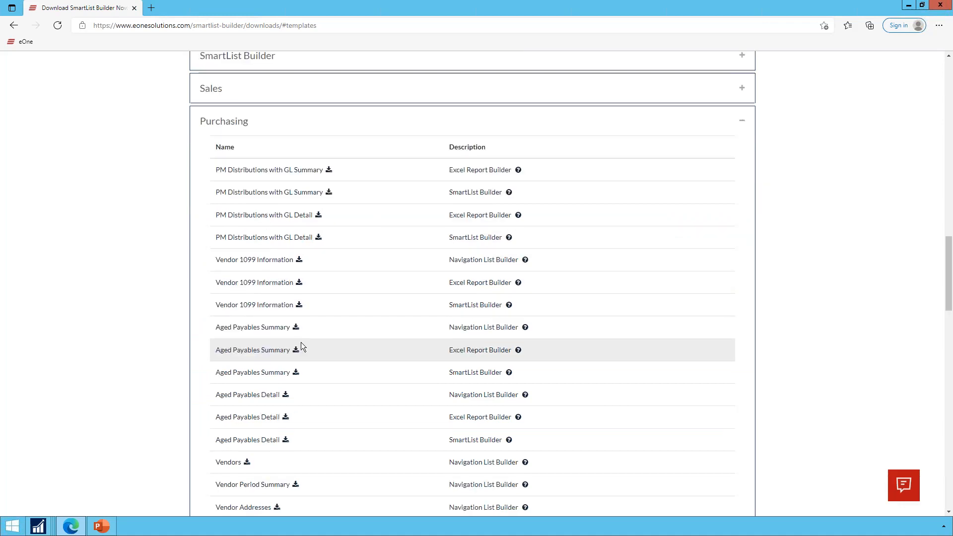
scroll(299, 344, up, 10)
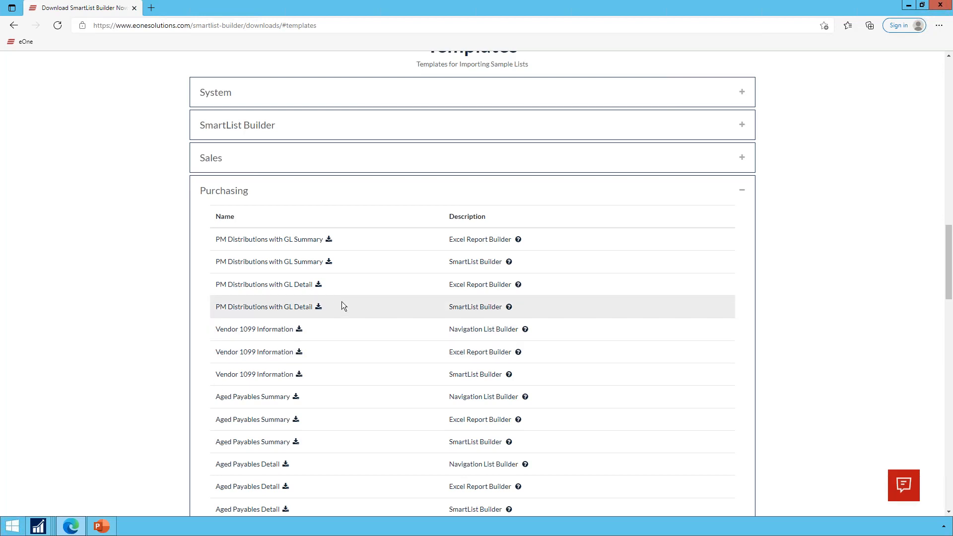
click(509, 263)
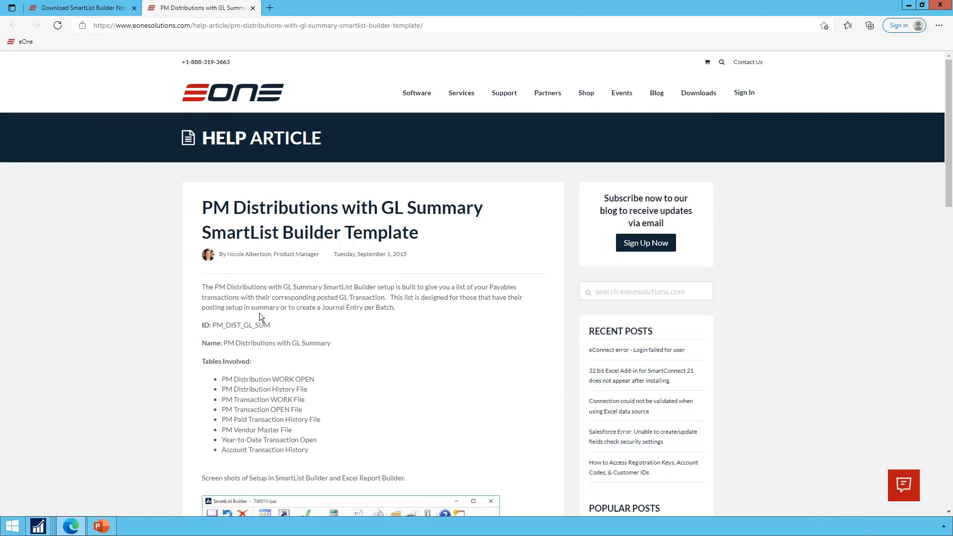
scroll(253, 418, down, 10)
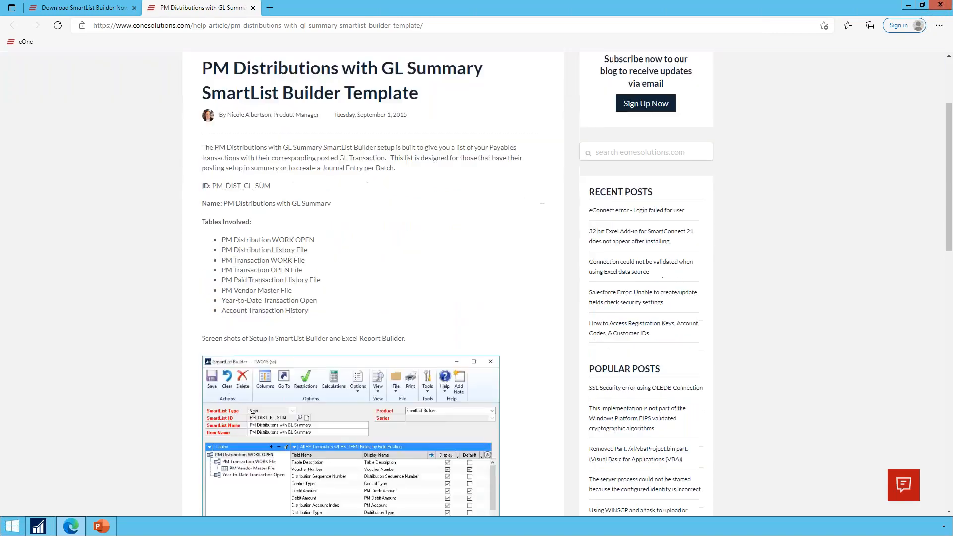
scroll(250, 415, down, 2)
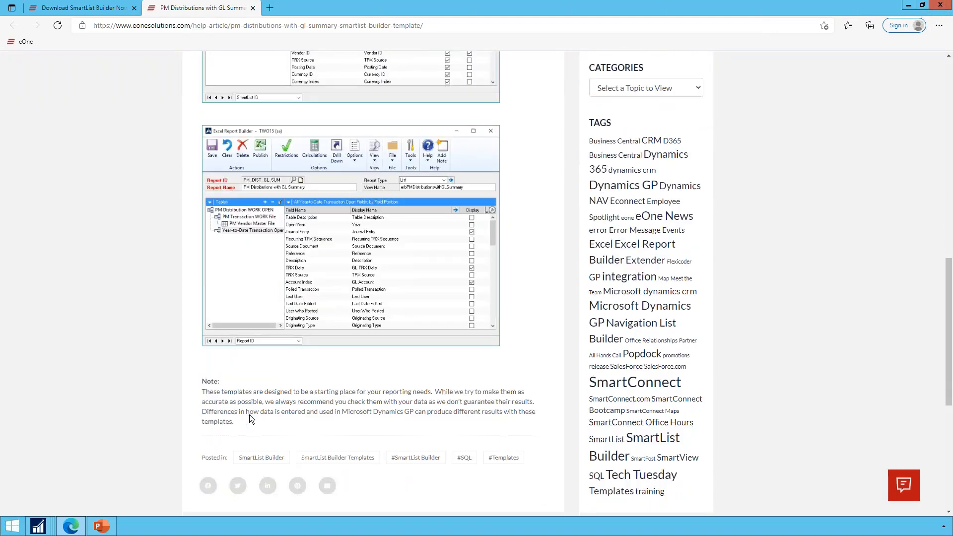
scroll(249, 415, up, 3)
scroll(249, 415, up, 10)
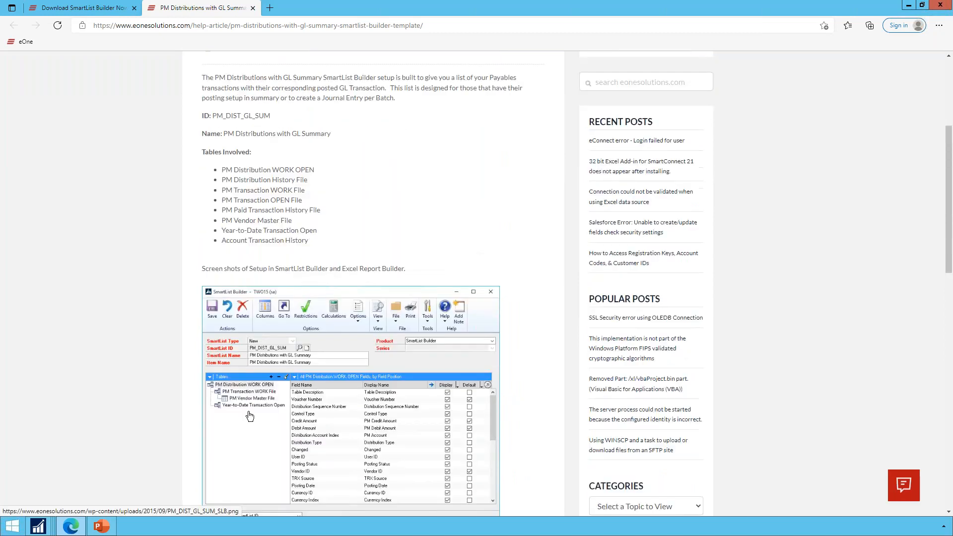
click(81, 8)
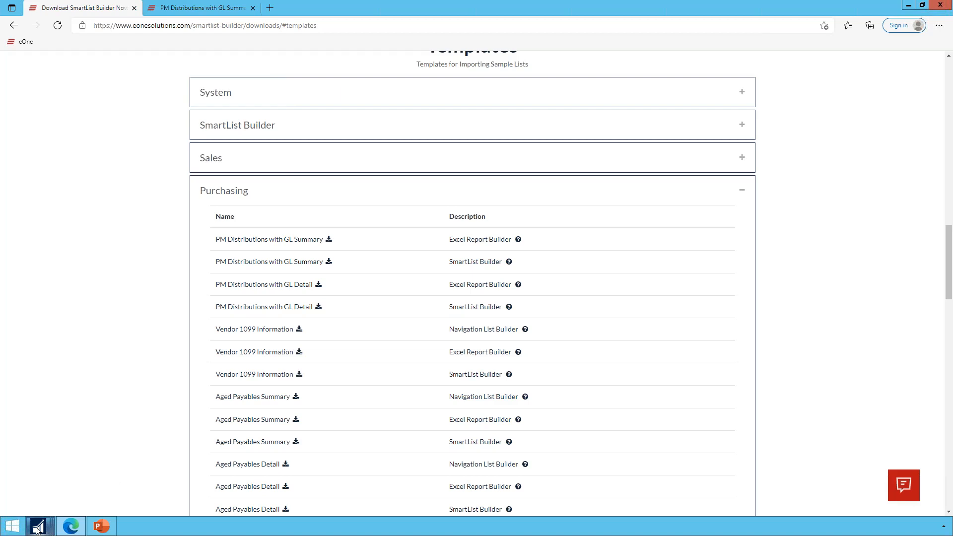
Switch to Microsoft Dynamics GP and open the Excel Report Builder window.
mouse_move(37, 530)
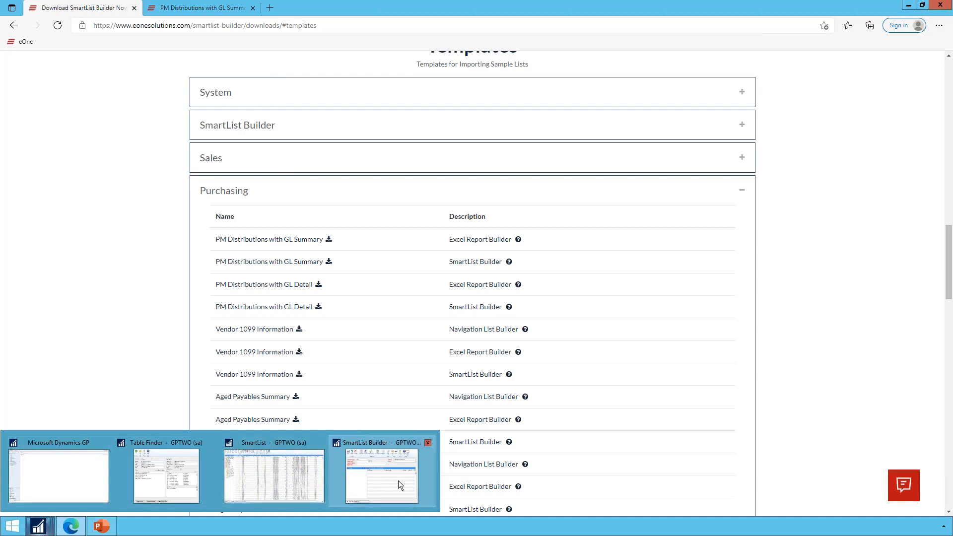
click(94, 479)
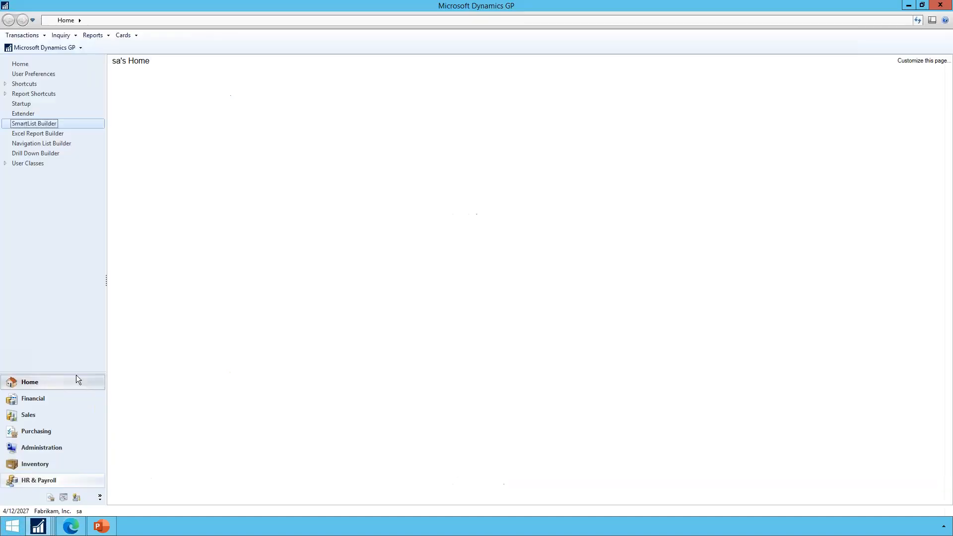
click(46, 50)
mouse_move(41, 94)
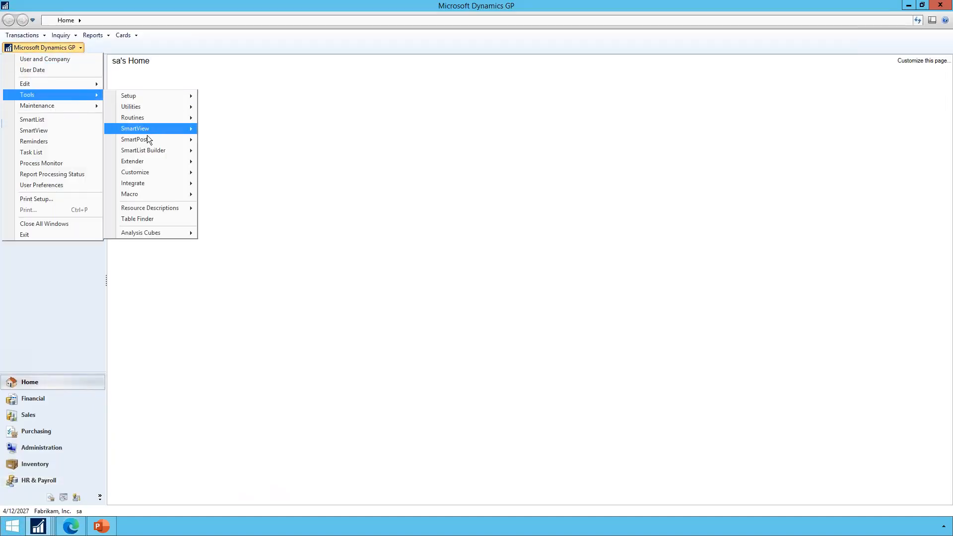
mouse_move(150, 151)
mouse_move(236, 163)
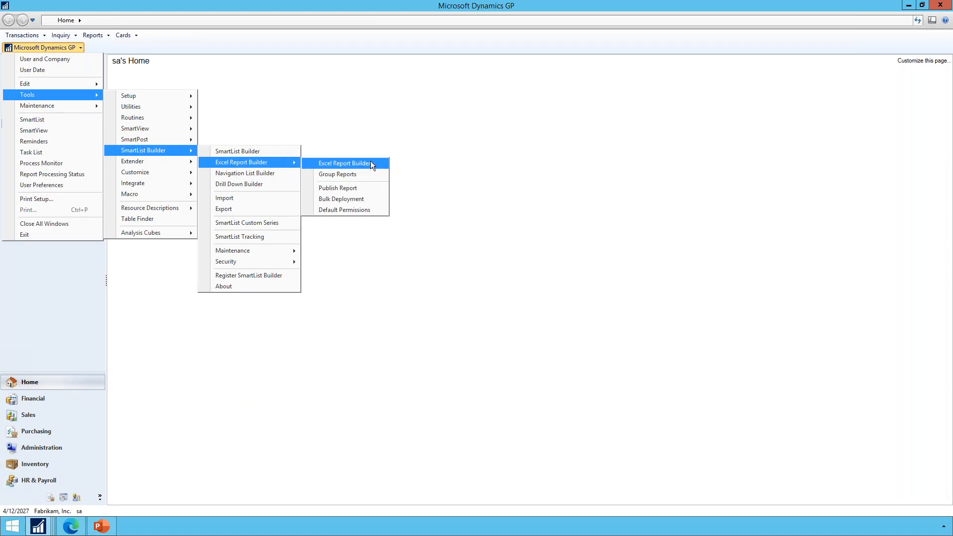
click(361, 161)
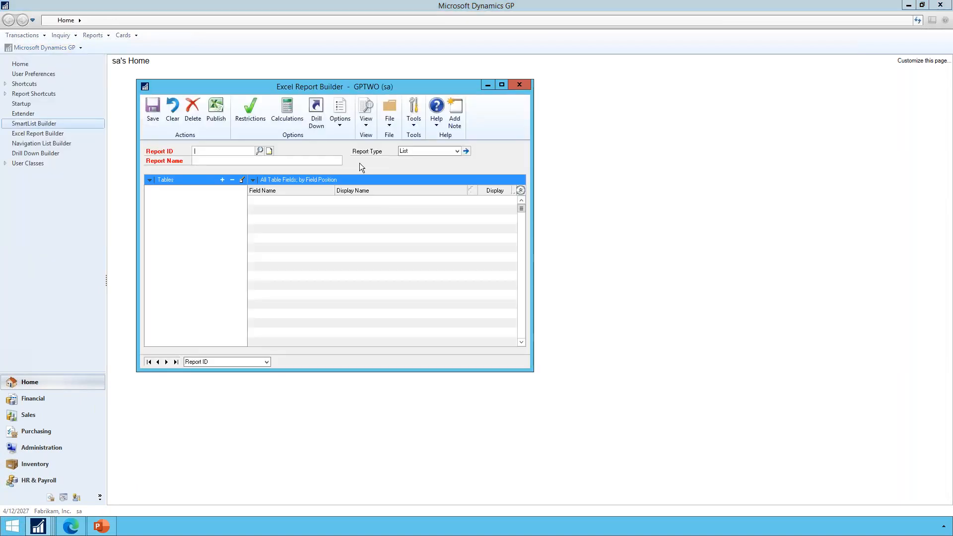
Load the PM_DIST_GL_DTL report and choose to publish it to File.
click(260, 150)
double_click(281, 276)
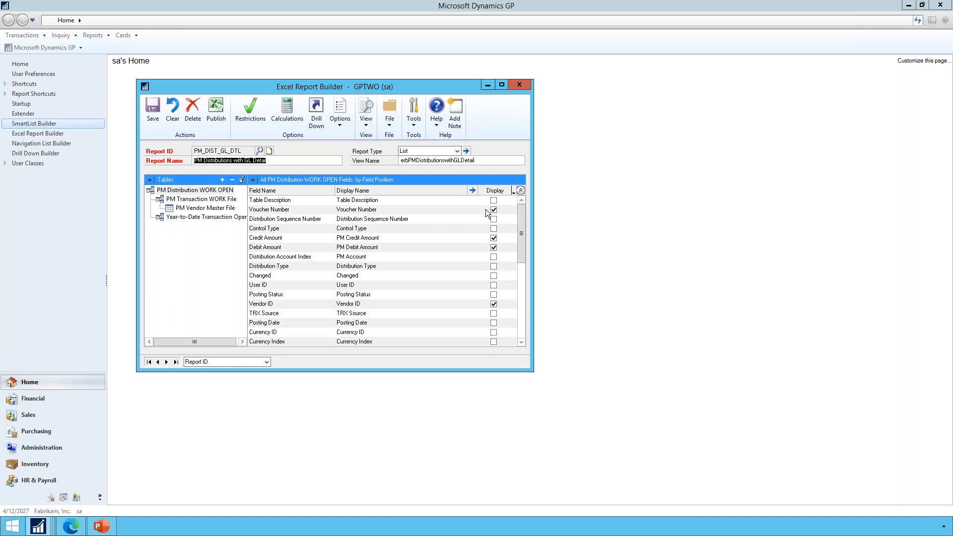
click(212, 121)
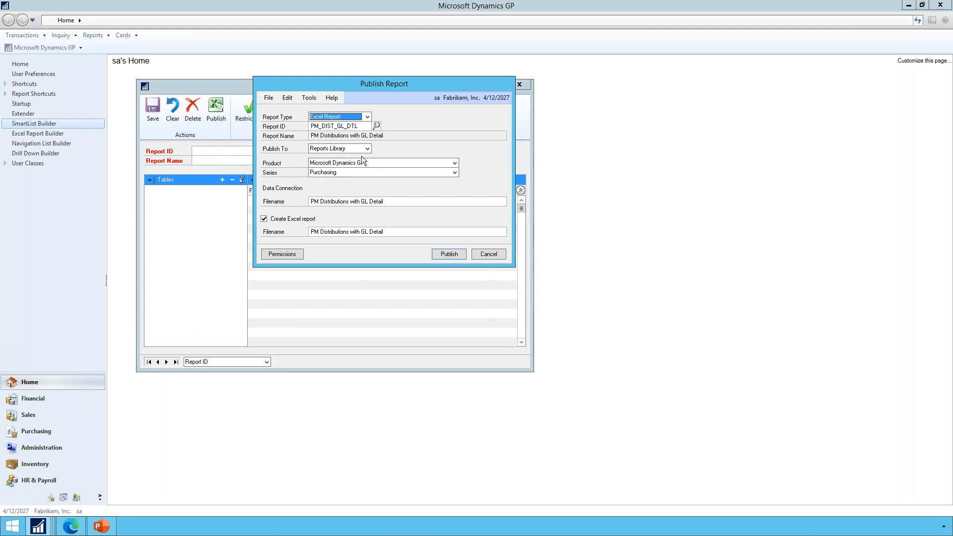
click(348, 149)
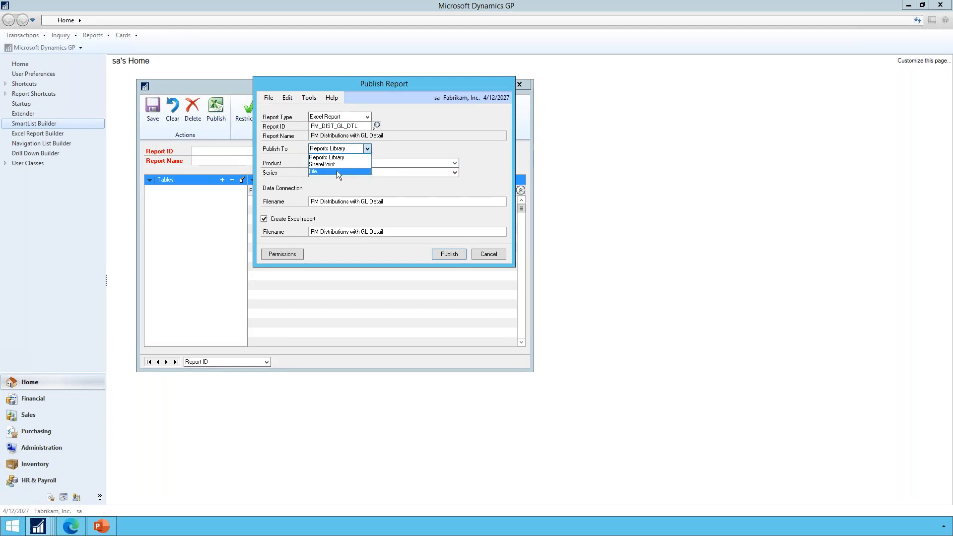
click(336, 171)
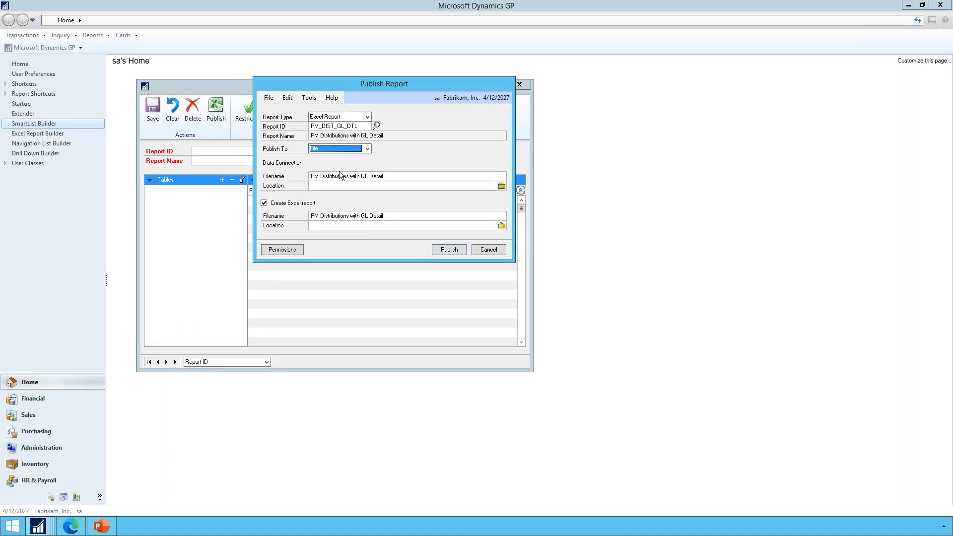
Set the data connection and Excel report locations to the Desktop and publish the report.
click(501, 186)
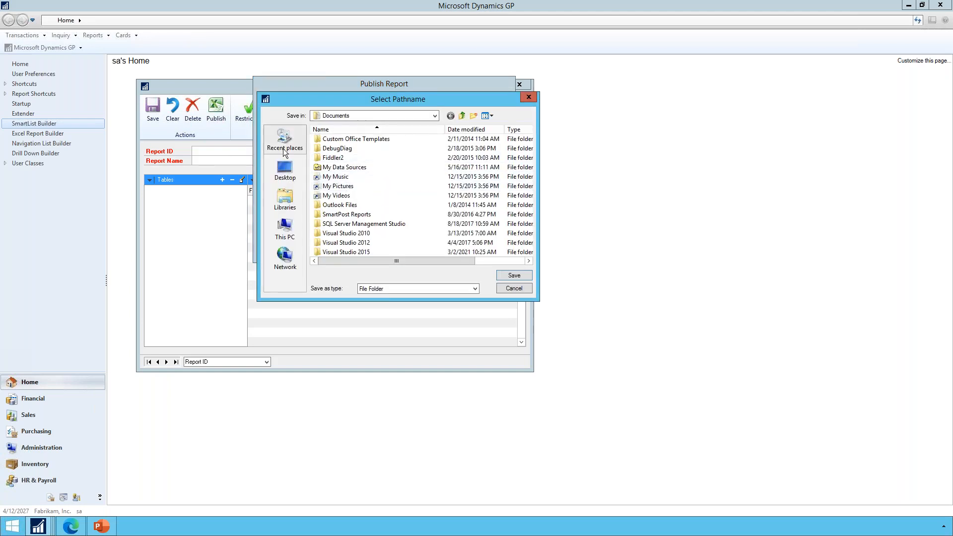
click(295, 170)
click(502, 274)
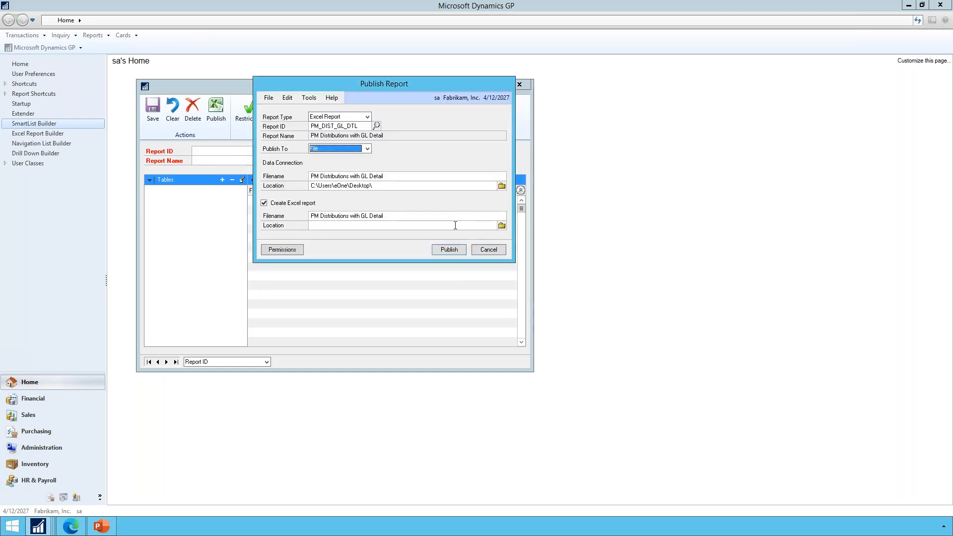
click(502, 222)
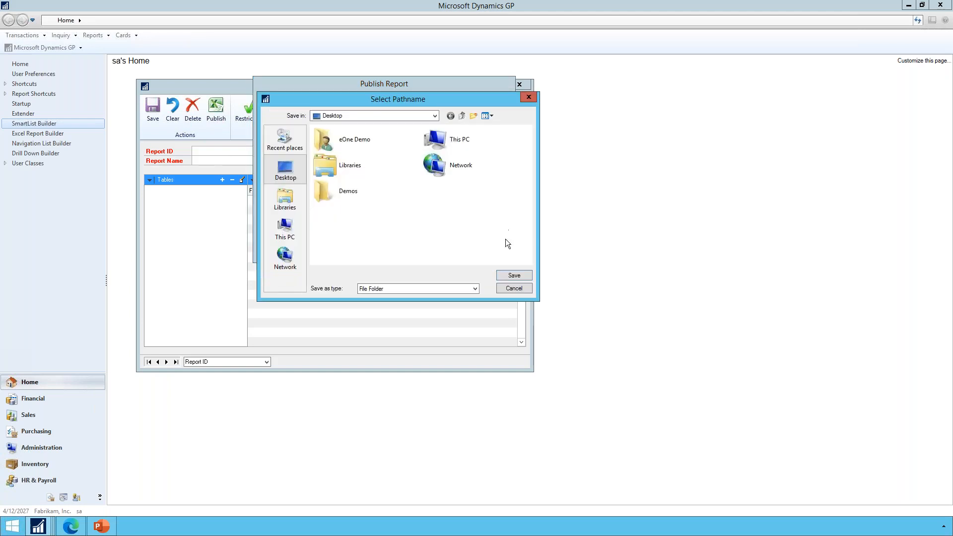
click(527, 274)
click(449, 250)
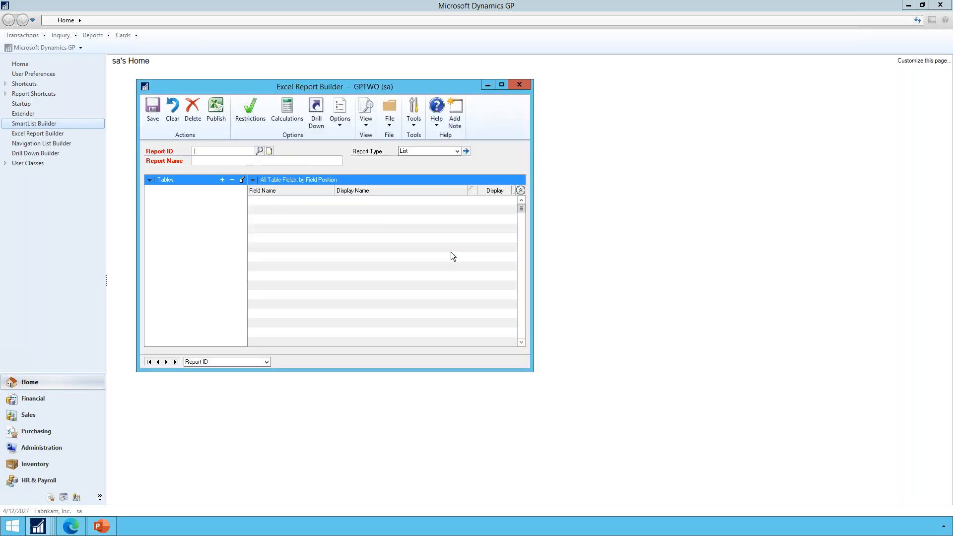
Open the published GPTWO PM Distributions with GL Detail.xlsx from the desktop in Excel and enable its external data connections.
click(909, 5)
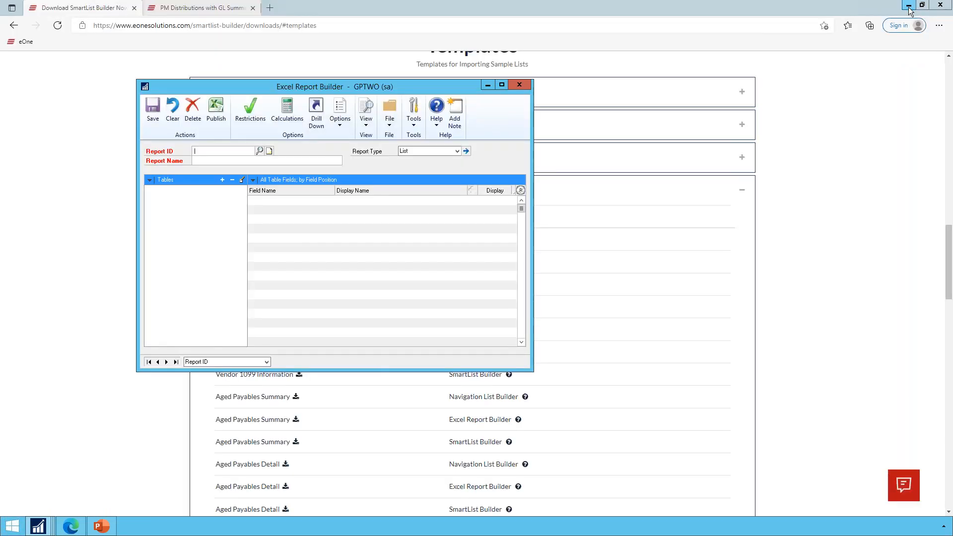
click(896, 5)
click(895, 5)
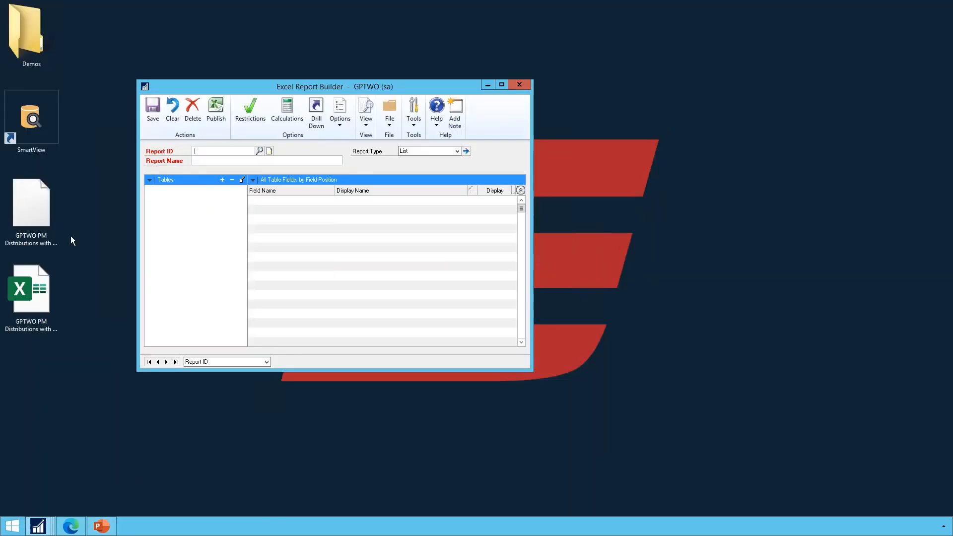
click(39, 281)
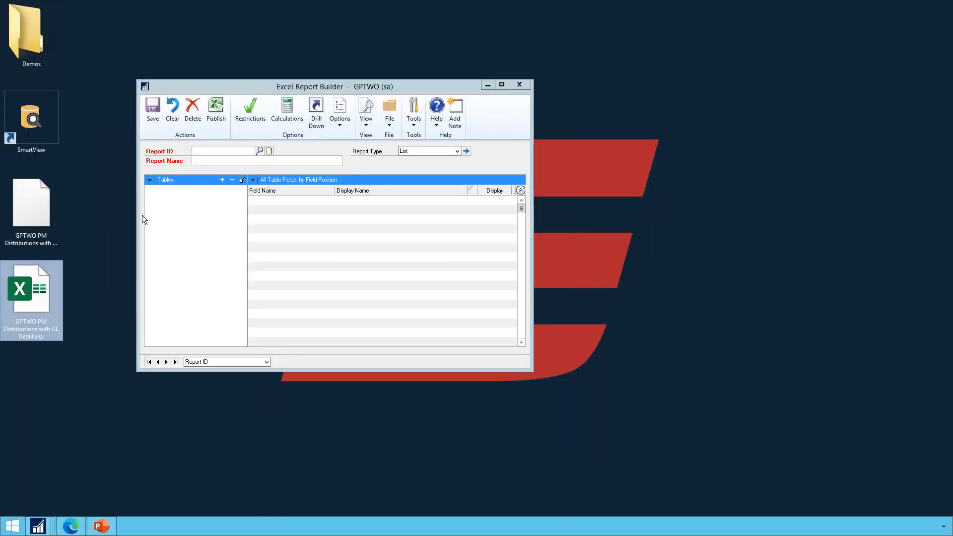
double_click(43, 287)
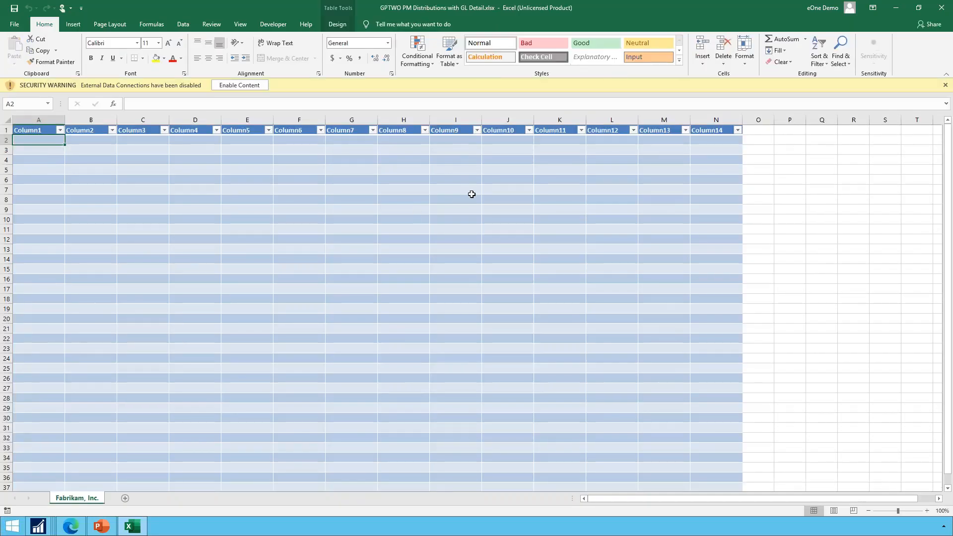
click(240, 85)
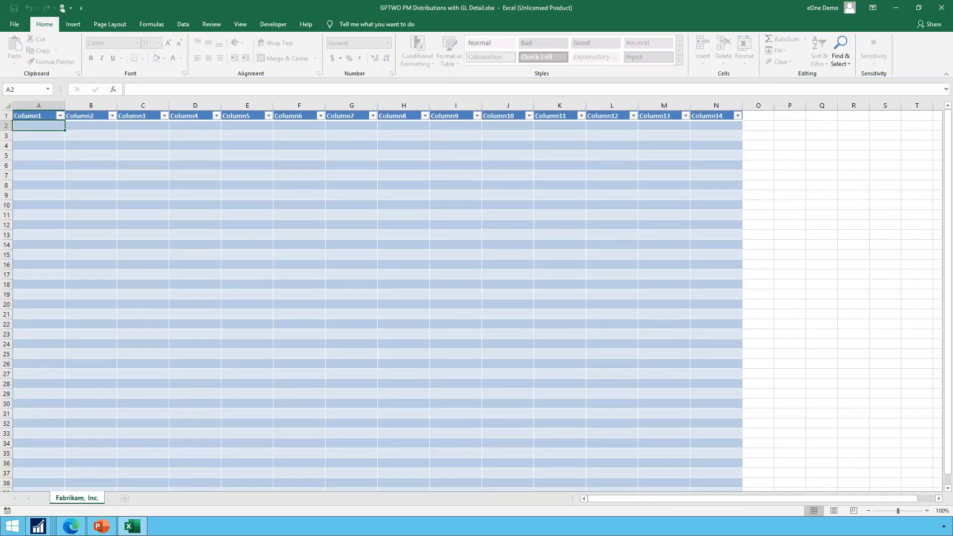
Close the Excel windows and reopen the published PM Distributions with GL Detail workbook from the desktop.
click(571, 306)
click(939, 7)
double_click(16, 378)
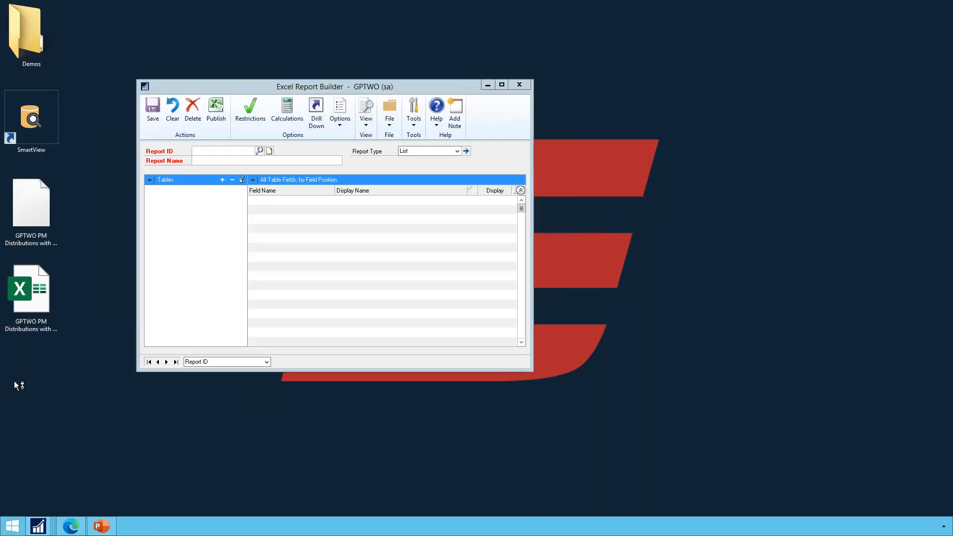
click(494, 289)
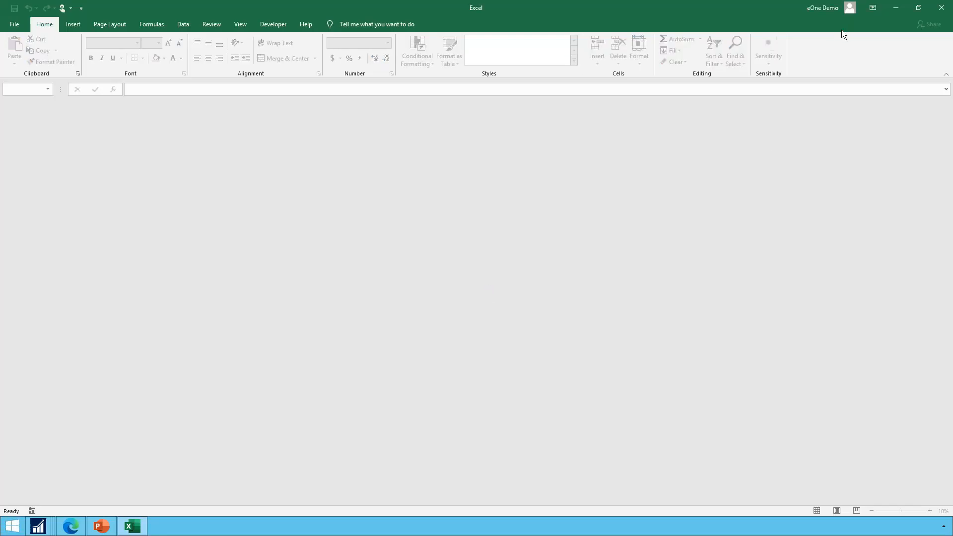
click(942, 8)
double_click(51, 317)
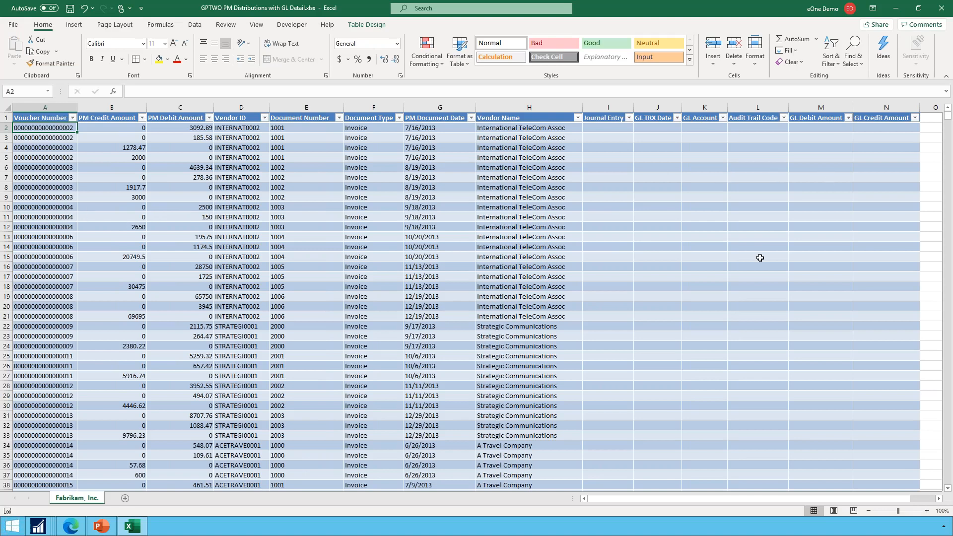
Examine the payables distribution rows for entries with matching GL journal entry, account, debit and credit data.
scroll(703, 282, down, 8)
scroll(703, 282, down, 20)
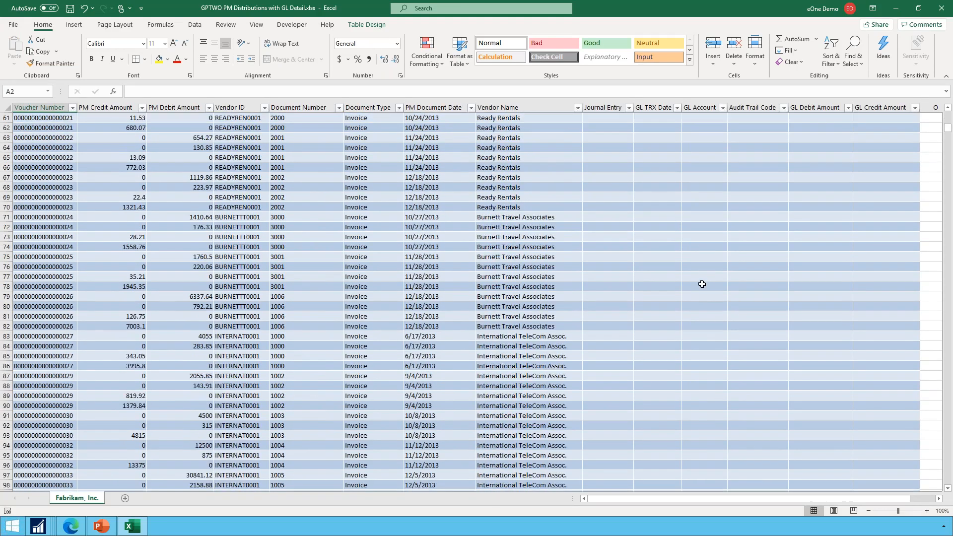
scroll(697, 287, down, 20)
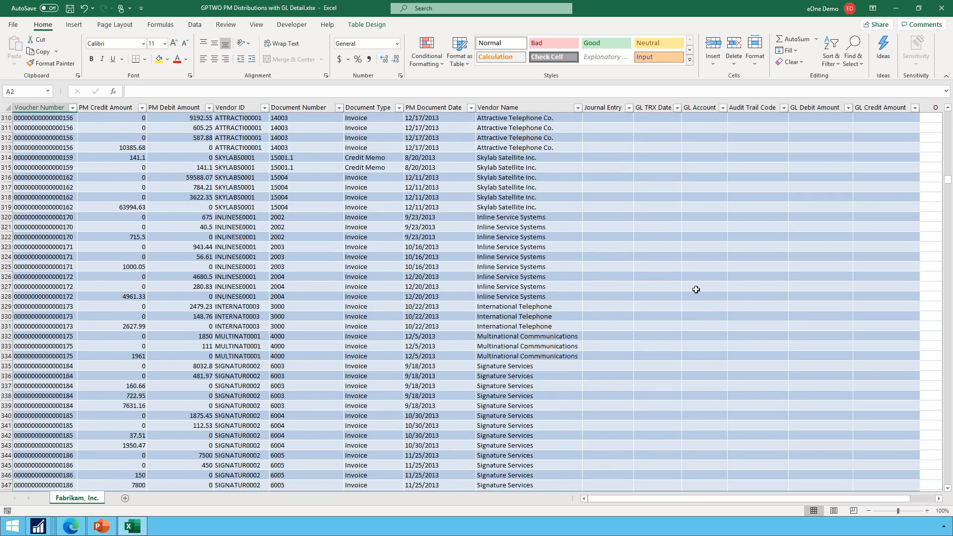
scroll(697, 288, up, 14)
scroll(697, 290, up, 4)
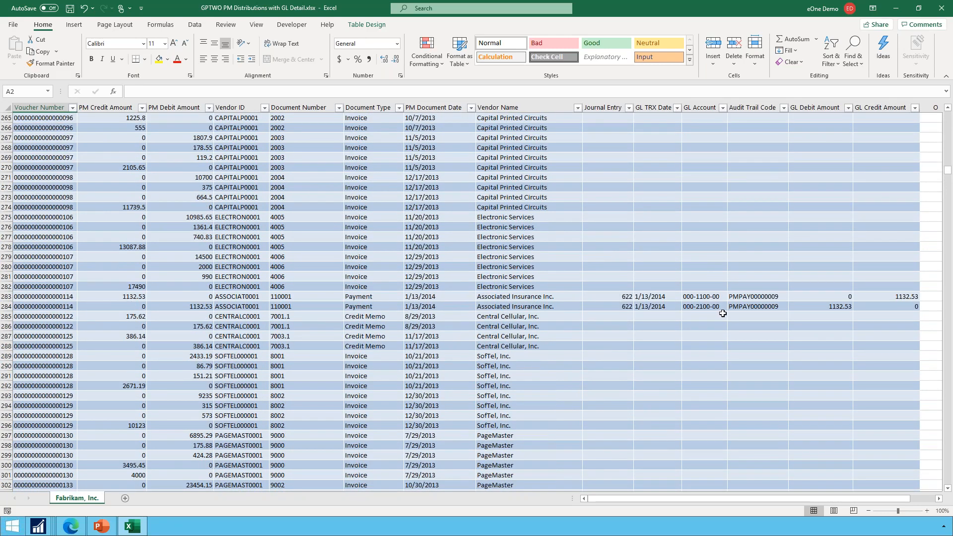
scroll(722, 311, down, 20)
scroll(710, 278, down, 15)
scroll(573, 243, up, 20)
scroll(503, 267, up, 20)
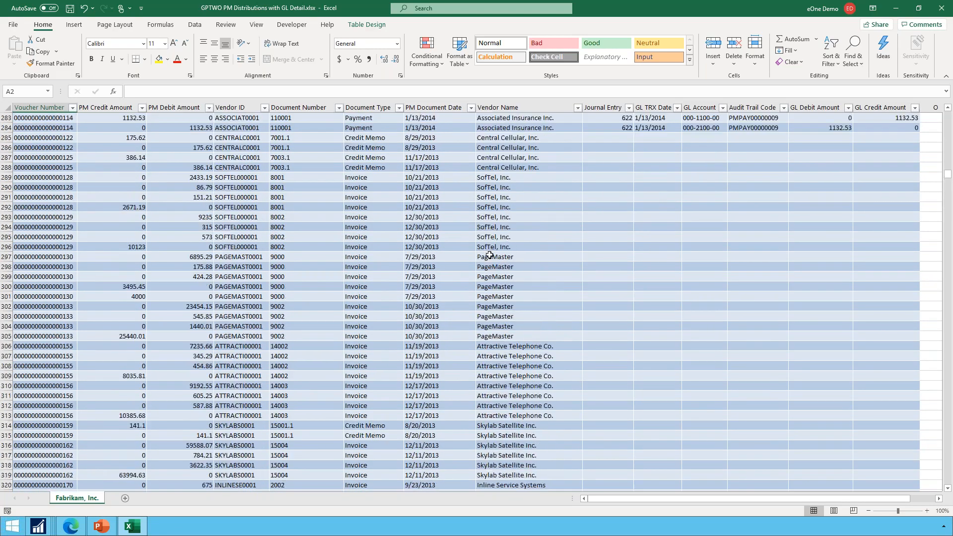
Clear the contents of cells A130:M159 in the table and refresh all of the workbook's external data.
click(194, 25)
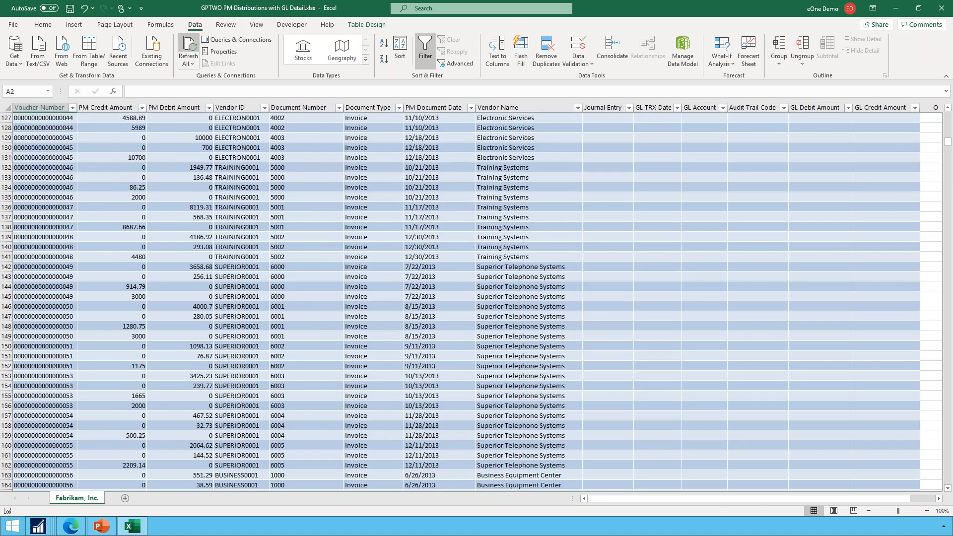
click(106, 157)
drag(39, 148, 40, 157)
drag(144, 245, 802, 432)
key(Delete)
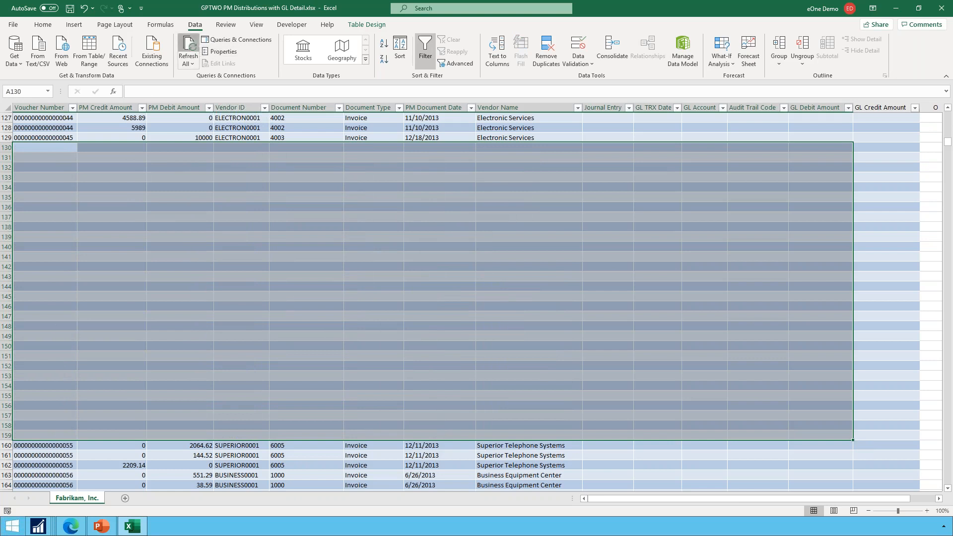
click(189, 48)
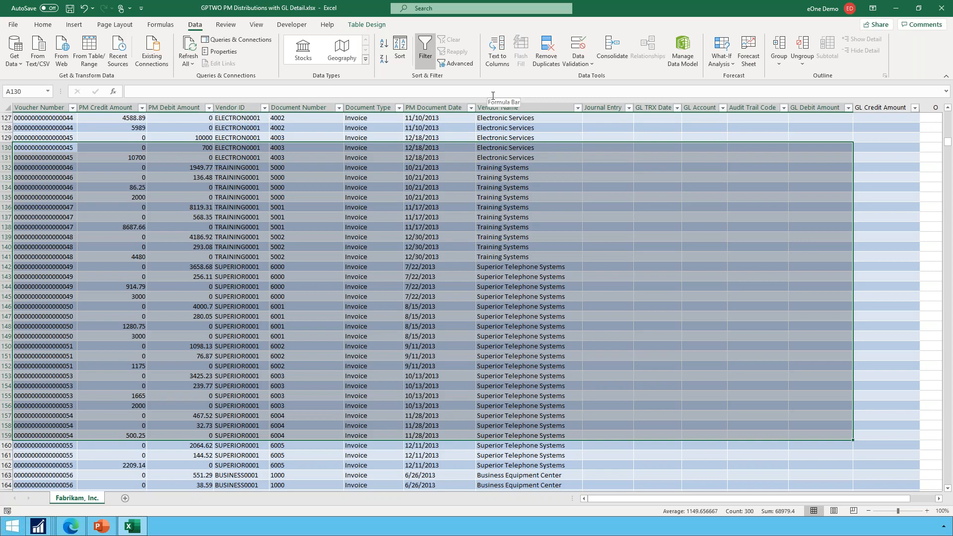
Close the published PM Distributions with GL Detail workbook without saving its changes.
scroll(697, 10, up, 1)
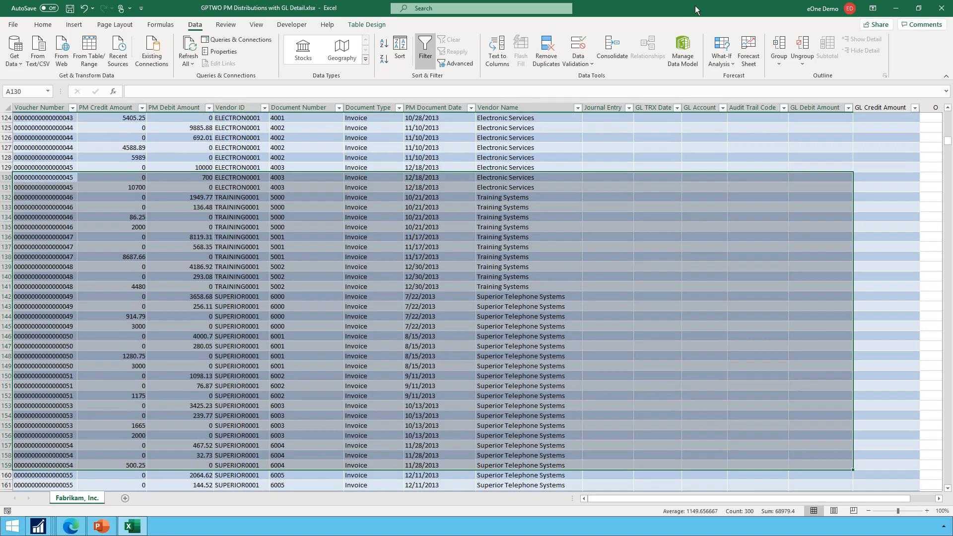
scroll(539, 258, up, 20)
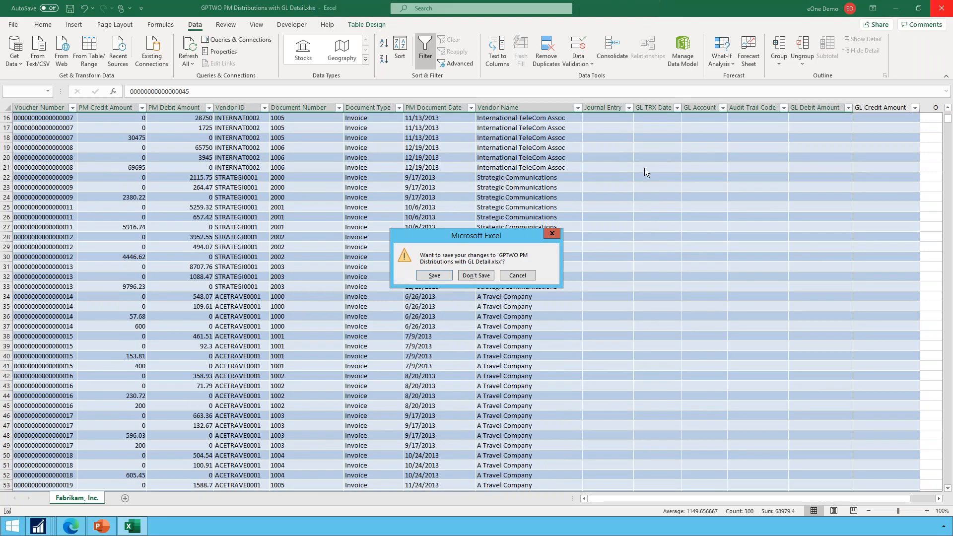
click(476, 275)
click(519, 84)
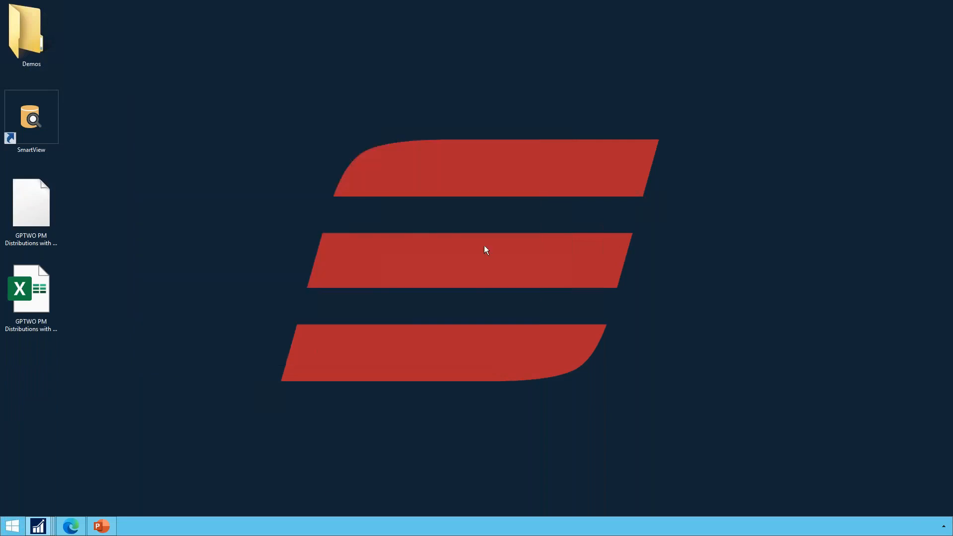
Switch to Microsoft Dynamics GP and open SmartView in a maximized window.
mouse_move(38, 526)
click(51, 479)
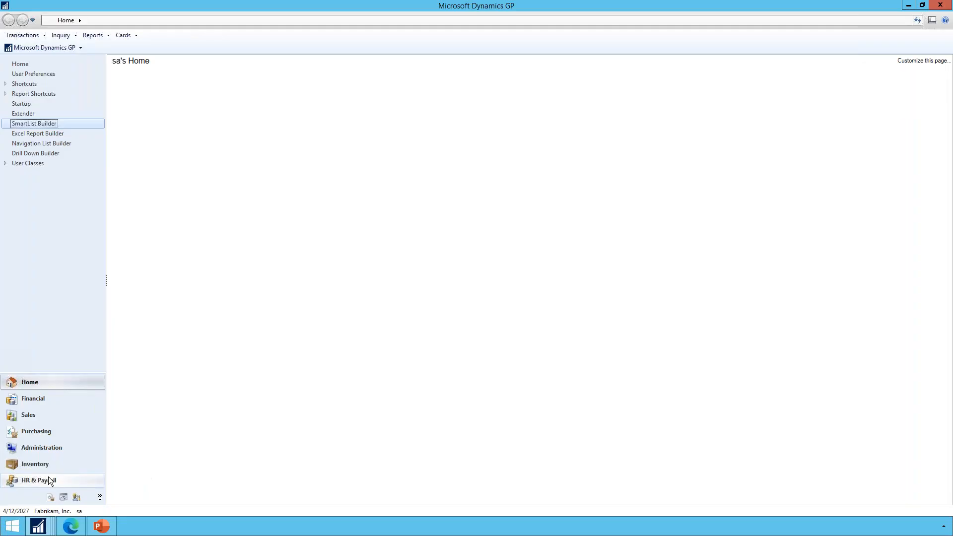
click(58, 47)
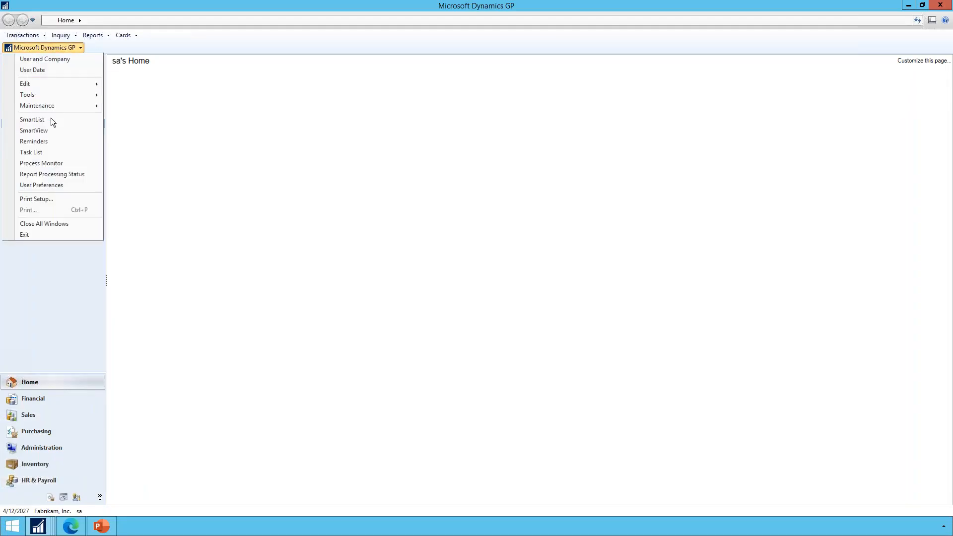
click(46, 131)
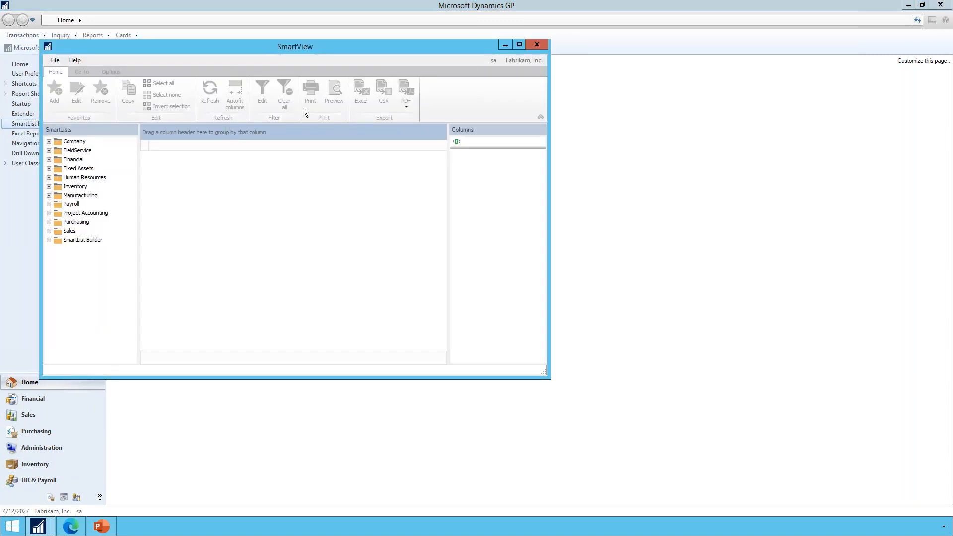
click(520, 45)
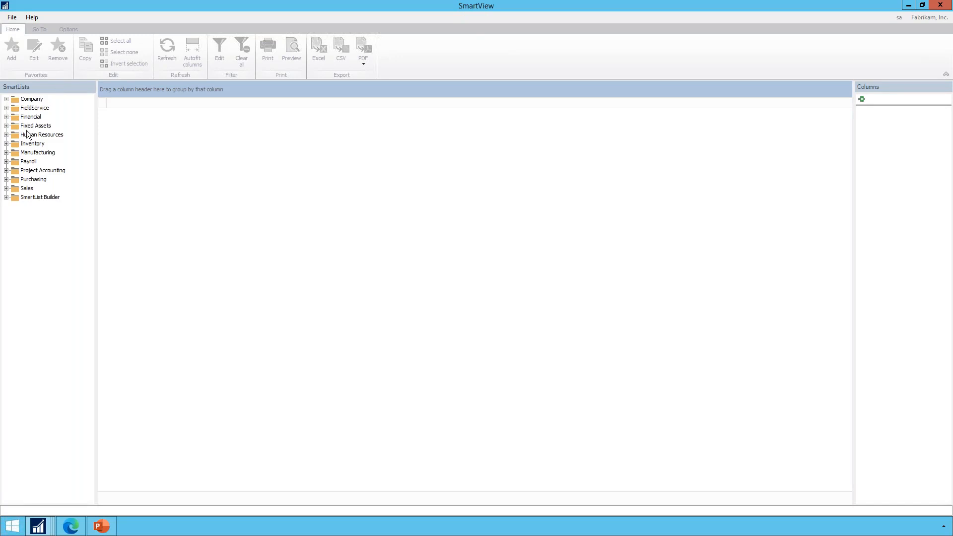
Open the PM Distributions with GL Detail list under SmartList Builder and lift its record limit to load all records.
click(6, 197)
click(64, 215)
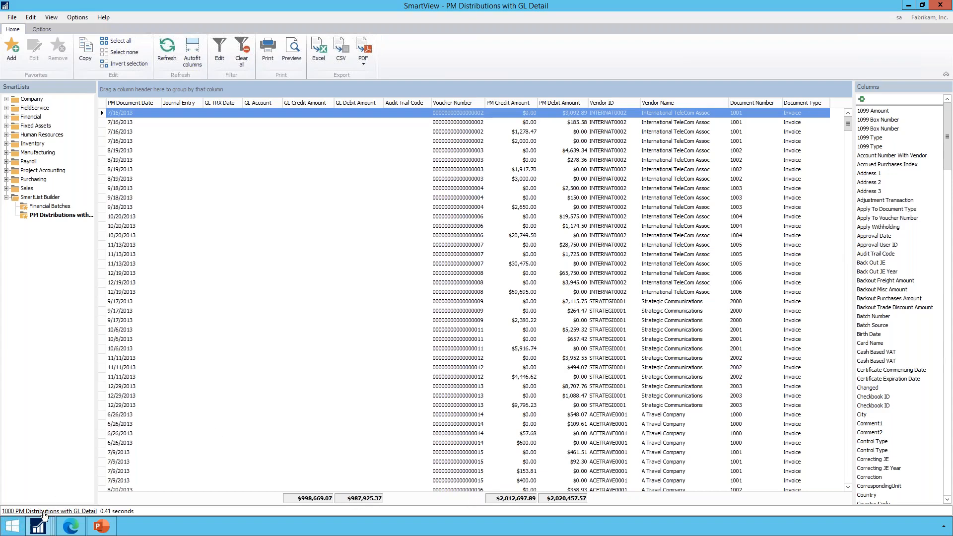
click(27, 511)
click(29, 496)
click(121, 493)
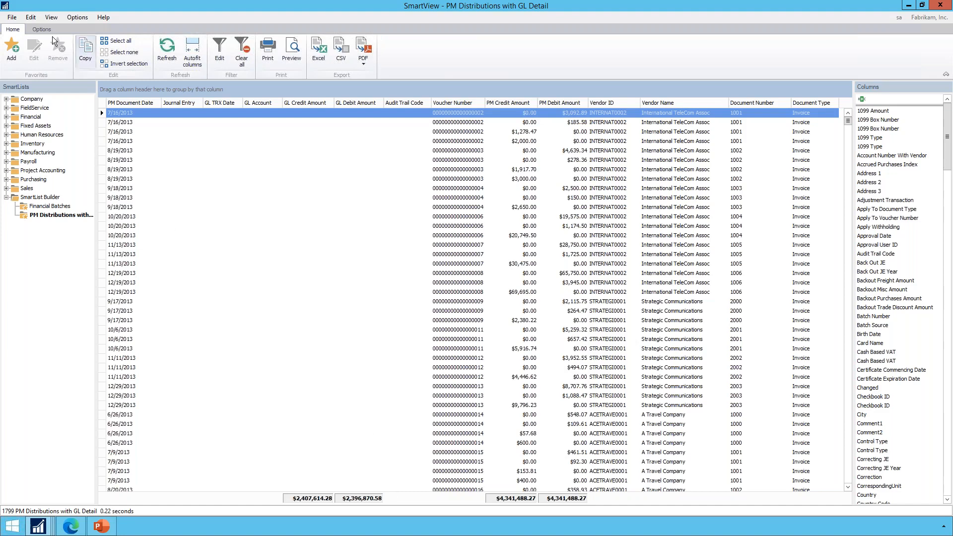
Open the PM Distributions with GL Detail SmartList for modification and bring up its Go To settings.
click(40, 29)
click(158, 52)
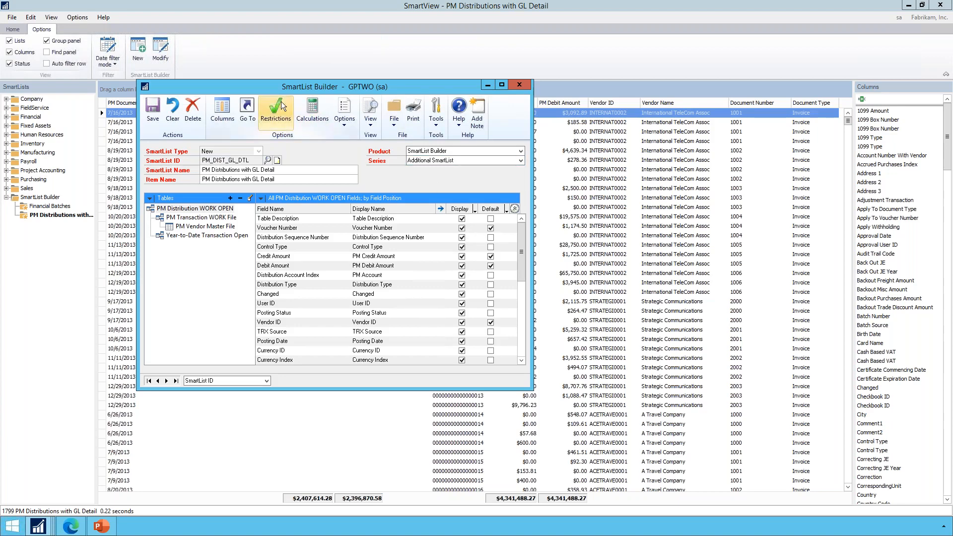
click(248, 106)
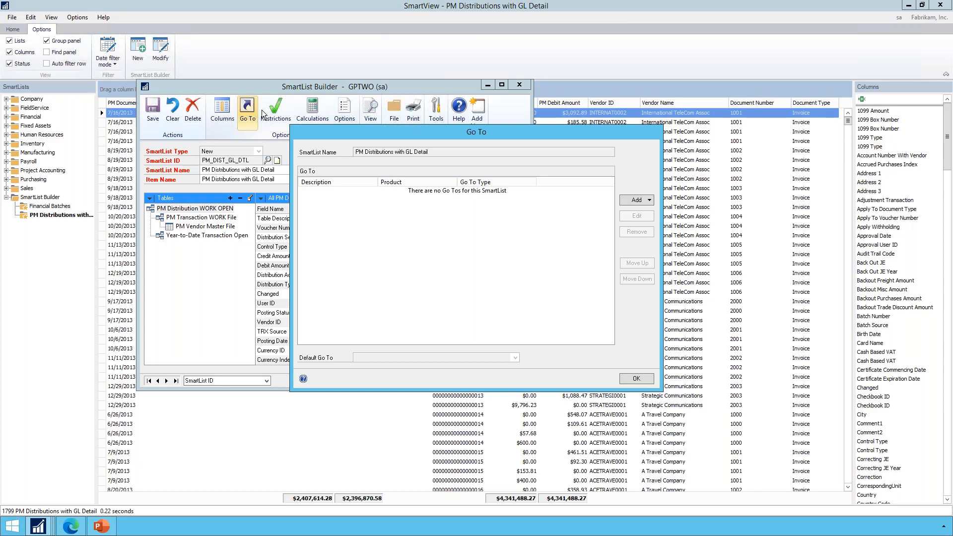
click(637, 201)
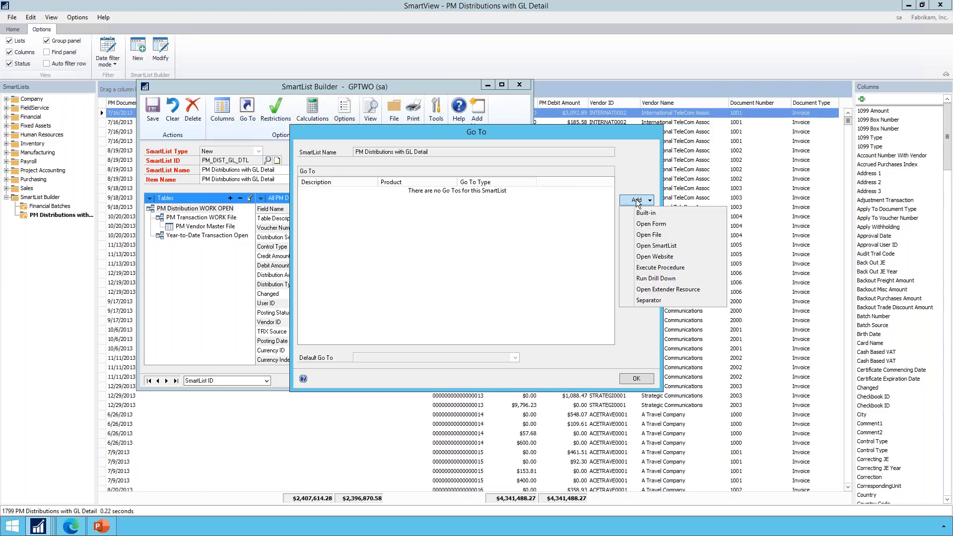
click(652, 224)
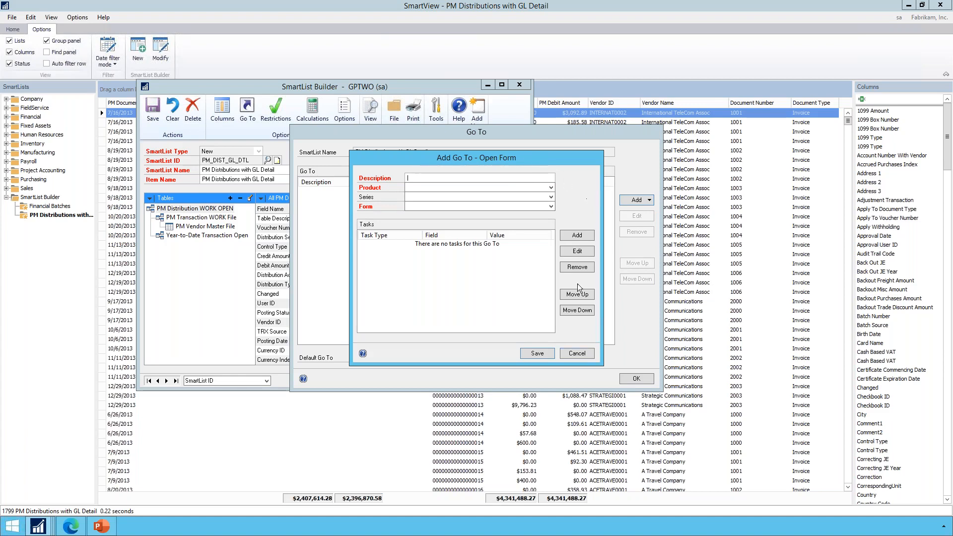
click(578, 356)
Start a new Open Form Go To with the description Journal Entry Inquiry.
click(649, 200)
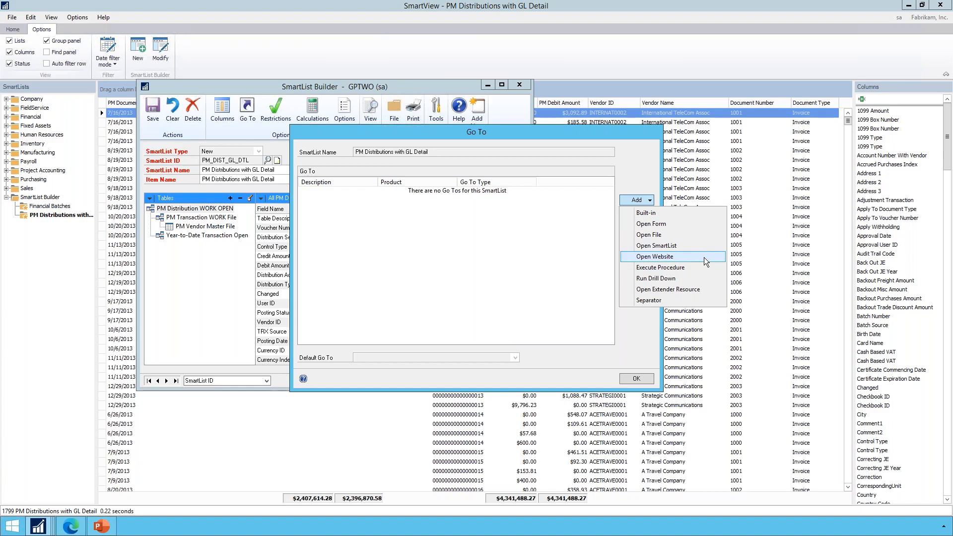
click(655, 224)
text(Joi)
text(urnal )
text(Entry)
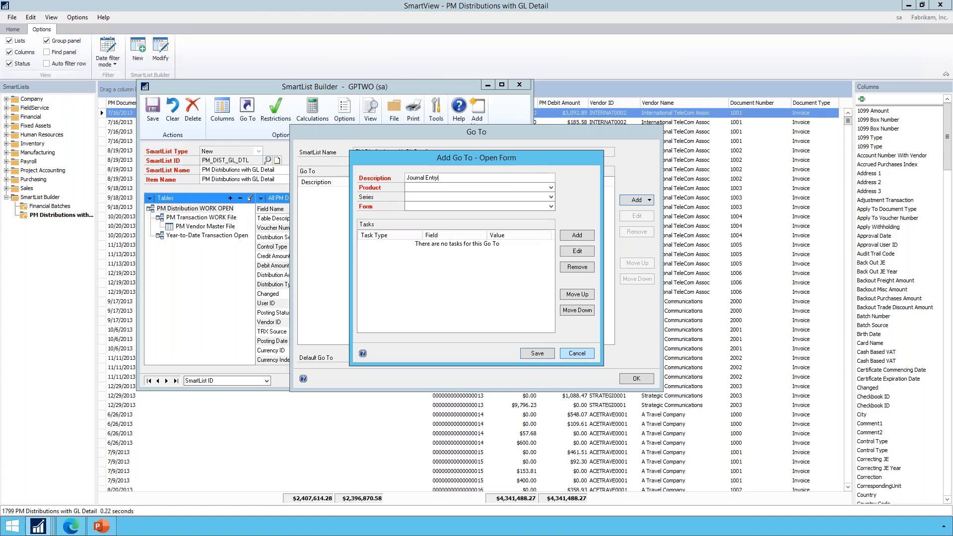
text( Inquiry)
Set the Go To's product to Microsoft Dynamics GP, series to Financial and form to Journal Entry Inquiry.
key(Tab)
key(m)
key(i)
click(440, 195)
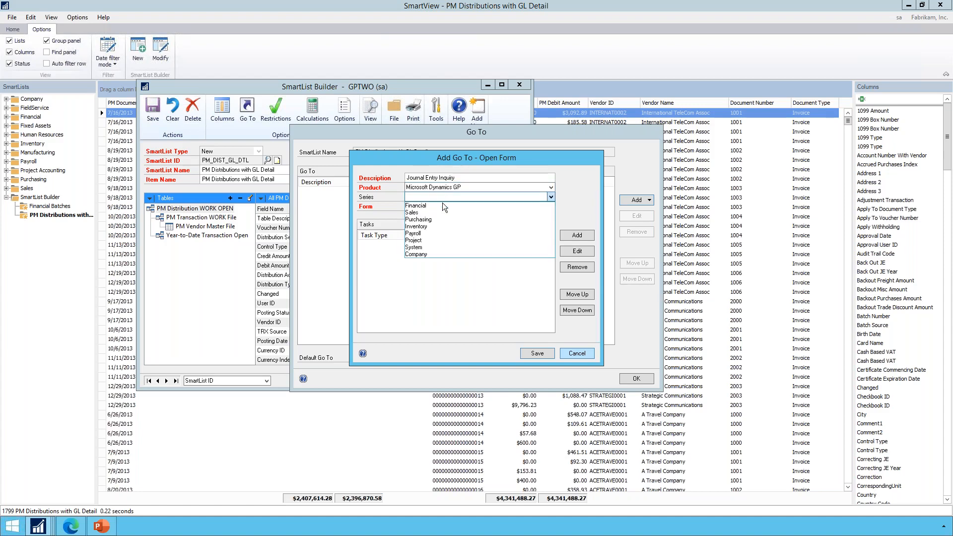
click(428, 207)
key(f)
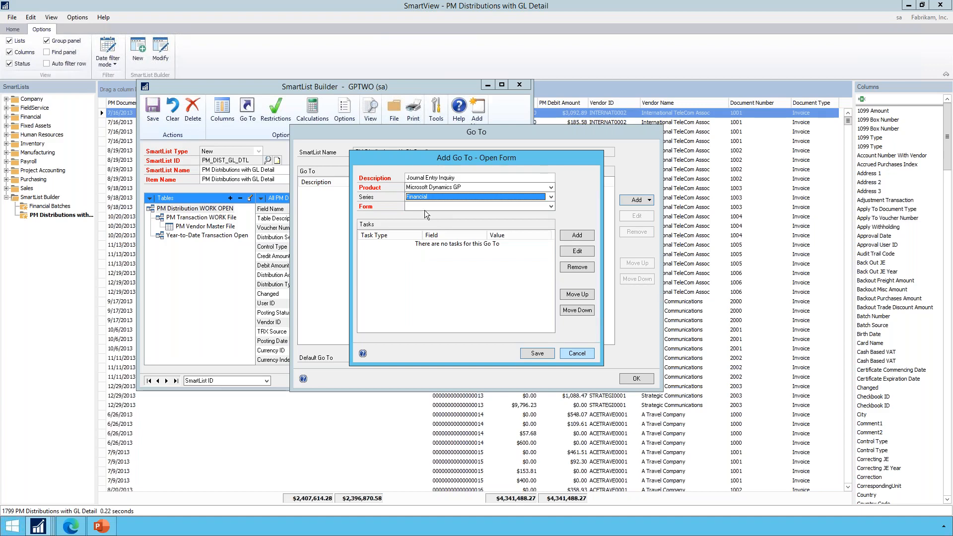
click(425, 208)
key(j)
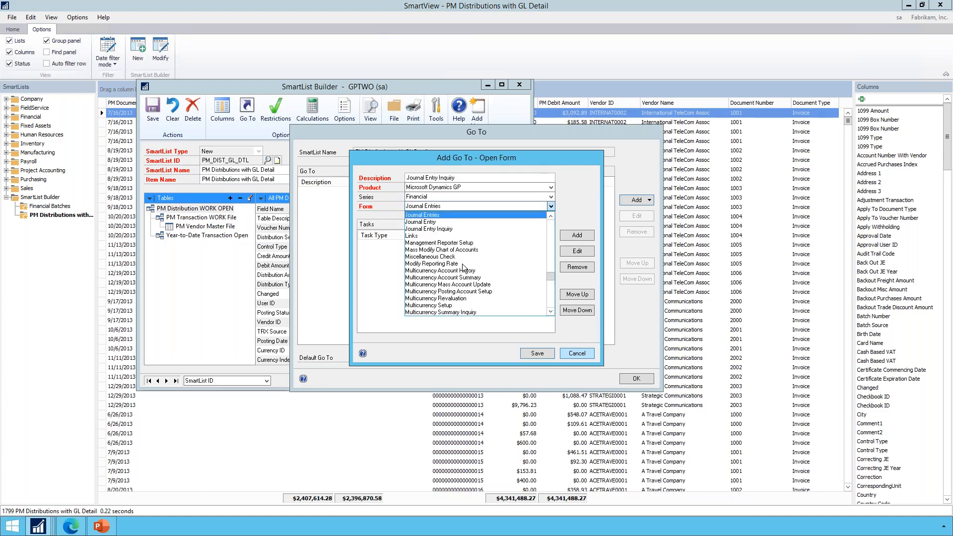
click(464, 227)
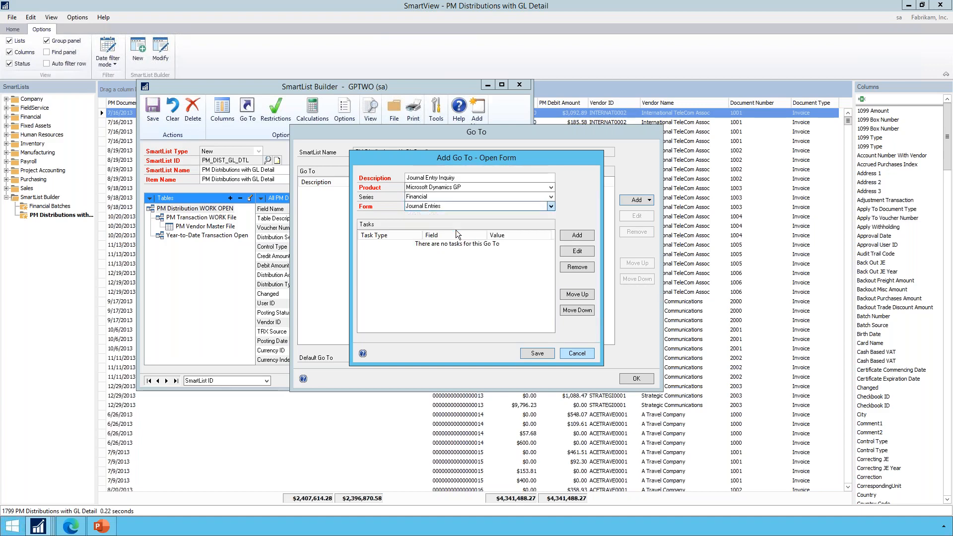
Add a Go To task that sets a field value and runs the field script, targeting the Journal Entry field.
click(576, 235)
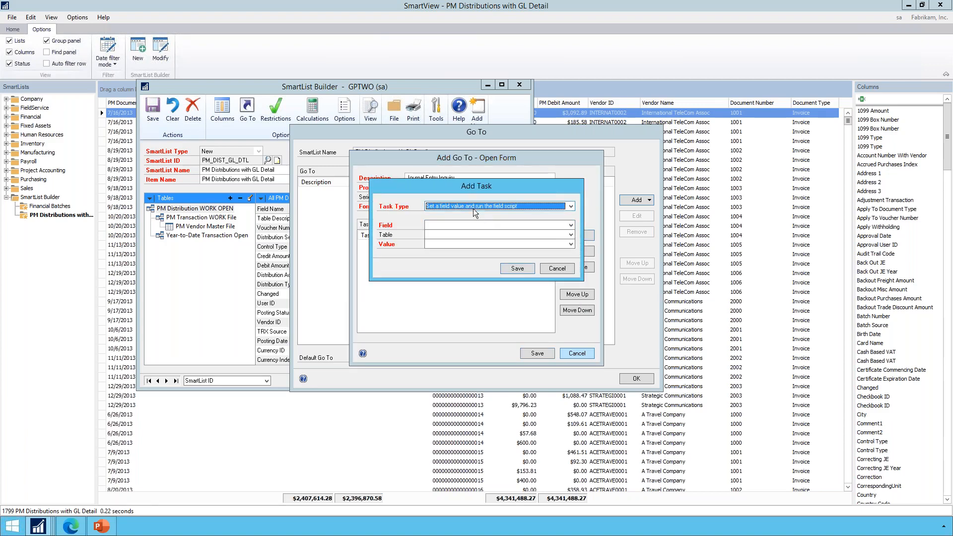
click(468, 206)
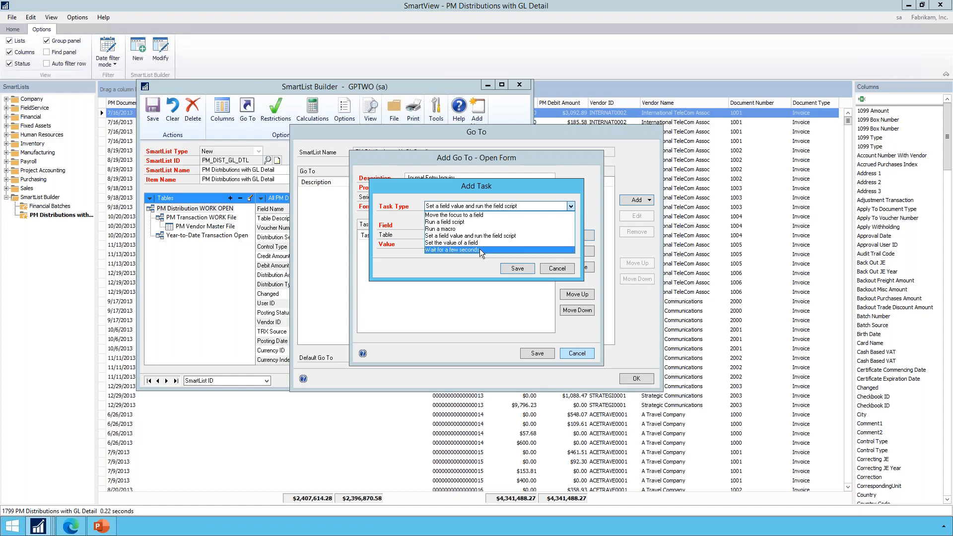
click(476, 236)
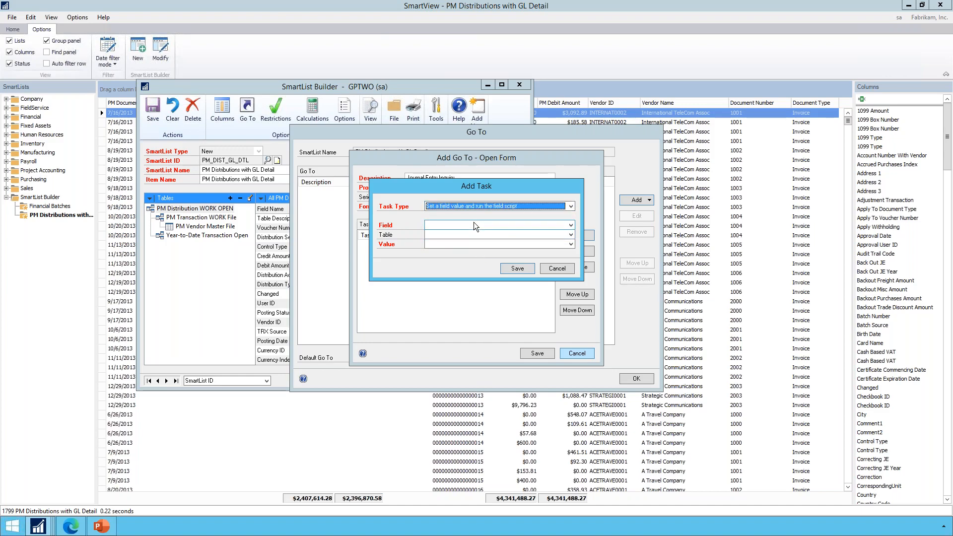
click(474, 222)
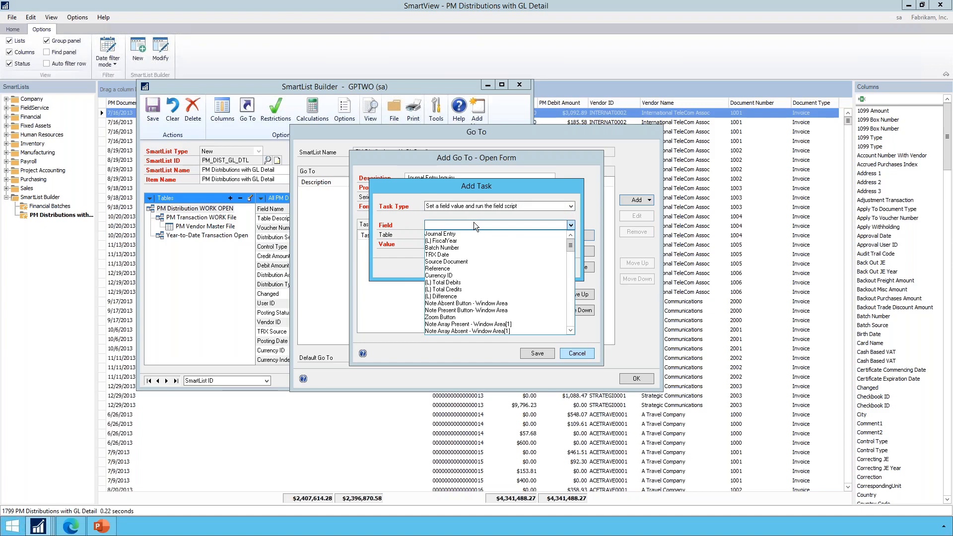
key(Down)
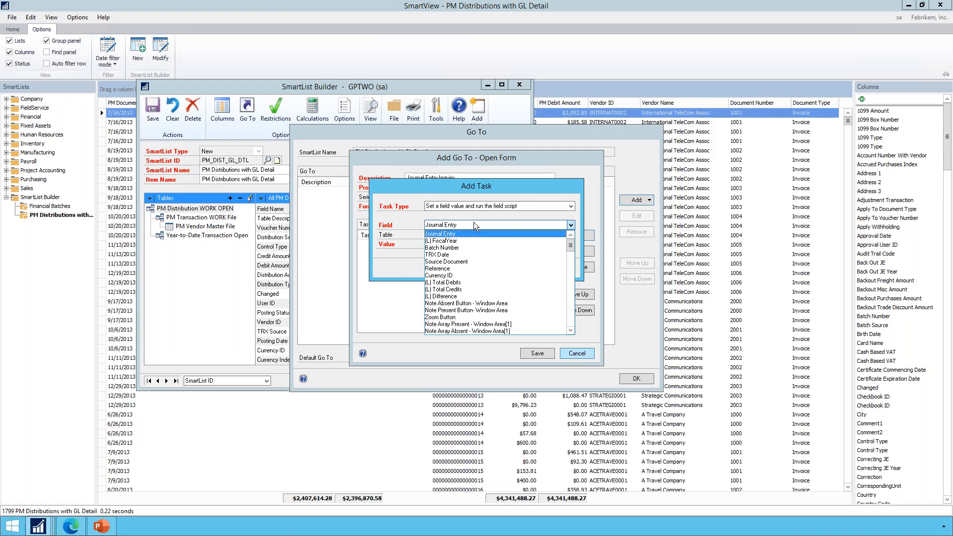
click(478, 232)
Take the task's value from Journal Entry in the Year-to-Date Transaction Open table and save the task.
click(475, 235)
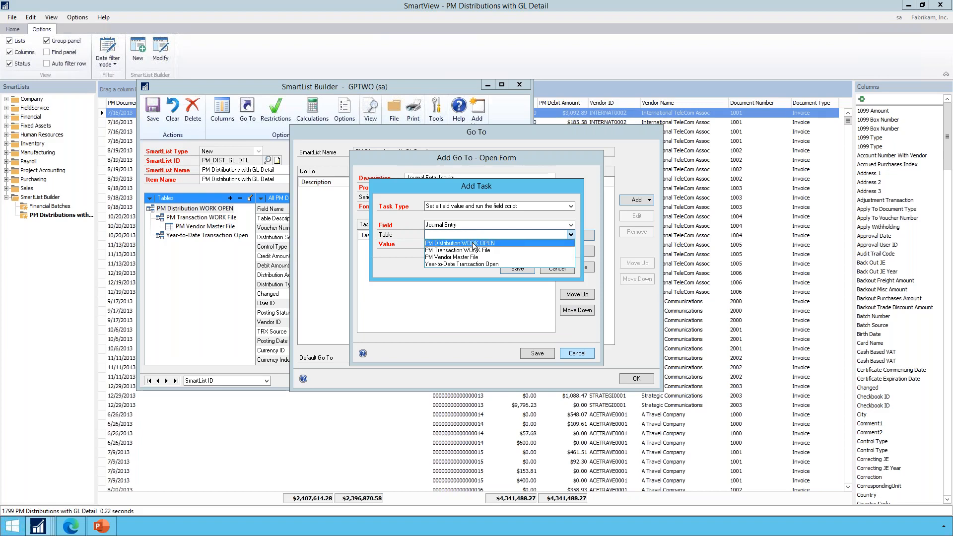
click(473, 263)
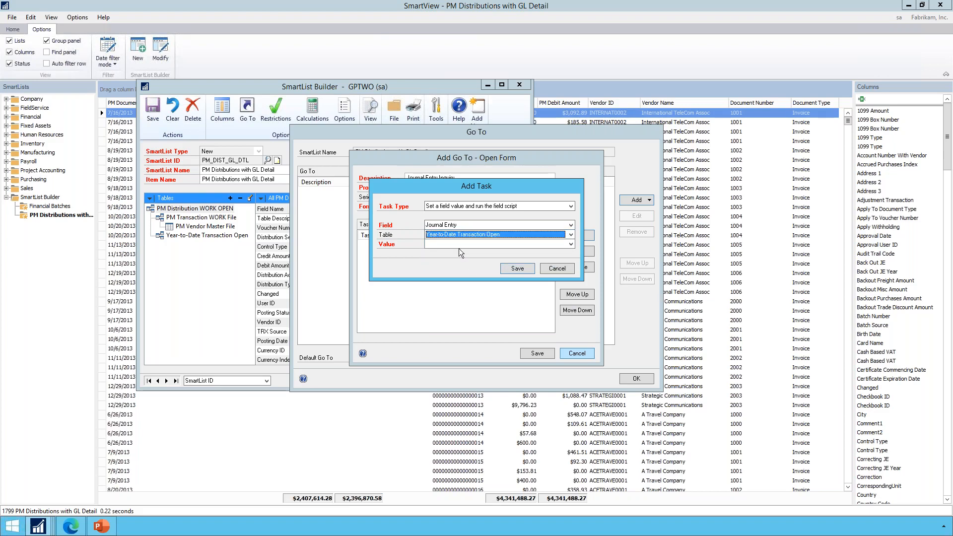
click(456, 245)
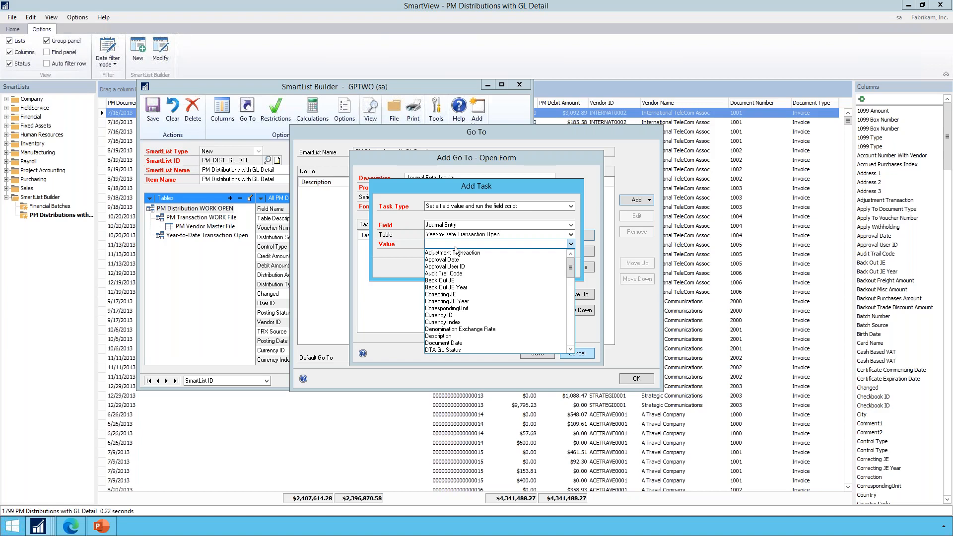
key(j)
click(449, 253)
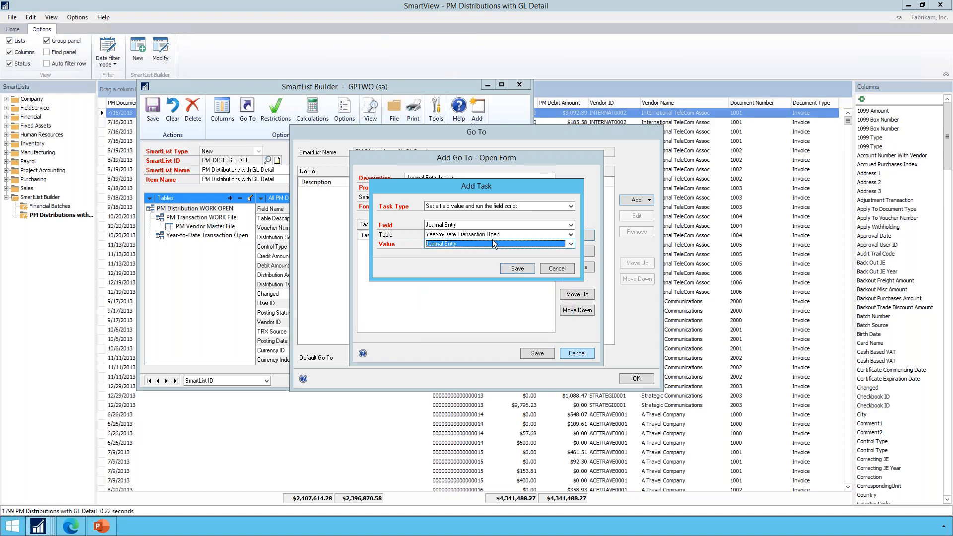
click(517, 269)
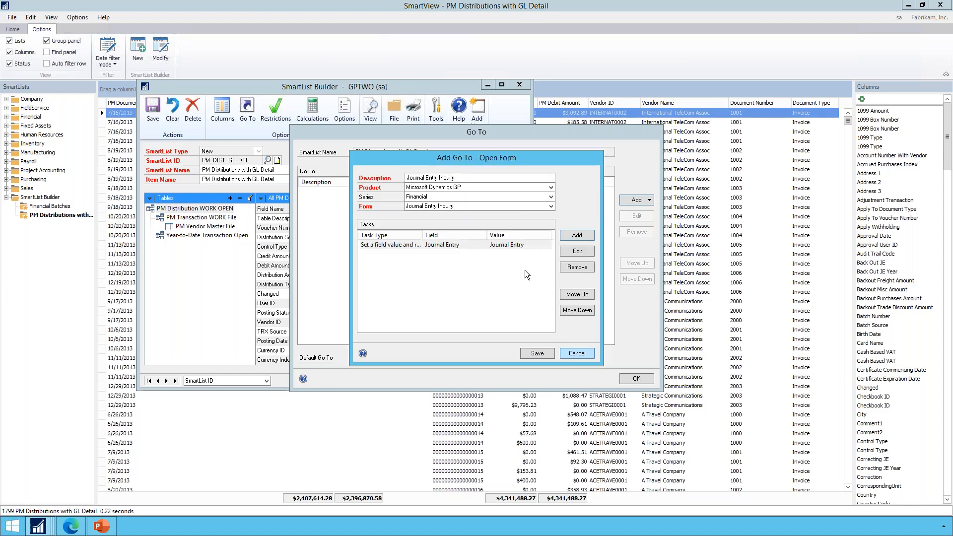
Save the Go To, make Journal Entry Inquiry the default Go To, and save the SmartList.
click(542, 353)
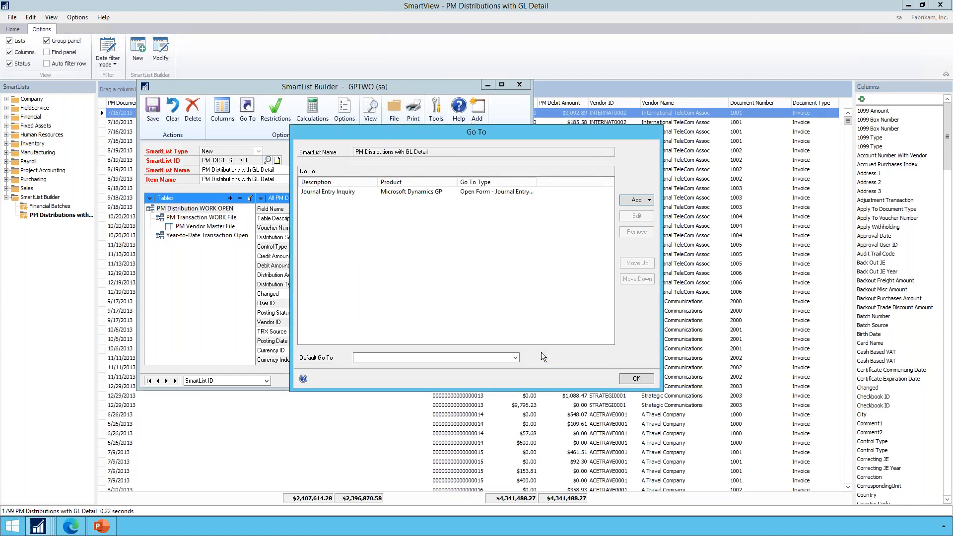
click(402, 357)
click(440, 365)
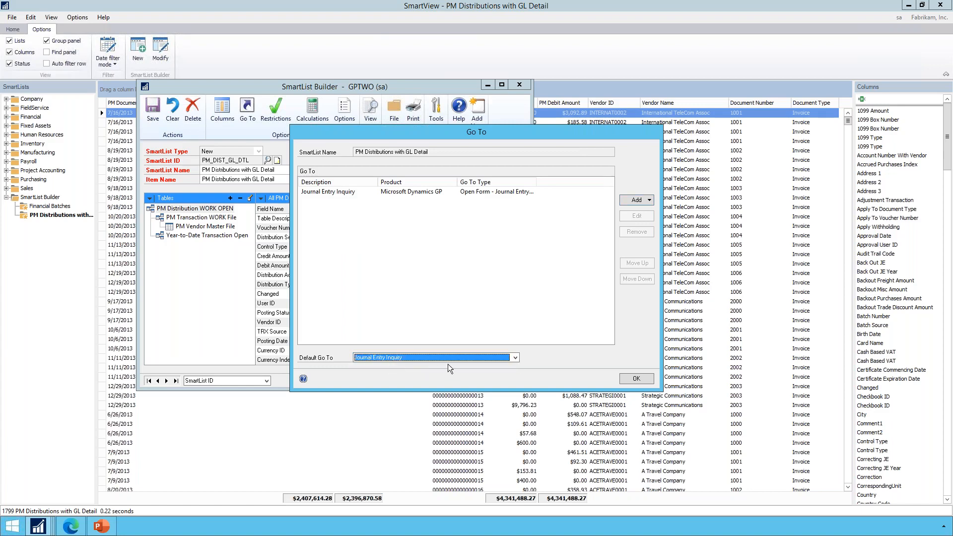
click(643, 380)
click(152, 113)
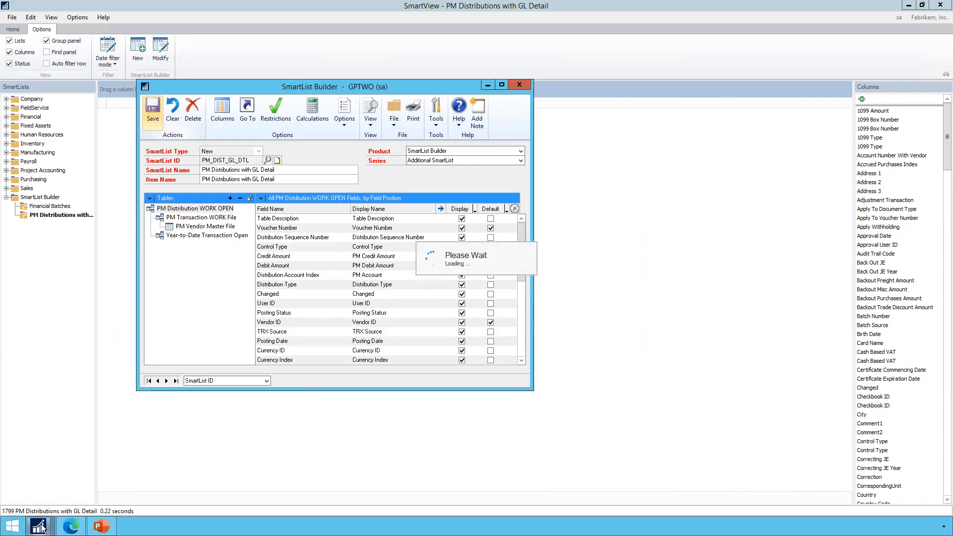
Return to the PM Distributions with GL Detail list in SmartView and sort it by Document Number.
mouse_move(40, 529)
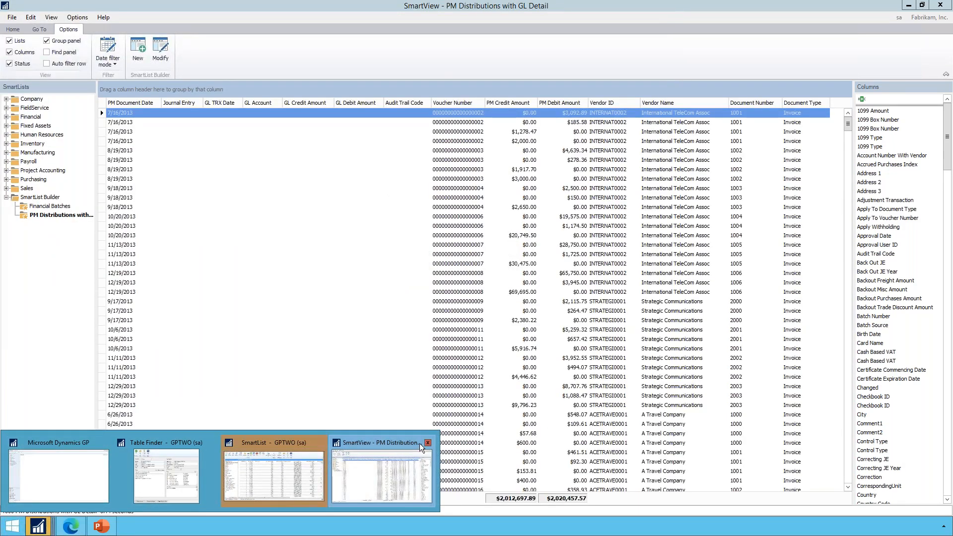
click(304, 282)
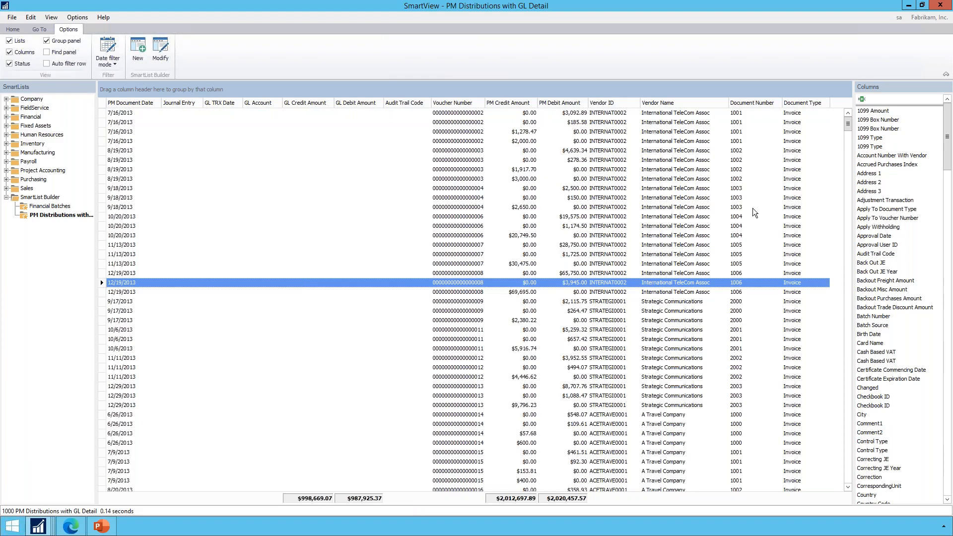
click(757, 104)
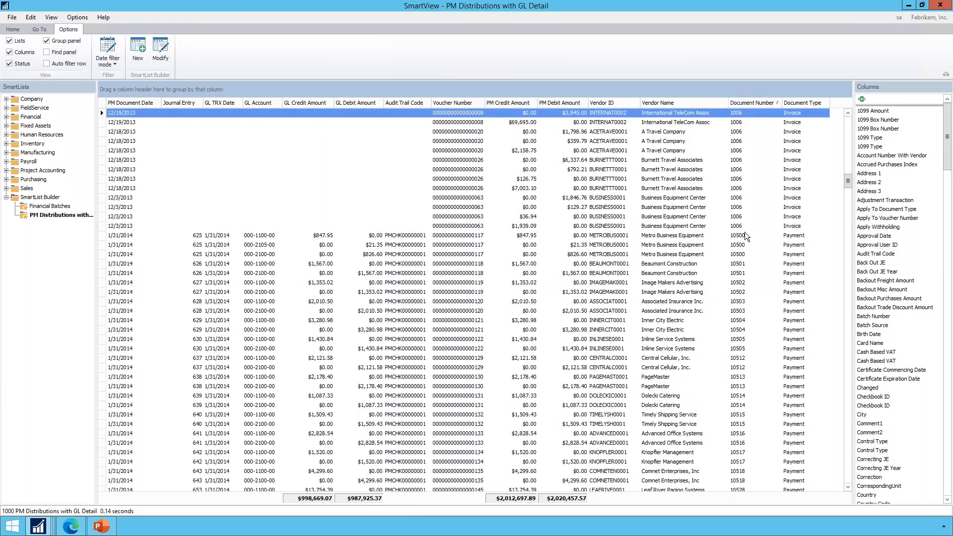
Show the Find panel above the PM Distributions with GL Detail list and search for 970.
scroll(745, 232, up, 4)
scroll(743, 232, up, 15)
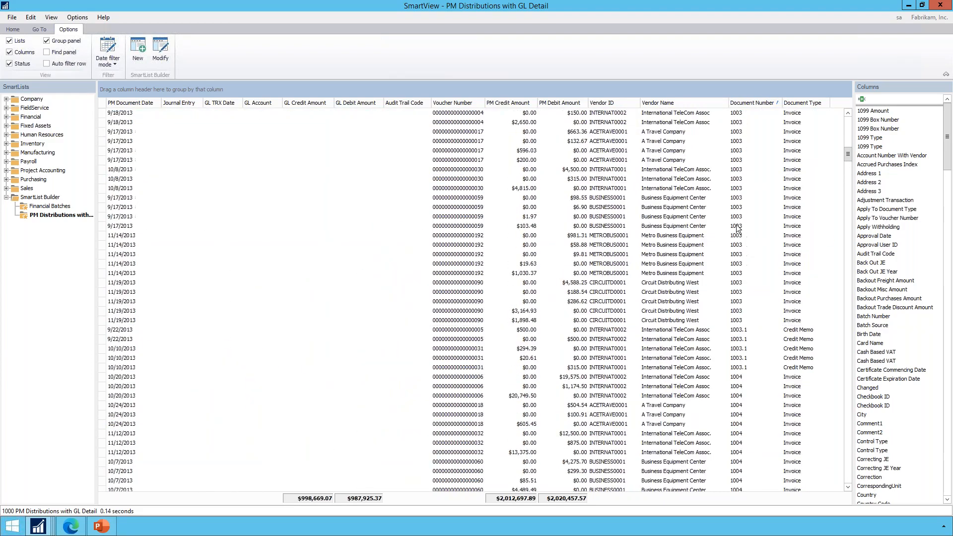
scroll(732, 223, up, 13)
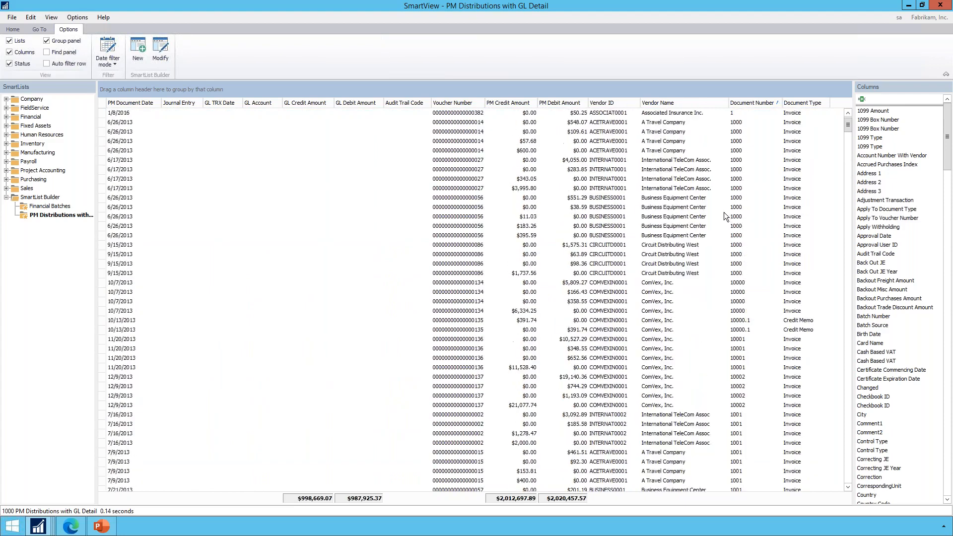
scroll(805, 197, down, 4)
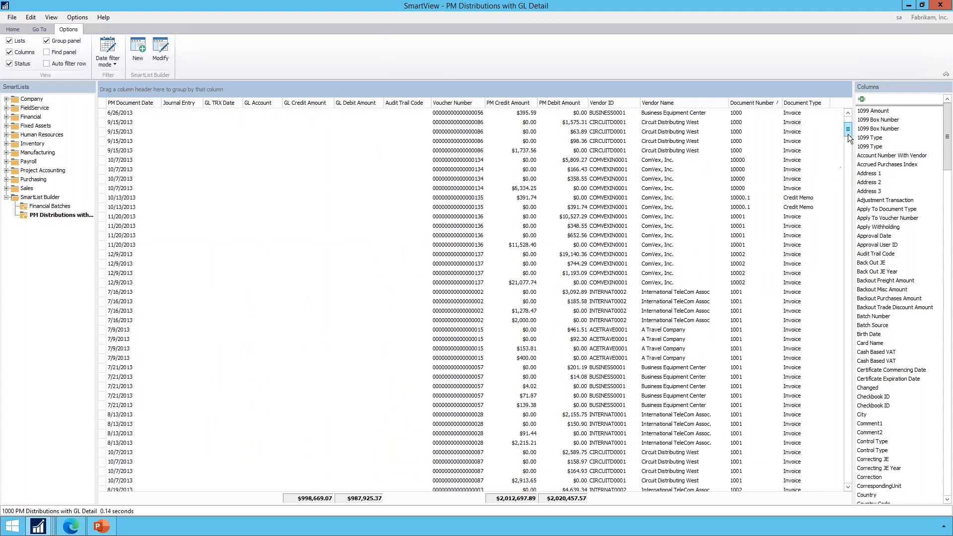
click(49, 53)
click(151, 92)
text(970)
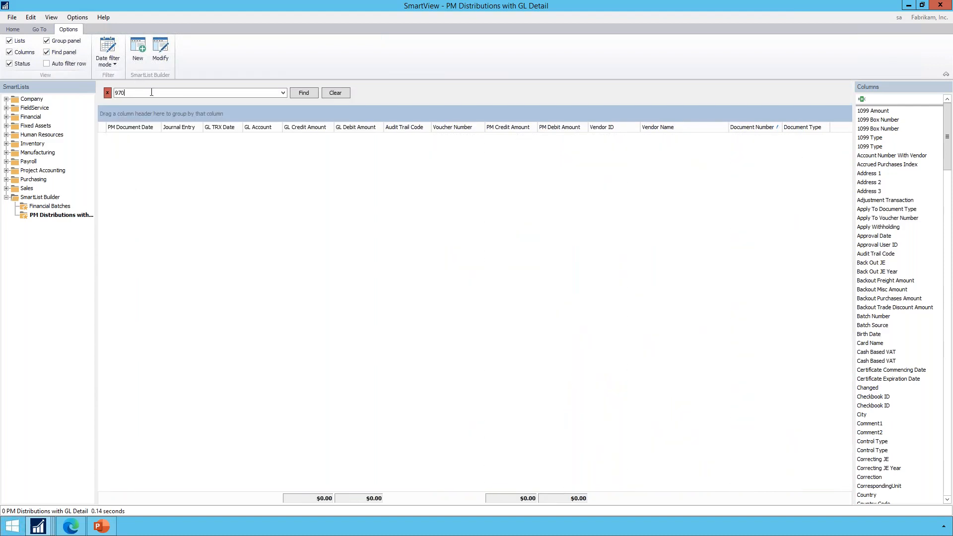
Adjust the list's maximum records limit and replace the search text with 497.
click(12, 510)
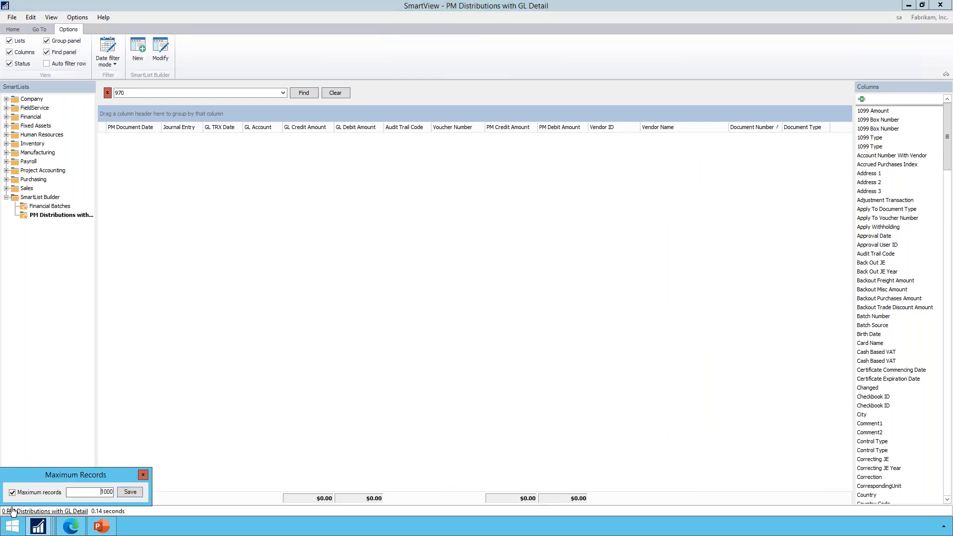
click(119, 492)
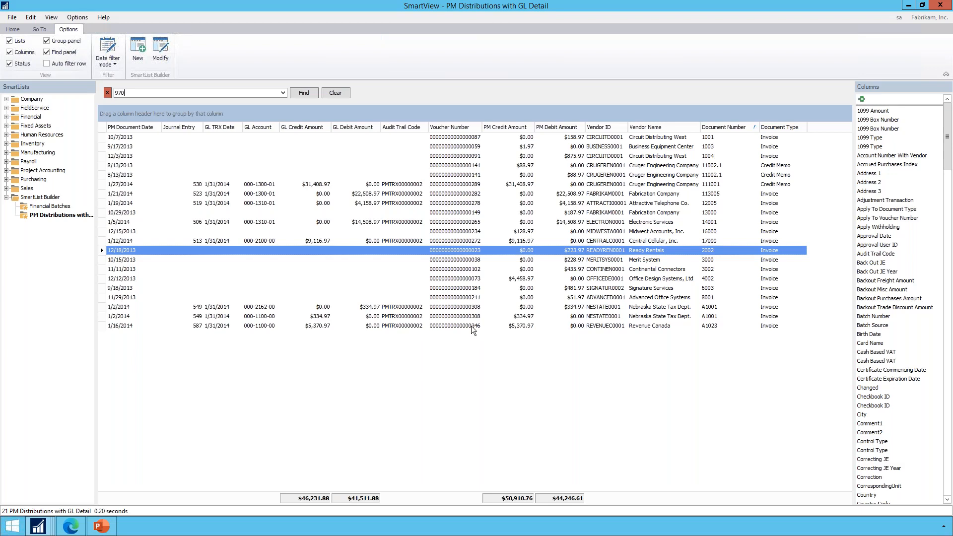
key(BackSpace)
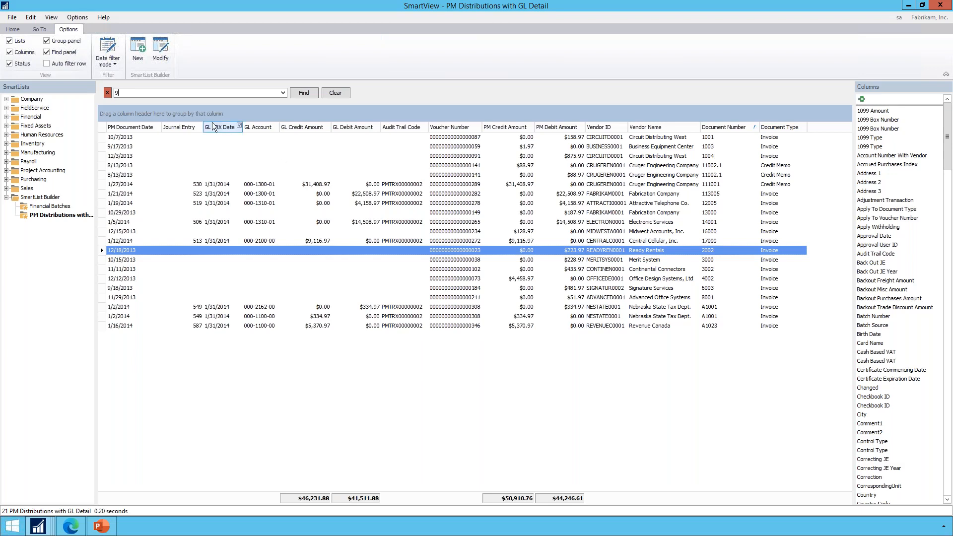
text(497)
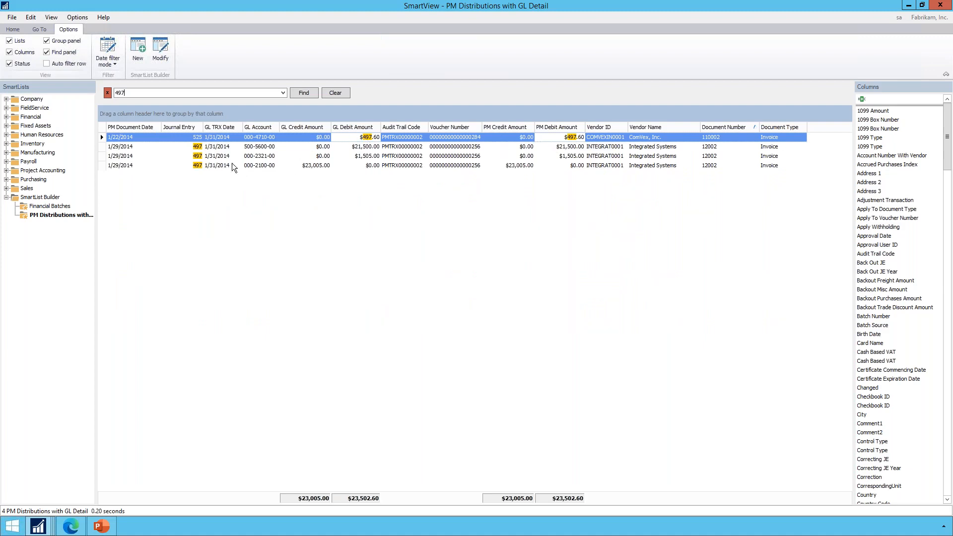
Open Journal Entry Inquiry from the 497 row with account 000-2321-00, view its source document, and close both windows.
click(198, 158)
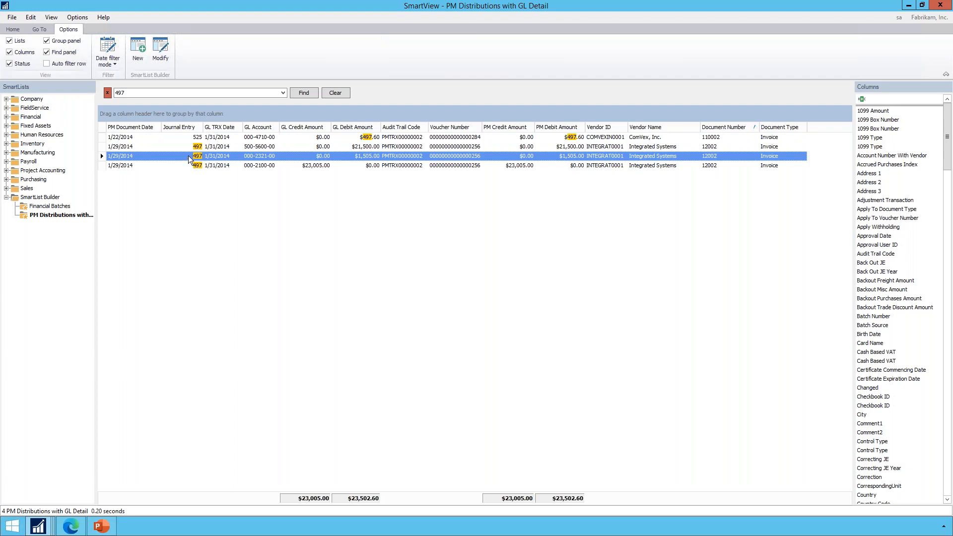
double_click(190, 159)
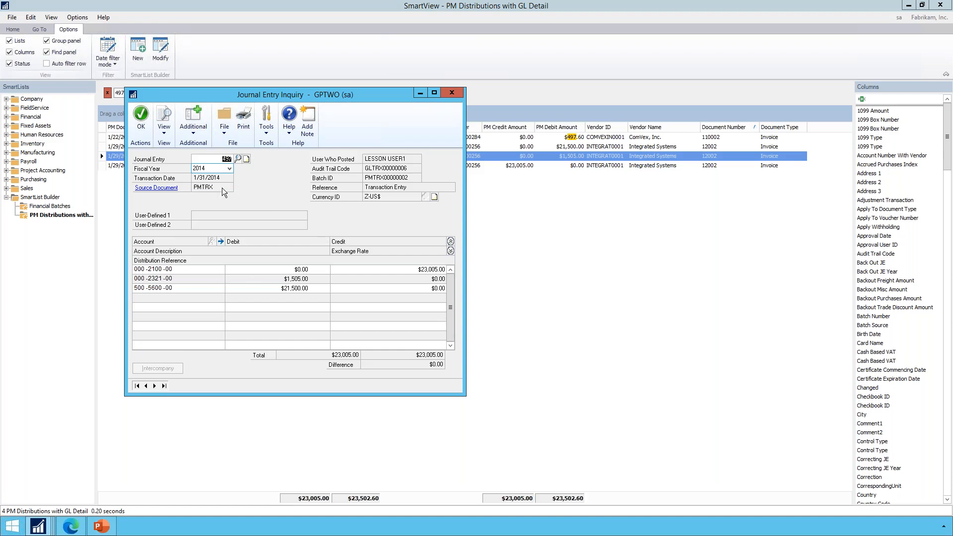
click(159, 188)
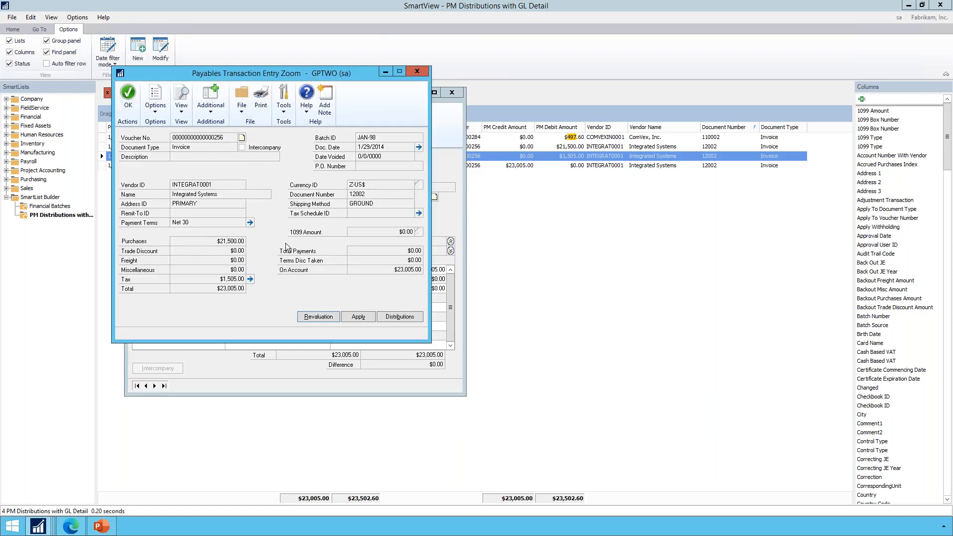
click(127, 99)
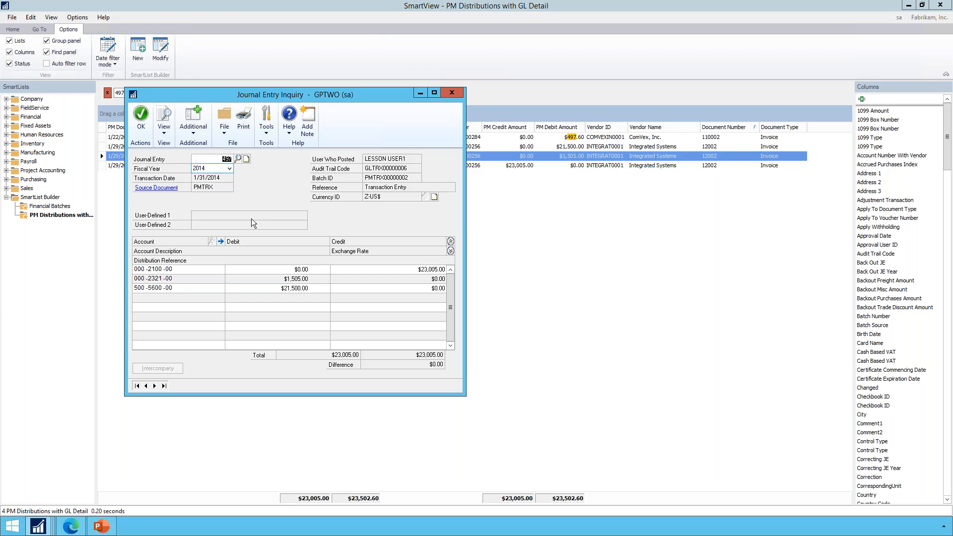
click(451, 94)
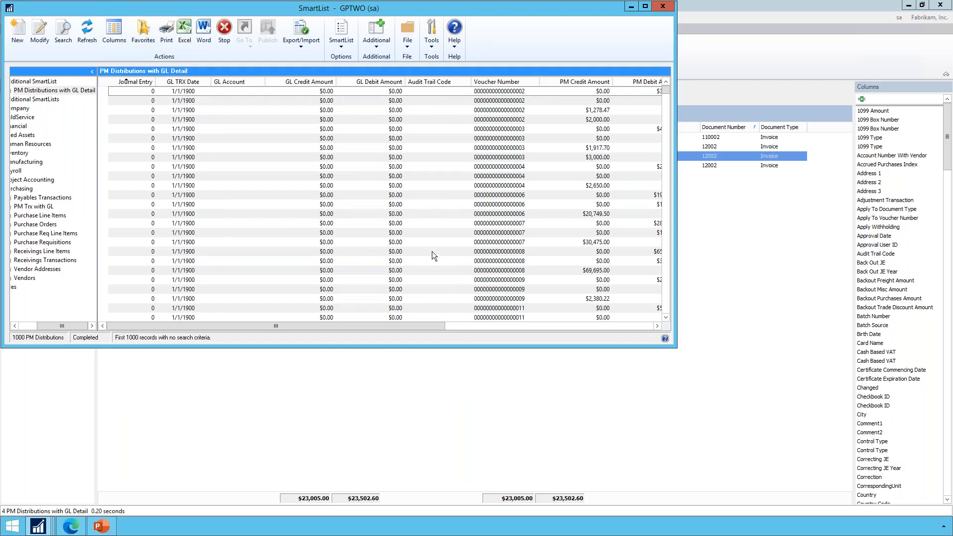
Review the restrictions of PM Distributions with GL Detail in SmartList Builder and close the builder.
click(39, 30)
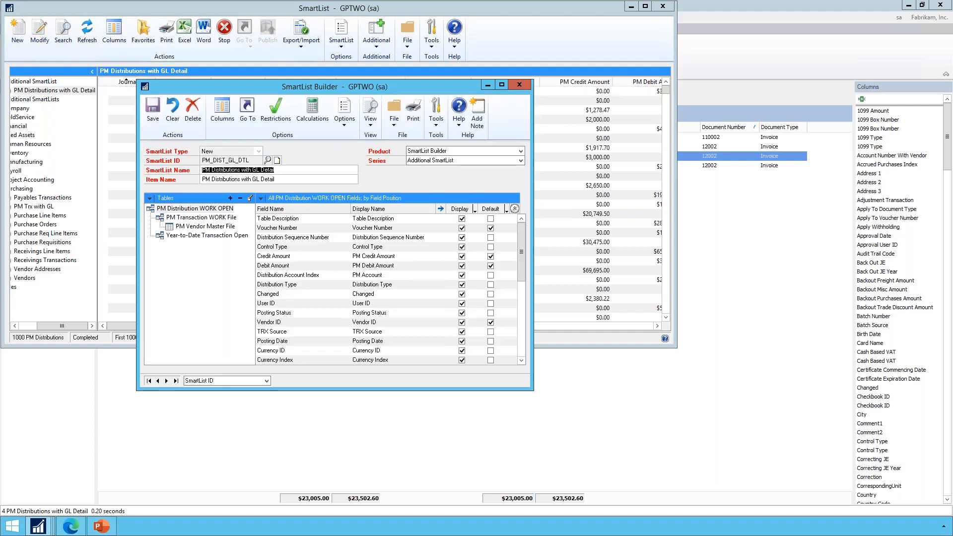
click(283, 118)
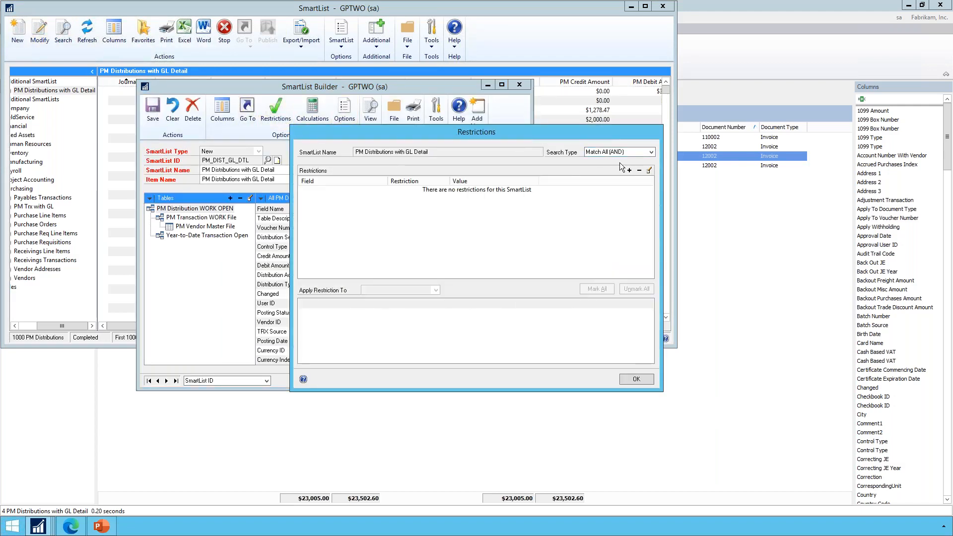
click(626, 379)
click(520, 85)
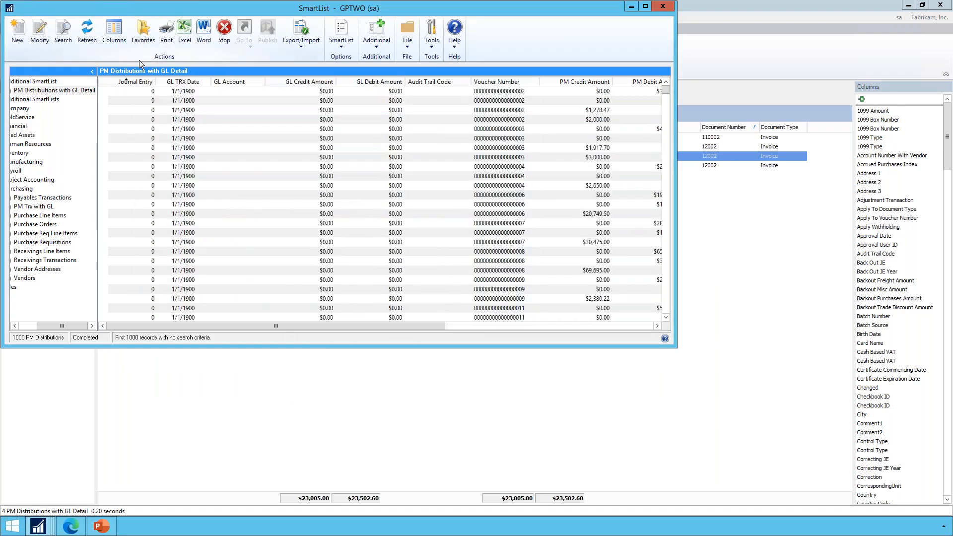
Search PM Distributions with GL Detail in SmartList for records where Journal Entry is equal to 497.
click(63, 46)
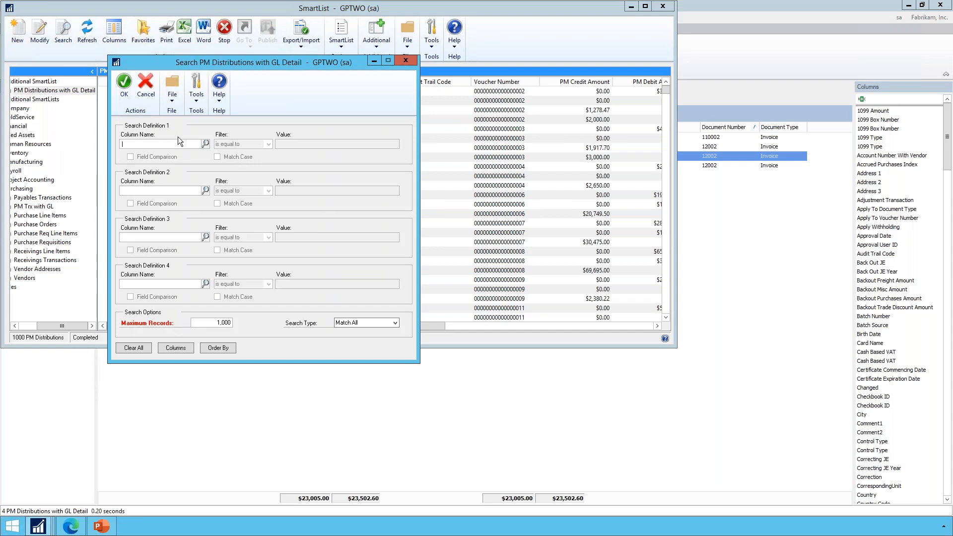
text(Journal Entry)
key(Tab)
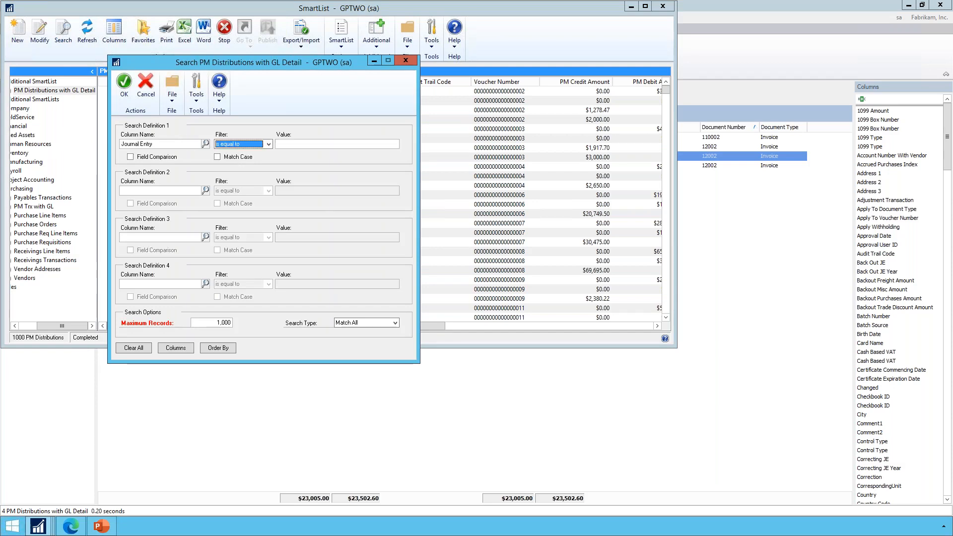
click(293, 144)
text(497)
key(Tab)
click(122, 92)
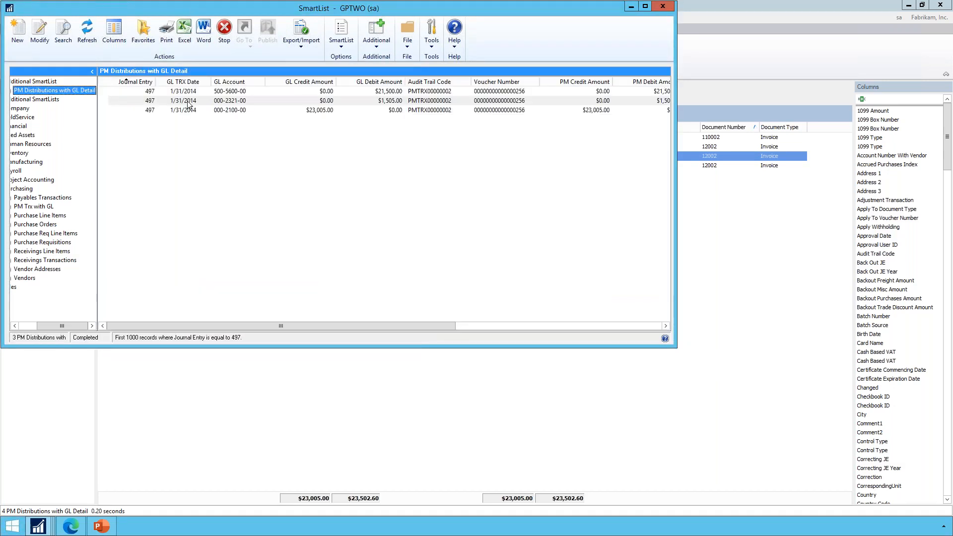
Save the search as a favorite named 497 that is visible to System.
click(140, 34)
text(497)
click(534, 308)
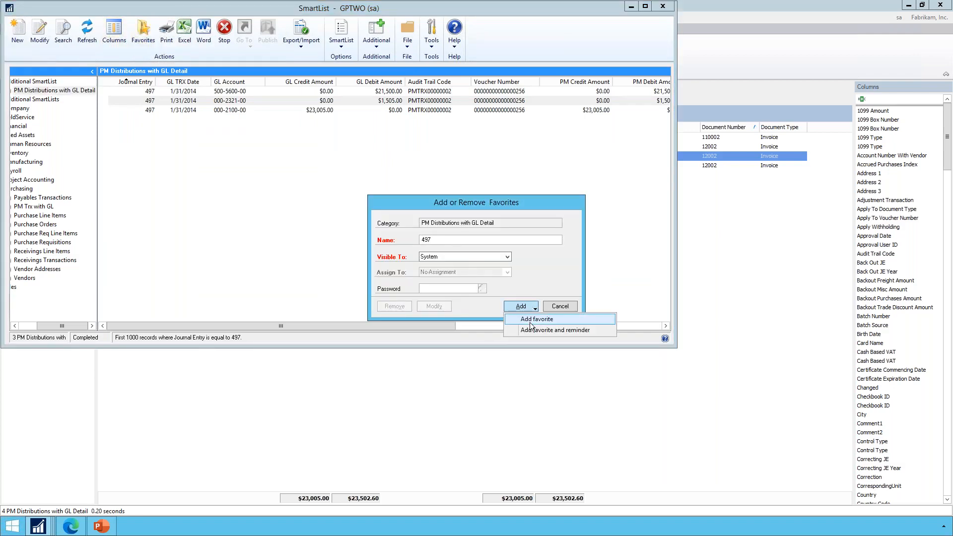
click(529, 316)
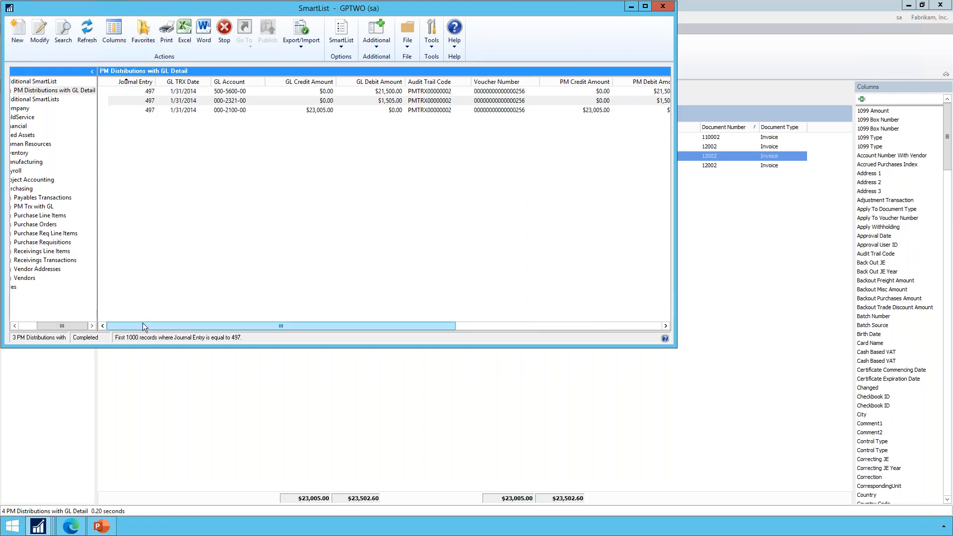
Expand the favorites under PM Distributions with GL Detail and open the * favorite.
click(33, 326)
double_click(55, 90)
click(56, 99)
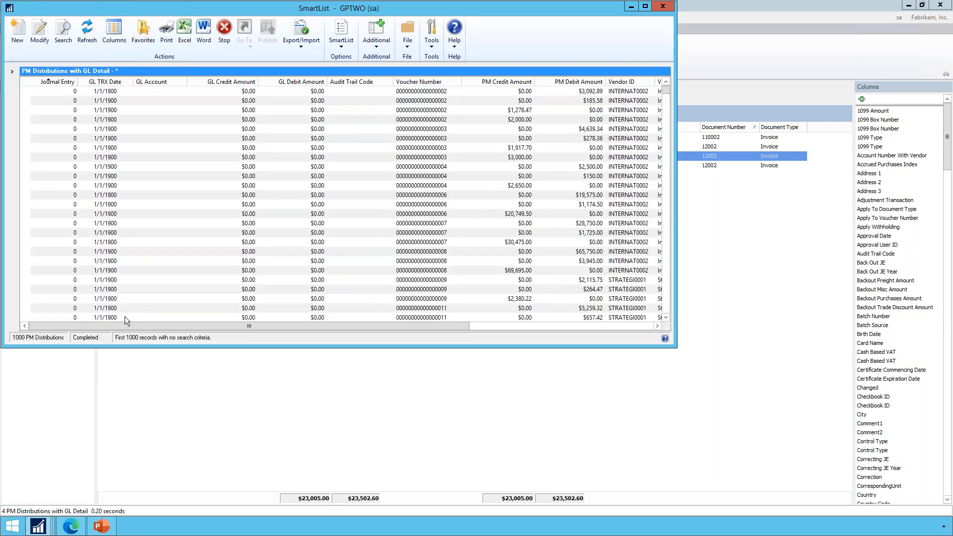
Start a new restriction on the SmartList in SmartList Builder, using the Year-to-Date Transaction Open table.
click(36, 33)
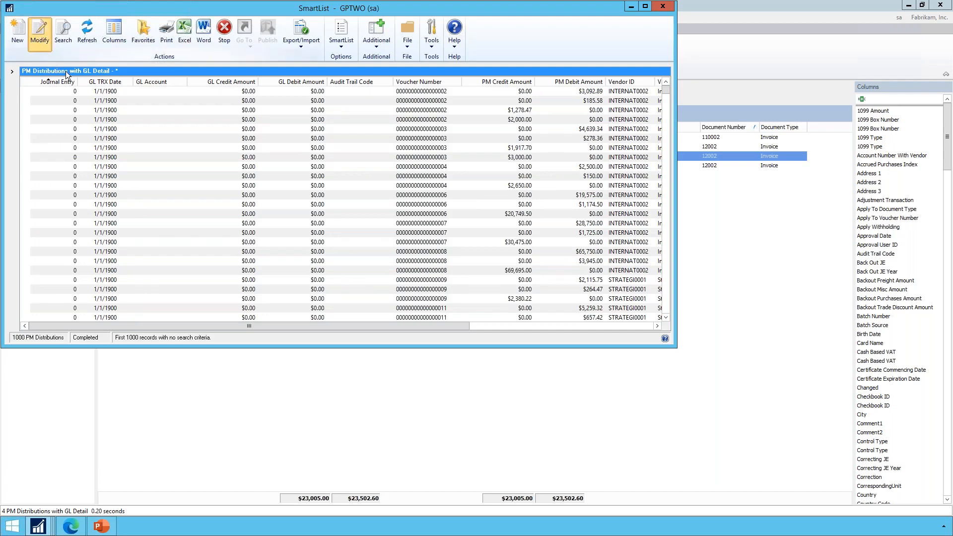
click(276, 109)
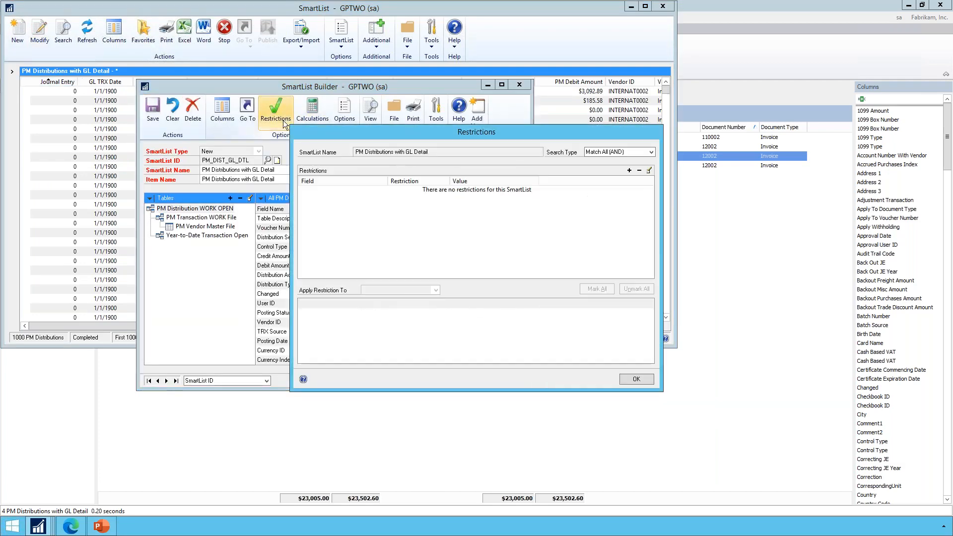
click(630, 171)
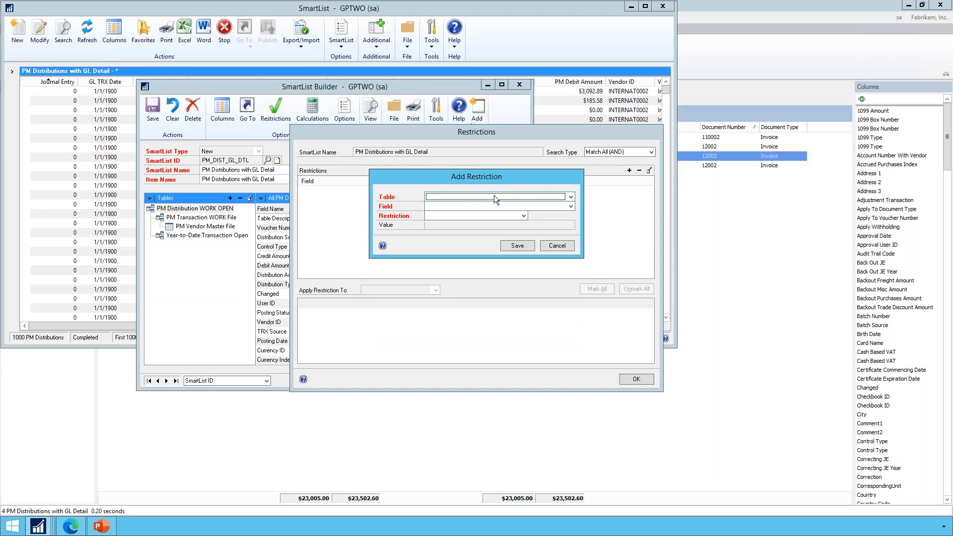
click(494, 196)
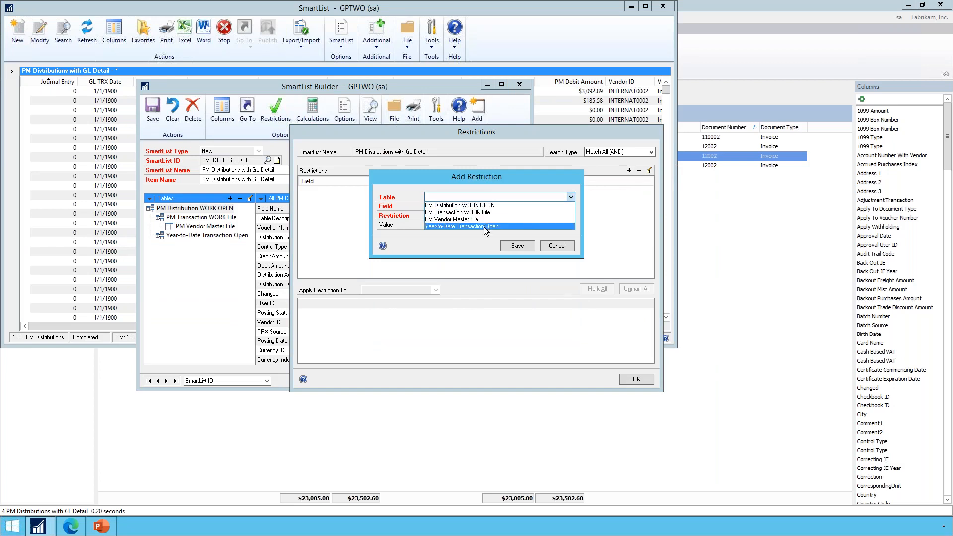
click(484, 226)
Define the restriction as Journal Entry is equal to 497 and save it.
click(470, 206)
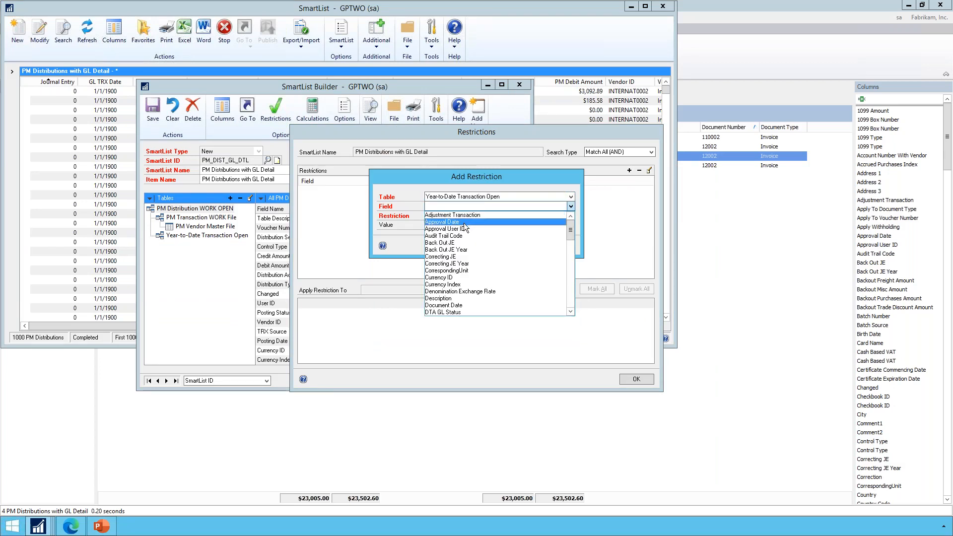
scroll(465, 227, down, 5)
click(461, 221)
click(442, 216)
click(441, 224)
click(447, 227)
text(497)
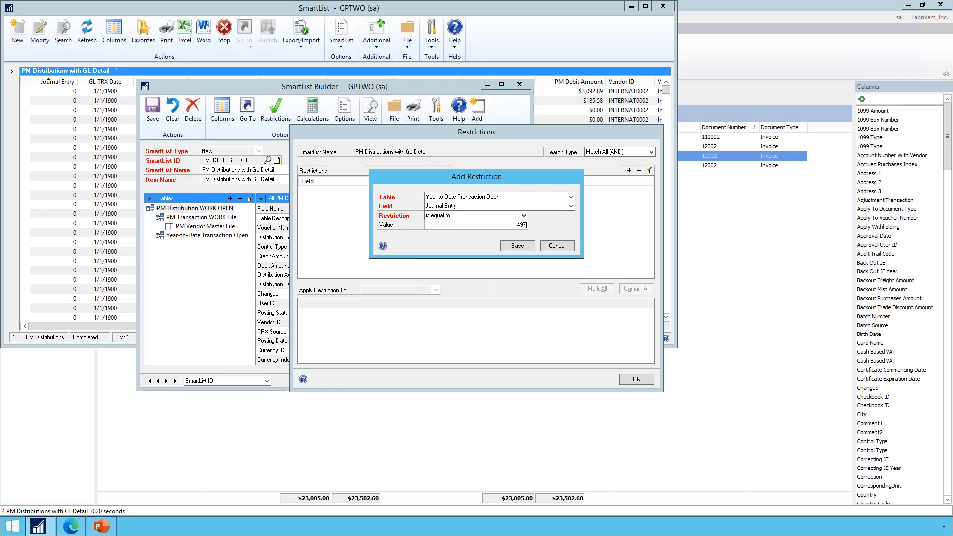
click(518, 246)
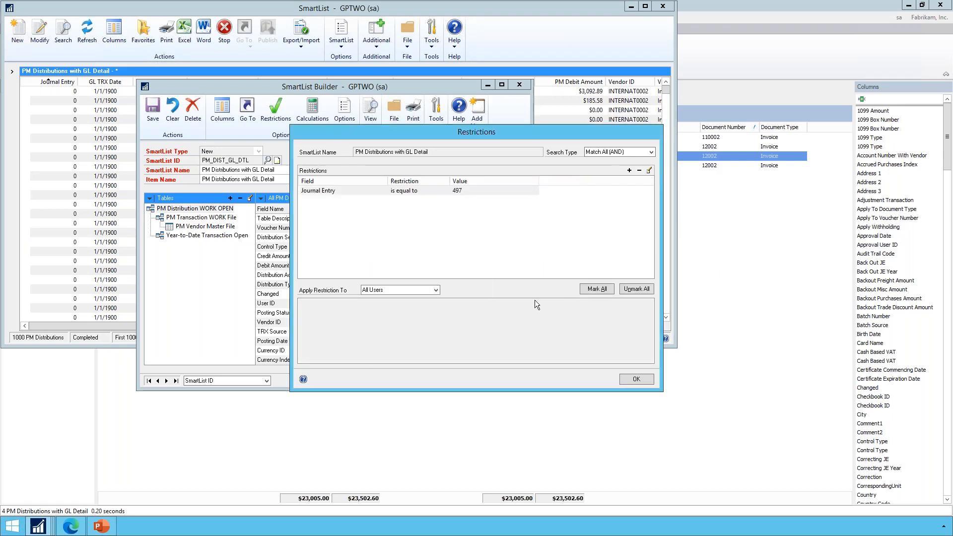
Try applying the restriction to Selected Users, using the first two user checkboxes, and set it back to All Users.
click(435, 290)
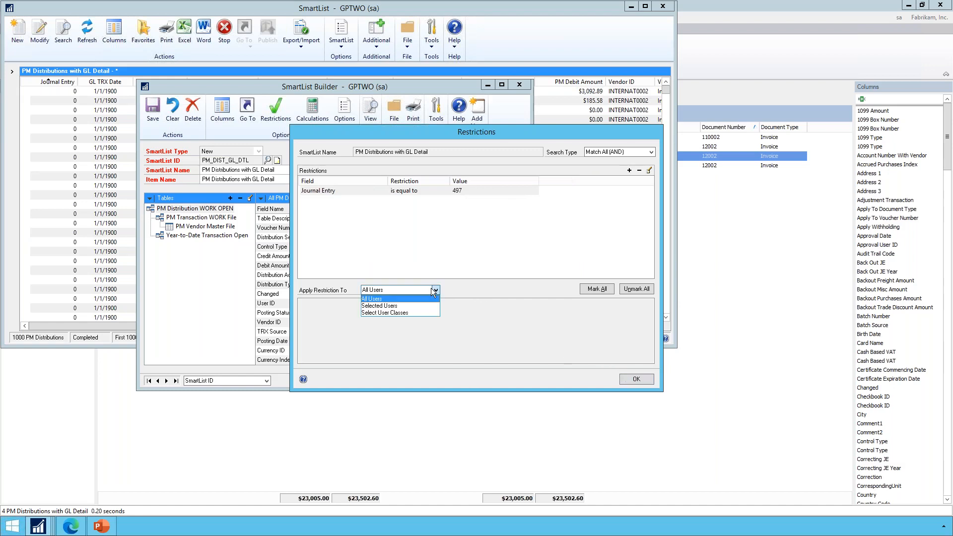
click(410, 305)
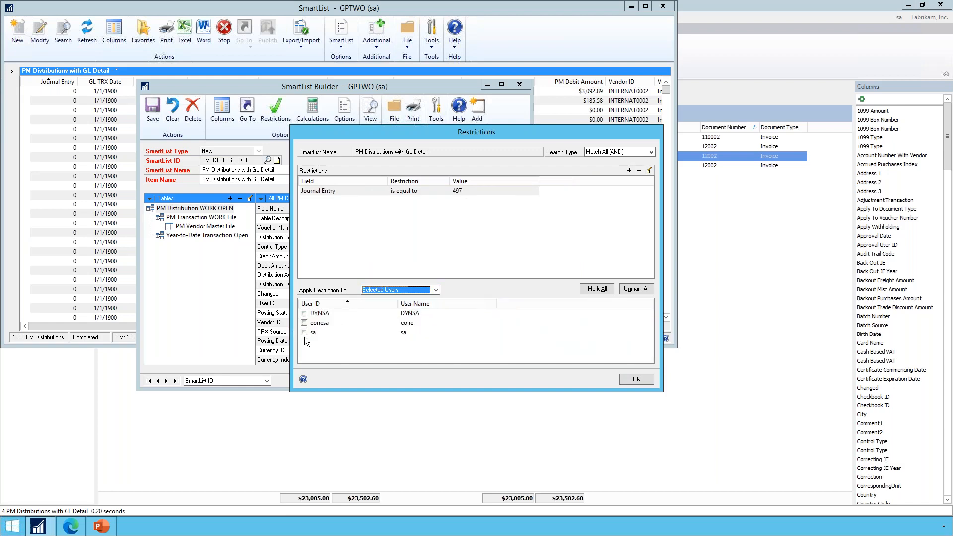
click(304, 312)
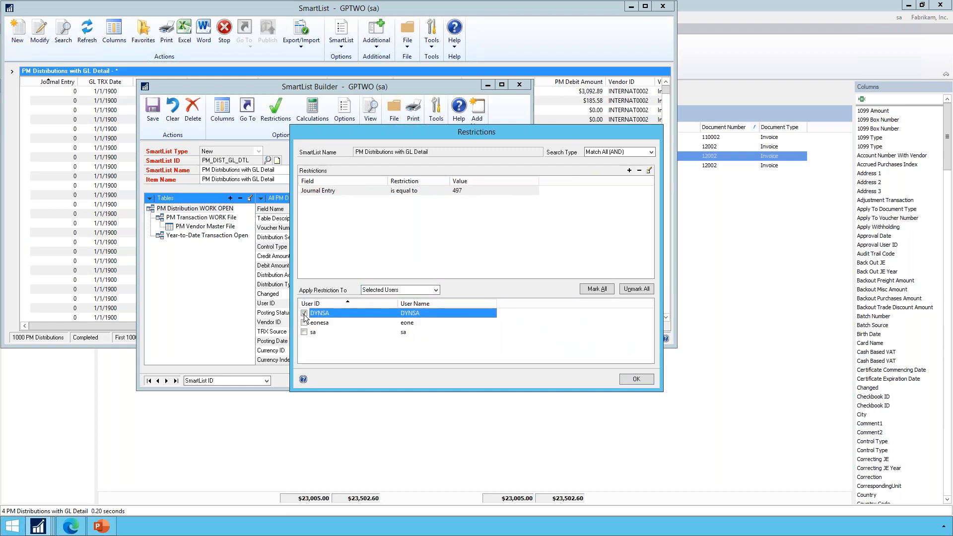
click(304, 323)
click(378, 291)
click(375, 299)
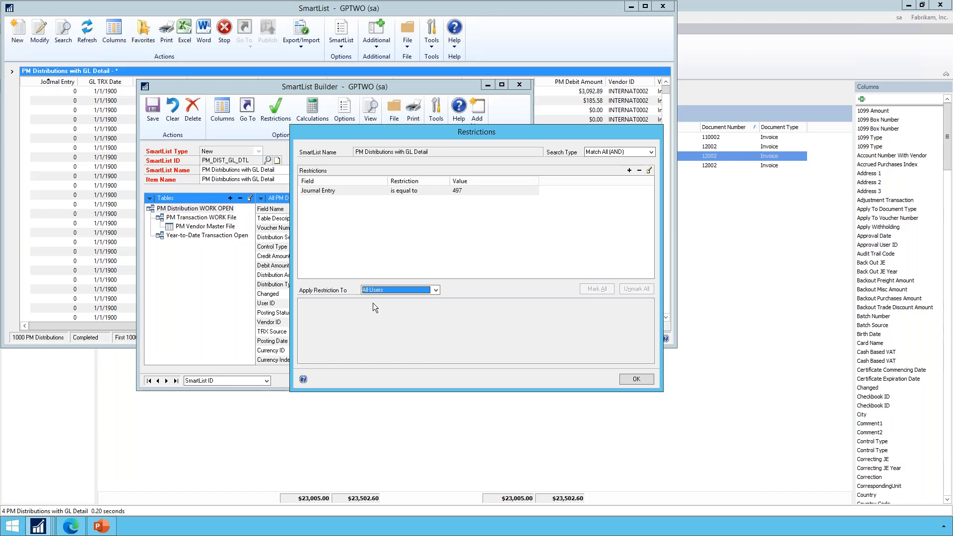
Accept the restrictions and save the PM Distributions with GL Detail SmartList.
click(628, 378)
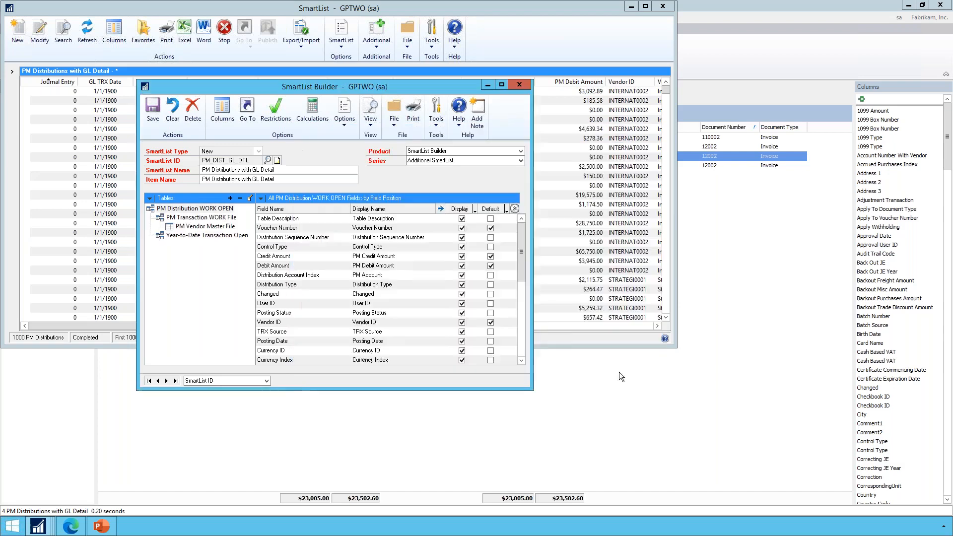
click(158, 102)
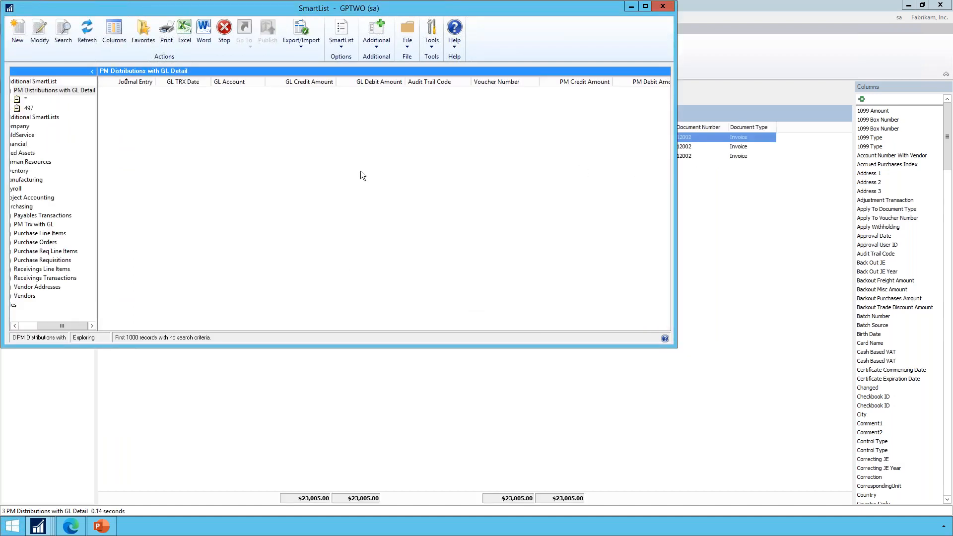
Display the * favorite of PM Distributions with GL Detail to check the restricted records, and close the SmartList window.
click(26, 99)
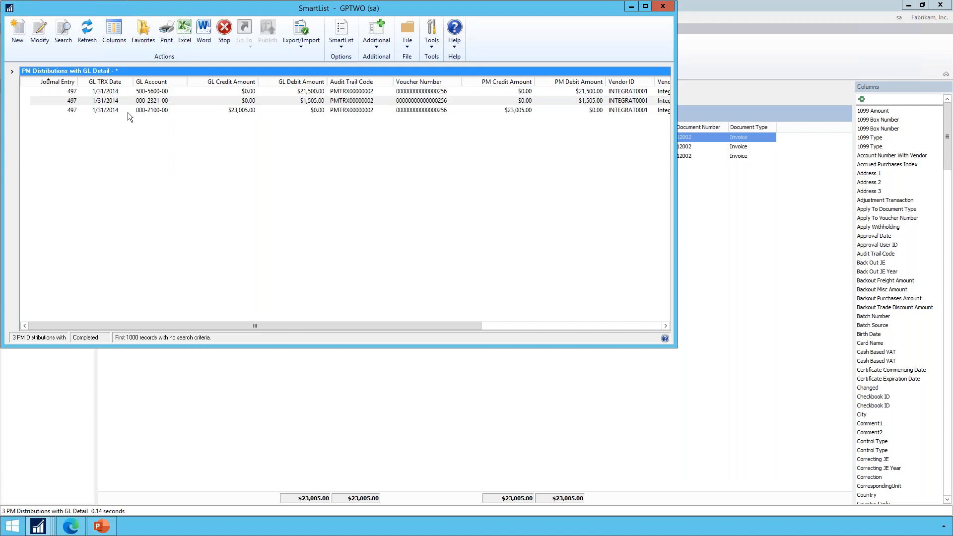
click(663, 6)
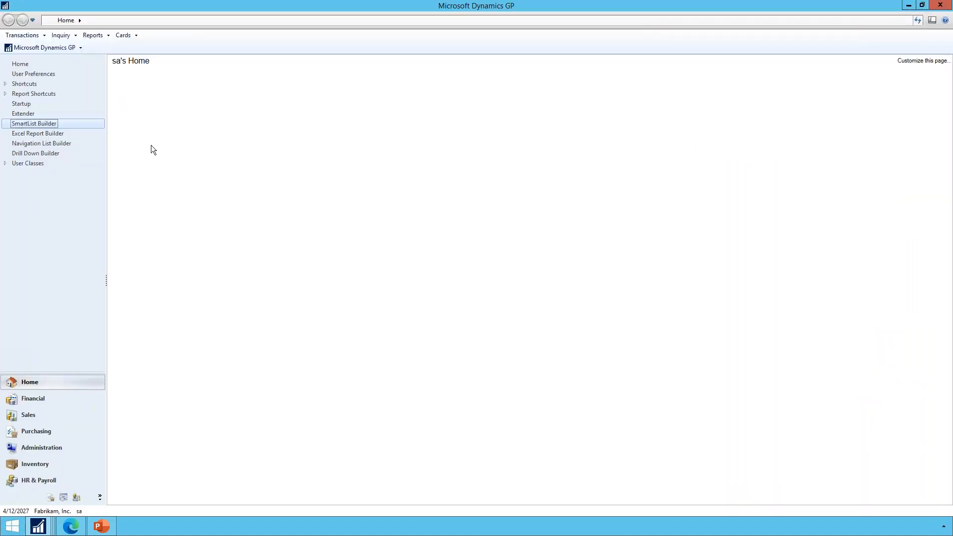
Open SmartList Builder from the Dynamics GP tools.
click(36, 50)
mouse_move(48, 95)
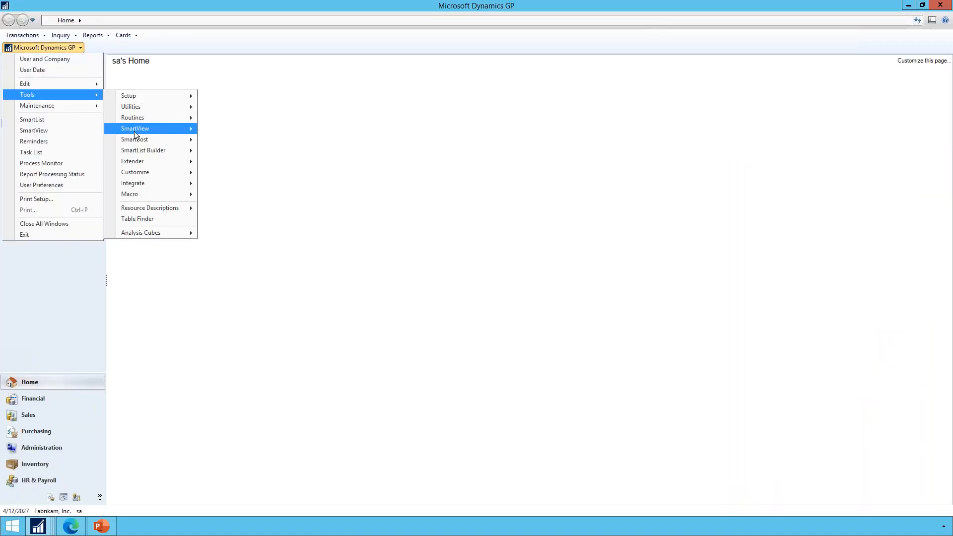
mouse_move(134, 151)
click(238, 151)
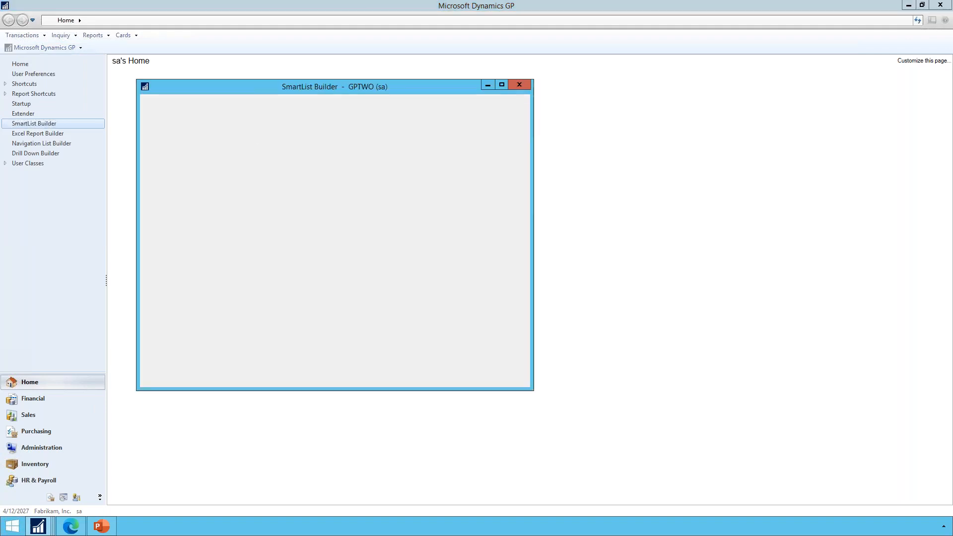
Start a new SmartList with the ID SQL, the name sql and the Financial series.
click(232, 161)
text(SQL)
key(Tab)
text(sql)
key(Tab)
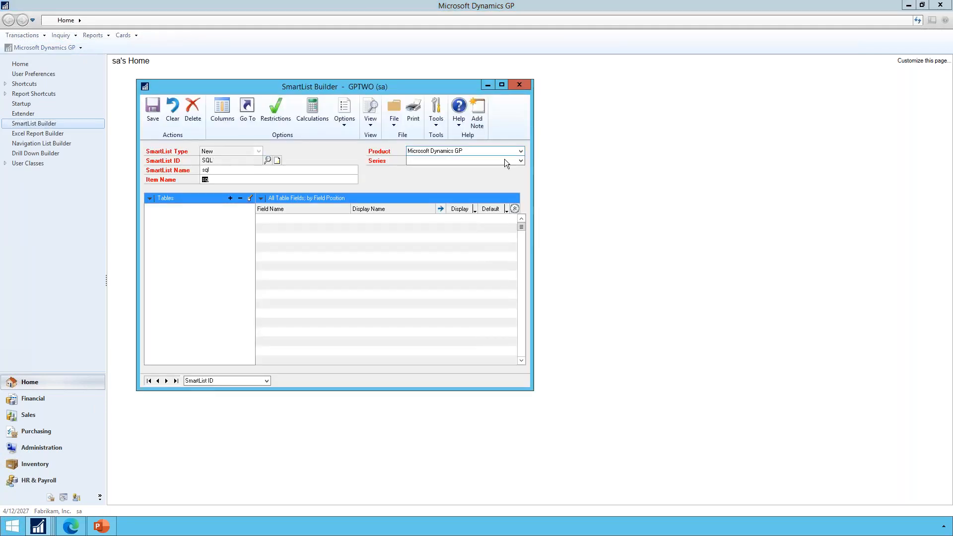
click(446, 159)
click(433, 168)
Start adding a SQL Server table to the SmartList and choose GL20000 from the company database.
click(230, 198)
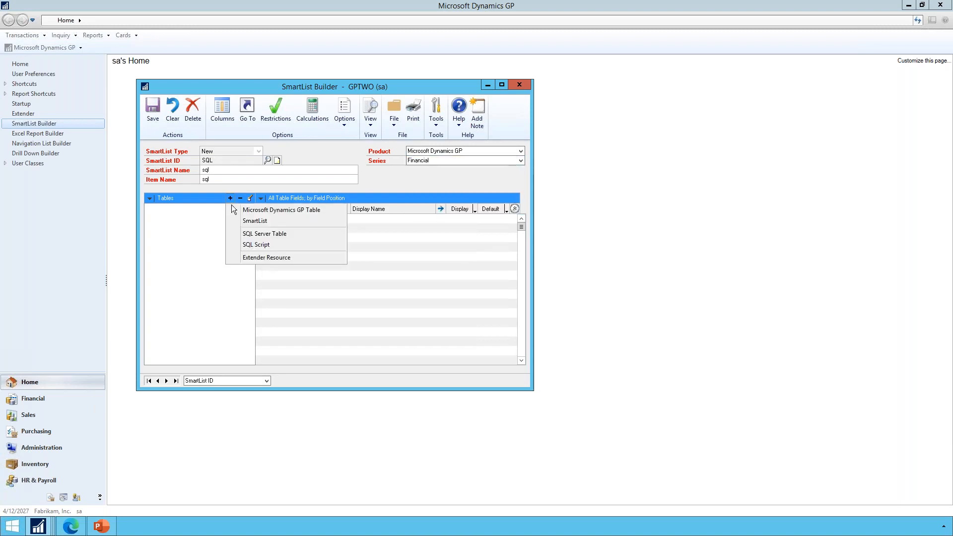
click(260, 238)
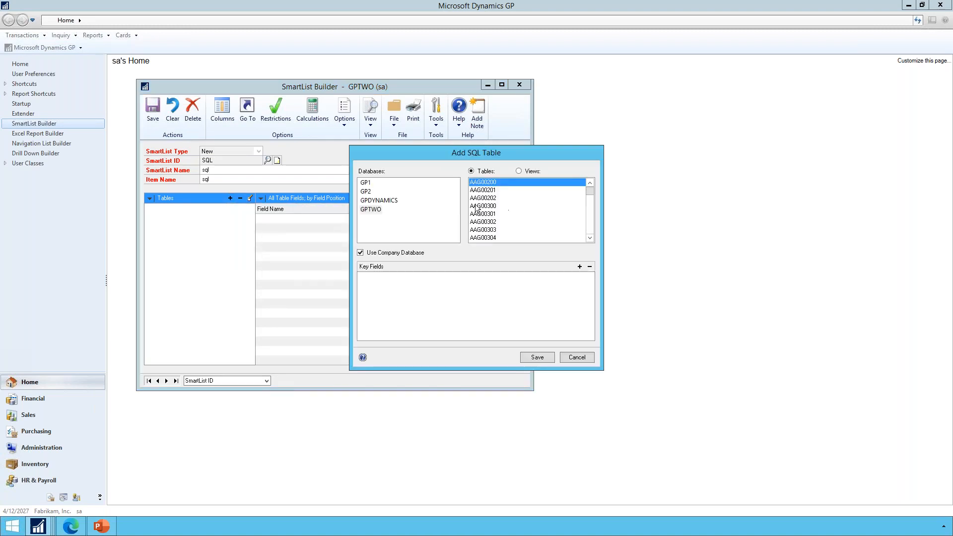
click(506, 222)
key(Up)
key(Up)
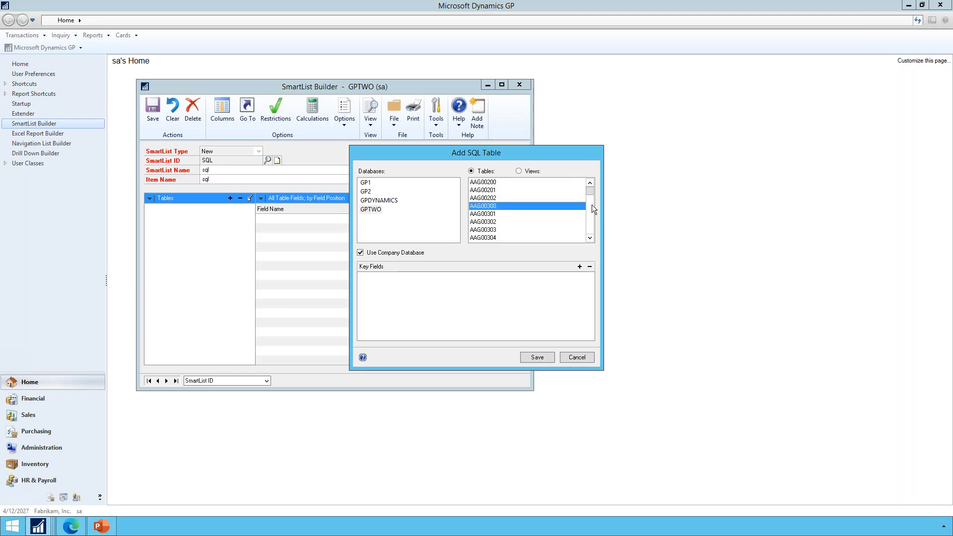
drag(592, 192, 591, 207)
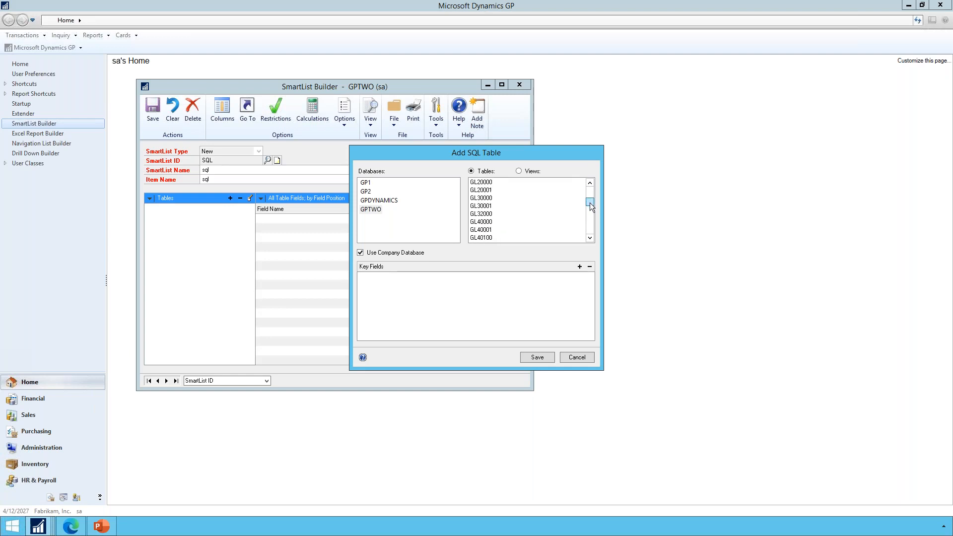
click(481, 182)
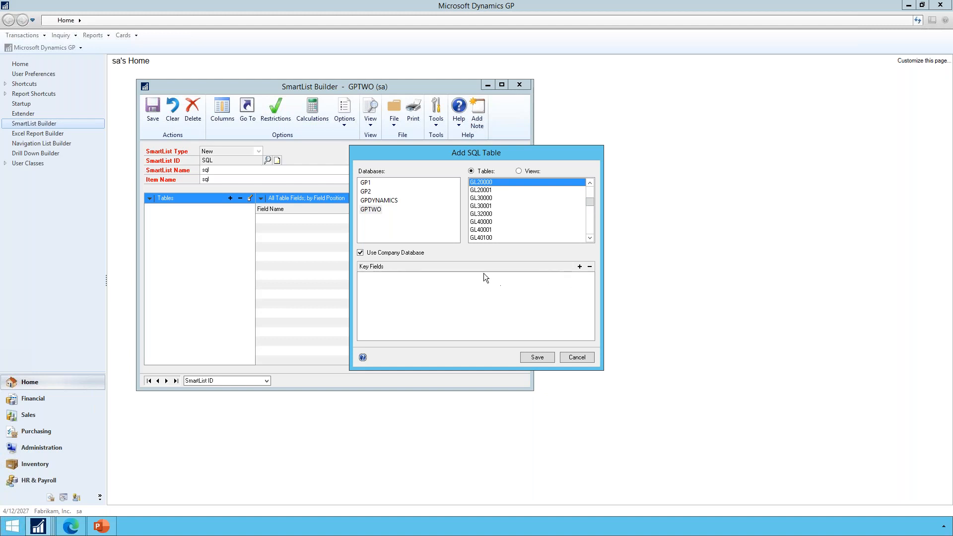
Add JRNENTRY as the key field of the SQL table and save the table to the SmartList.
click(580, 267)
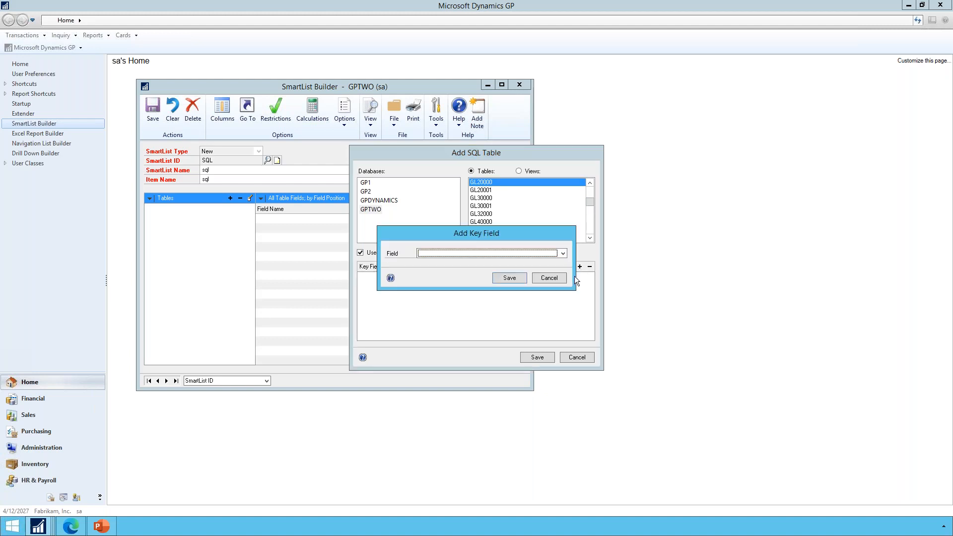
click(433, 254)
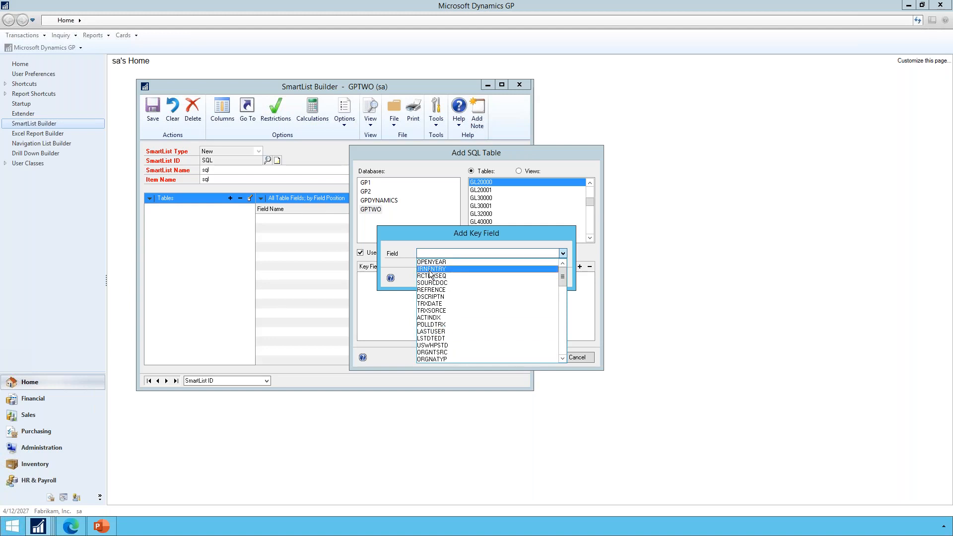
click(430, 270)
click(504, 277)
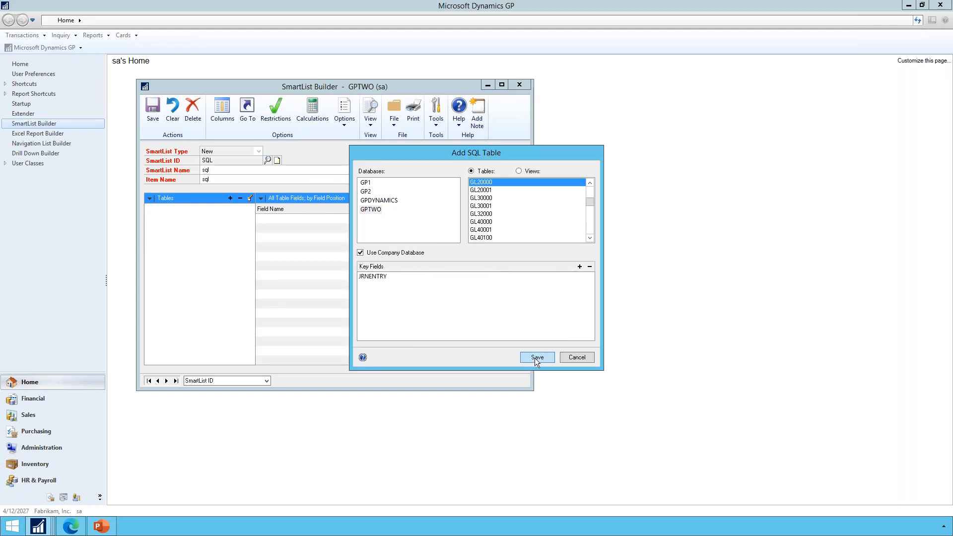
click(535, 358)
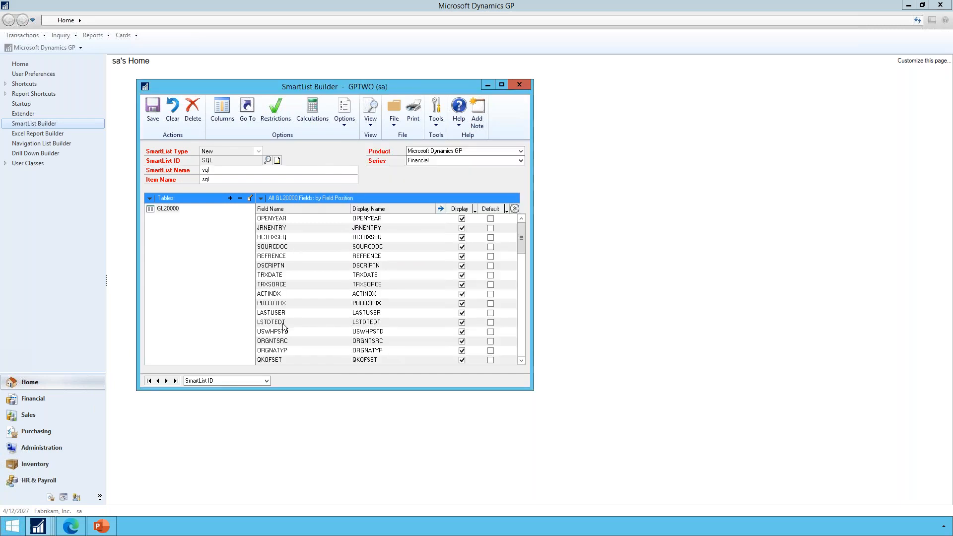
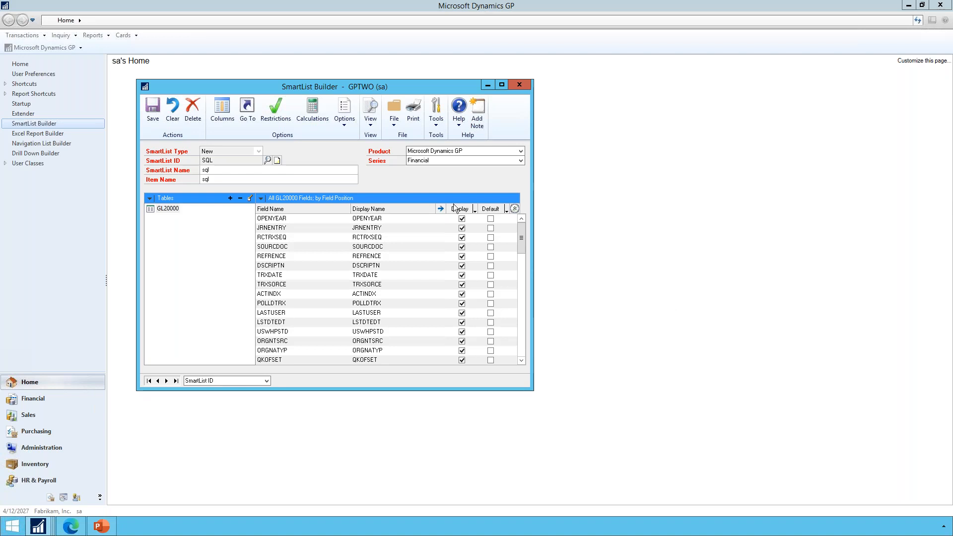
click(345, 122)
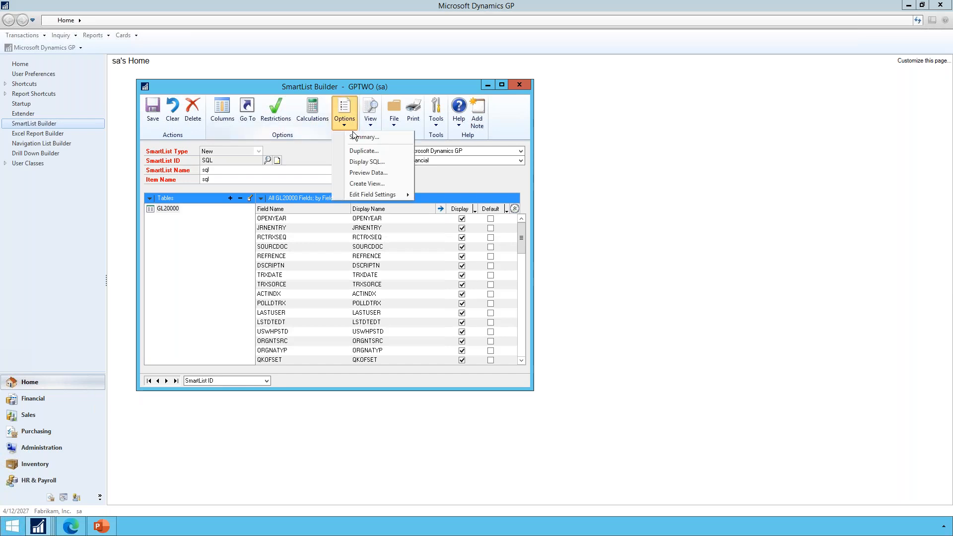
click(356, 137)
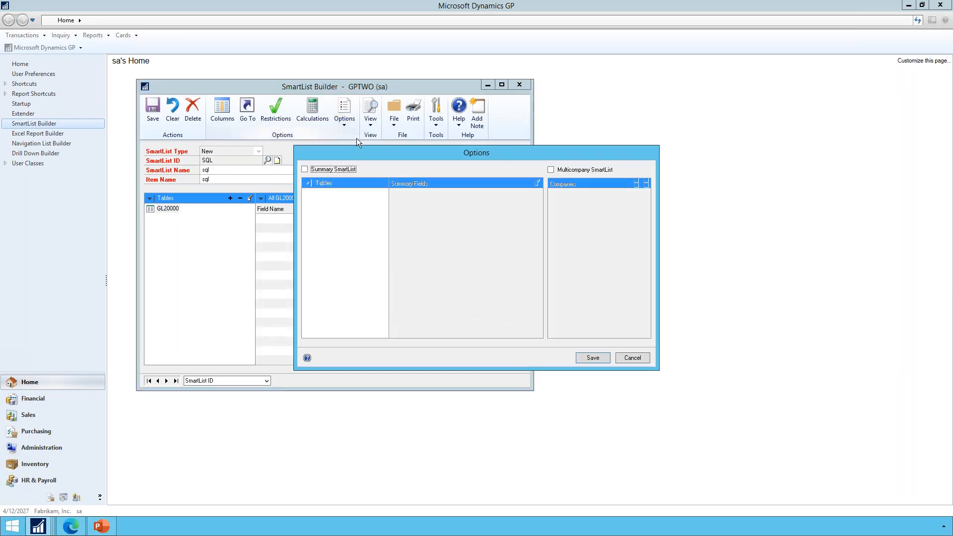
drag(357, 152, 382, 151)
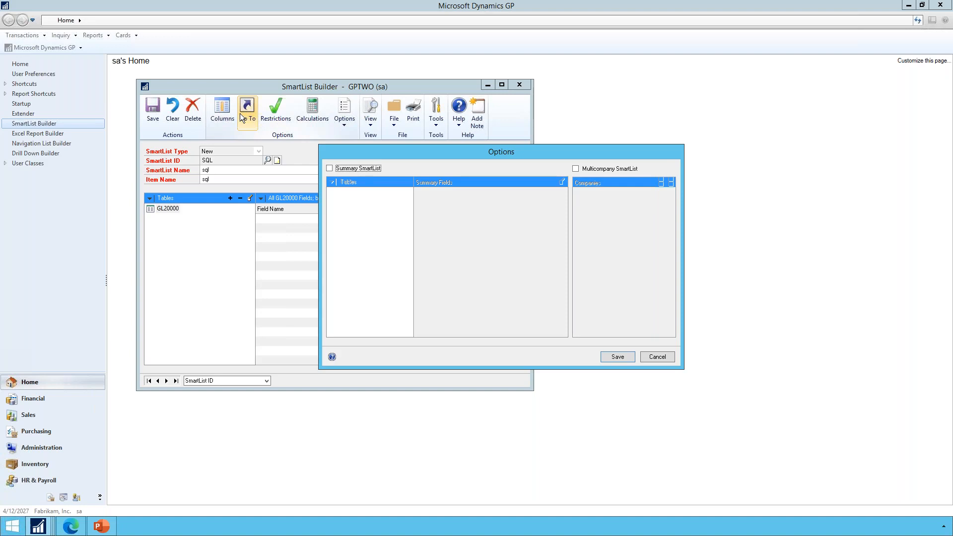
click(330, 167)
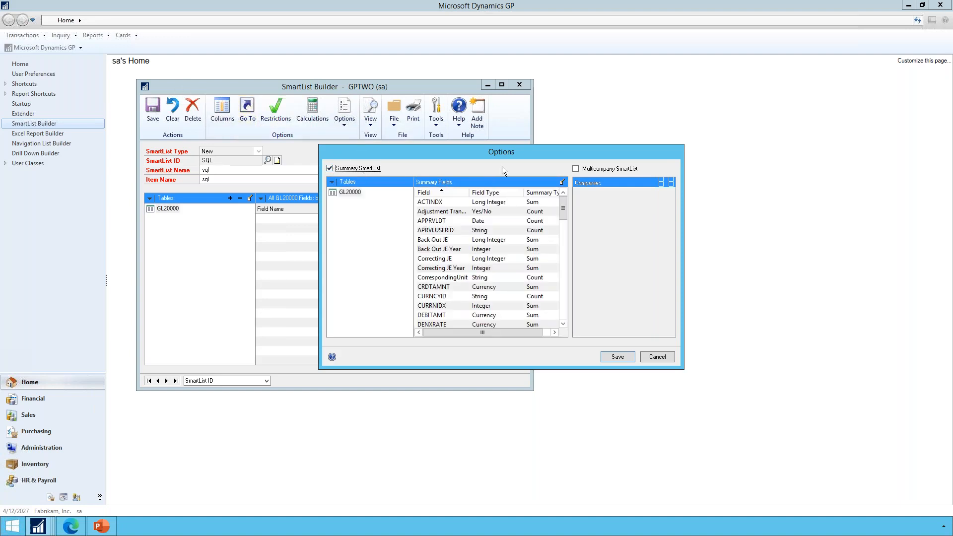
click(657, 357)
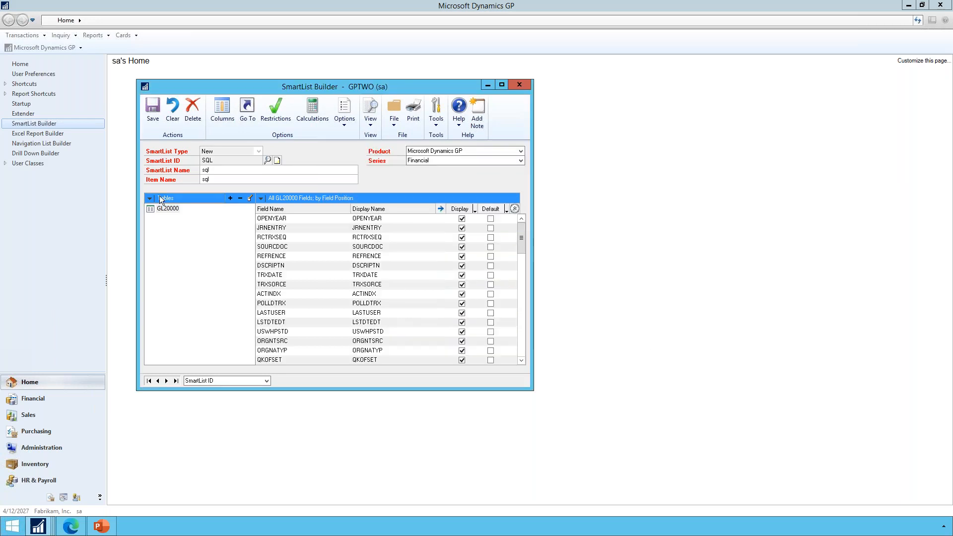
Look up and load the PM_DIST_GL_DTL SmartList, discarding the unsaved SQL SmartList.
click(268, 161)
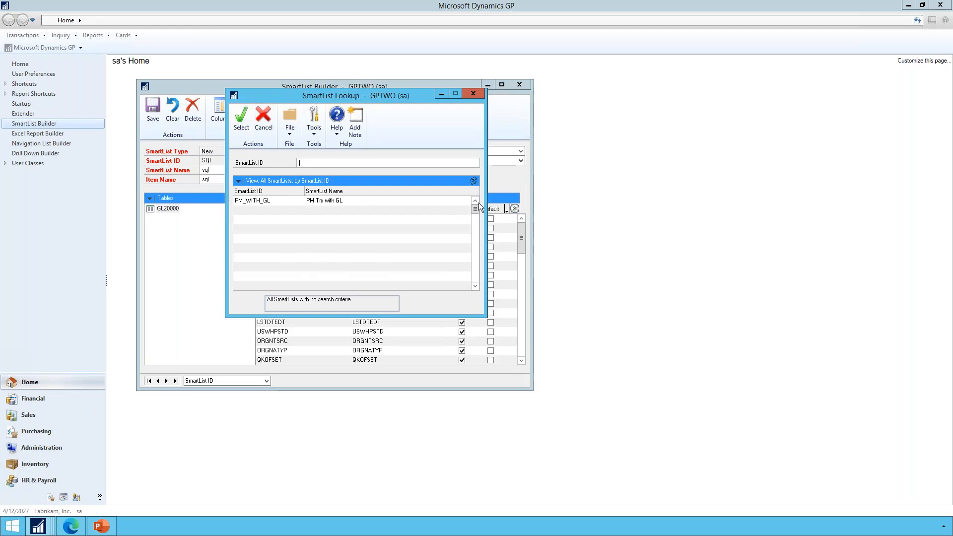
double_click(362, 219)
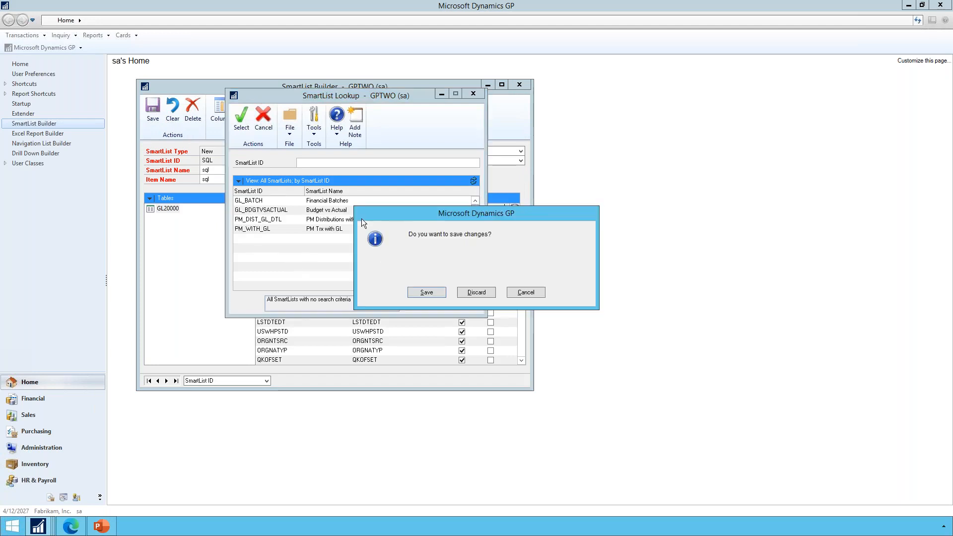
click(472, 294)
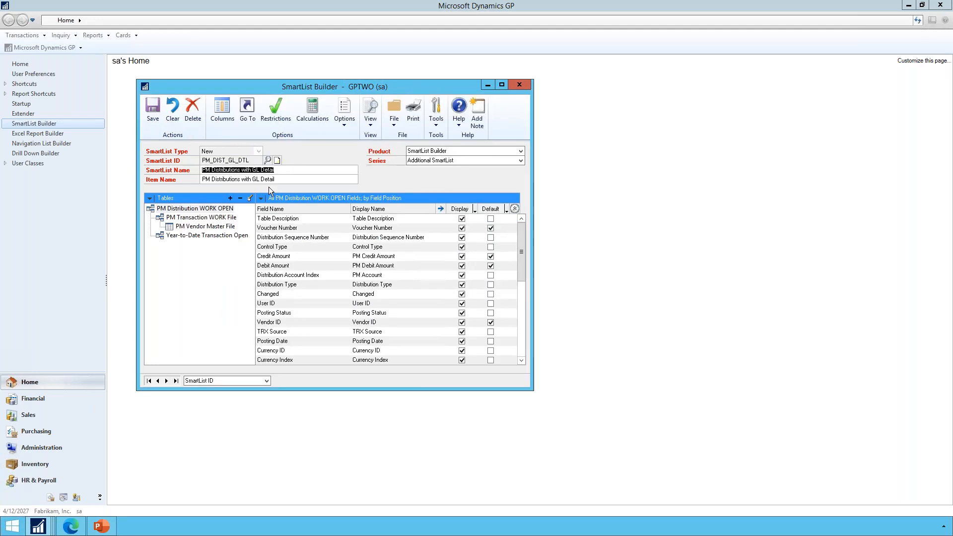
Turn on the Summary SmartList option for PM Distributions with GL Detail.
click(344, 118)
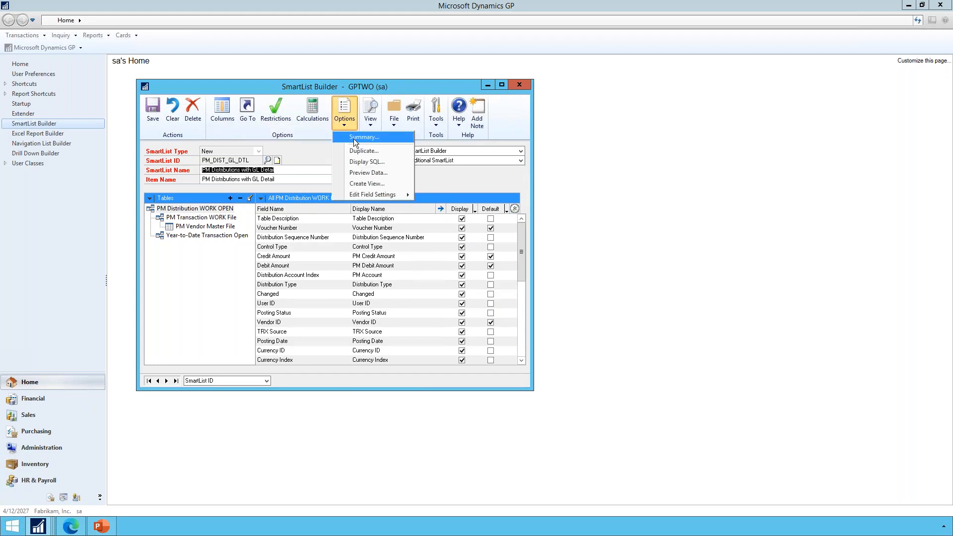
click(355, 140)
click(317, 169)
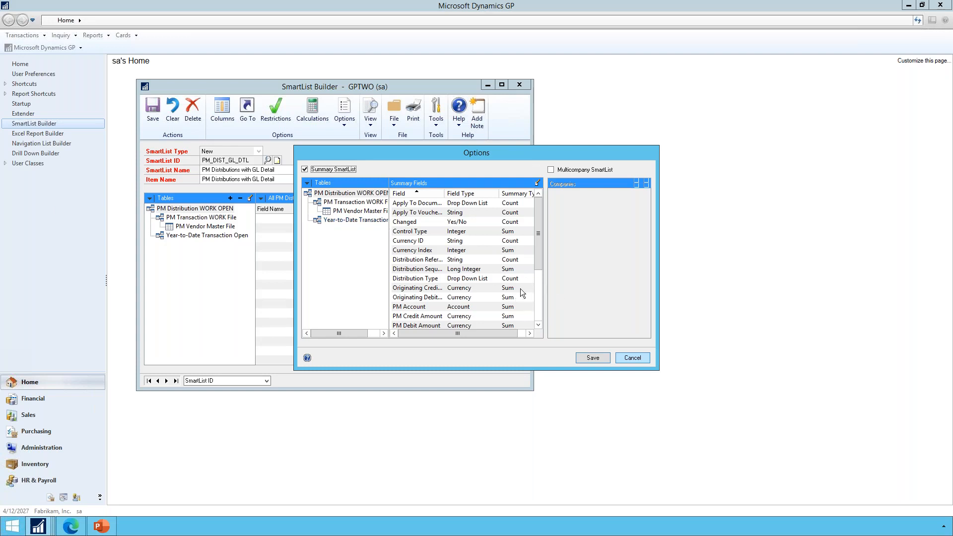
Set the summary method of the Vendor ID field to Group By and save it.
scroll(543, 308, down, 3)
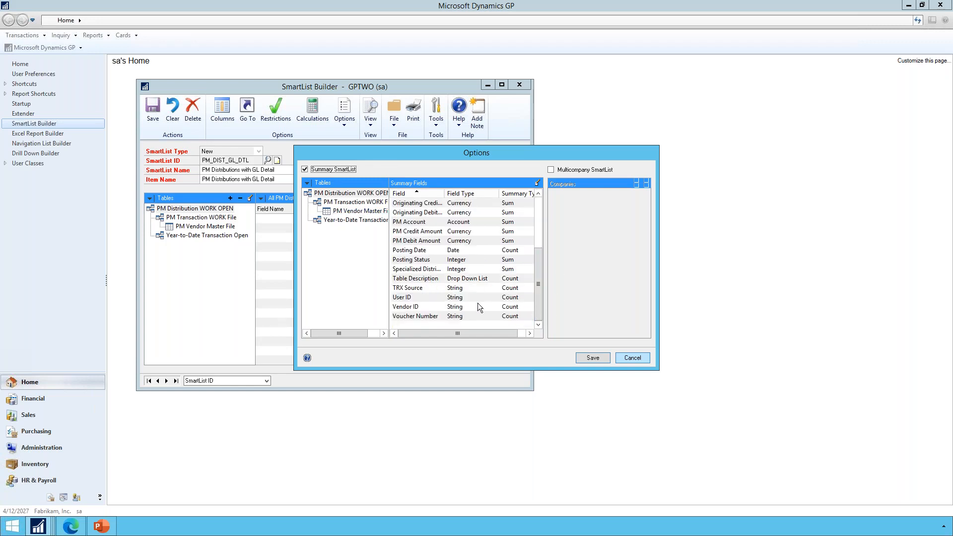
double_click(431, 306)
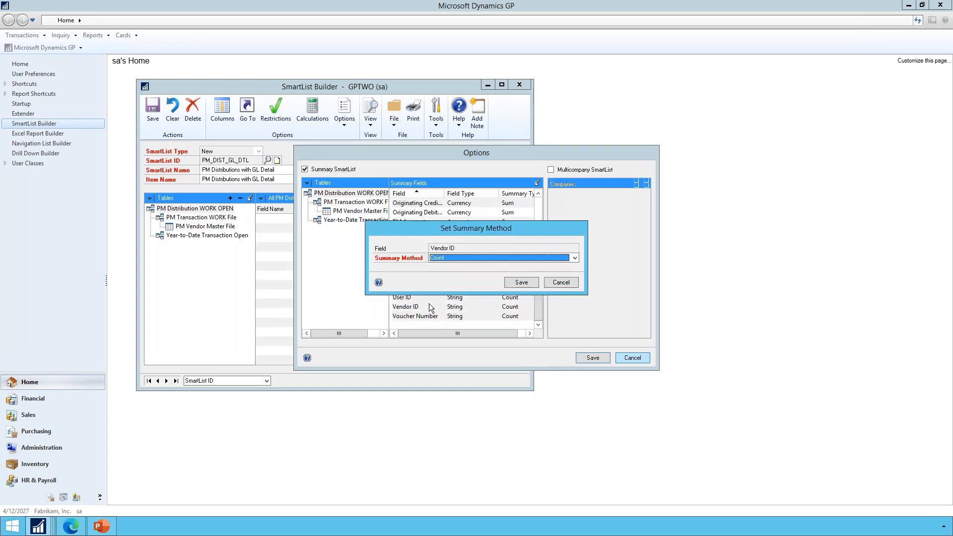
click(452, 257)
click(452, 266)
click(519, 281)
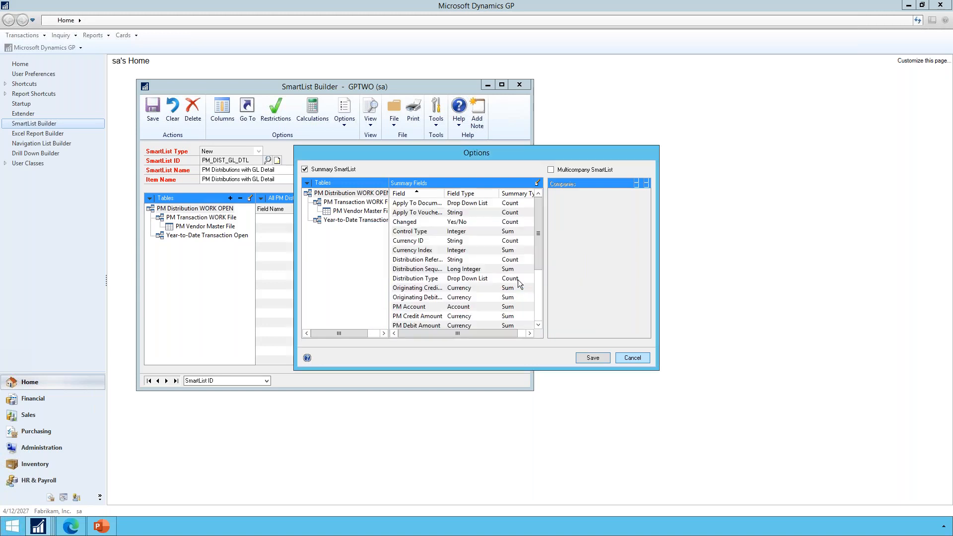
Examine the summary methods available for the PM Account field and close the dialog without choosing one.
drag(535, 246, 539, 310)
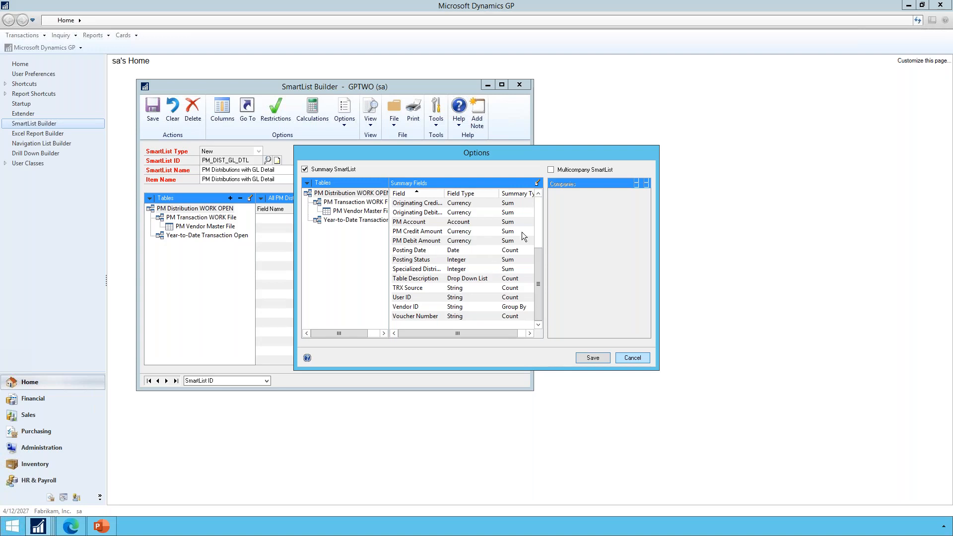
double_click(511, 221)
click(472, 258)
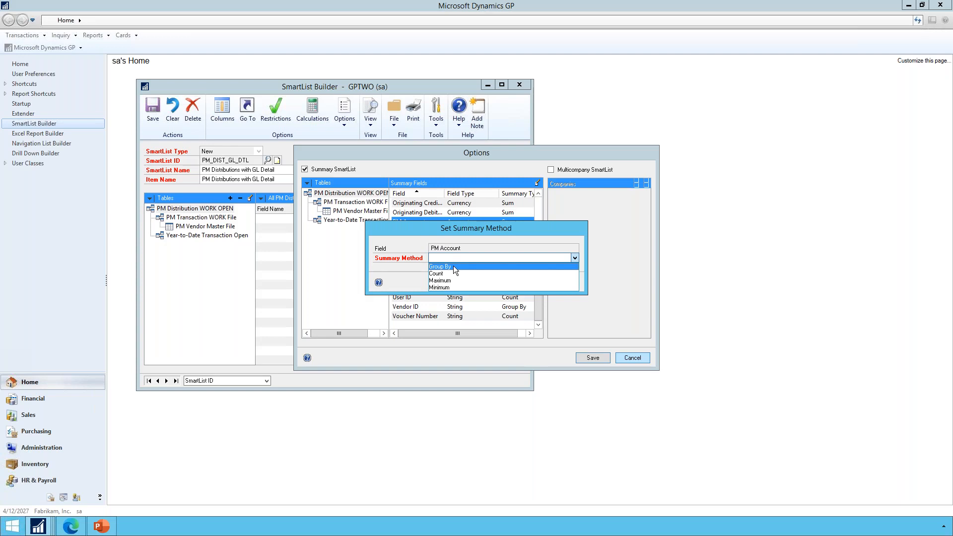
click(470, 246)
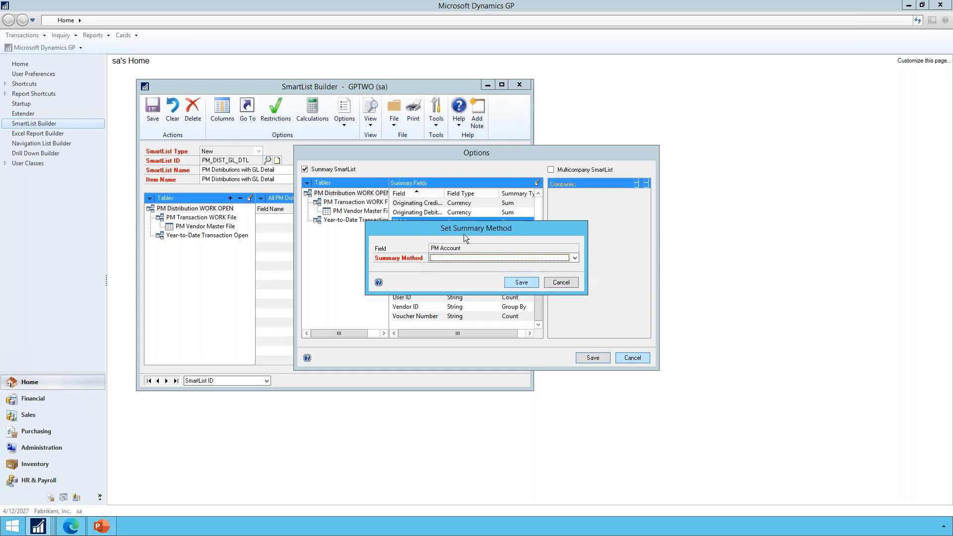
click(560, 282)
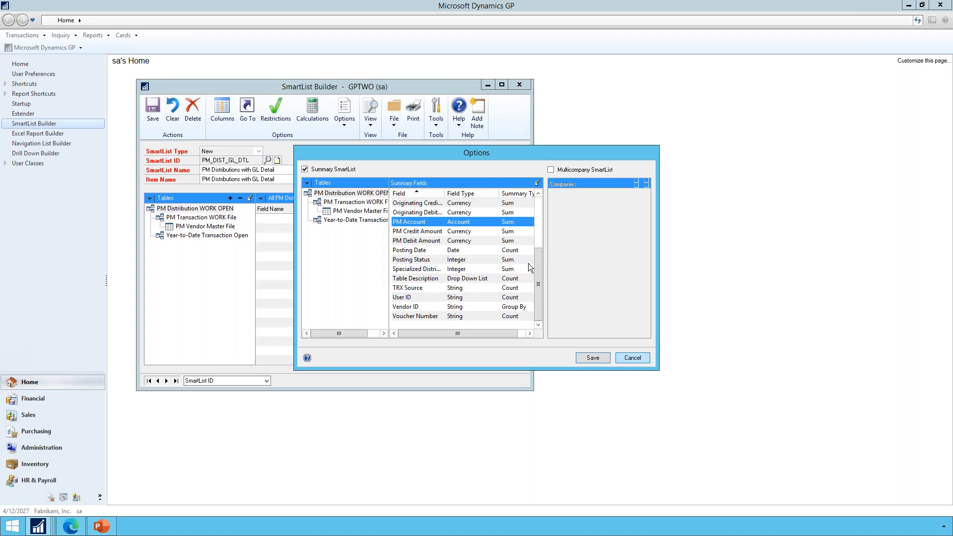
Save the summary options and the PM Distributions with GL Detail SmartList, and minimize the SmartList Builder window.
click(593, 357)
click(153, 107)
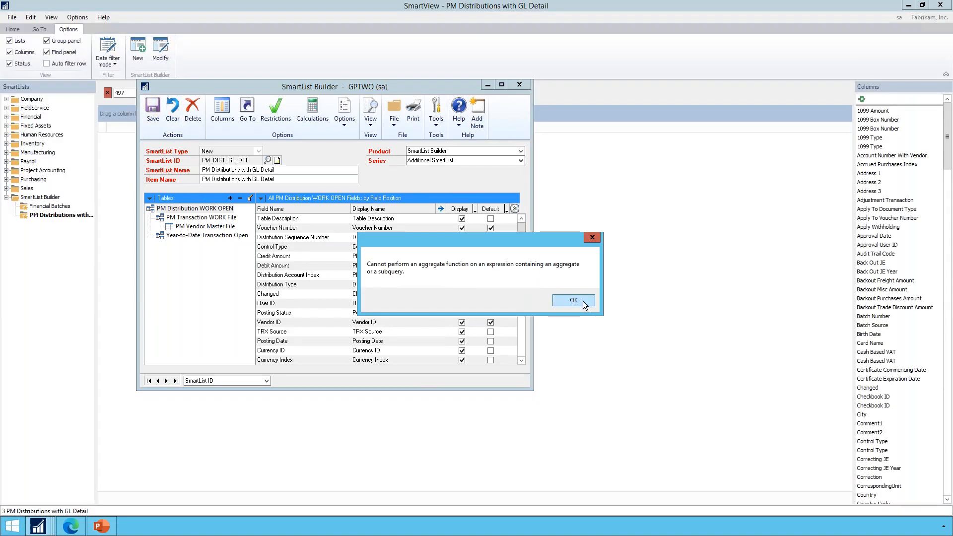
click(573, 301)
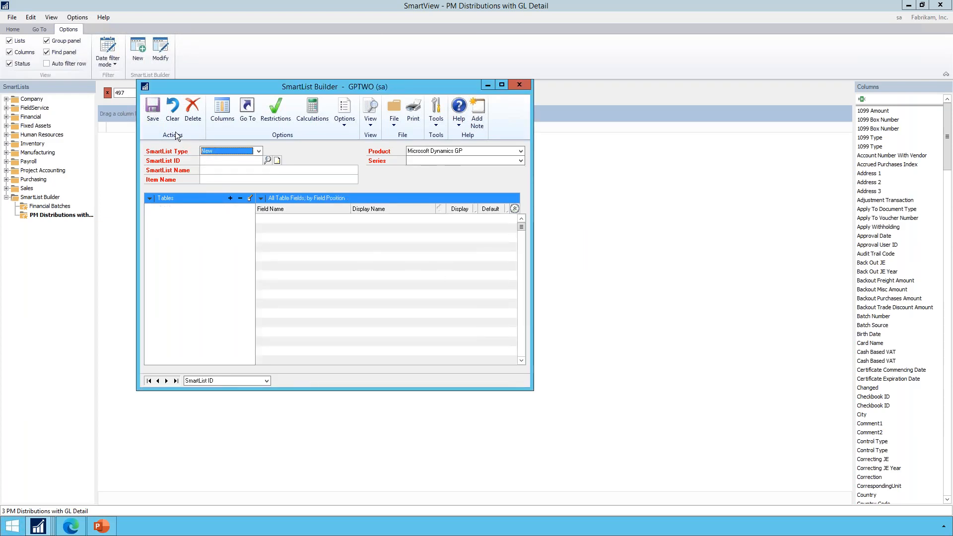
click(488, 84)
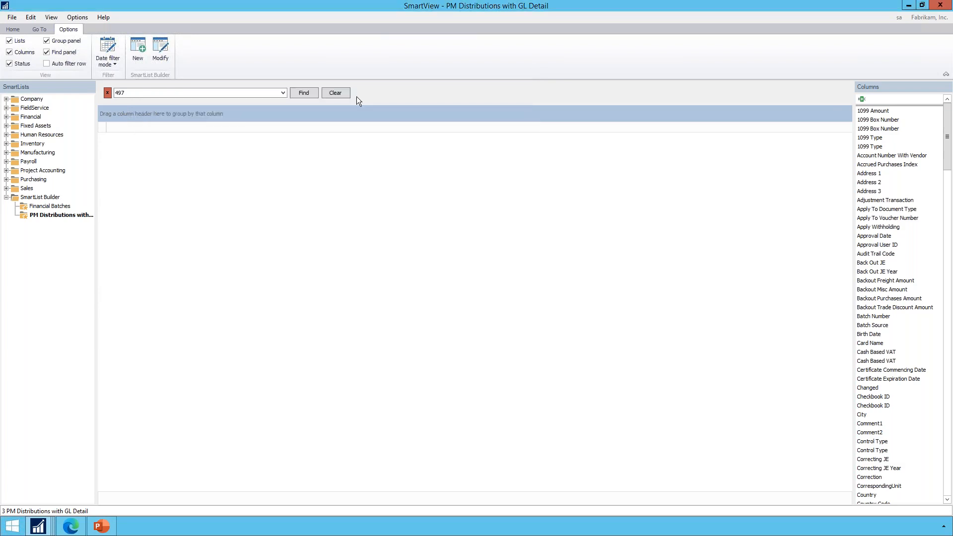
Clear the find text and load the Financial Batches SmartList (GL_BATCH) in SmartList Builder.
click(347, 94)
click(147, 50)
click(520, 85)
click(157, 49)
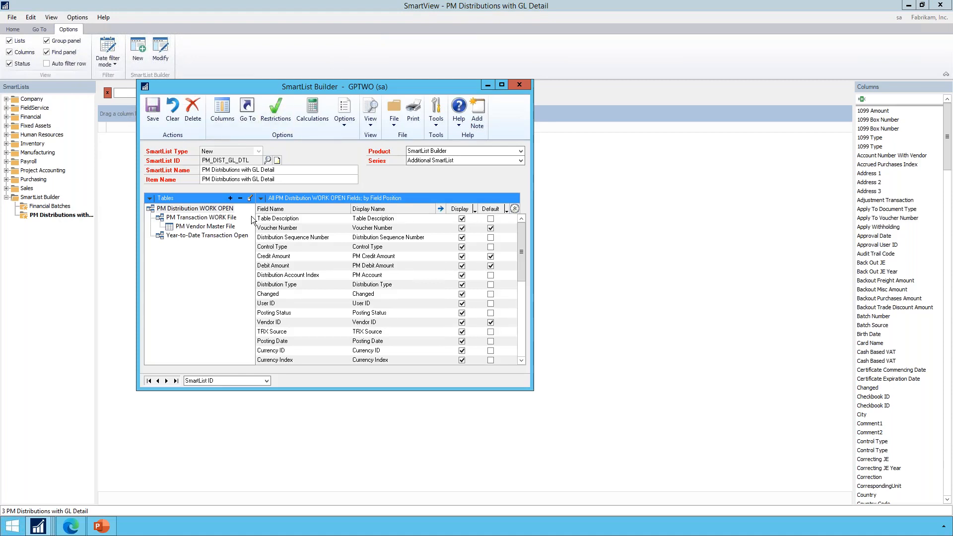
click(268, 159)
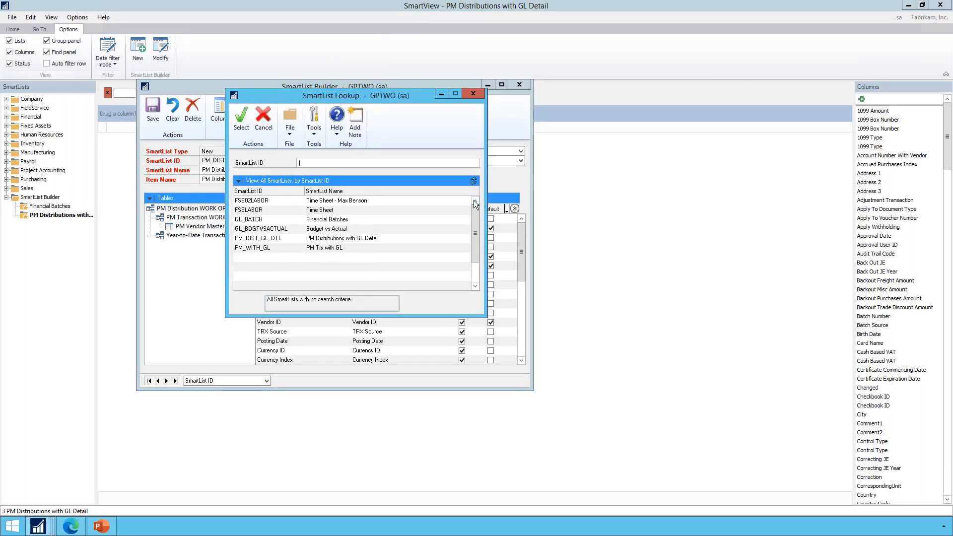
double_click(333, 230)
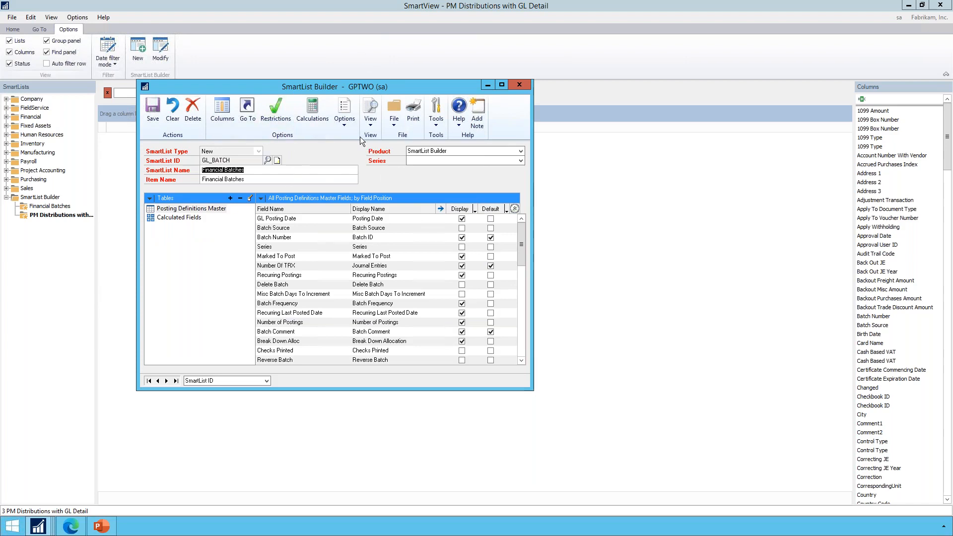
Try to open the summary options of the Financial Batches SmartList.
click(345, 124)
click(345, 125)
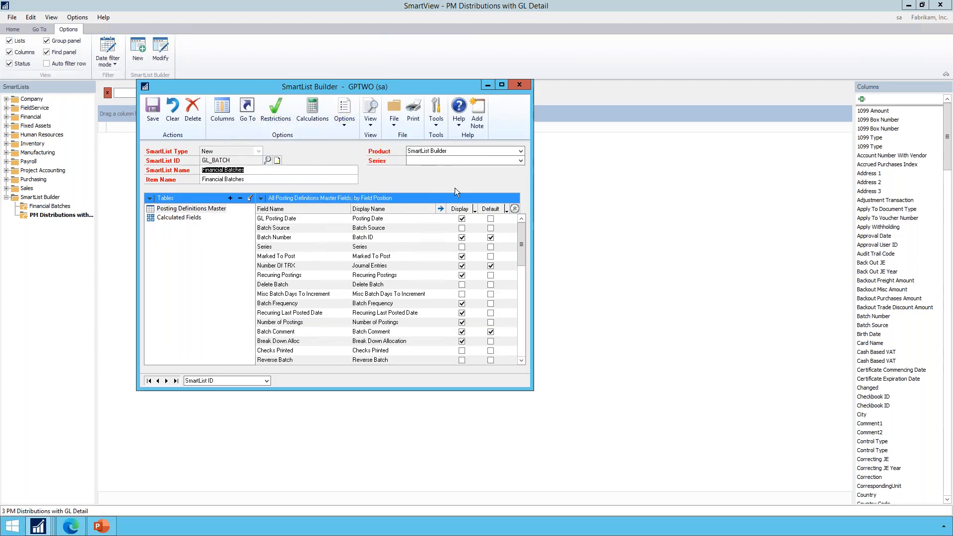
click(345, 124)
click(361, 139)
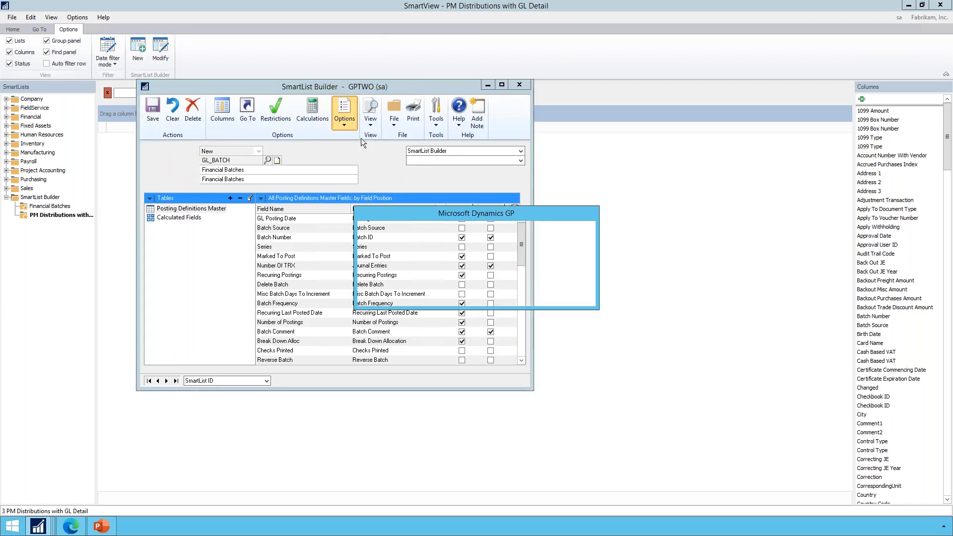
click(476, 293)
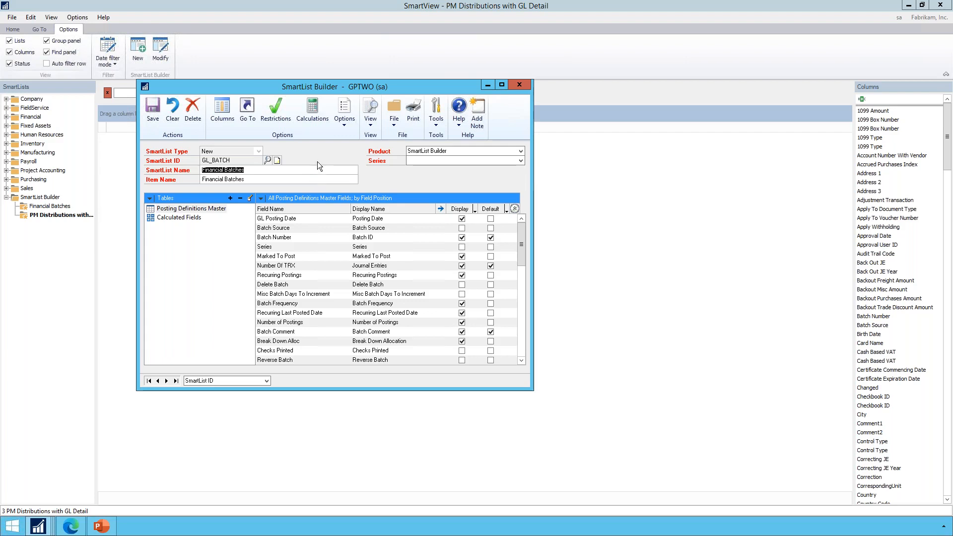
click(347, 121)
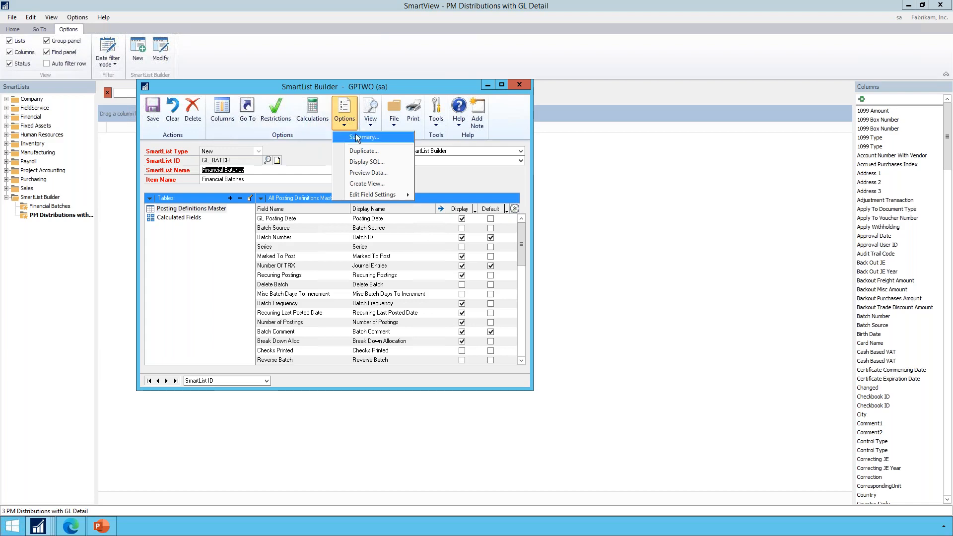
click(362, 137)
click(476, 292)
Set the Financial Batches series to Additional SmartList and turn on the Multicompany SmartList option with a company selected.
click(423, 161)
click(426, 169)
click(344, 116)
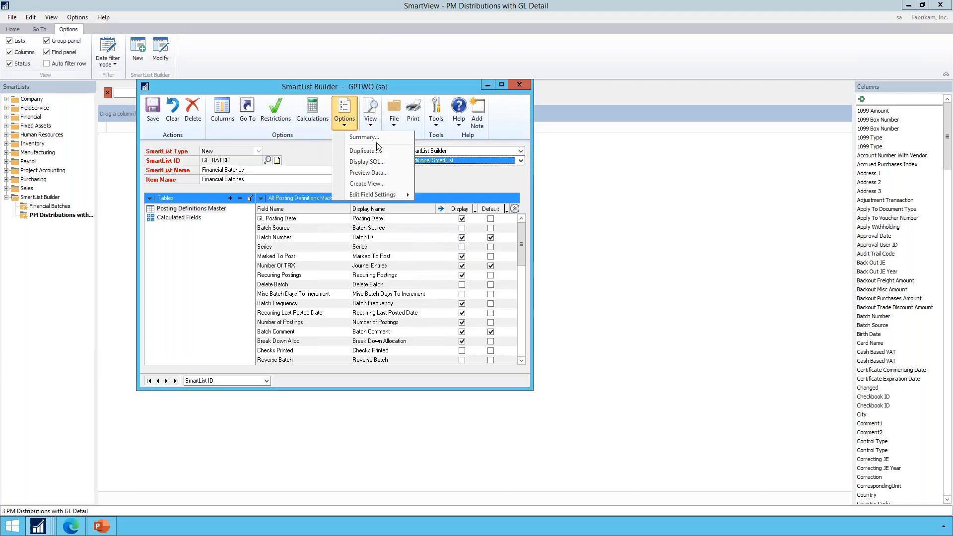
click(363, 138)
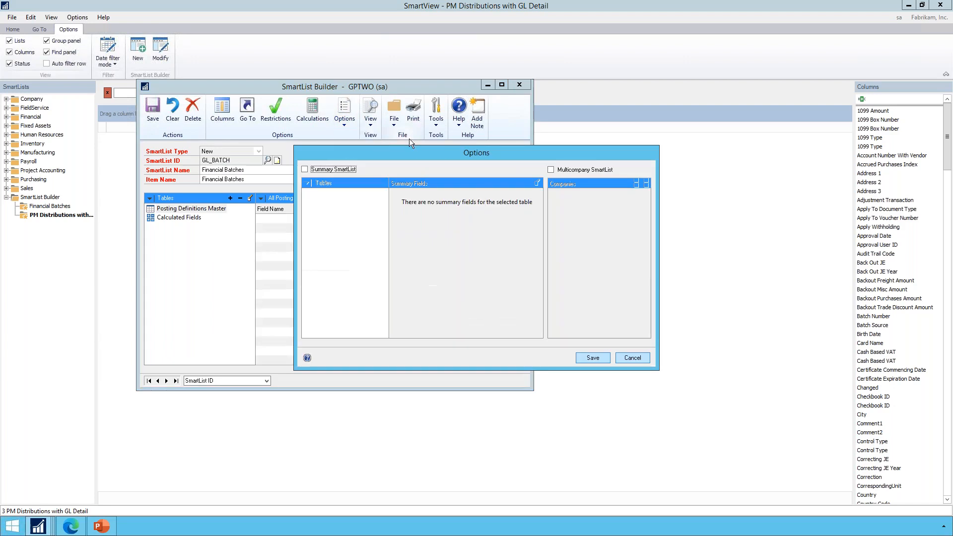
click(568, 170)
click(554, 203)
click(608, 357)
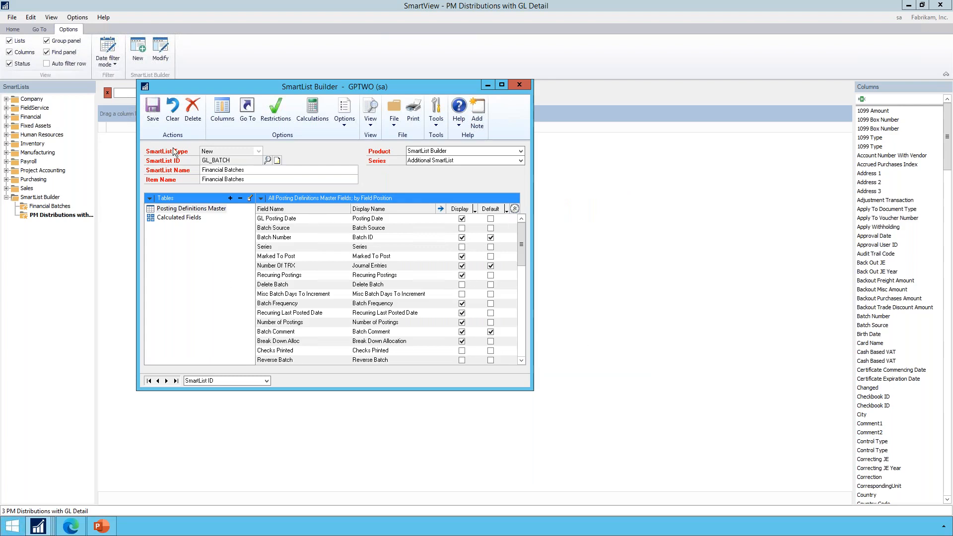
Save the Financial Batches SmartList and close SmartView.
click(154, 114)
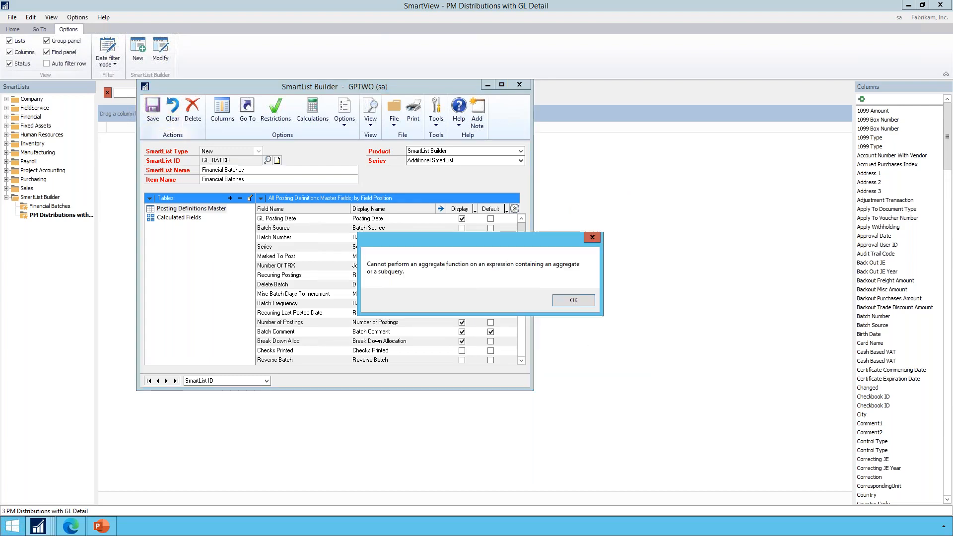
click(574, 300)
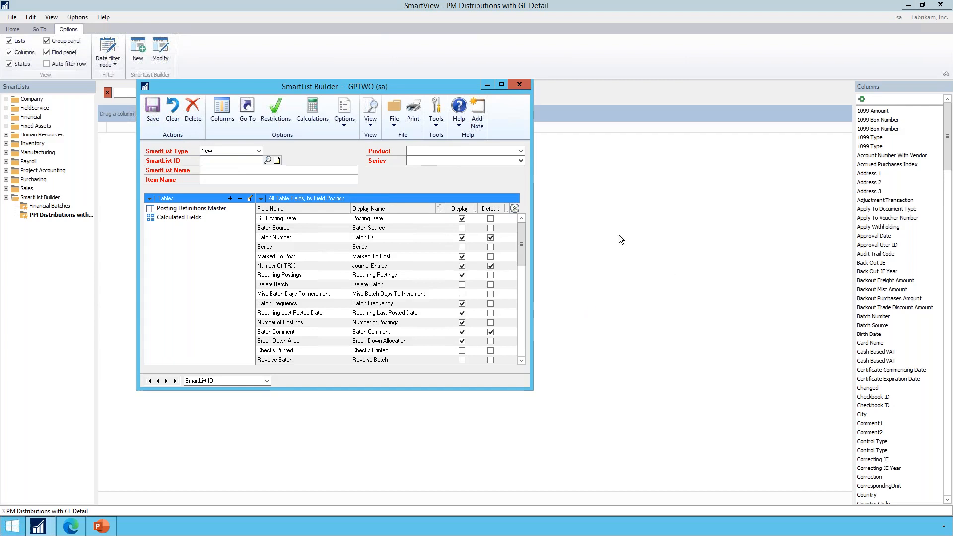
click(939, 5)
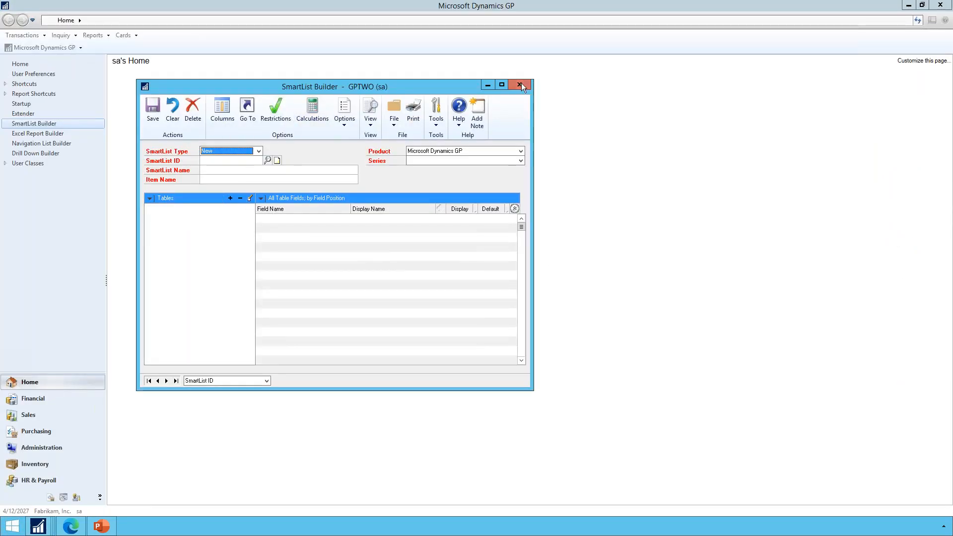
Open SmartList and agree to make the pending SmartList Builder changes.
click(38, 527)
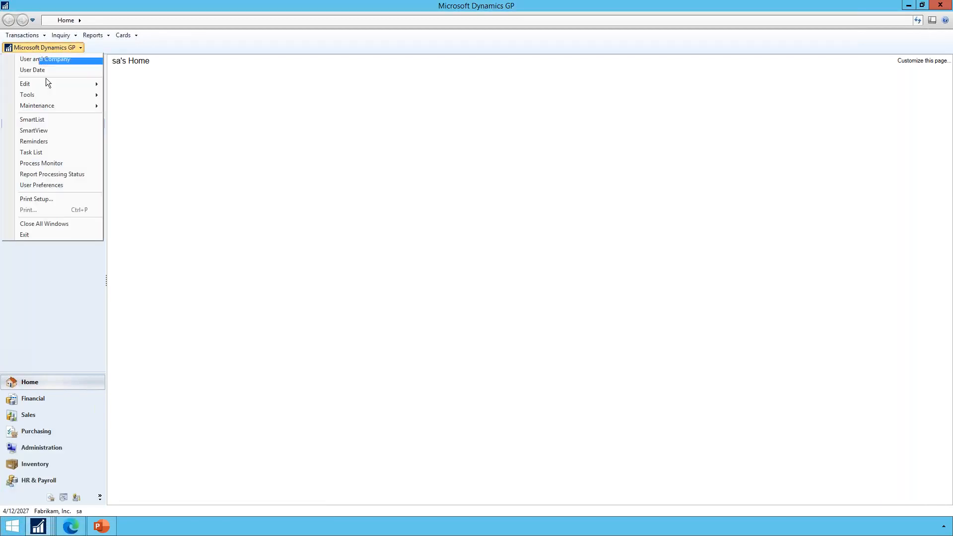
click(47, 120)
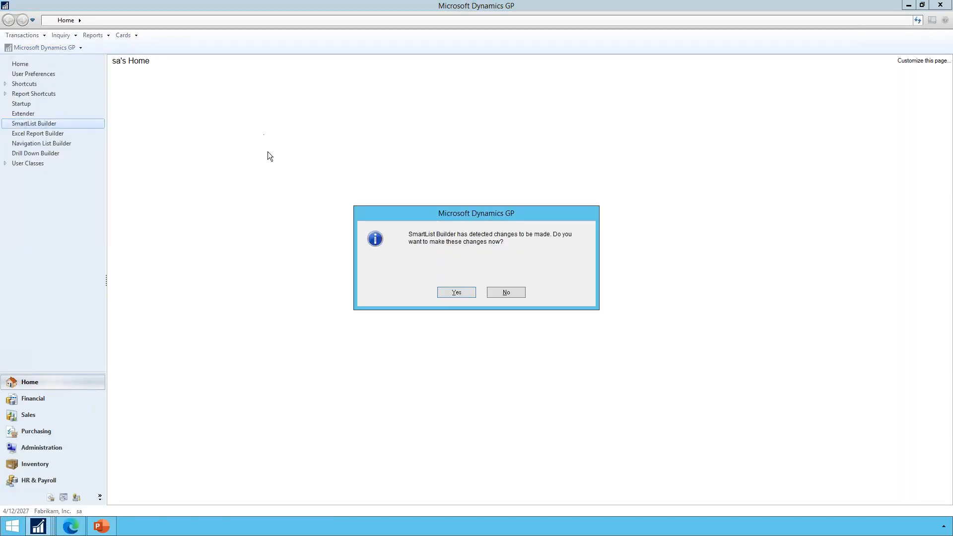
click(463, 296)
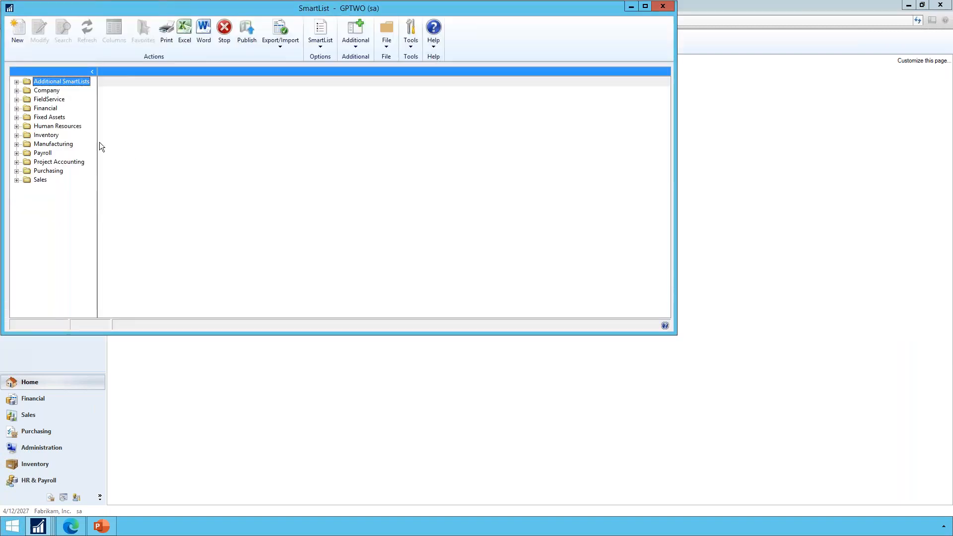
Display the Budget vs Actual list from the Financial series and open it for modification in SmartList Builder.
click(17, 100)
click(17, 100)
click(17, 108)
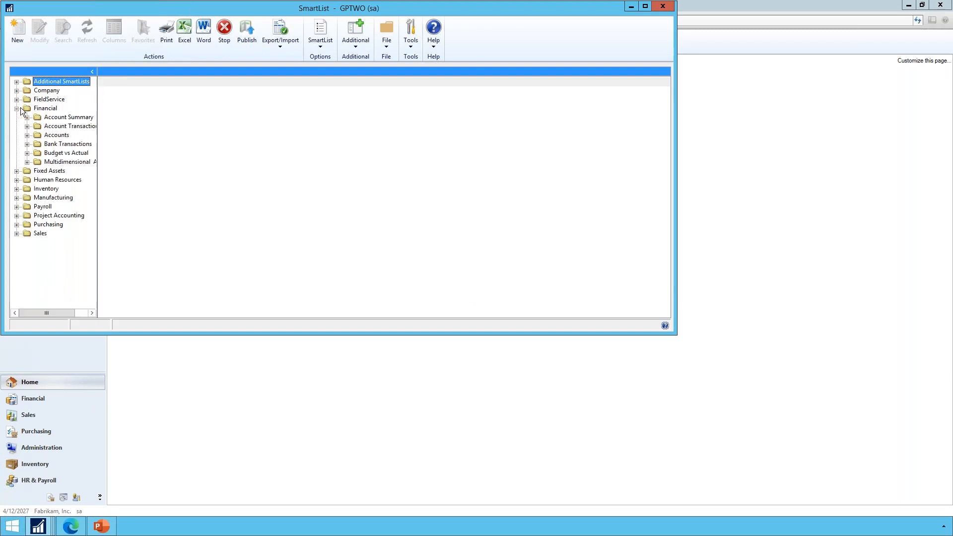
click(66, 152)
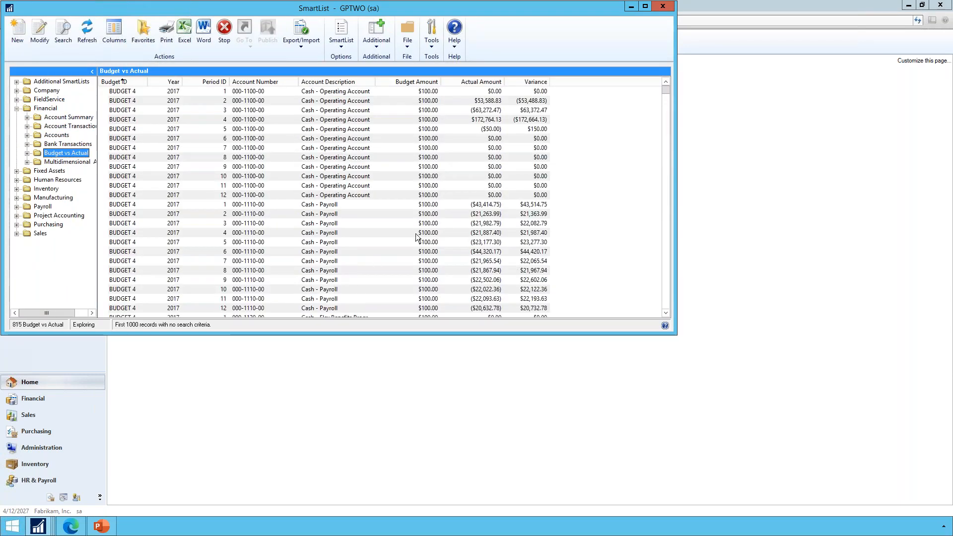
click(39, 34)
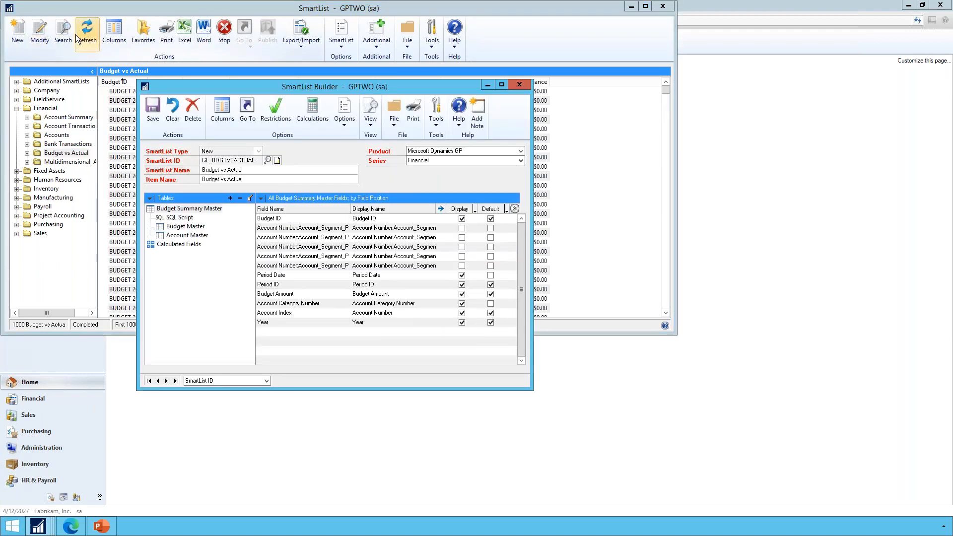
Start a new calculated field in Budget vs Actual named company with the field type String.
click(312, 108)
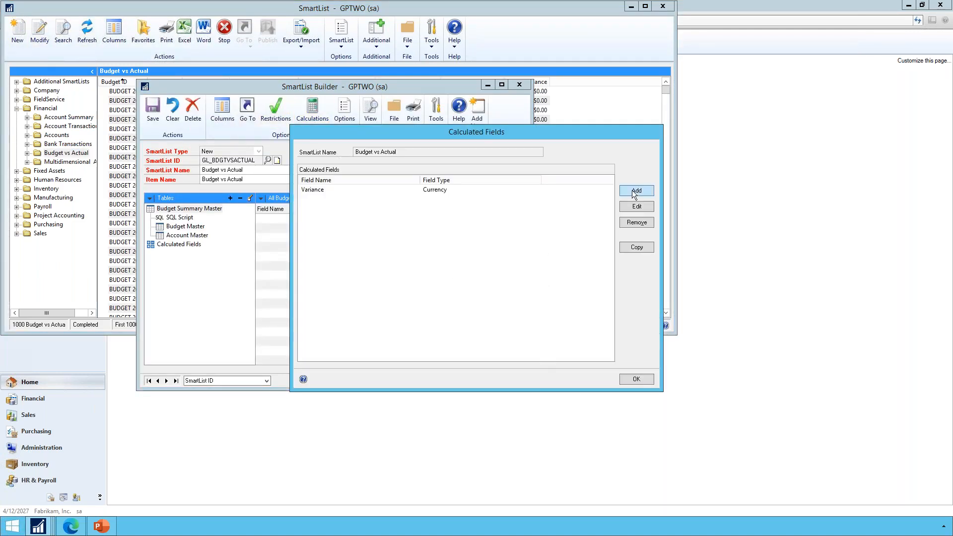
click(636, 191)
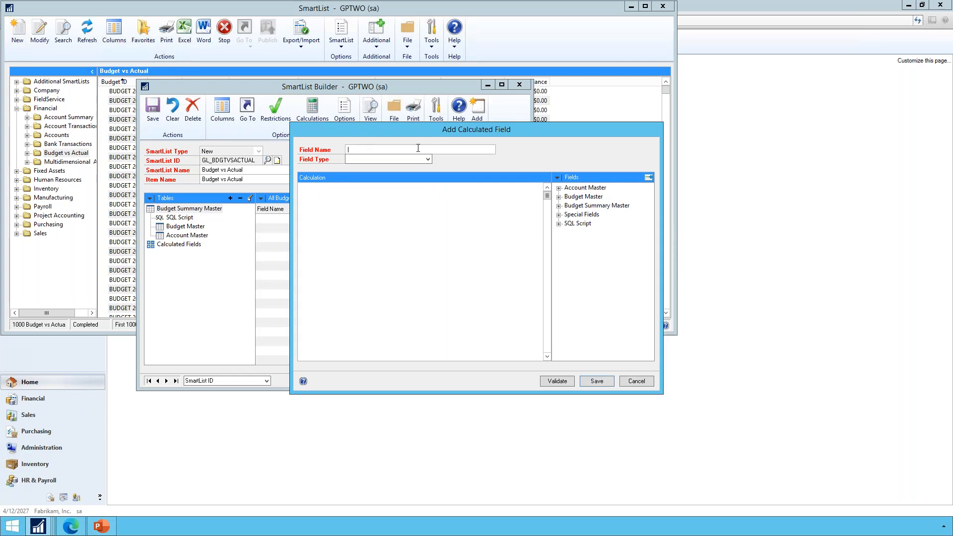
text(company)
key(Tab)
key(Down)
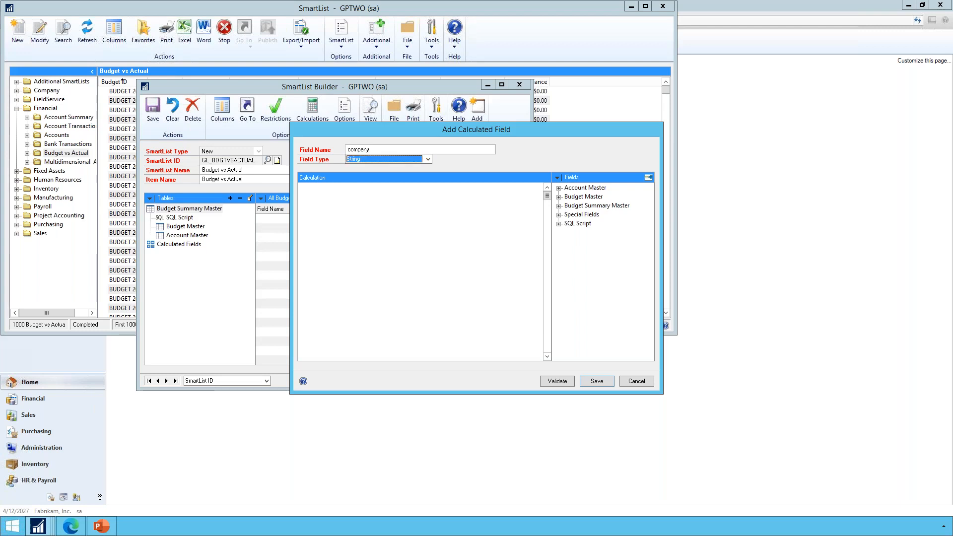
Use the special field <<COMPANY_ID>> as the calculation, then save the calculated field and close the calculated fields list.
click(488, 226)
click(559, 215)
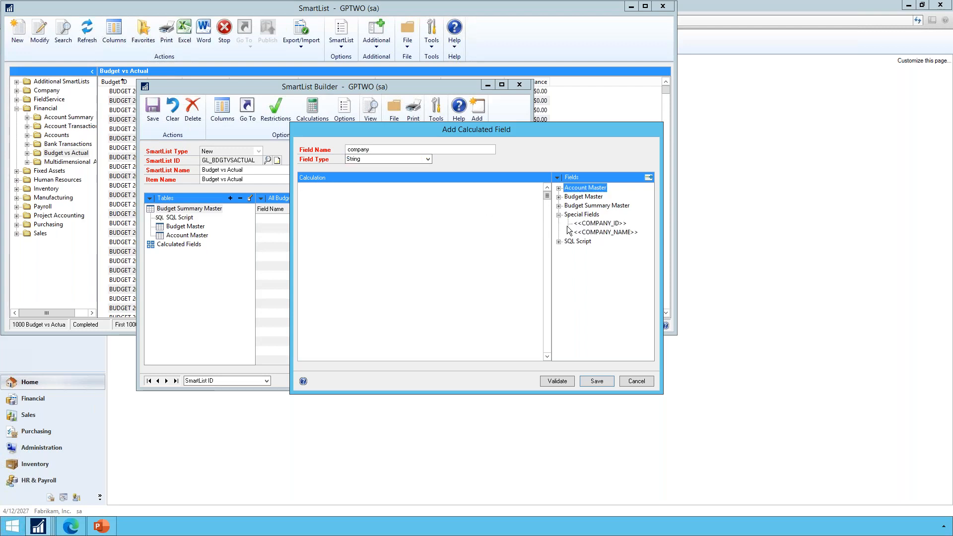
double_click(600, 224)
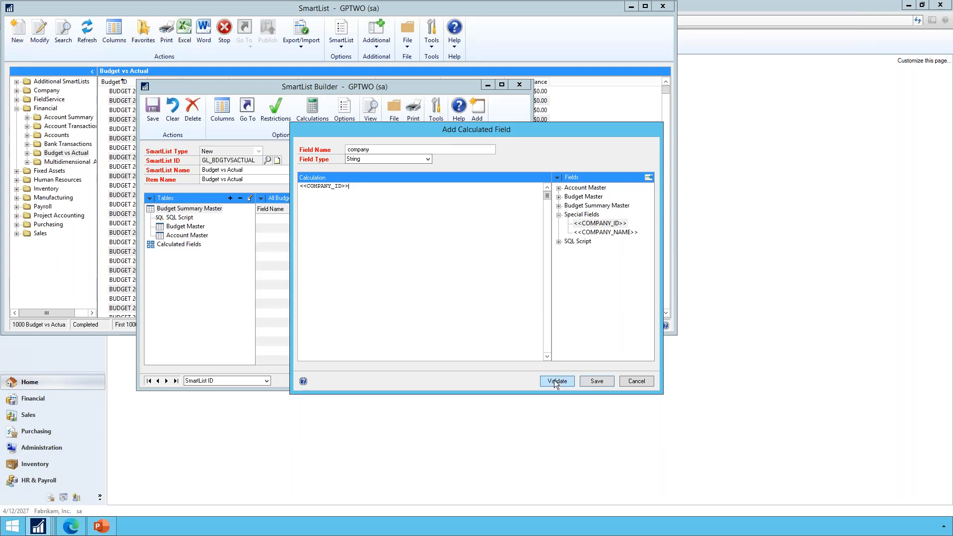
click(596, 382)
click(636, 379)
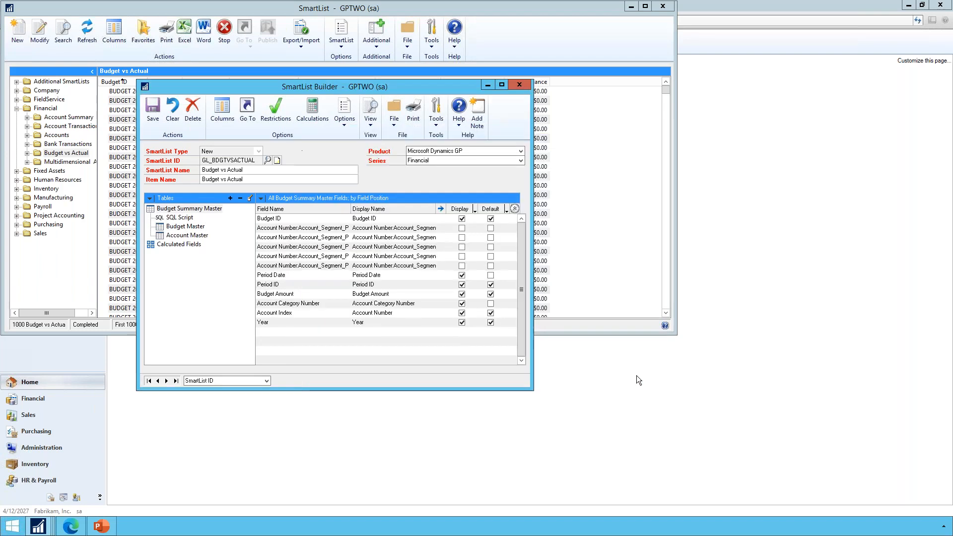
Make the company calculated field a default column and save the Budget vs Actual SmartList.
click(179, 244)
click(490, 228)
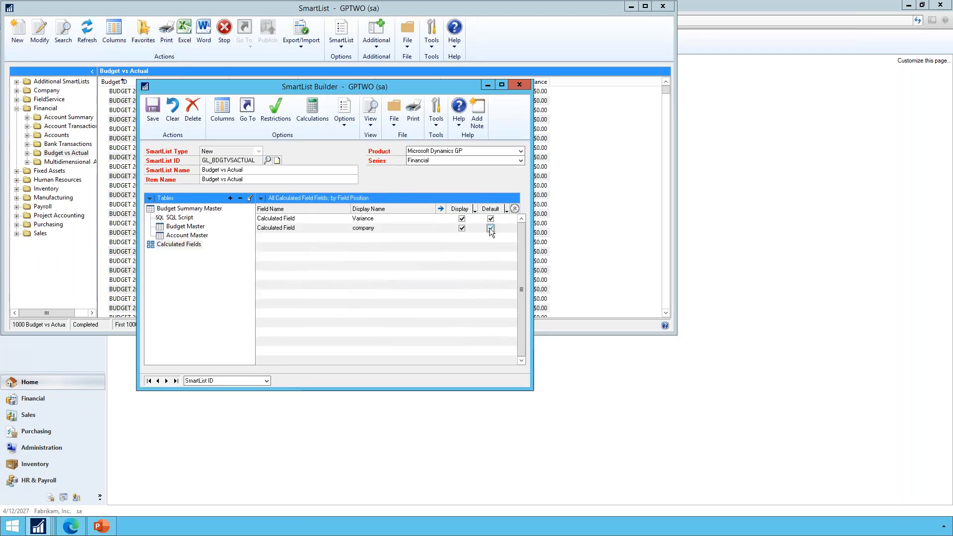
click(157, 119)
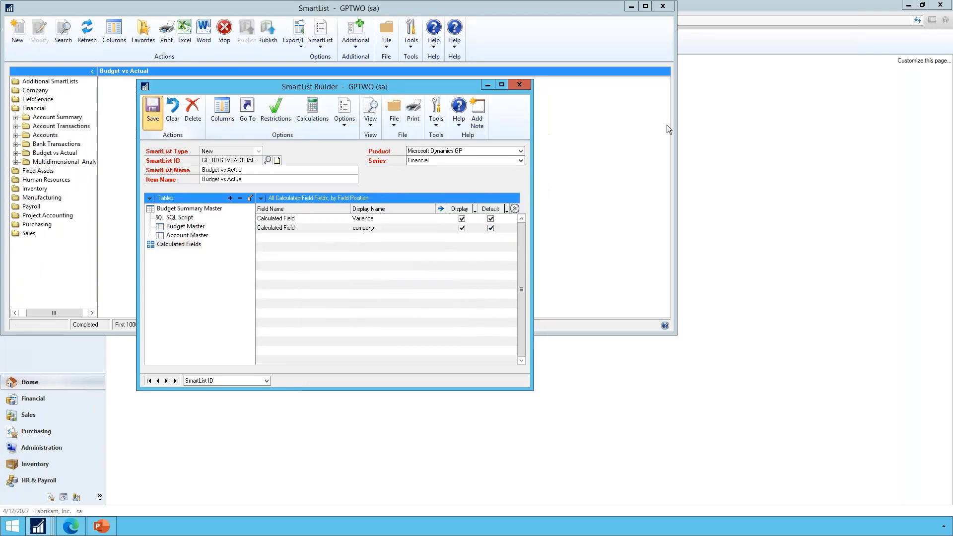
Examine the company column throughout the Budget vs Actual records and close SmartList.
click(583, 178)
scroll(573, 233, down, 20)
scroll(576, 238, down, 20)
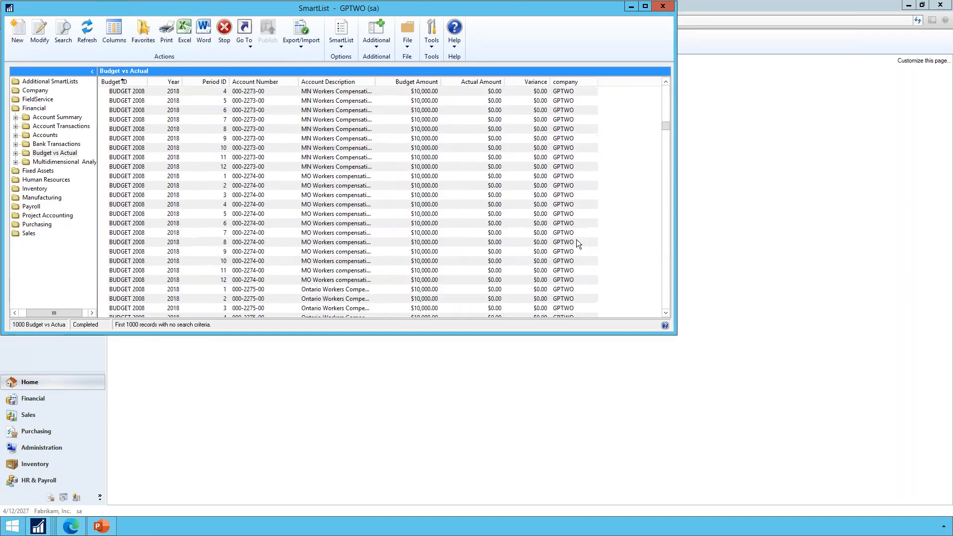
scroll(574, 253, down, 20)
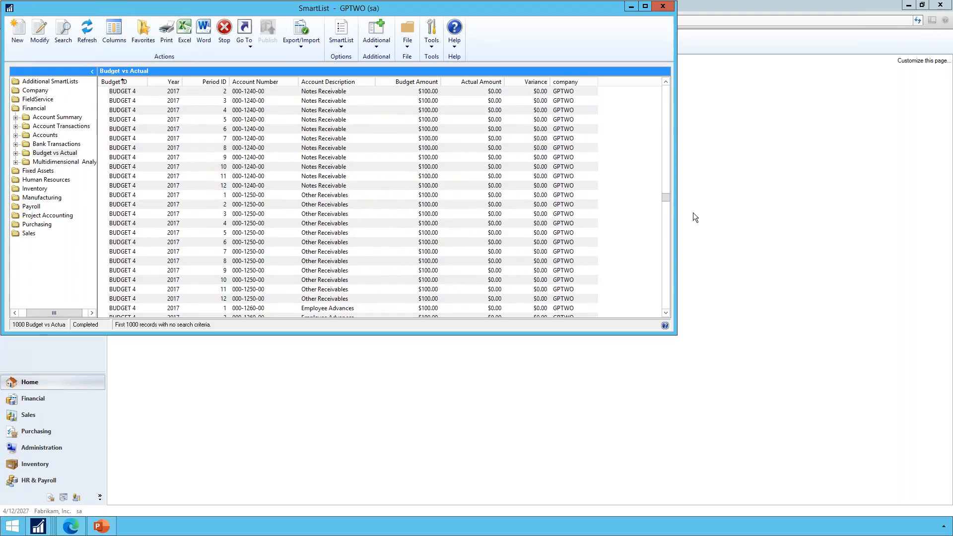
drag(666, 199, 658, 91)
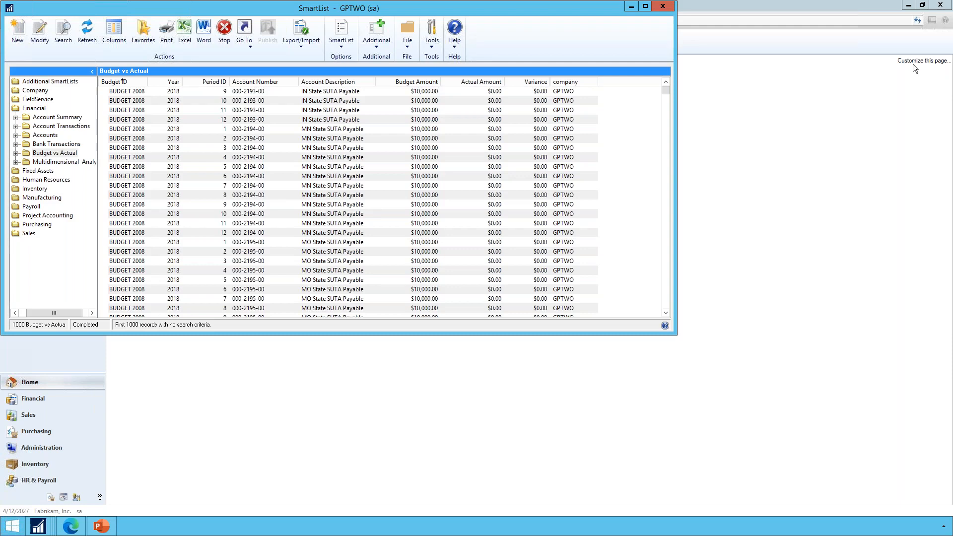
click(665, 451)
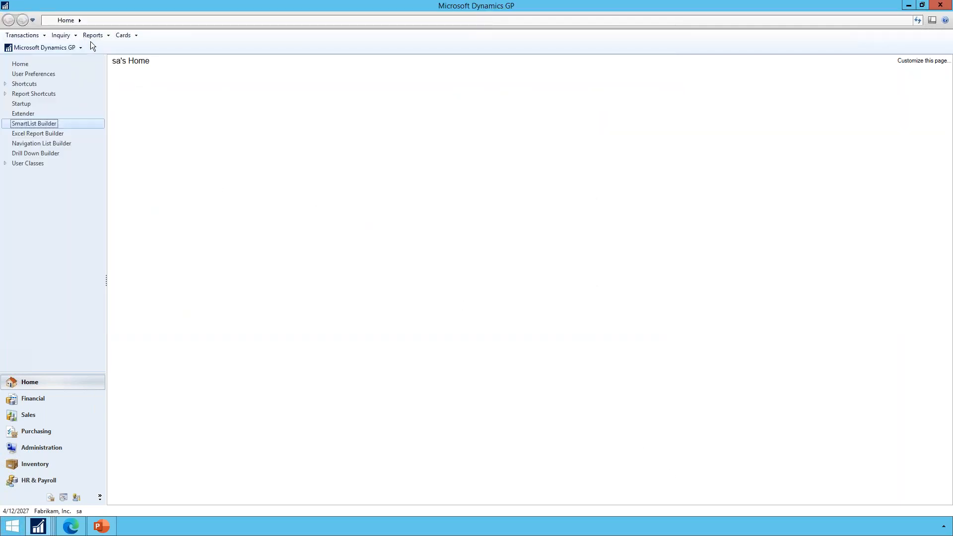
Open the SmartList Options window from the system setup.
click(65, 46)
mouse_move(67, 94)
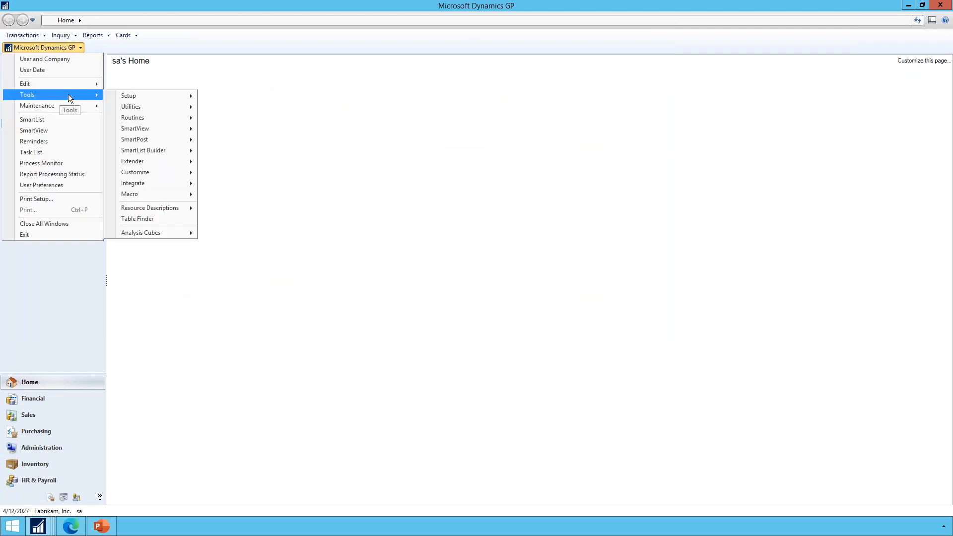
mouse_move(157, 94)
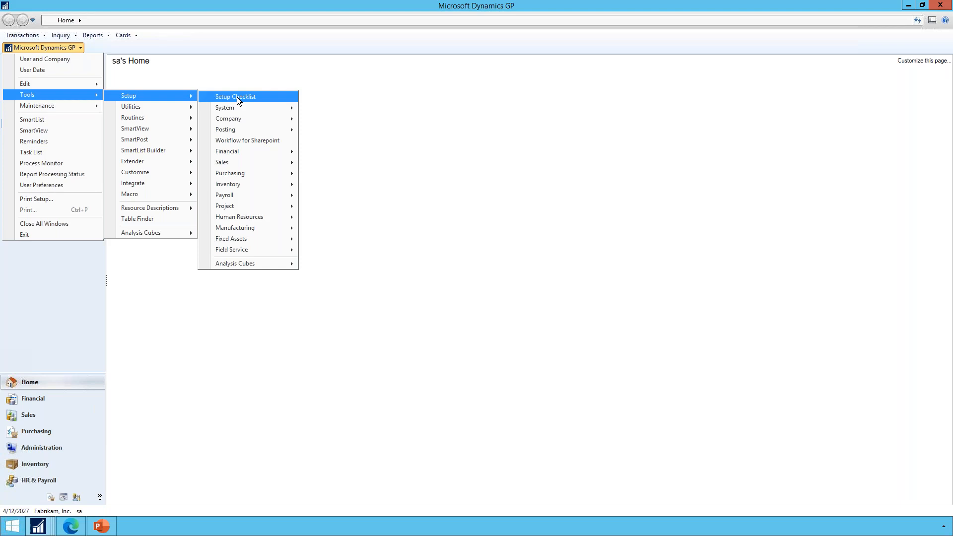
mouse_move(257, 108)
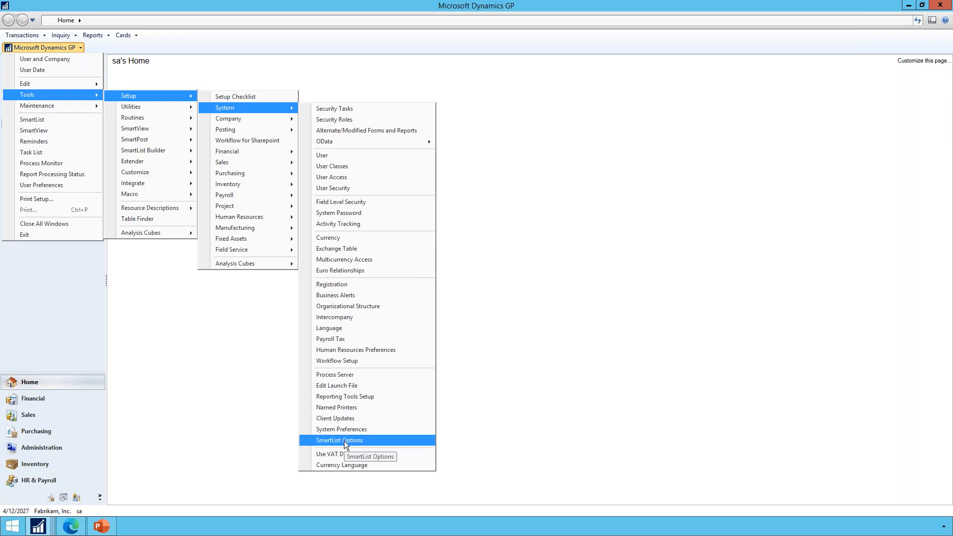
click(344, 441)
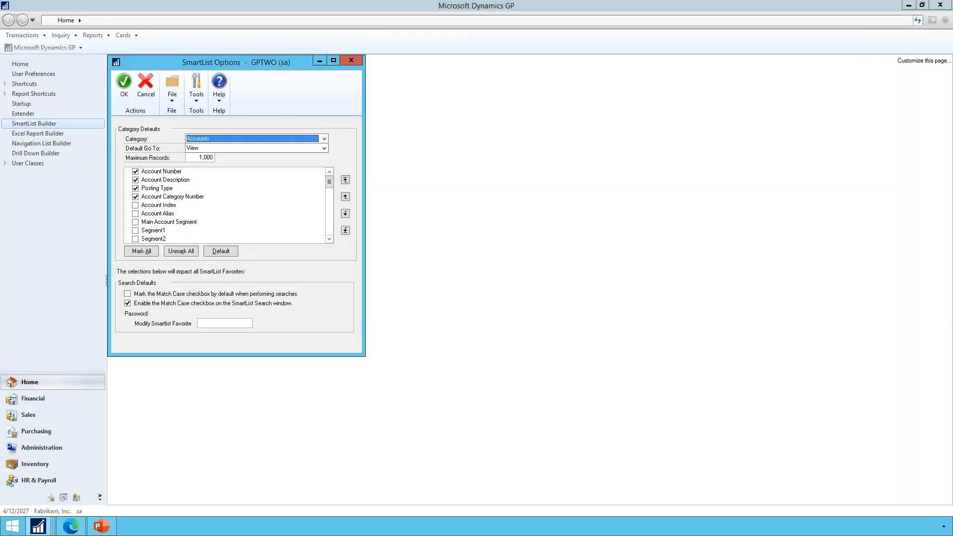
Set the maximum records for the Customers category to 1,000,000 and accept the SmartList options.
click(180, 197)
click(210, 137)
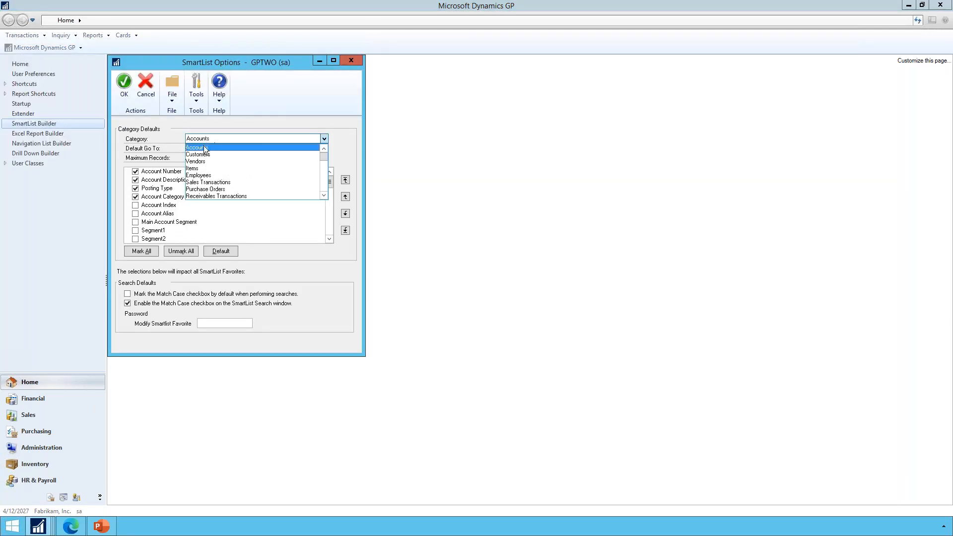
click(200, 155)
click(214, 157)
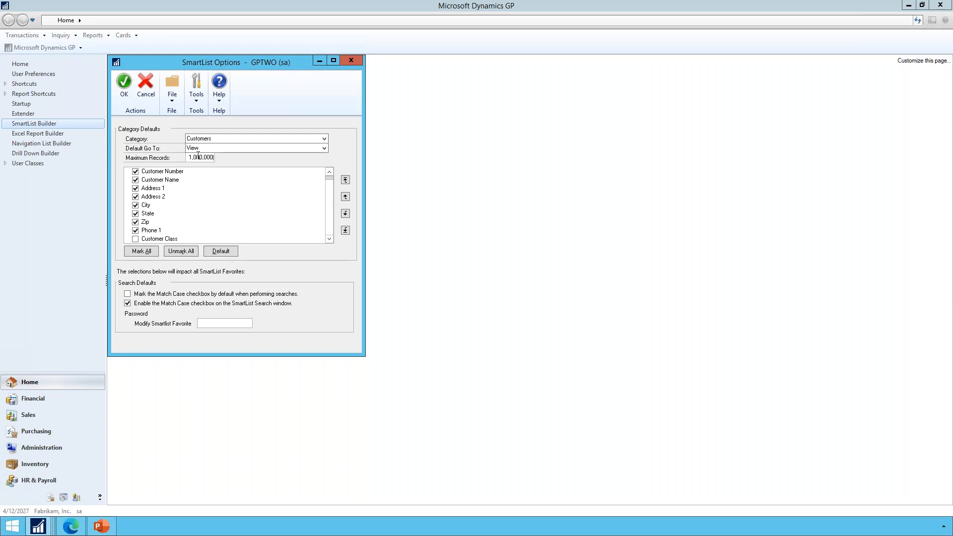
click(124, 84)
Open SmartView's Favorite Maintenance and try the Convert Favorites utility.
click(46, 46)
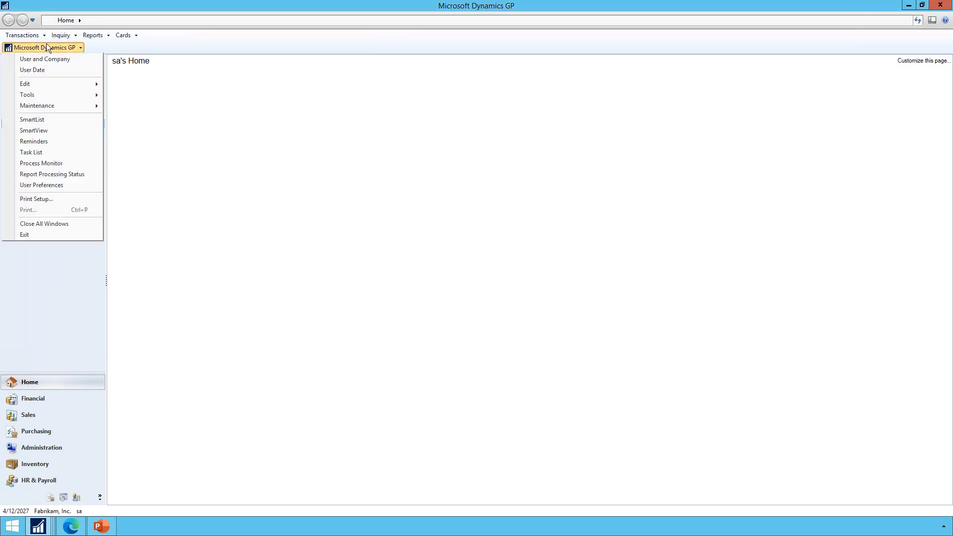
mouse_move(39, 93)
mouse_move(137, 127)
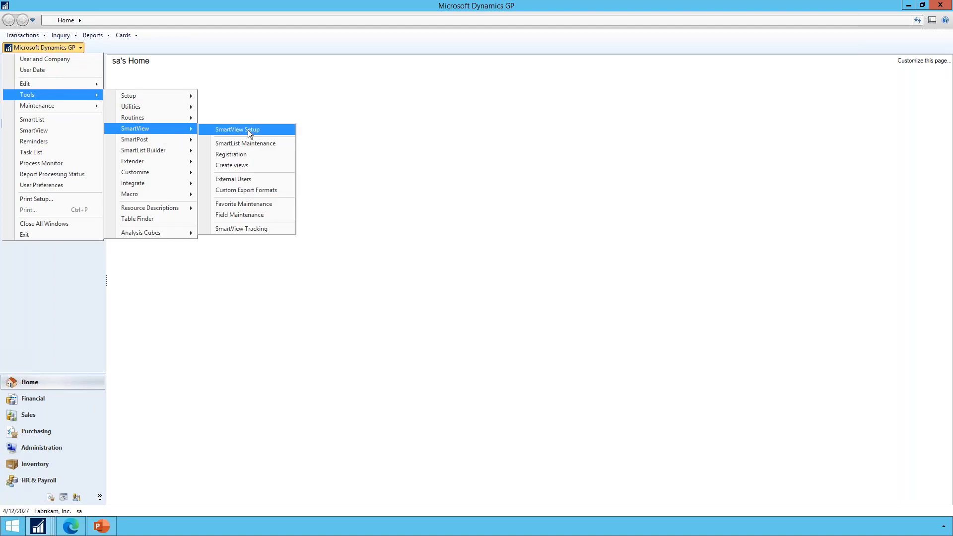
click(248, 207)
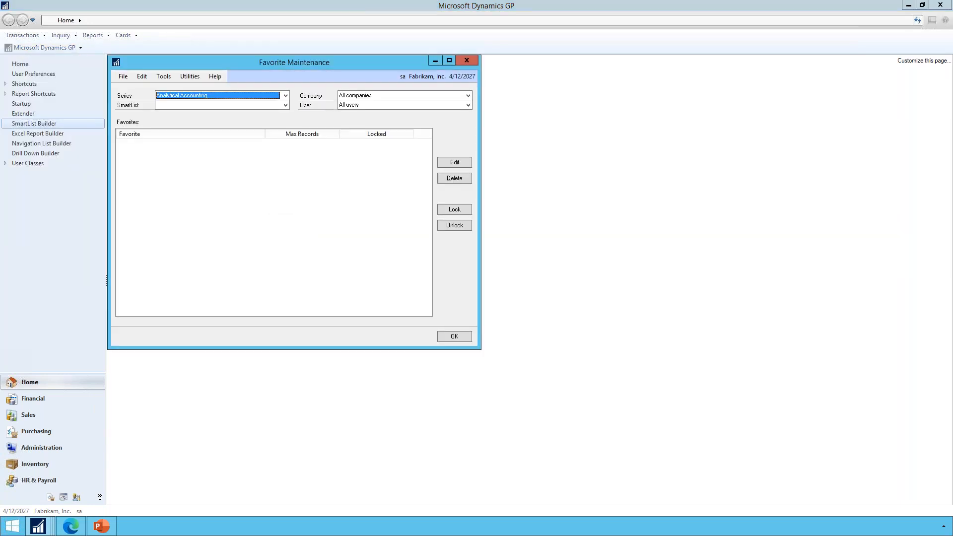
click(191, 75)
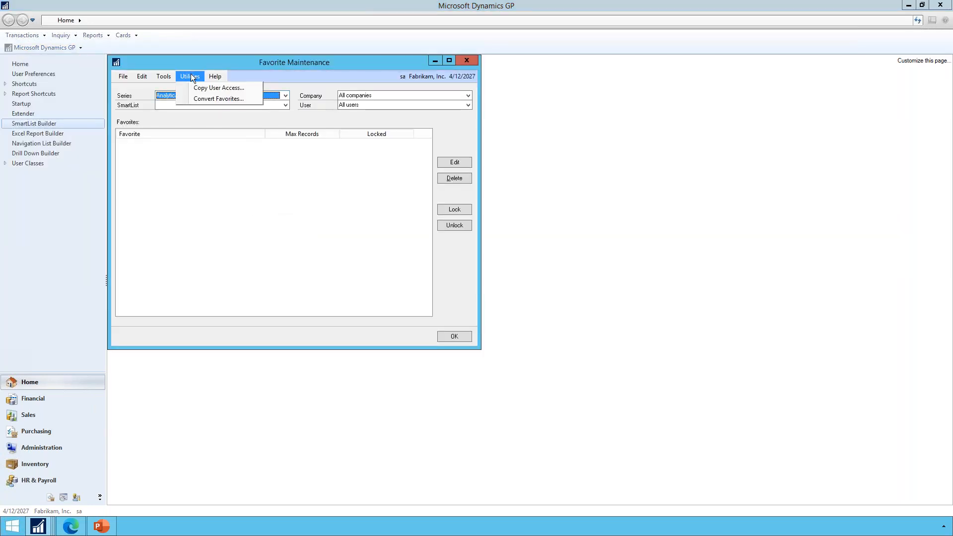
click(216, 100)
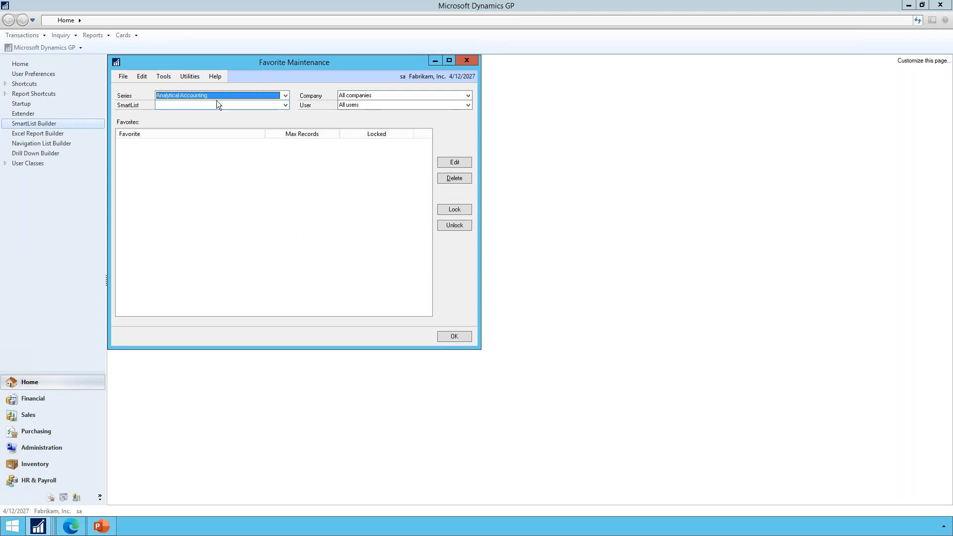
View the favorites of the AA Trx Dimensions SmartList, check the available utilities and close Favorite Maintenance.
click(198, 105)
click(188, 114)
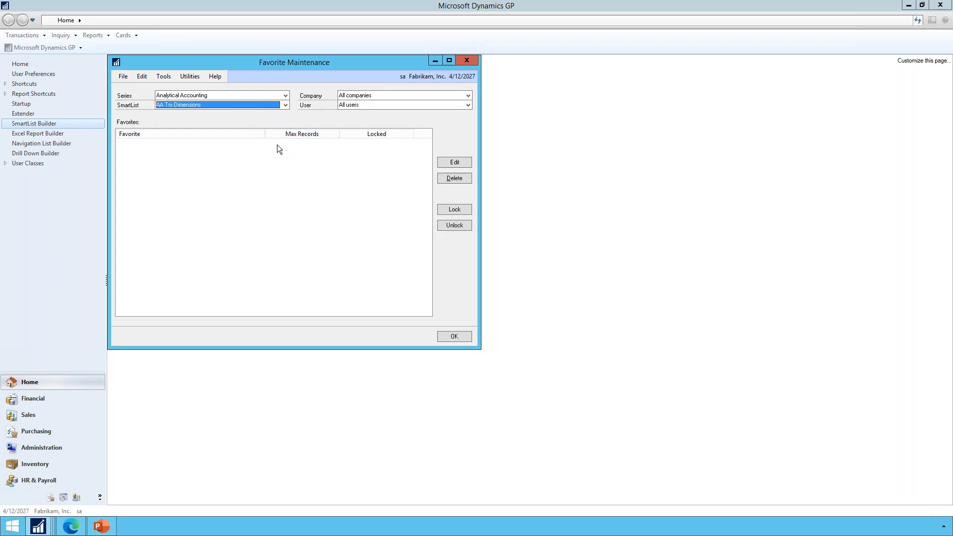
click(184, 77)
mouse_move(215, 76)
click(467, 61)
click(467, 60)
View SmartView's Field Maintenance window and close it.
click(39, 47)
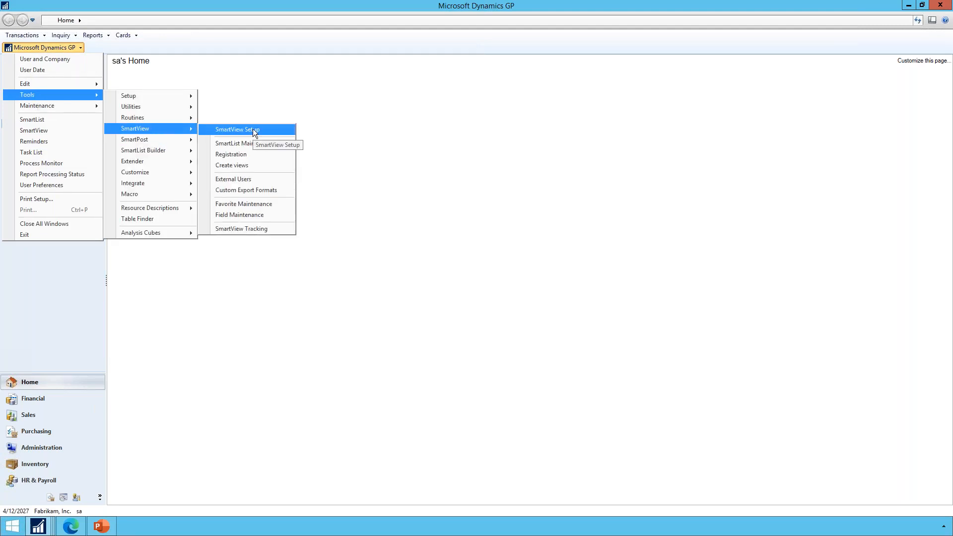
click(245, 214)
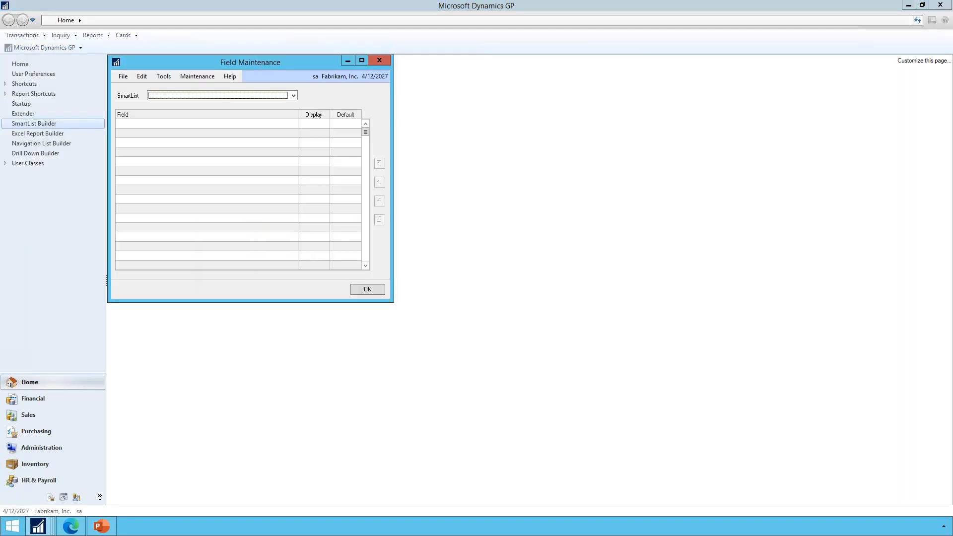
click(378, 59)
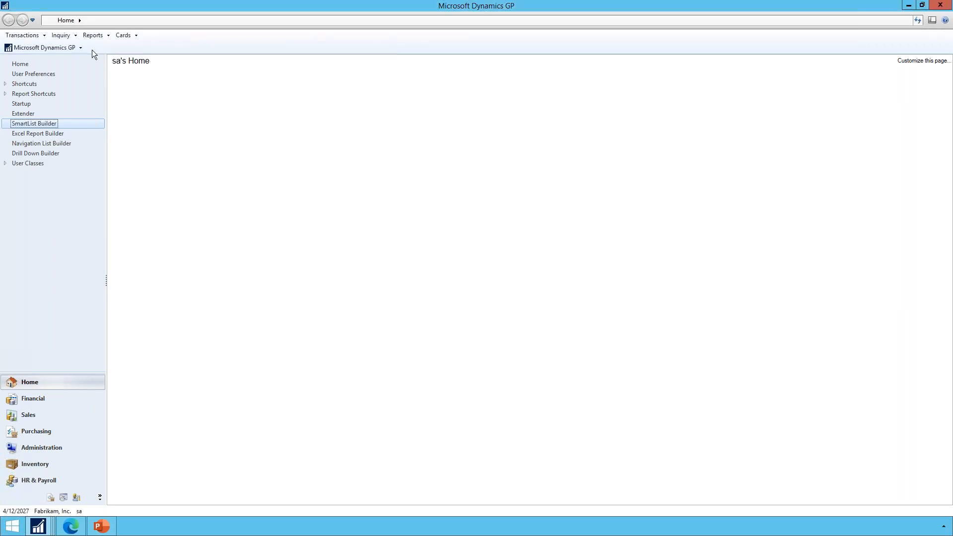
Raise the maximum records for the Applicant SmartList in SmartView's SmartList Maintenance and accept the change.
click(60, 50)
mouse_move(48, 97)
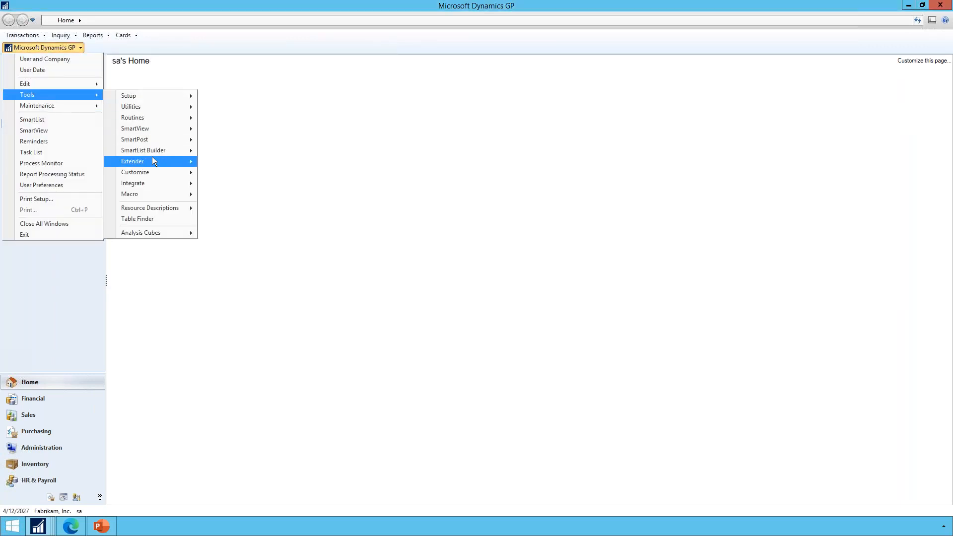
mouse_move(151, 130)
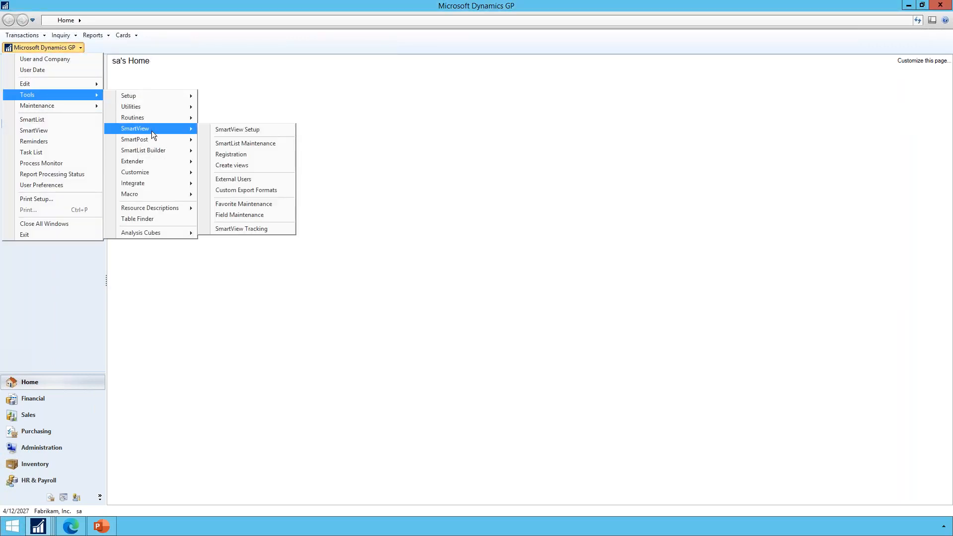
click(258, 144)
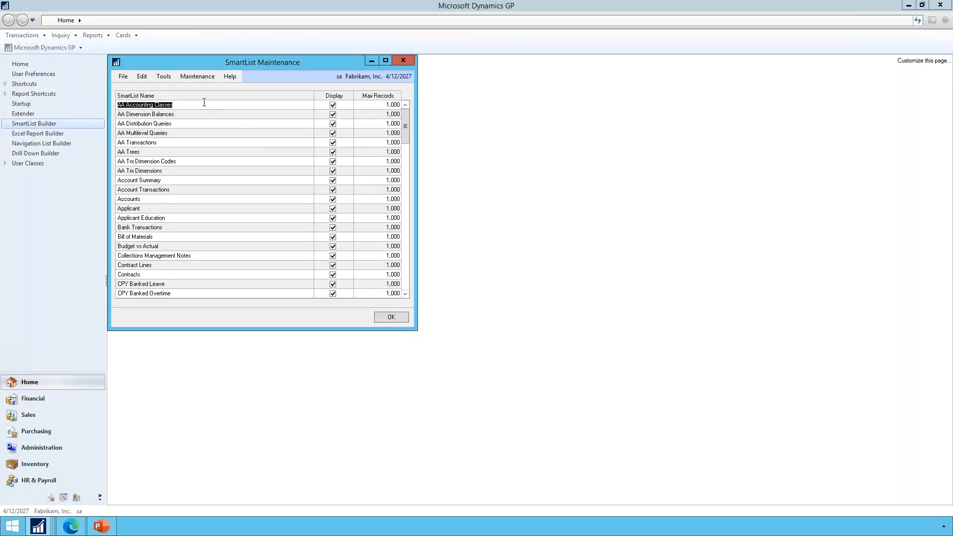
click(187, 207)
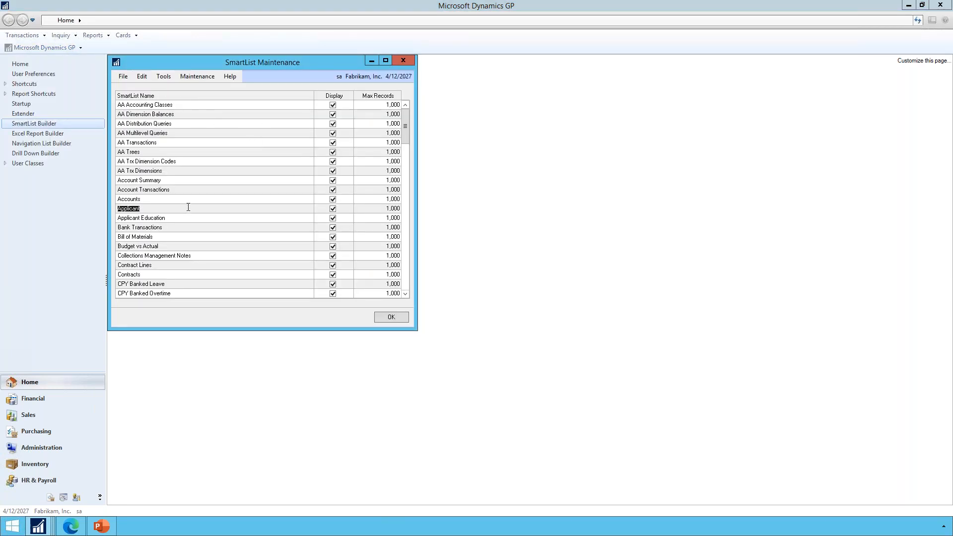
click(362, 209)
text(000)
click(389, 320)
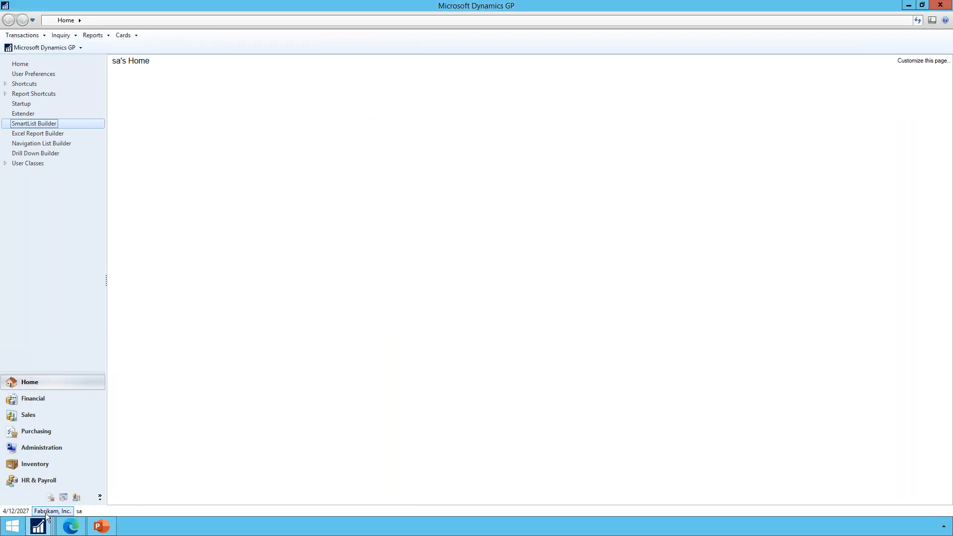
Open SmartList Builder and browse through the saved SmartLists to Budget vs Actual.
mouse_move(38, 525)
click(57, 474)
click(37, 47)
mouse_move(39, 95)
mouse_move(159, 136)
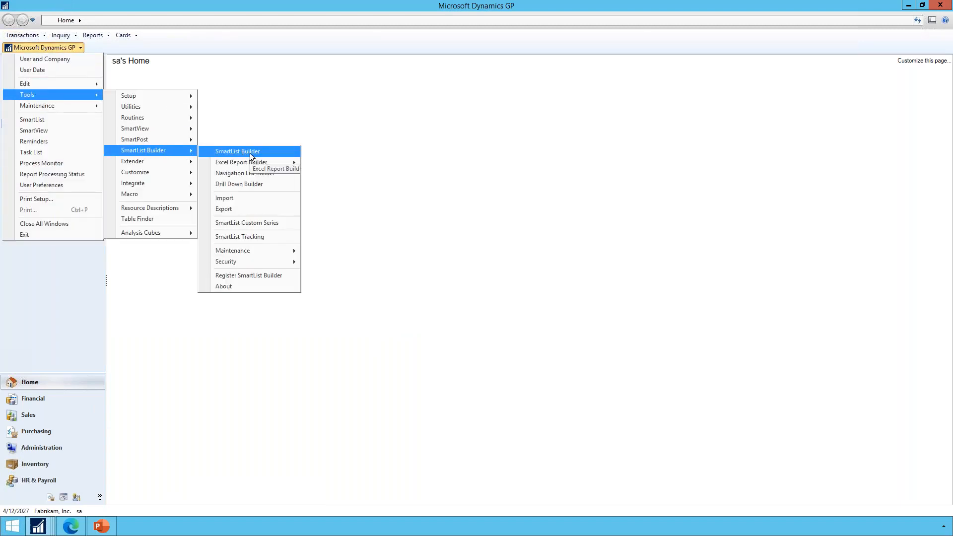
click(249, 153)
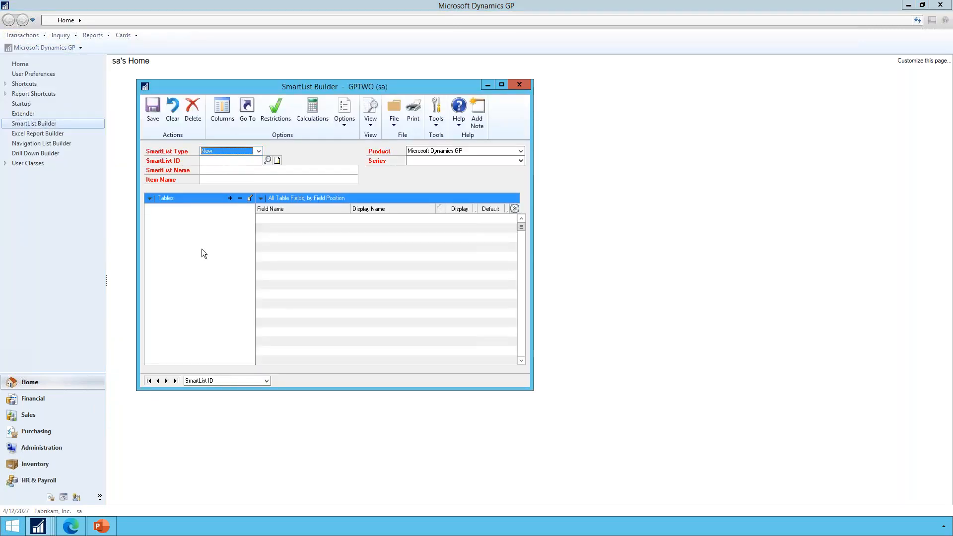
click(167, 381)
click(167, 381)
click(167, 381)
click(168, 381)
click(167, 381)
Start a new calculated field for Budget vs Actual and look through the arithmetic and date functions available for calculations.
click(314, 120)
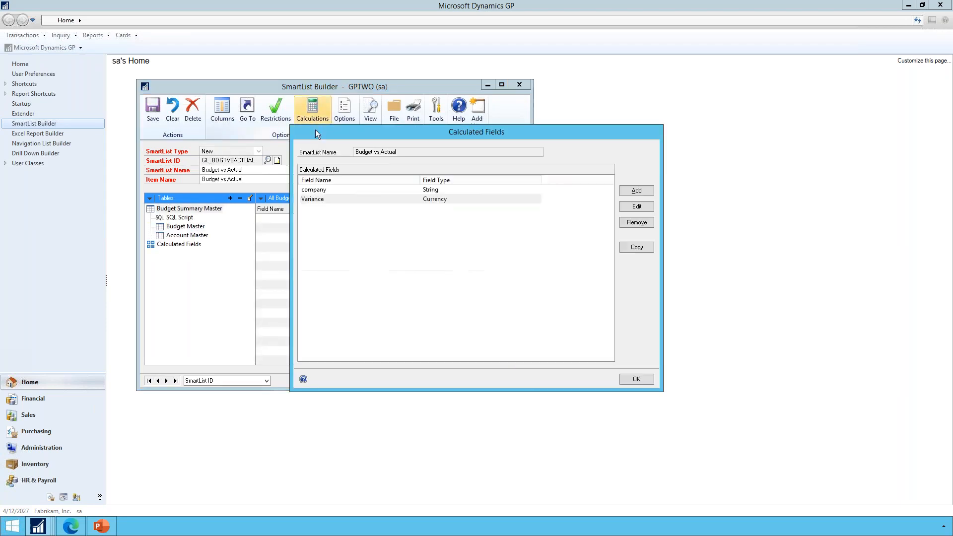
click(626, 192)
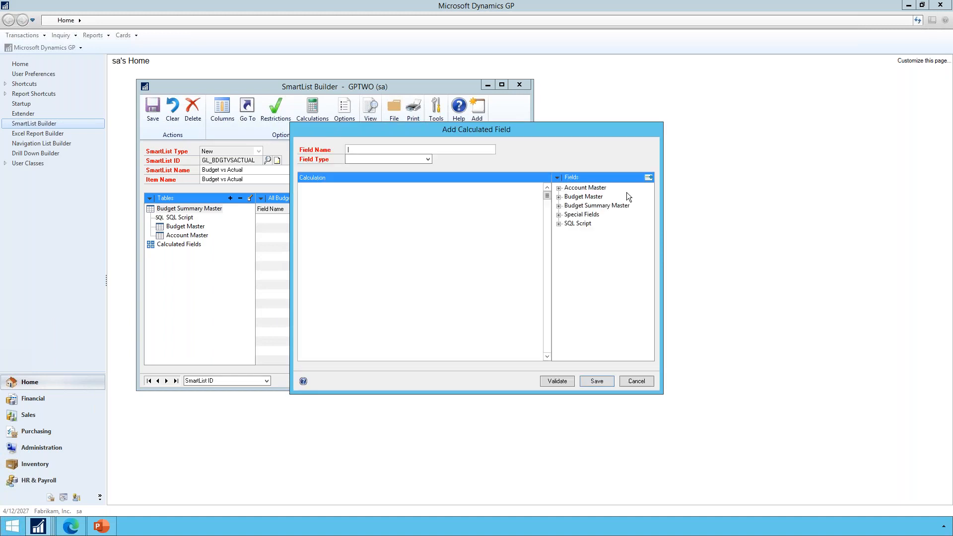
click(557, 178)
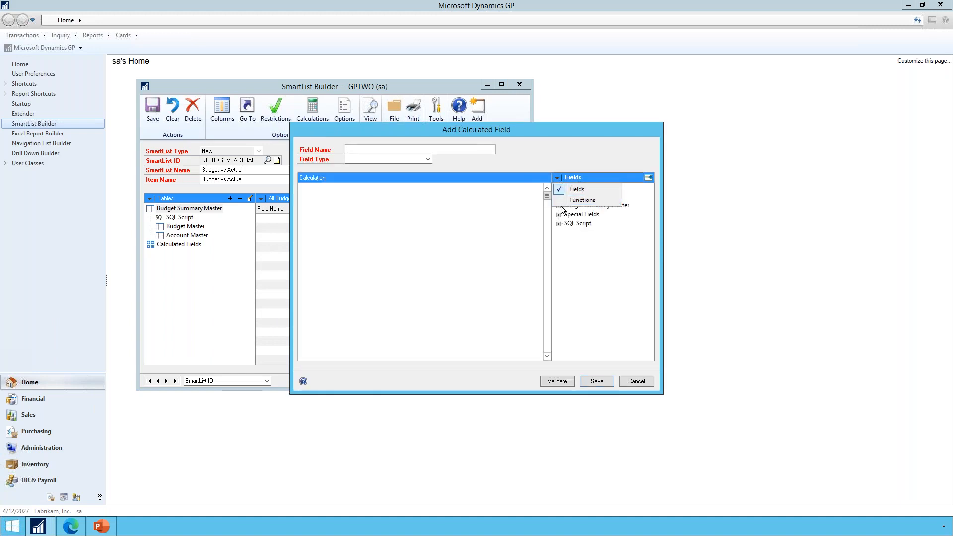
click(571, 200)
click(560, 188)
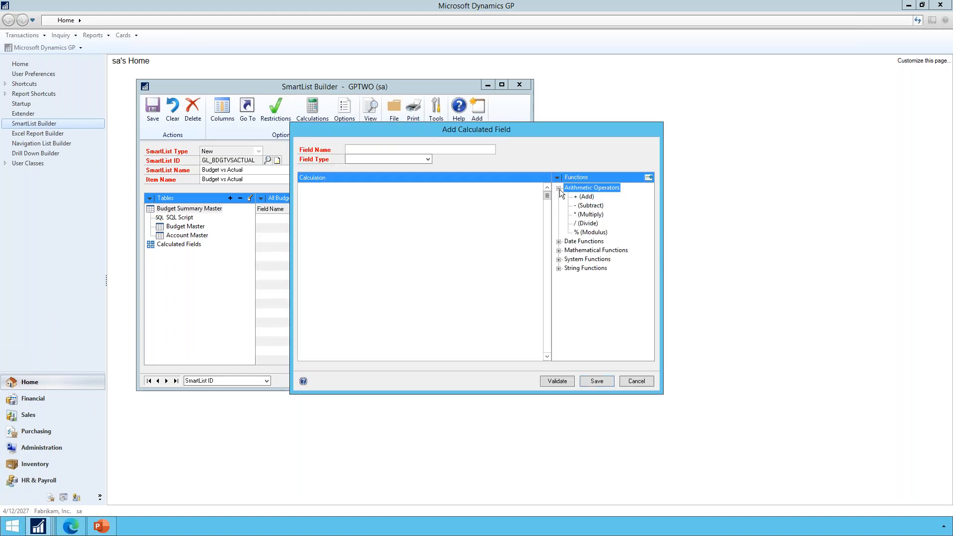
click(559, 189)
click(559, 197)
click(559, 196)
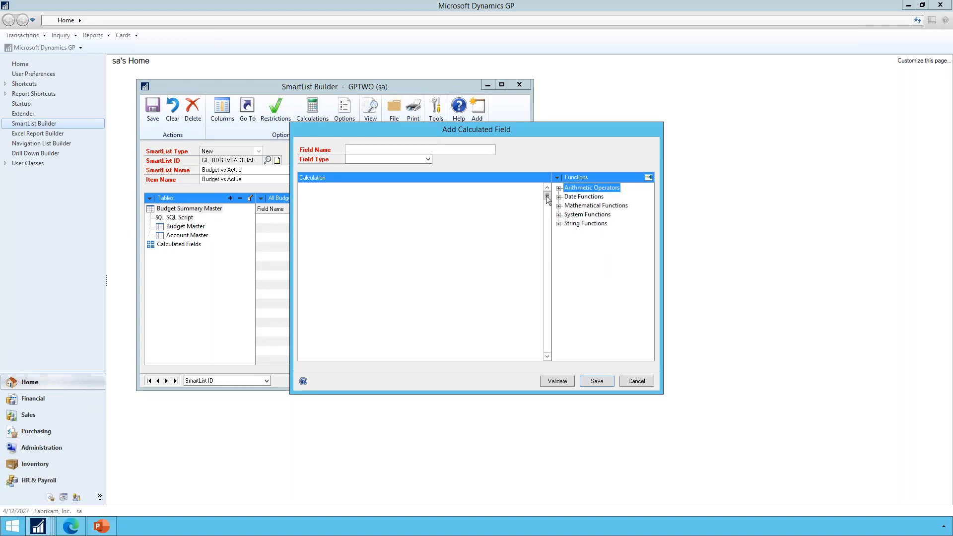
Examine the mathematical functions such as ABS and the string functions such as UPPER in the function list.
click(559, 206)
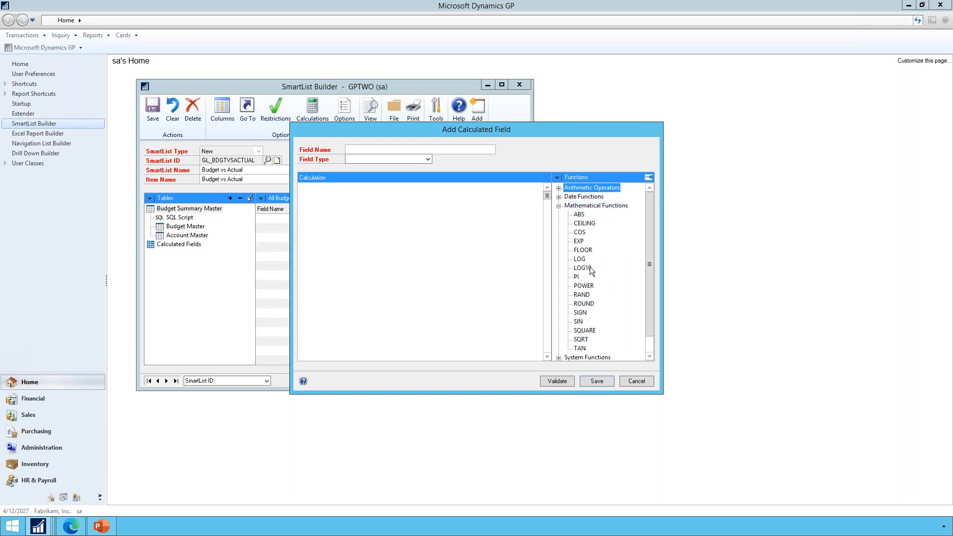
click(580, 215)
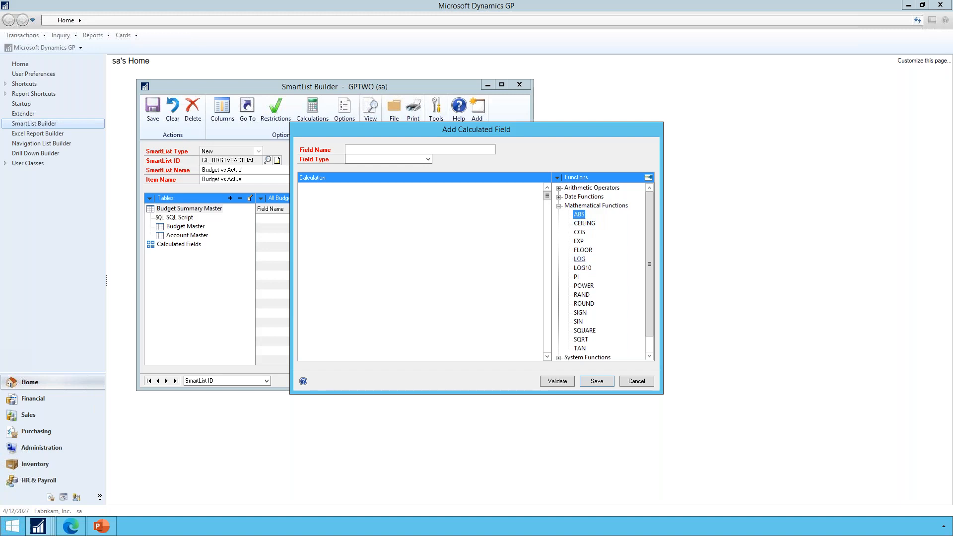
scroll(586, 275, down, 1)
click(559, 349)
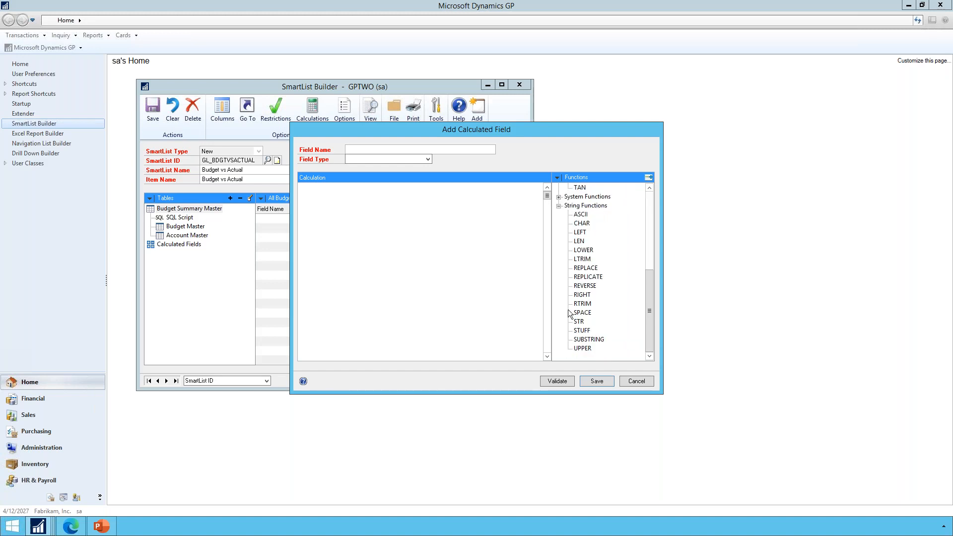
click(586, 349)
Switch to the Edge browser, reload the eOne Solutions page and search the site for "builder functions".
click(75, 526)
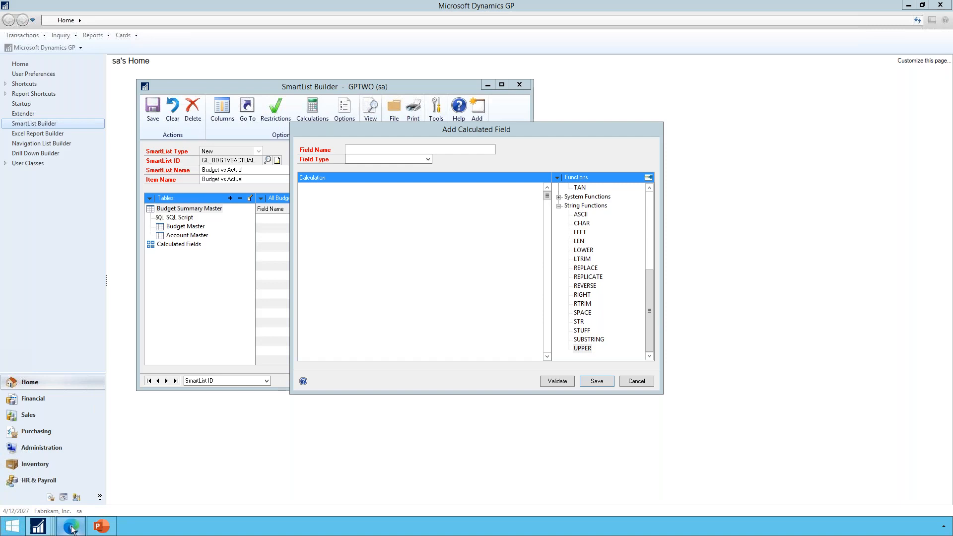
click(72, 528)
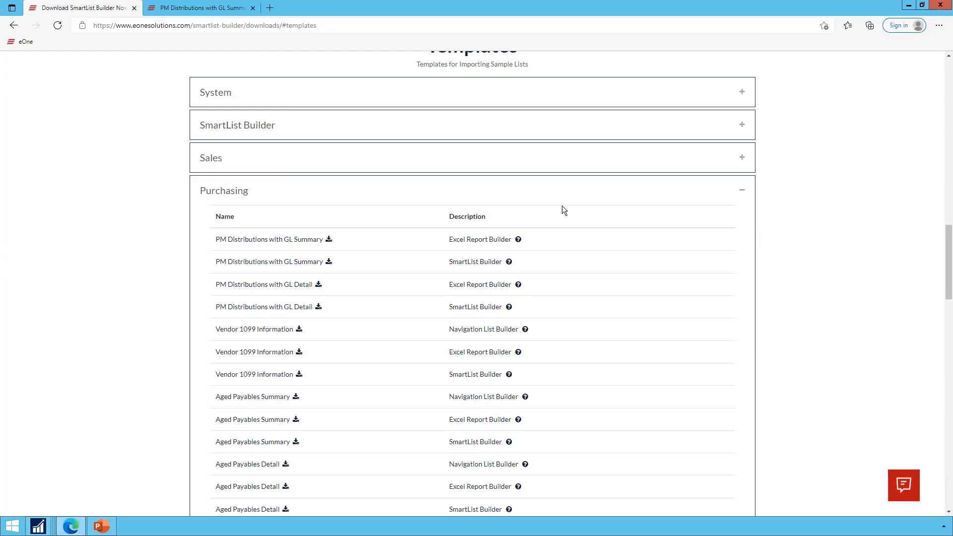
key(F5)
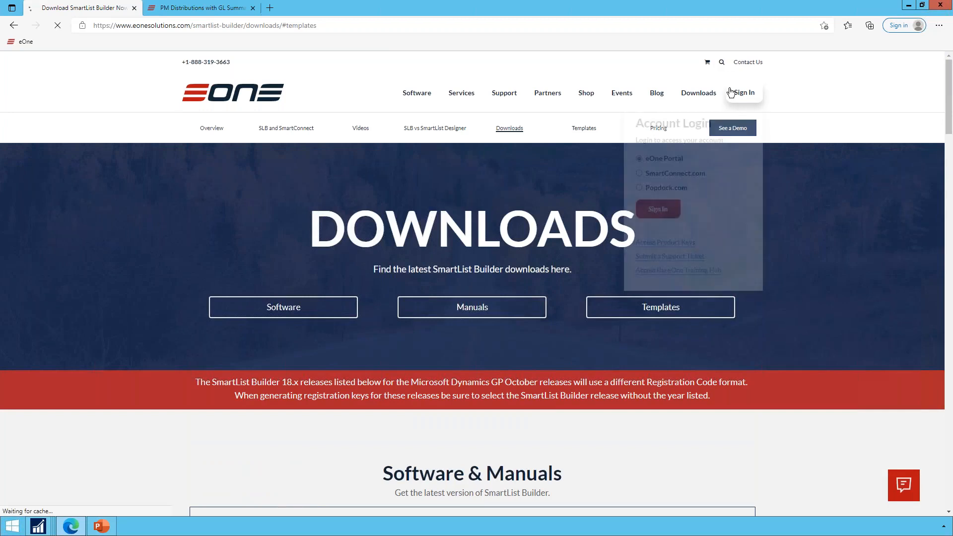
click(722, 62)
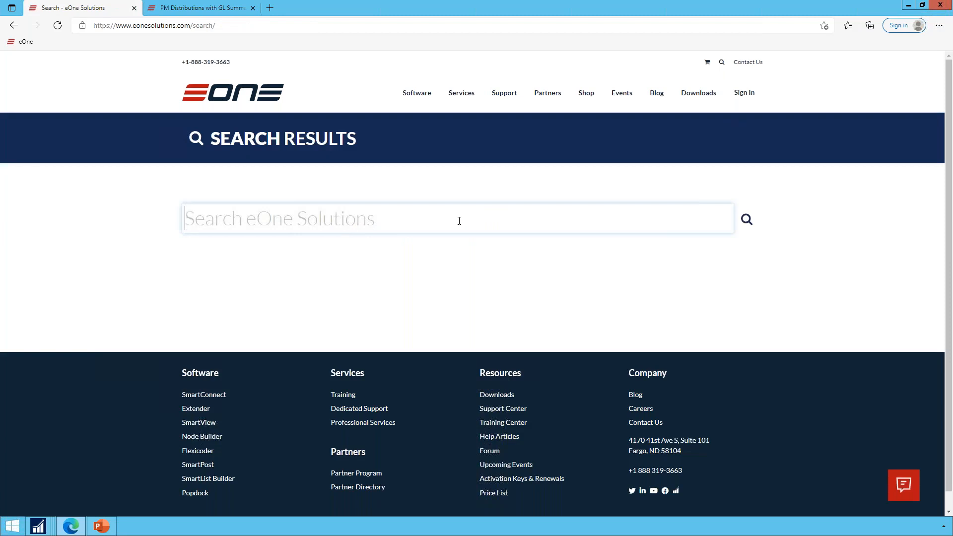
text(builder functions)
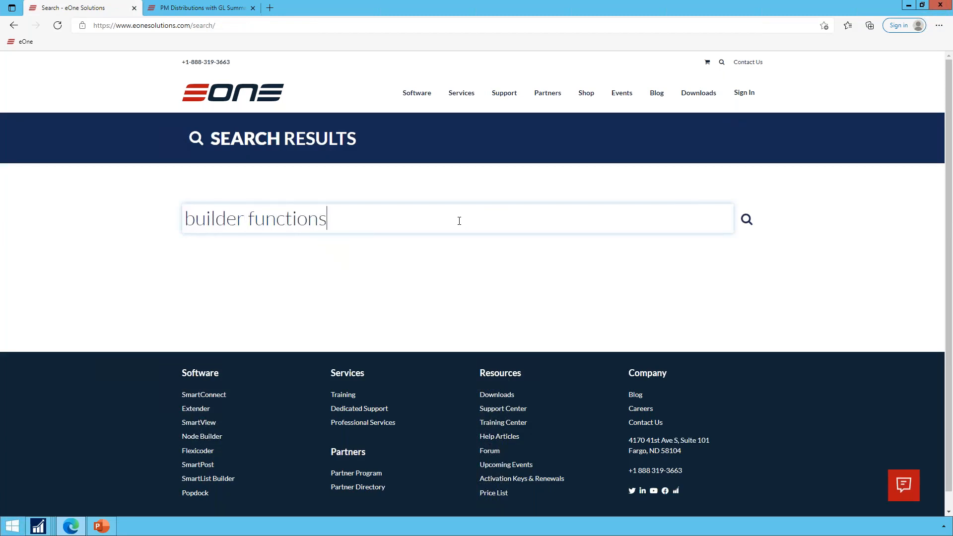
key(Return)
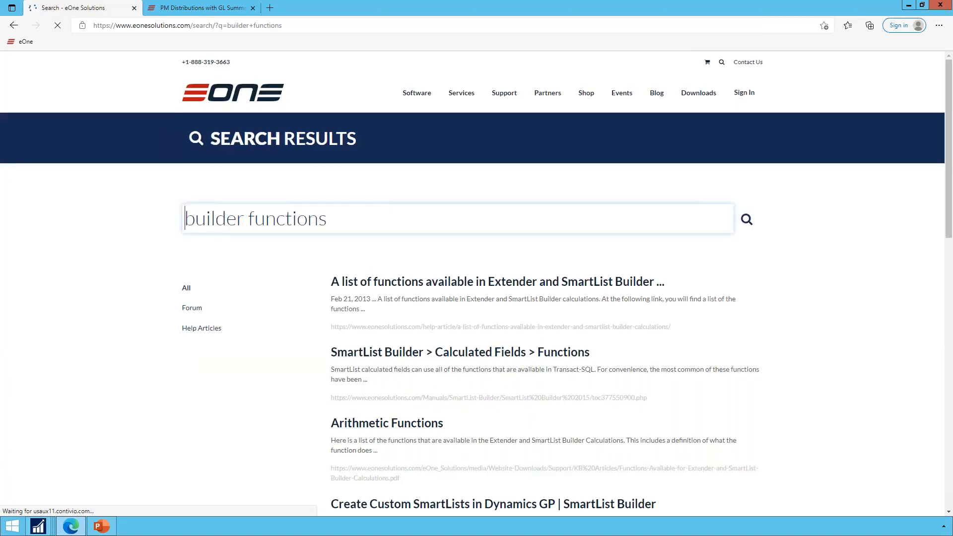
Open the help article listing Extender and SmartList Builder functions and read through its linked PDF.
click(541, 283)
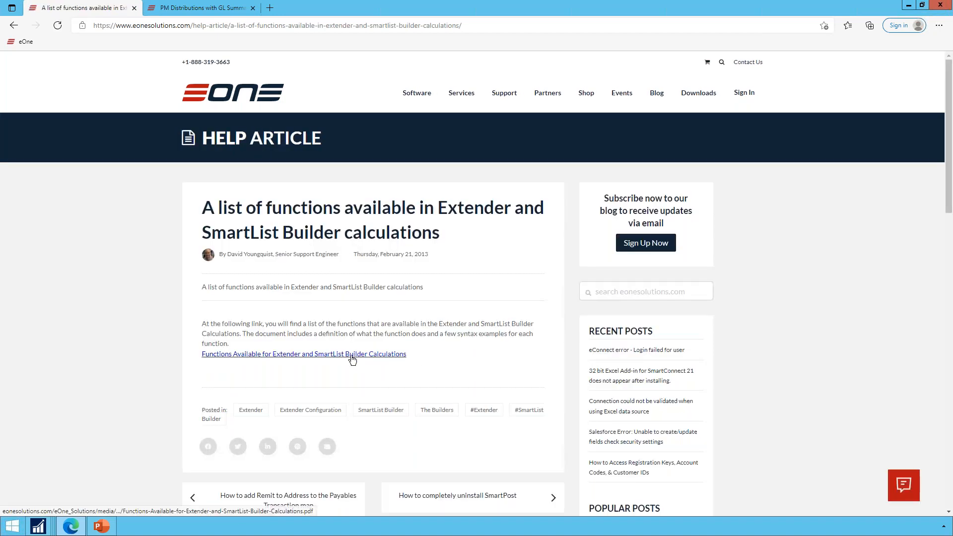
click(351, 355)
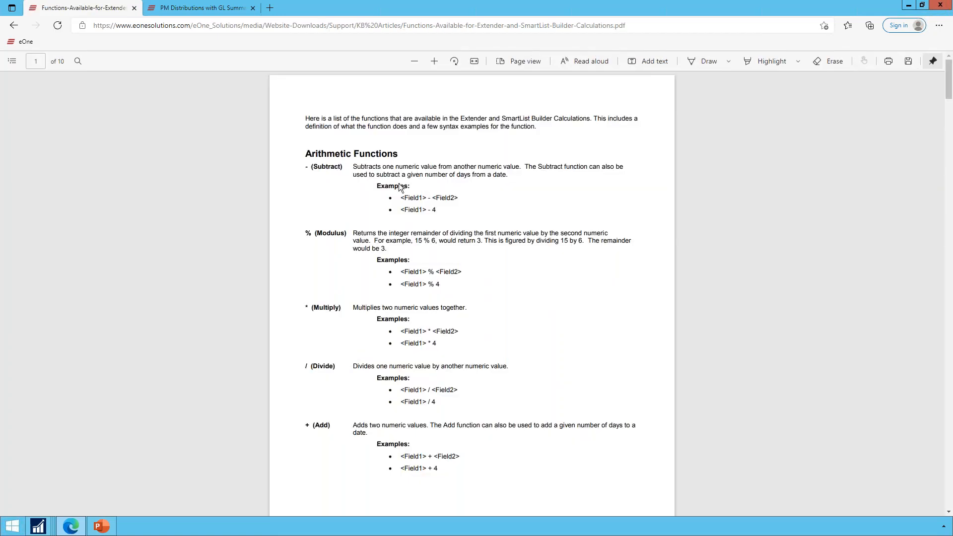
scroll(406, 191, down, 15)
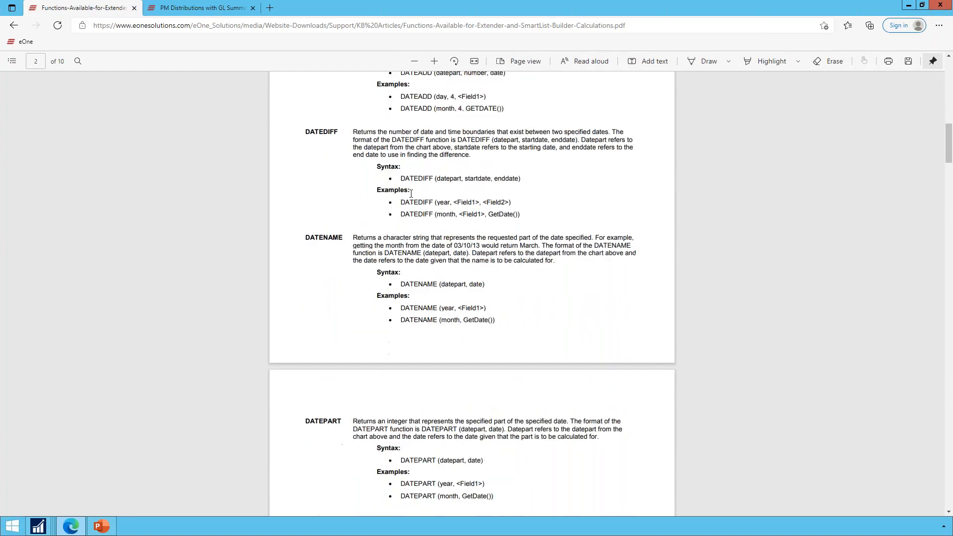
Read the date and mathematical function descriptions, syntax and examples in the functions PDF, such as DATEDIFF, YEAR, ABS and POWER.
scroll(407, 280, down, 10)
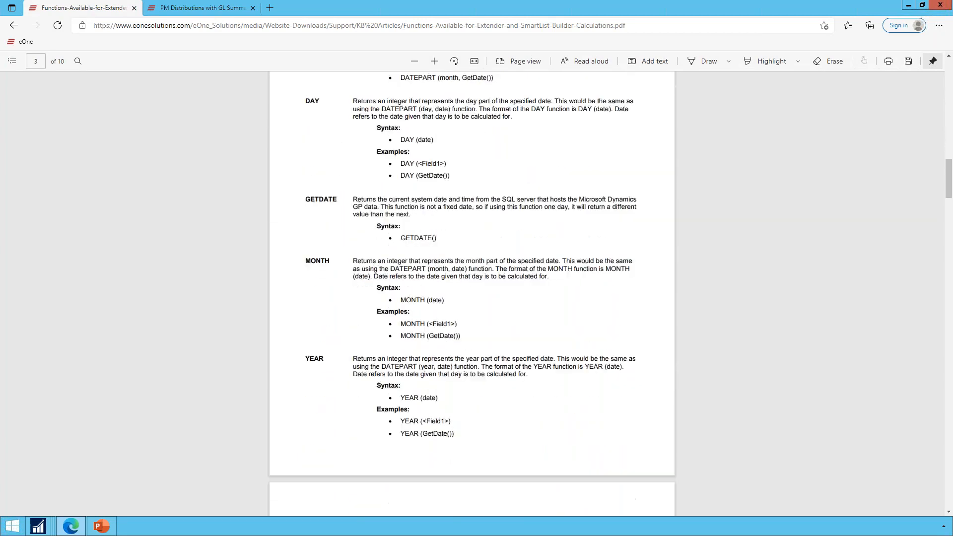
scroll(413, 256, down, 15)
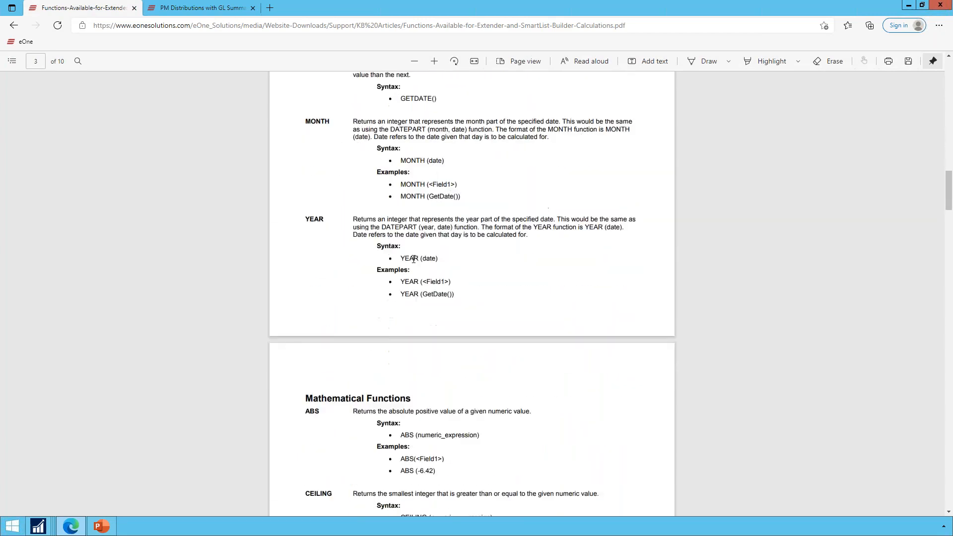
scroll(413, 263, down, 8)
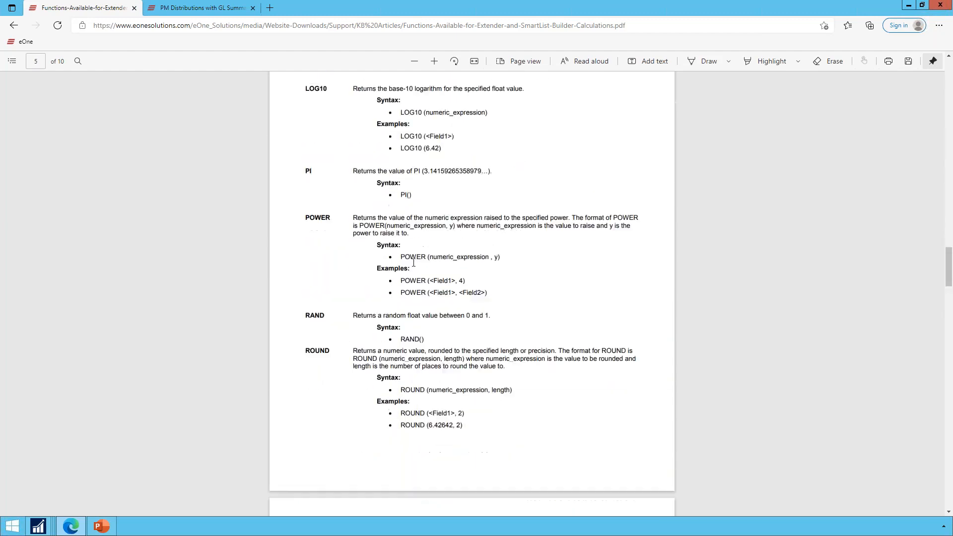
scroll(379, 262, up, 20)
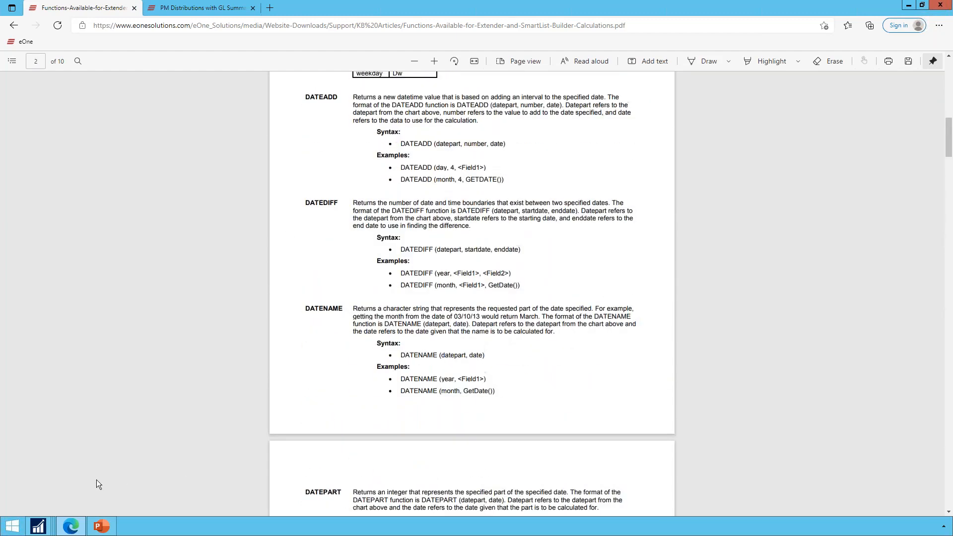
Switch back to the Add Calculated Field window of SmartList Builder and review the available field types.
mouse_move(38, 525)
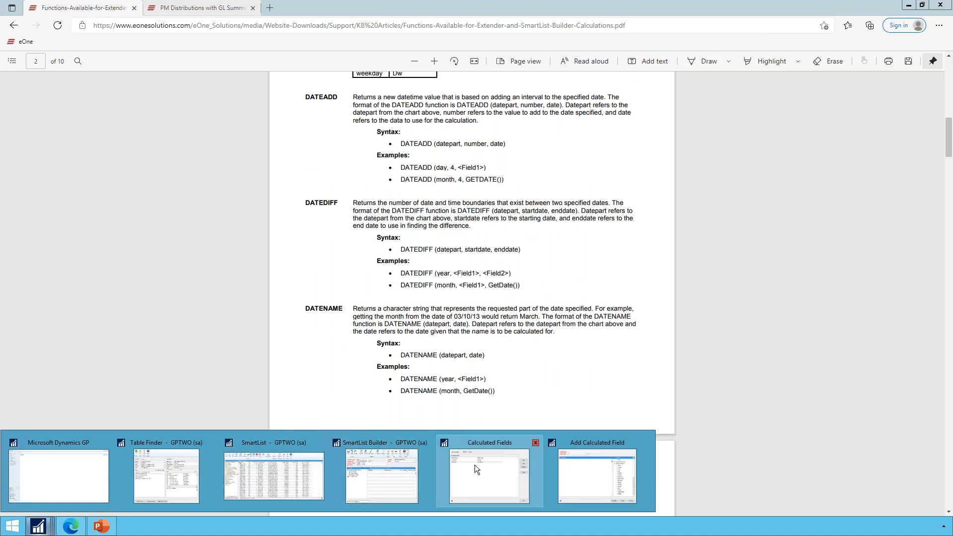
click(492, 454)
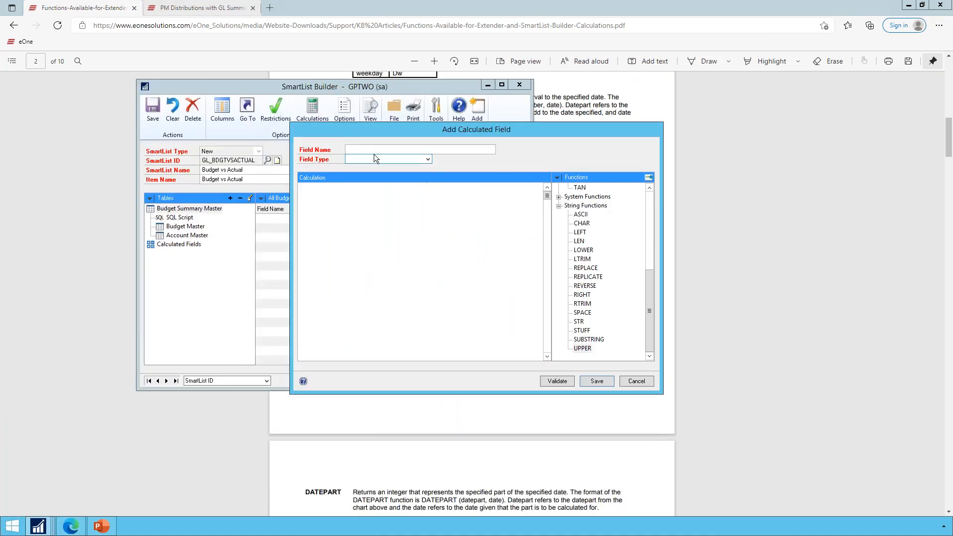
click(385, 160)
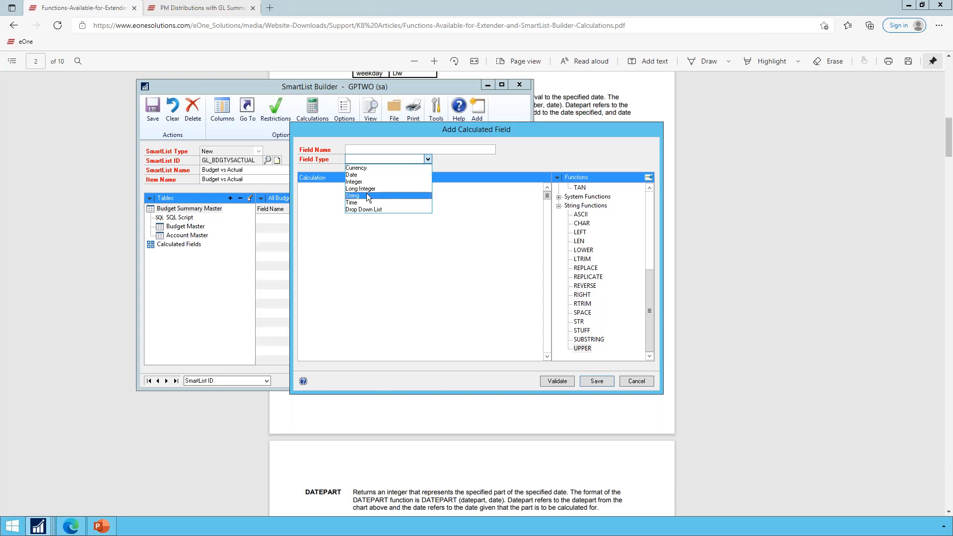
click(471, 171)
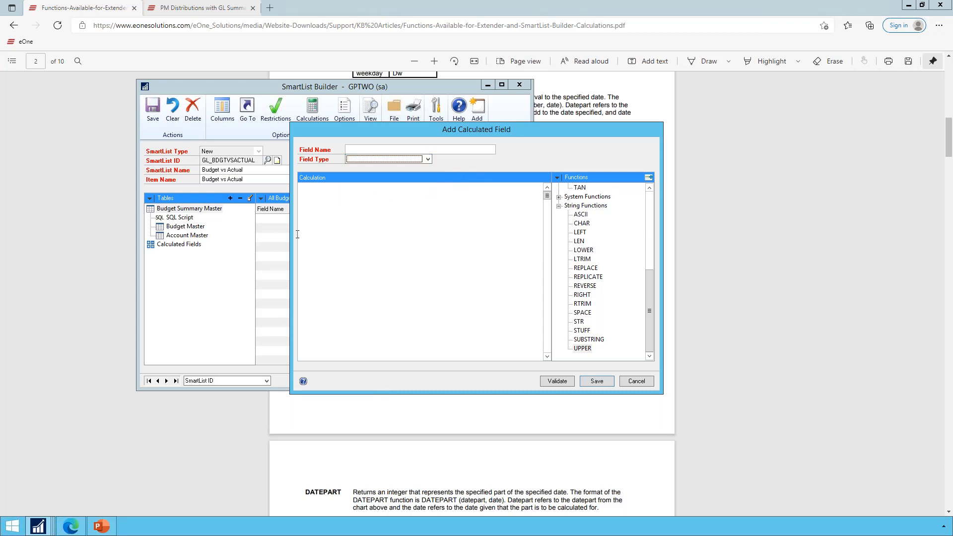
Show the table fields in place of the functions and insert Based On and Budget Comment from Budget Master into the calculation.
click(557, 177)
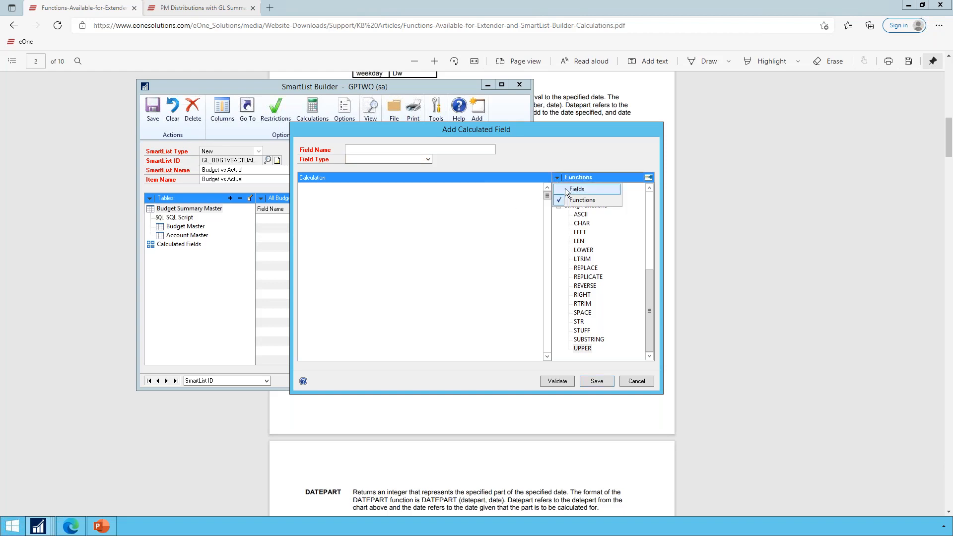
click(576, 187)
double_click(583, 196)
double_click(586, 205)
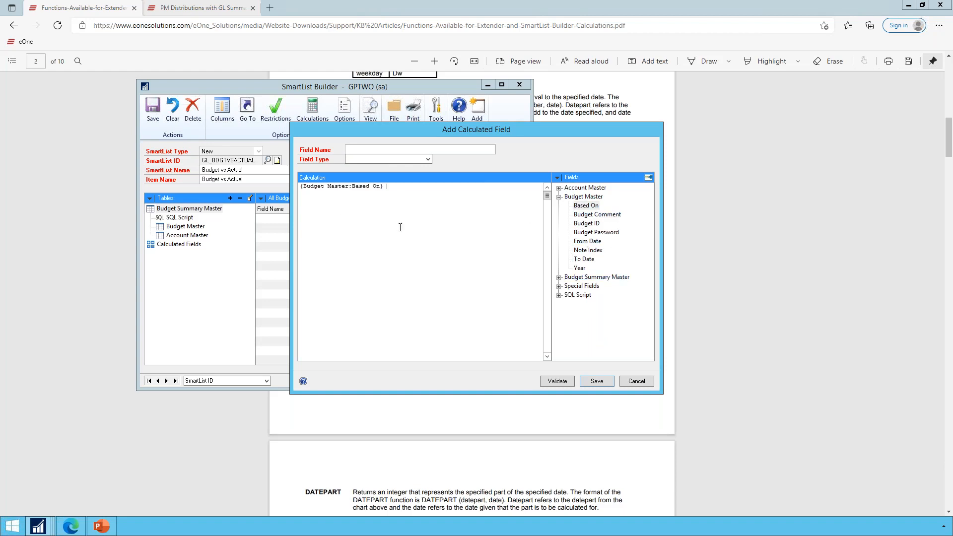
click(597, 214)
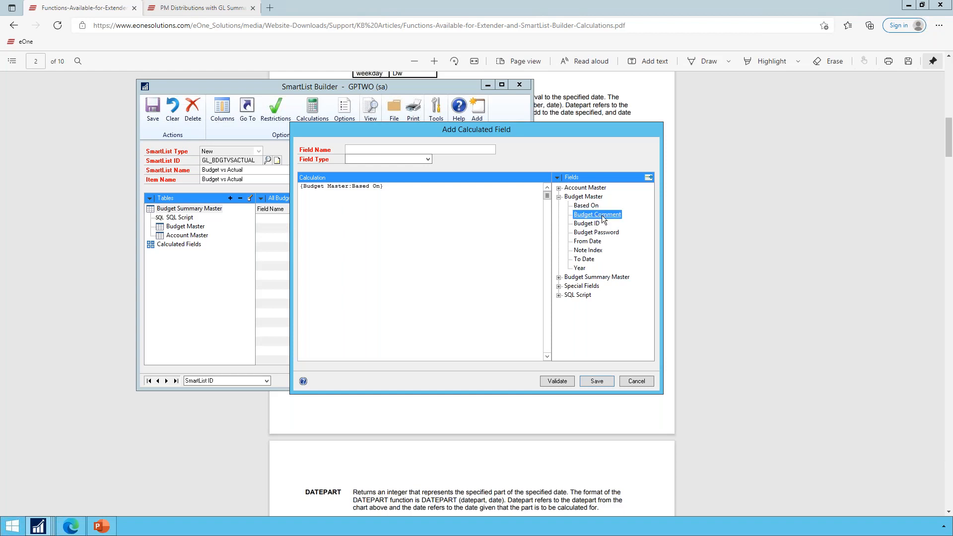
click(648, 177)
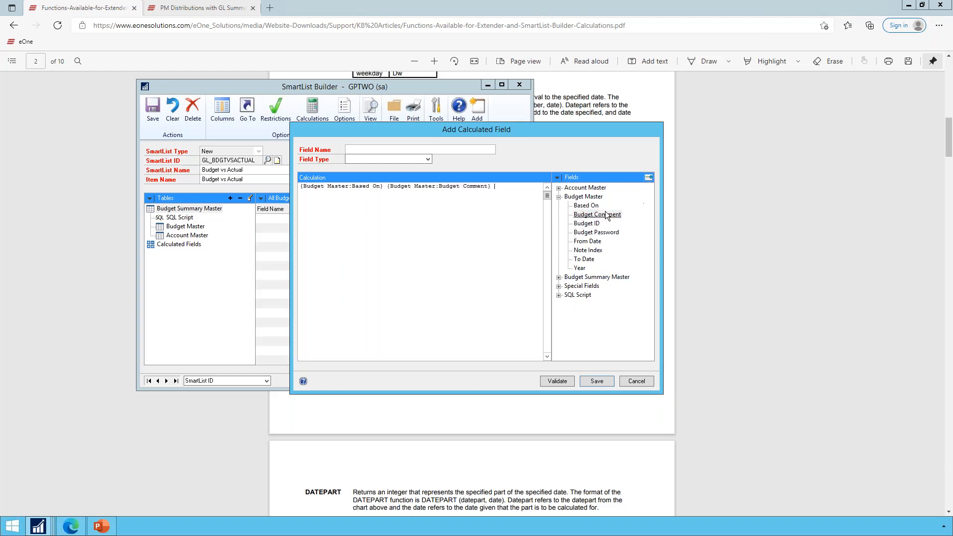
double_click(591, 217)
click(648, 177)
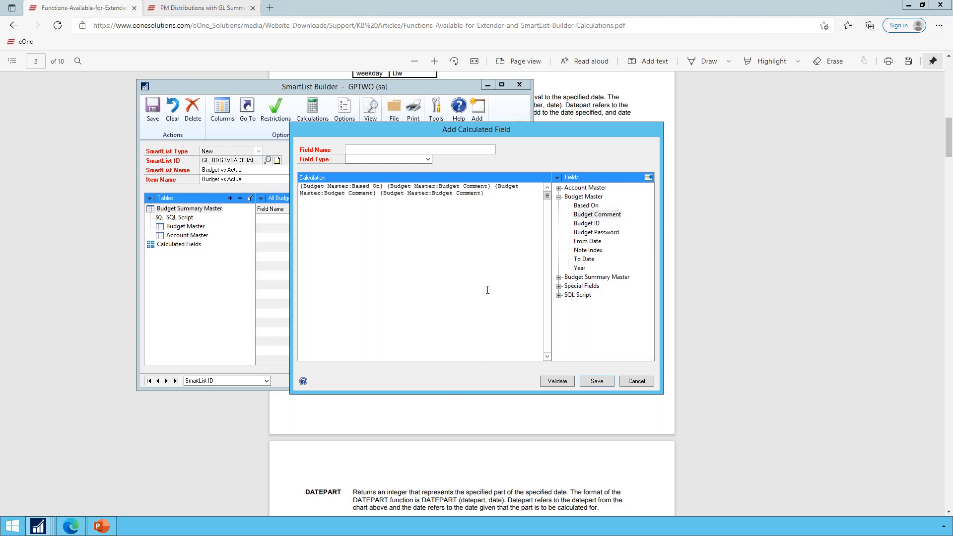
Clear the calculation text, discard the new calculated field and close the Calculated Fields window.
drag(306, 194, 262, 190)
drag(488, 194, 274, 185)
key(Delete)
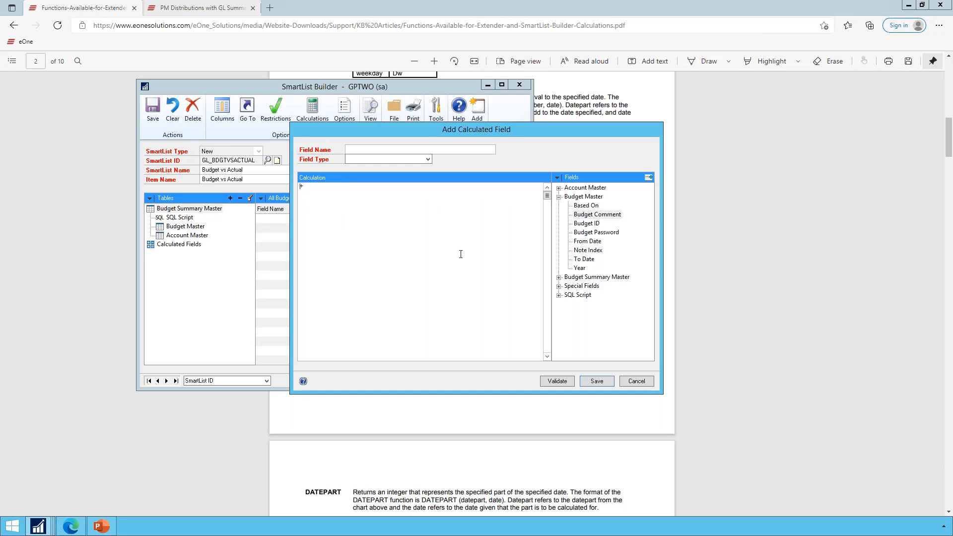
click(636, 381)
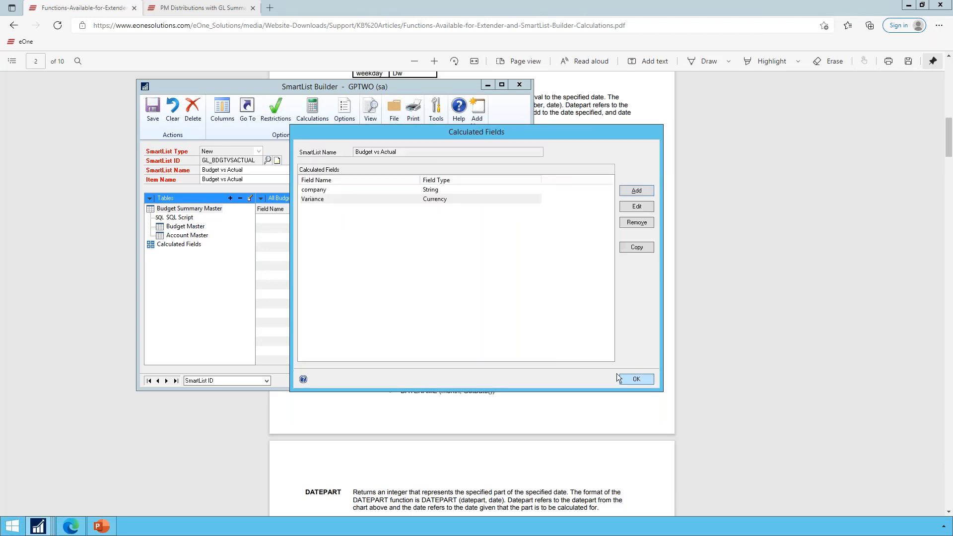
click(628, 379)
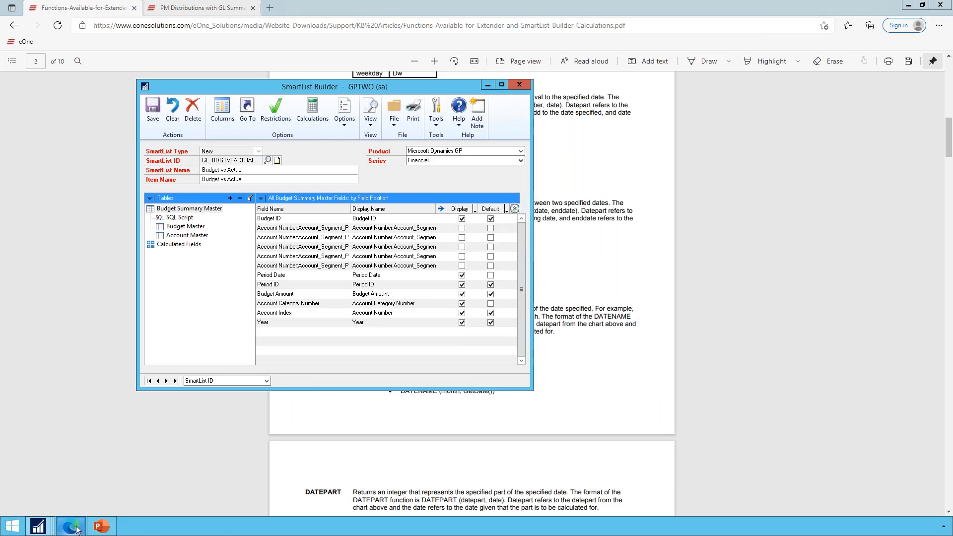
Switch to the PowerPoint slide show and advance to the Forums/Blogs/Videos slide.
click(101, 526)
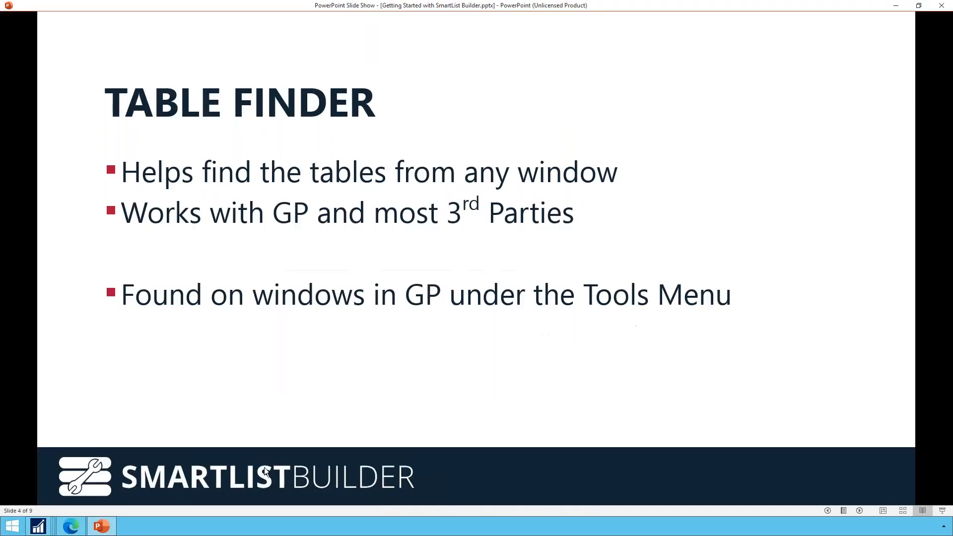
click(723, 238)
click(723, 238)
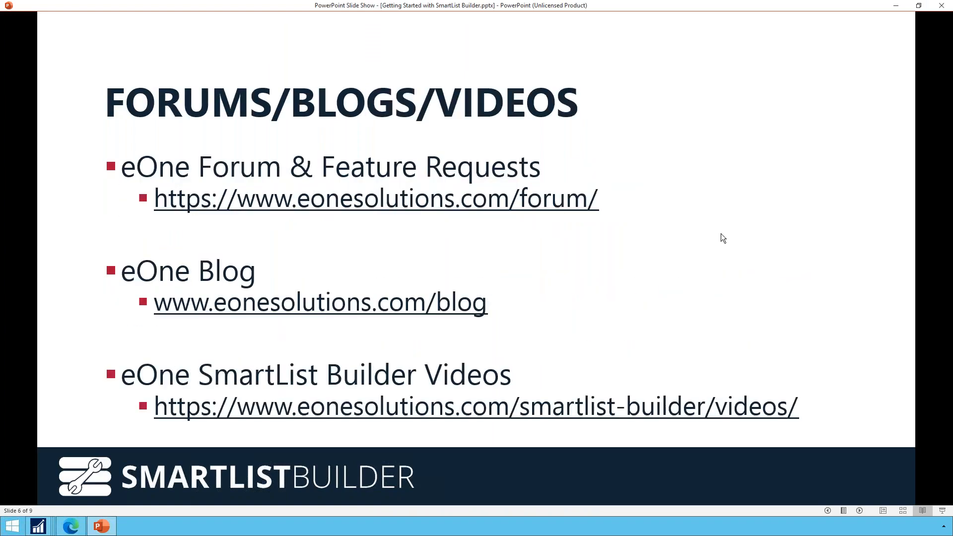
key(Right)
key(Left)
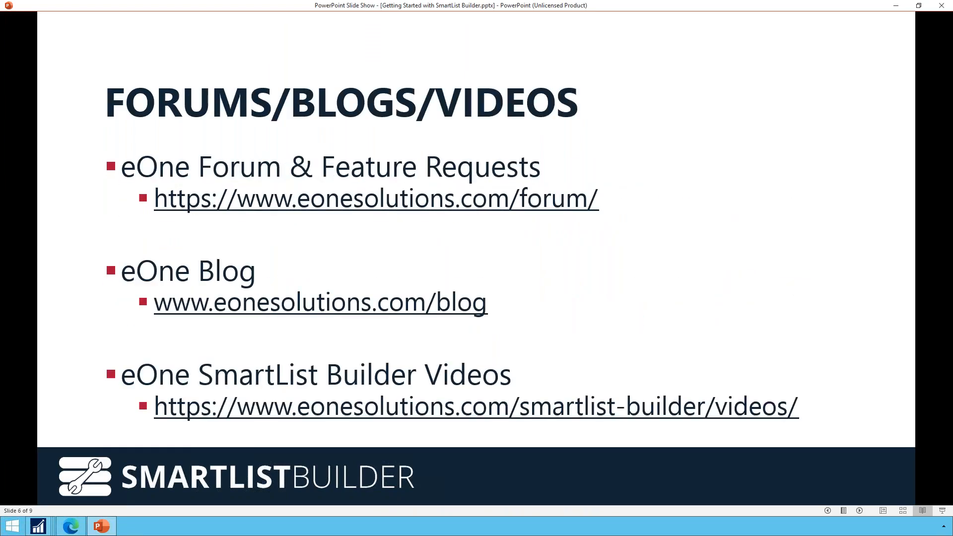
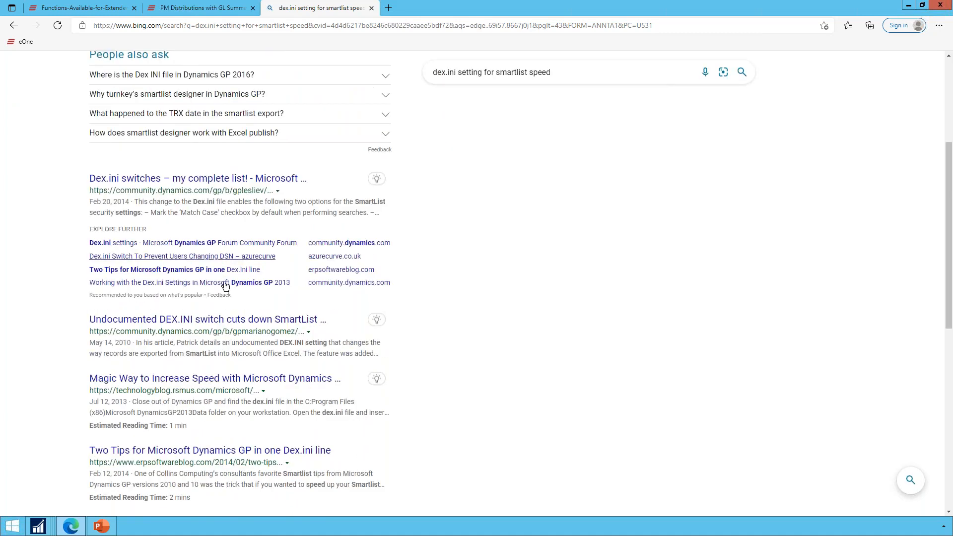
Read the search result article on the undocumented DEX.INI switch for SmartList exports to Excel, and return to the results.
click(224, 319)
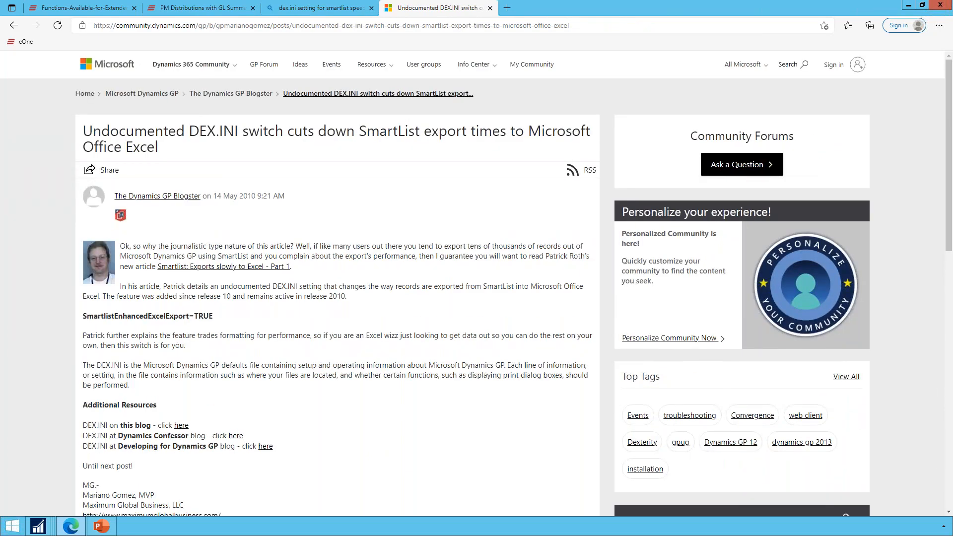
scroll(477, 283, down, 1)
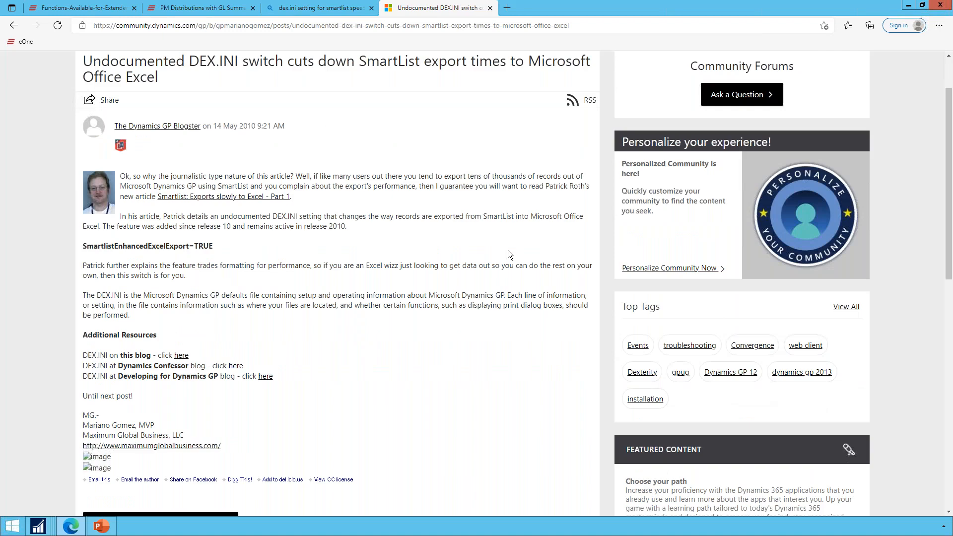
scroll(508, 251, down, 4)
scroll(205, 165, up, 5)
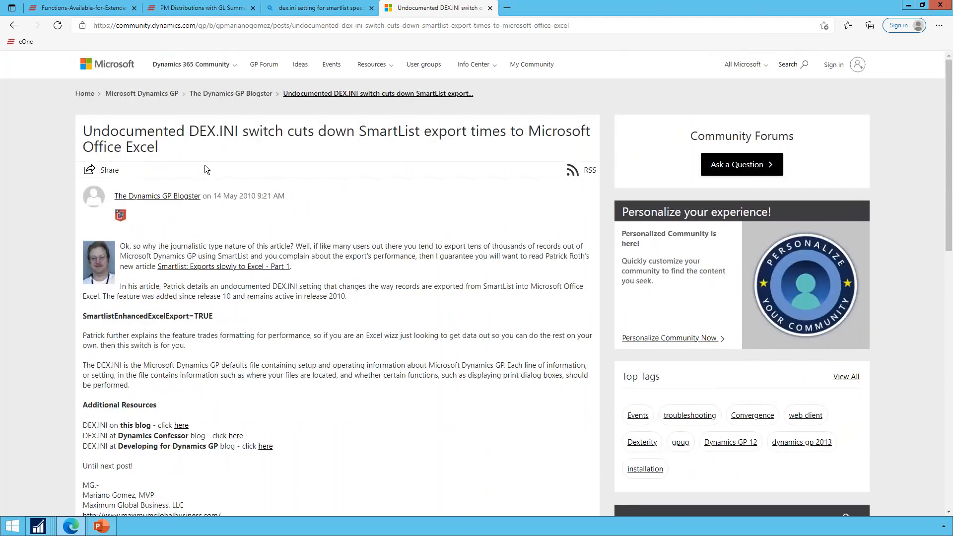
click(13, 25)
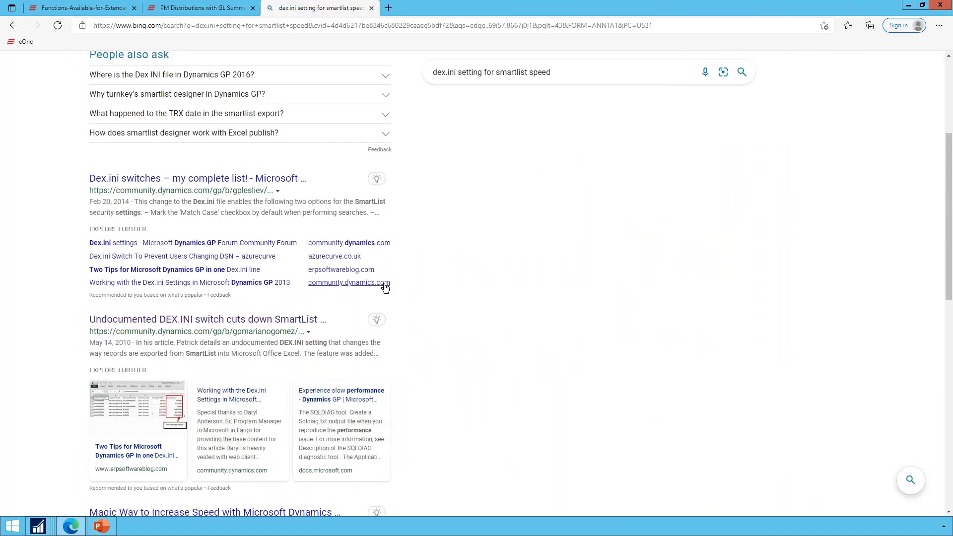
Read the article "Two Tips for Microsoft Dynamics GP in one Dex.ini line" and return to the start of the search results.
scroll(458, 281, down, 4)
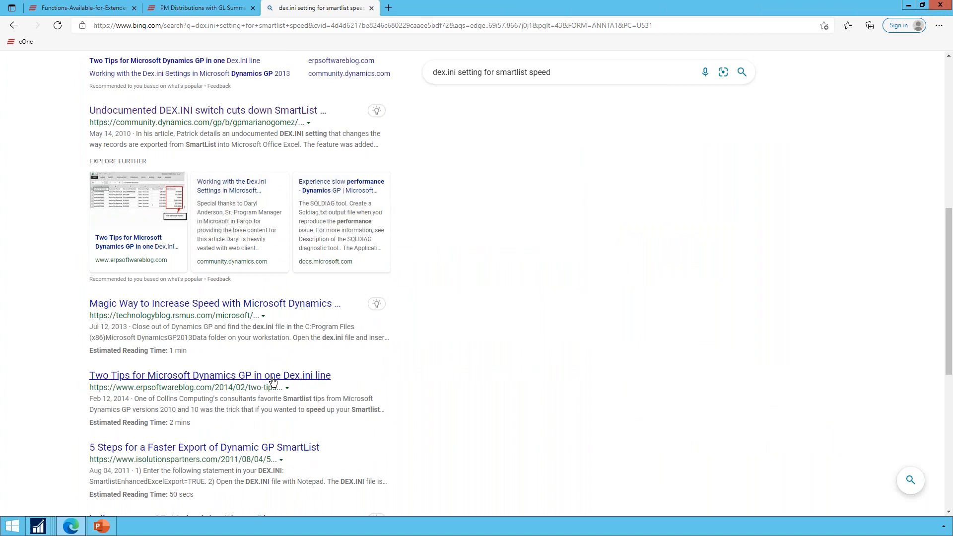
click(257, 376)
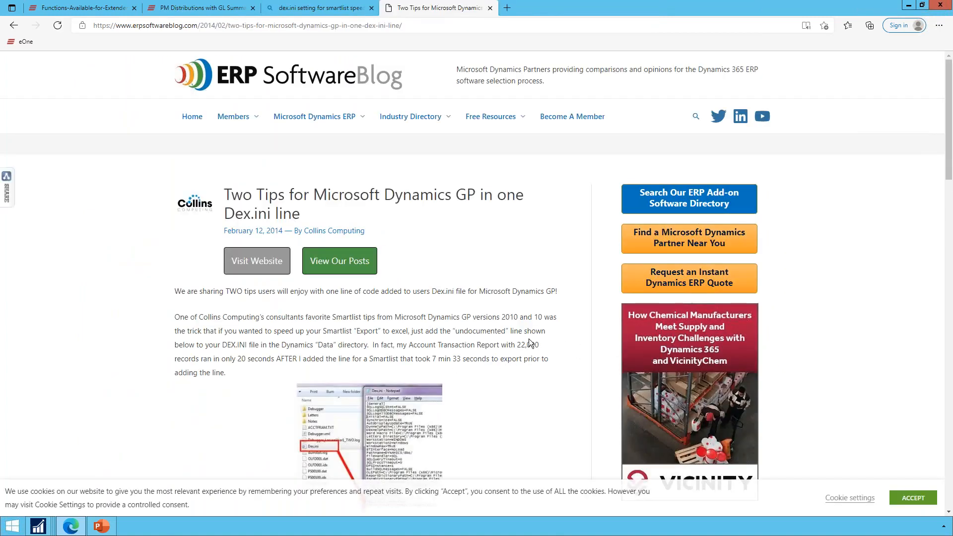
scroll(612, 338, down, 1)
scroll(529, 339, down, 10)
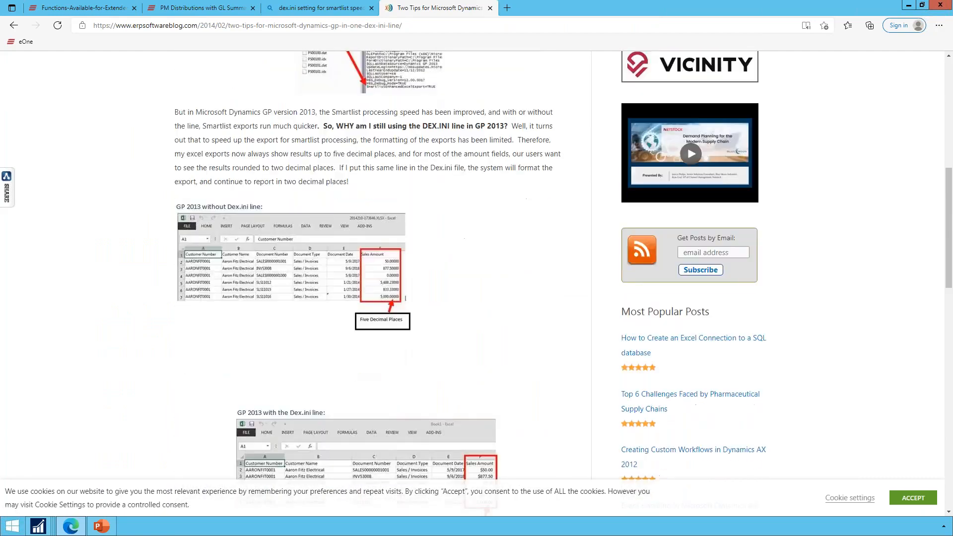
scroll(530, 341, down, 4)
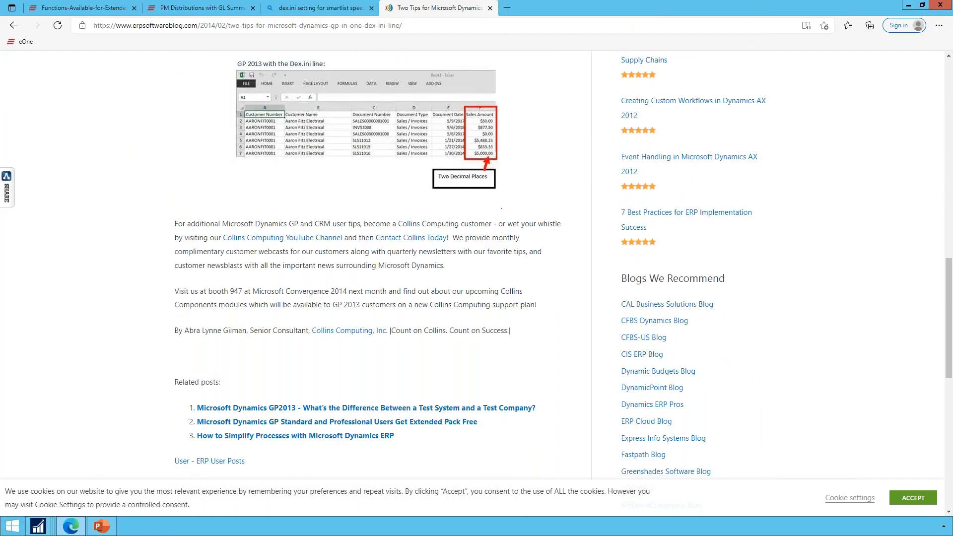
scroll(532, 336, down, 3)
scroll(532, 335, up, 20)
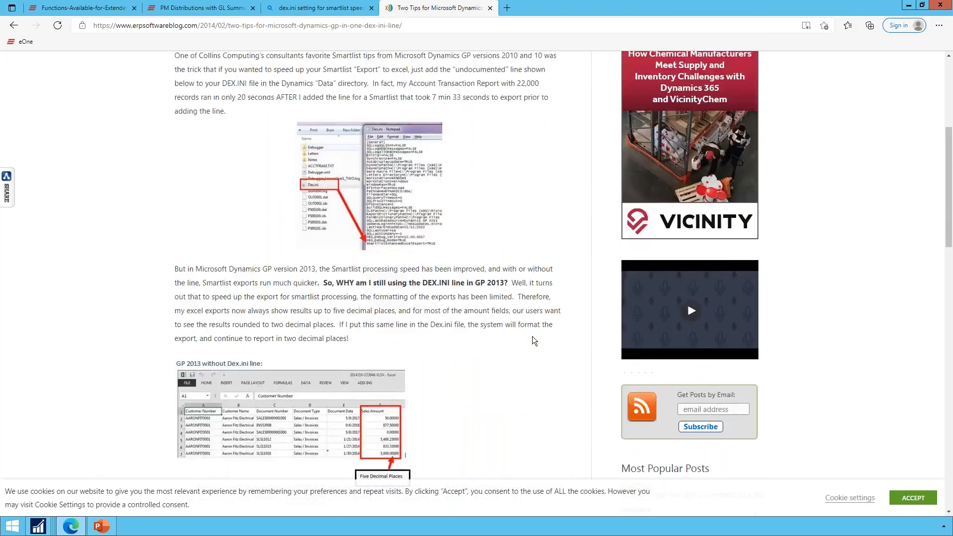
click(14, 24)
scroll(421, 317, up, 8)
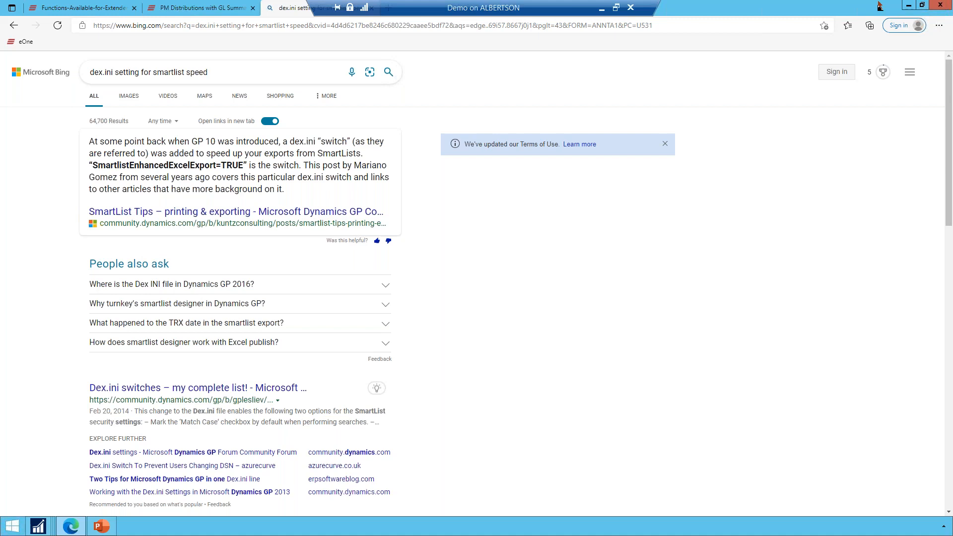
Show the Contact Us slide in PowerPoint, and switch to SmartList Builder to list the Budget vs Actual fields by field type.
click(101, 526)
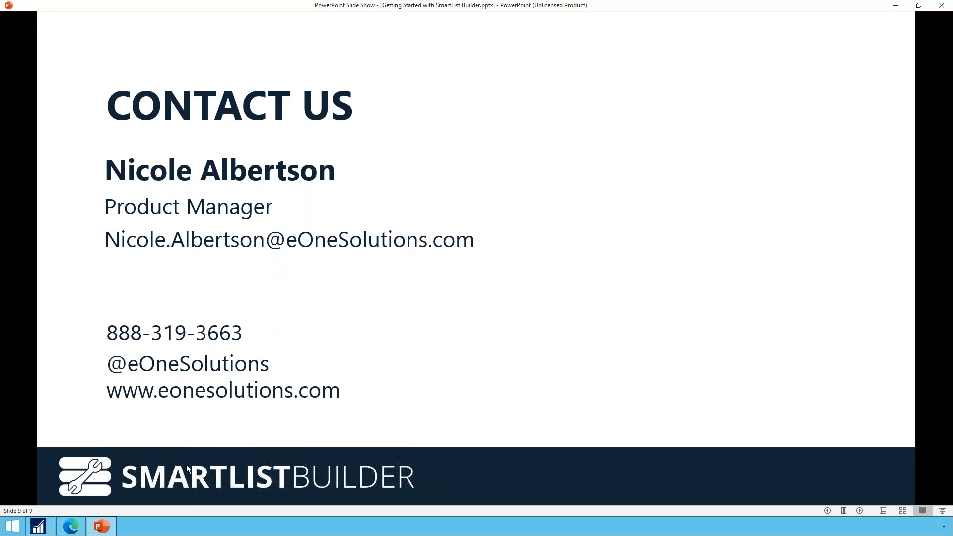
click(43, 530)
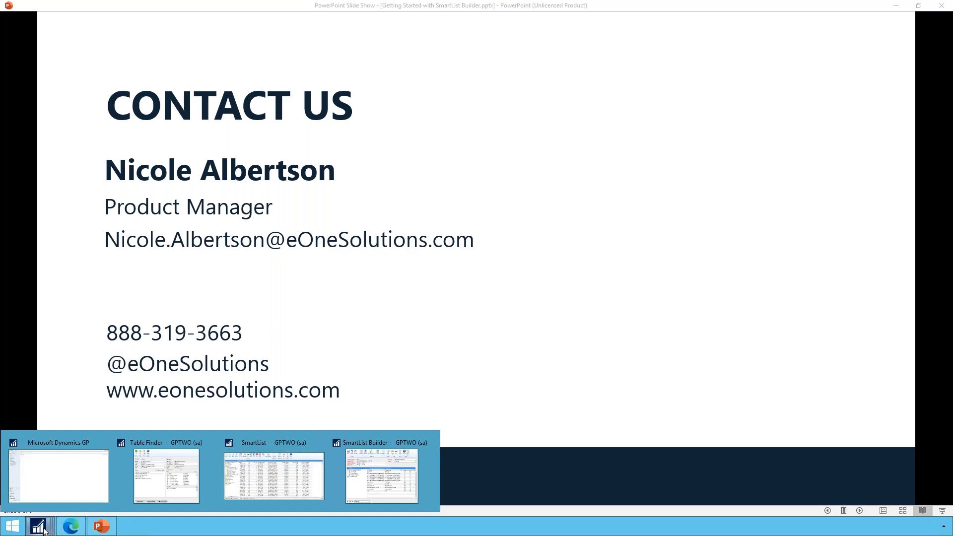
click(383, 476)
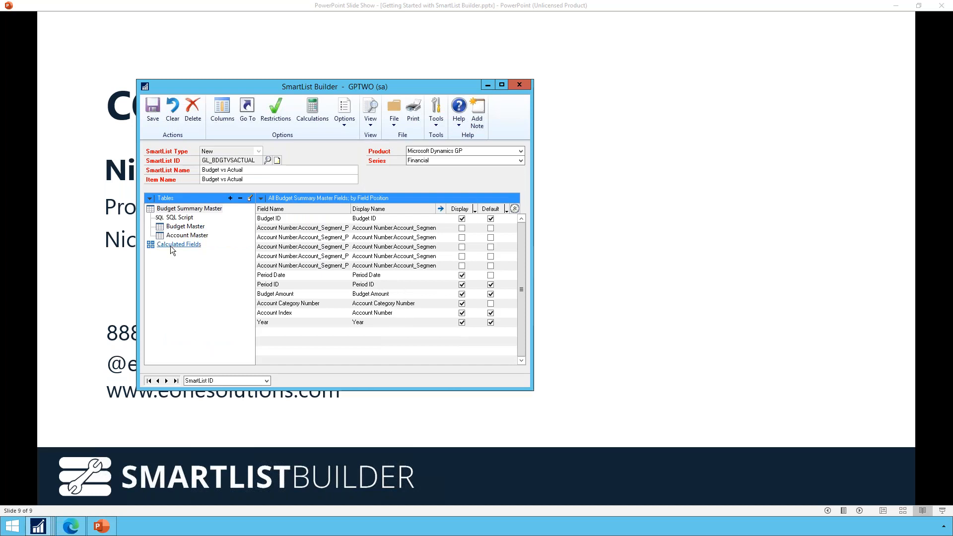
click(150, 199)
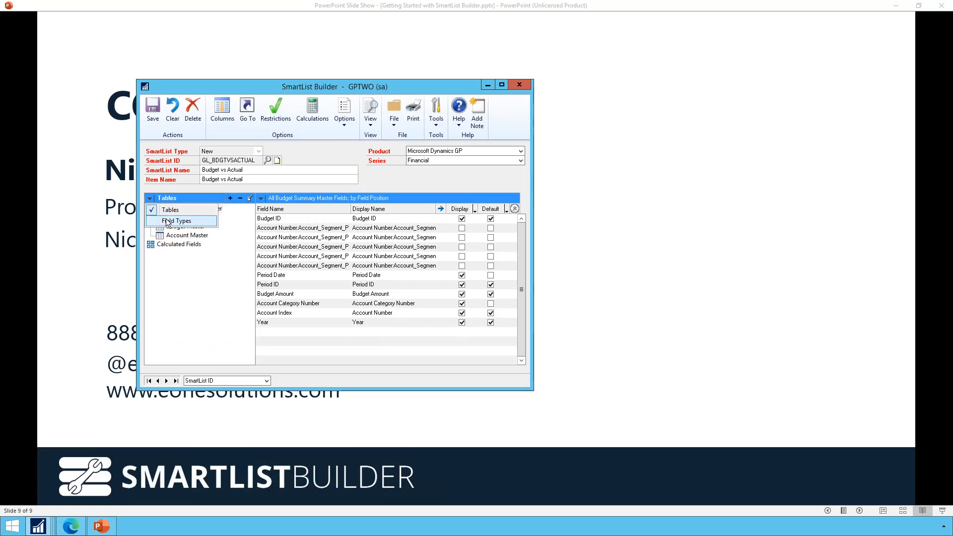
click(201, 222)
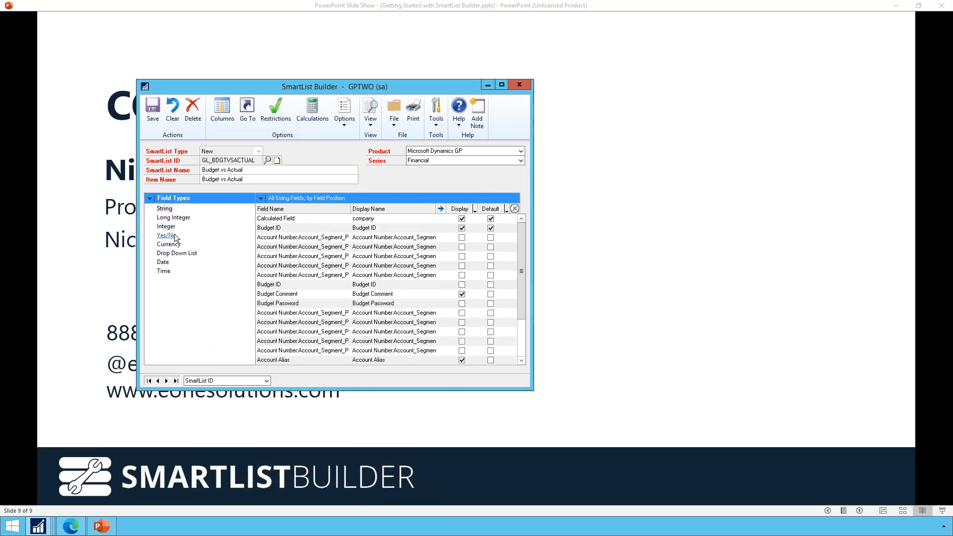
Locate the User Defined 1 field among the string fields of the Budget vs Actual SmartList.
click(415, 229)
scroll(404, 346, down, 2)
click(398, 335)
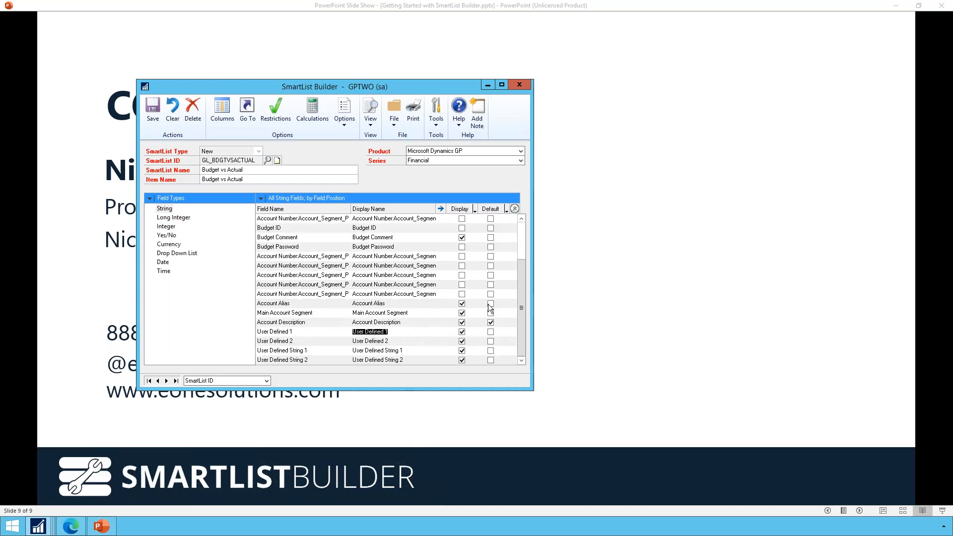
Start a new calculated field named "User defined int" with the field type Integer.
click(313, 124)
click(692, 192)
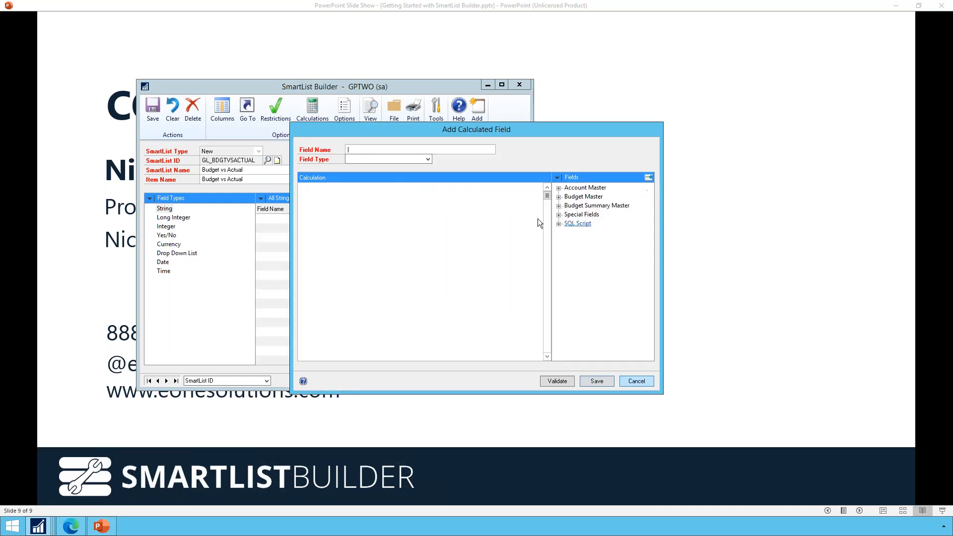
text(User defined)
key(BackSpace)
text(ed int)
key(Tab)
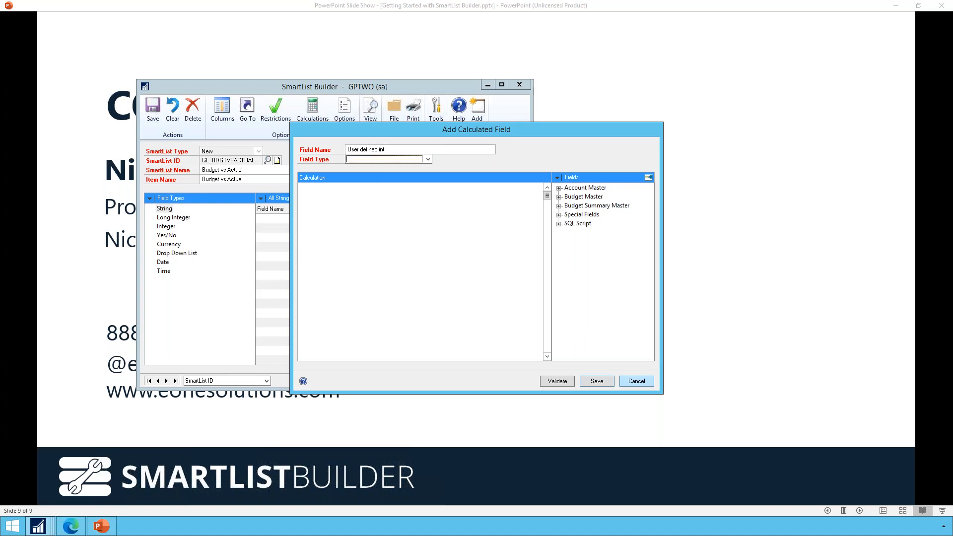
click(383, 159)
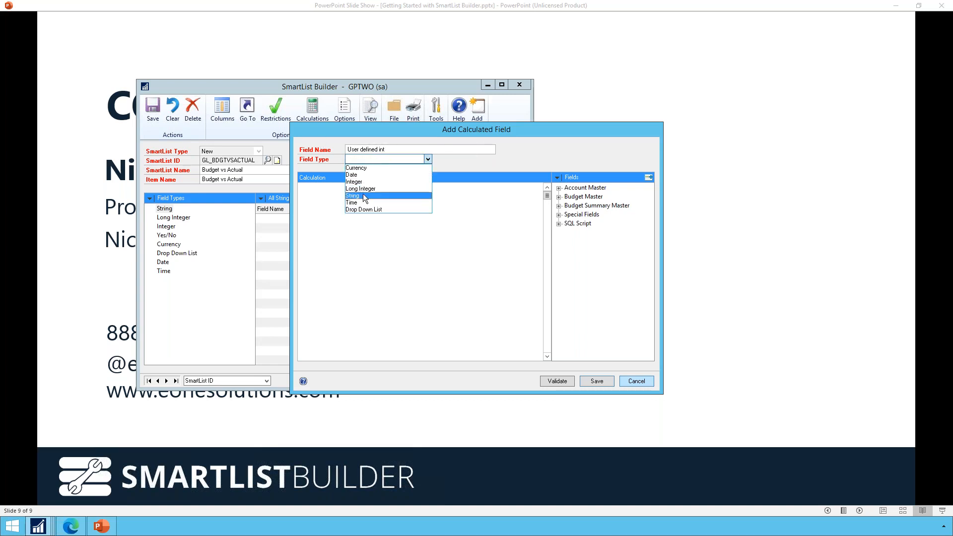
click(364, 182)
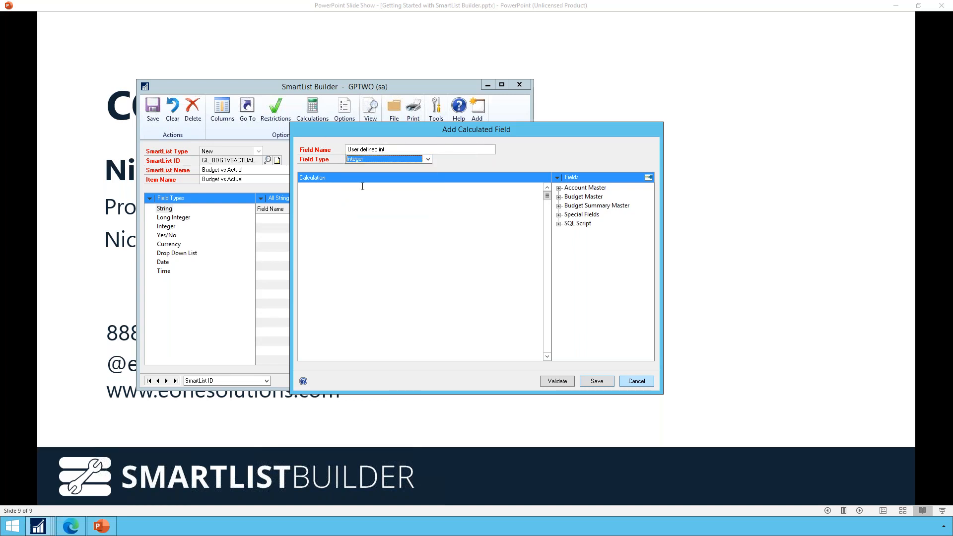
Insert the CAST system function into the field's calculation.
click(354, 218)
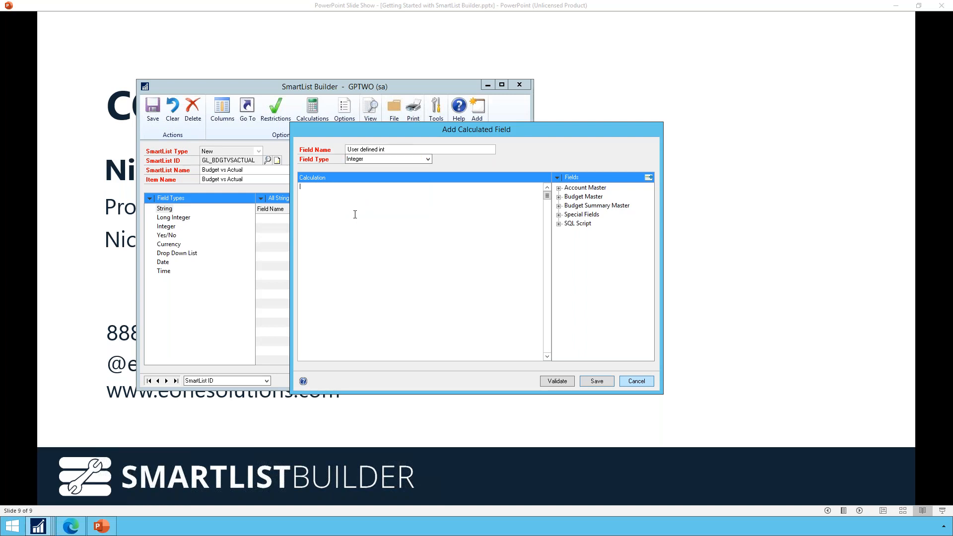
click(560, 215)
click(560, 215)
click(558, 177)
click(582, 200)
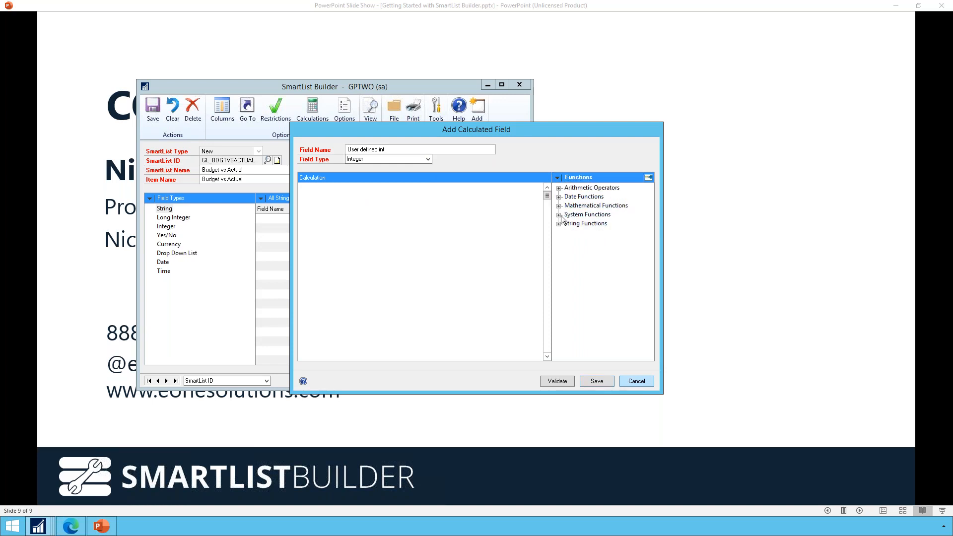
click(560, 215)
double_click(580, 231)
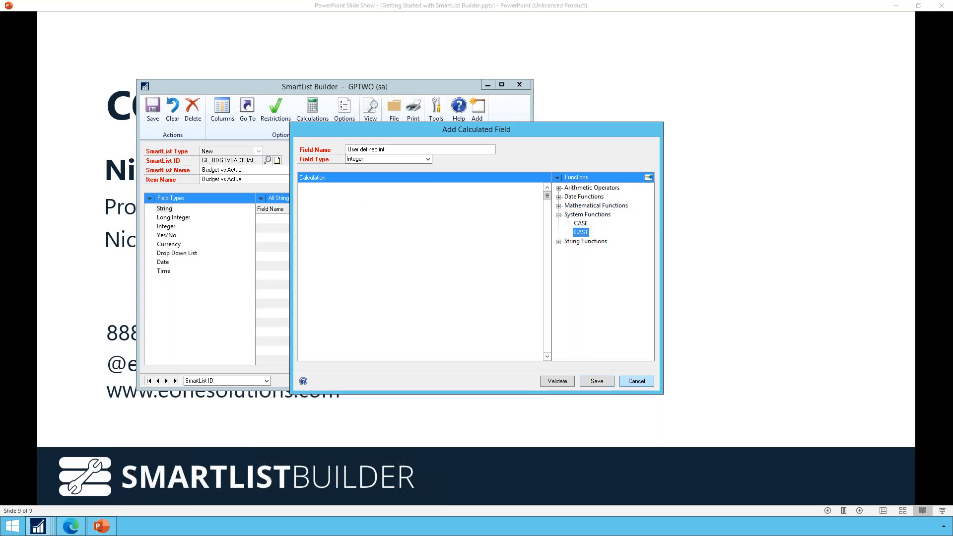
Replace the expression placeholder in the CAST function with the Account Master field User Defined 1.
double_click(348, 188)
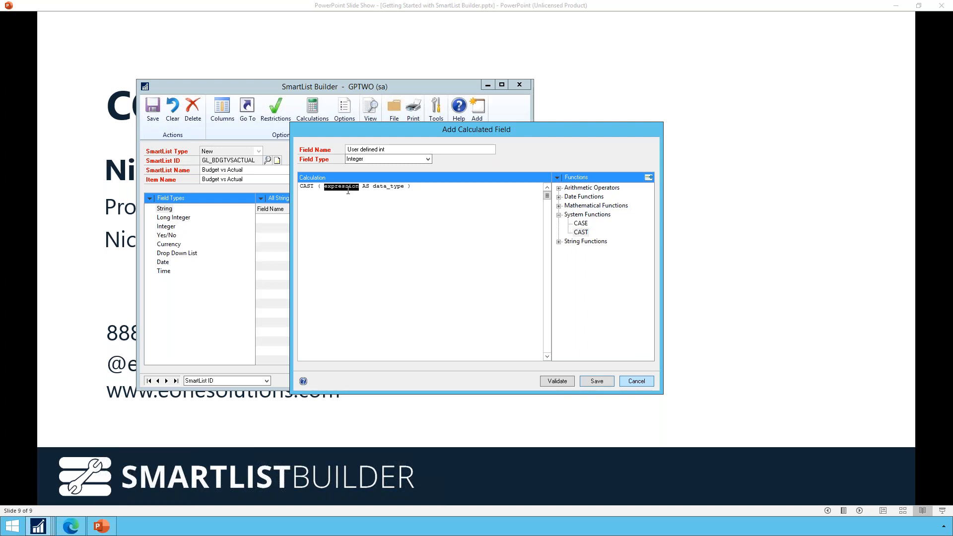
click(557, 178)
click(575, 191)
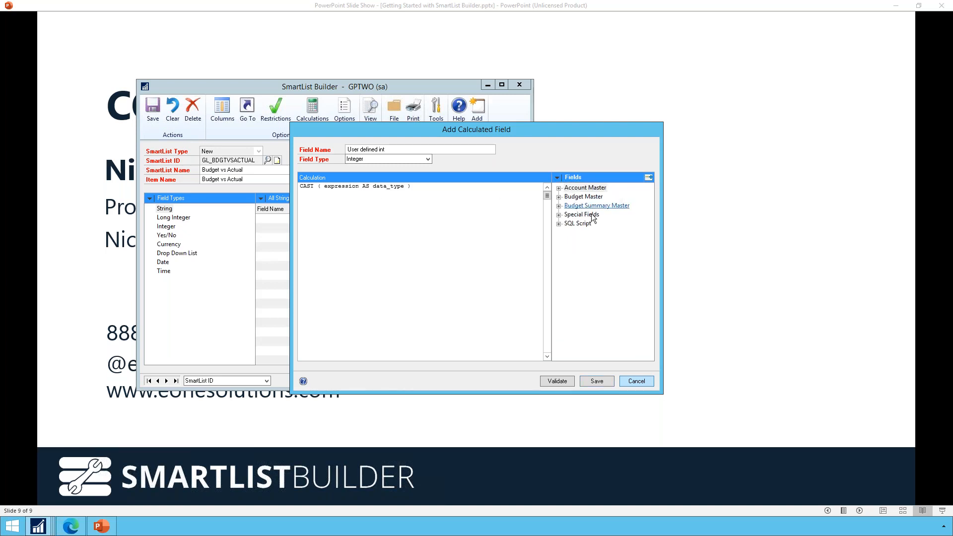
click(559, 189)
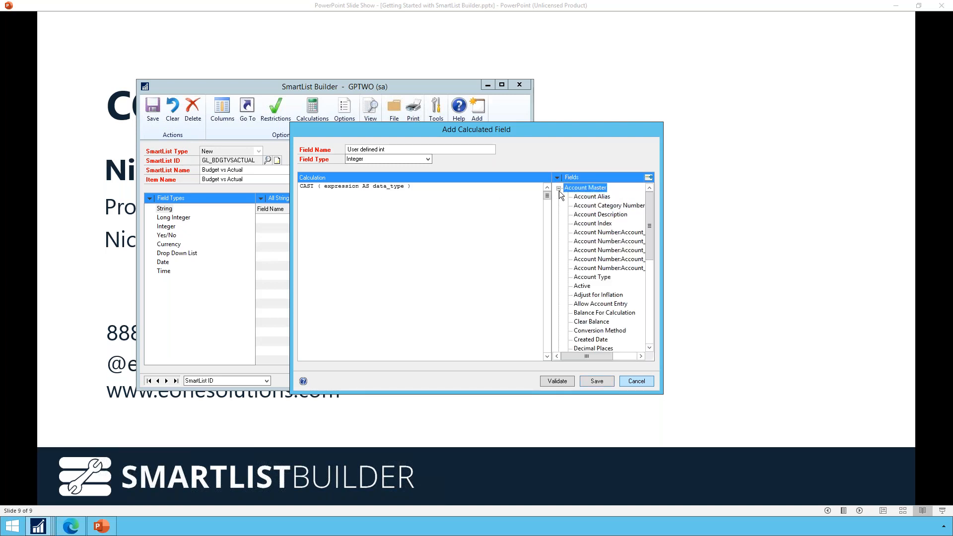
drag(651, 234, 651, 320)
double_click(592, 277)
Set the CAST data type to int and validate the calculation.
double_click(463, 186)
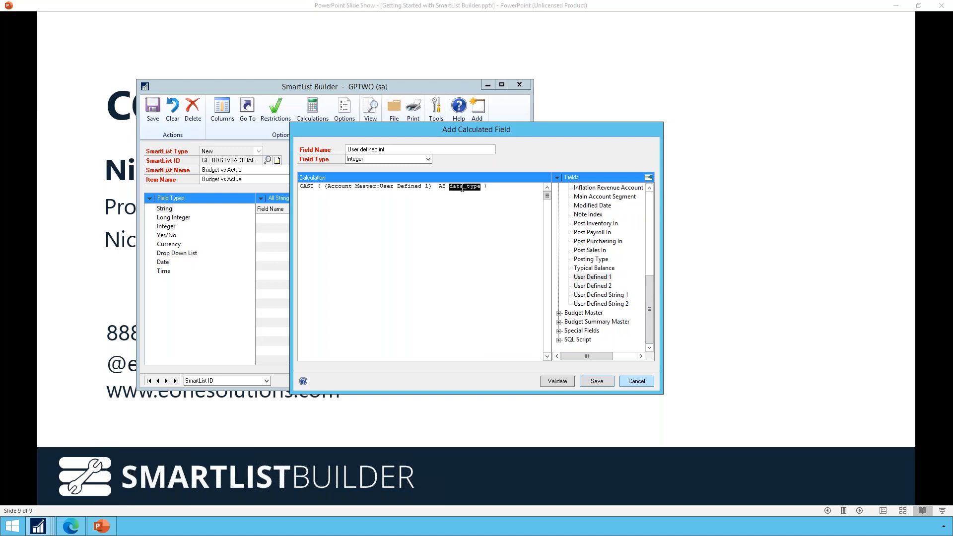
text(int)
click(558, 382)
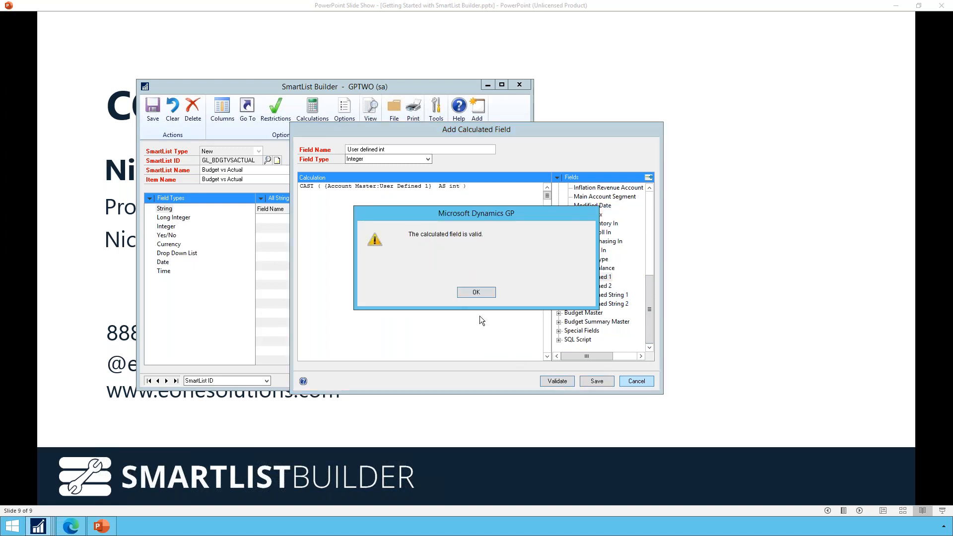
click(476, 293)
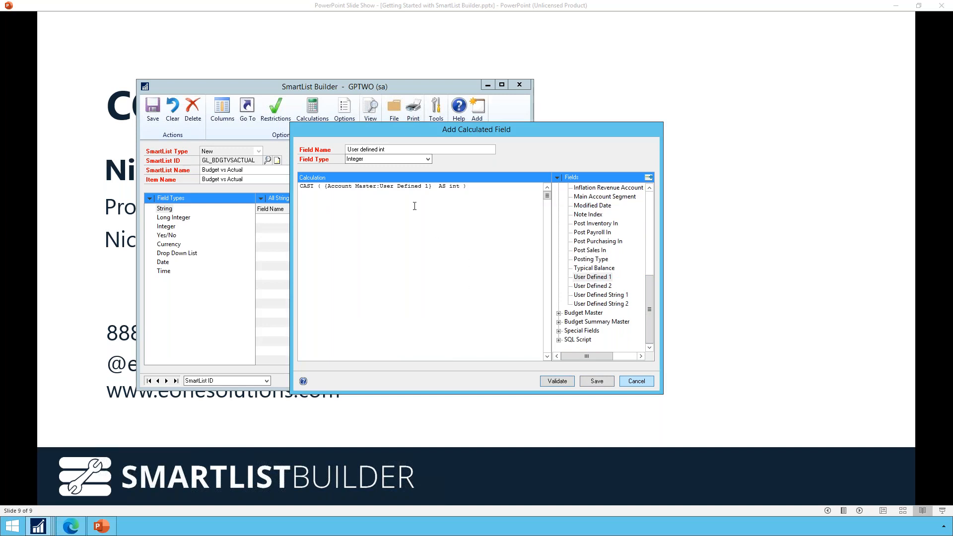